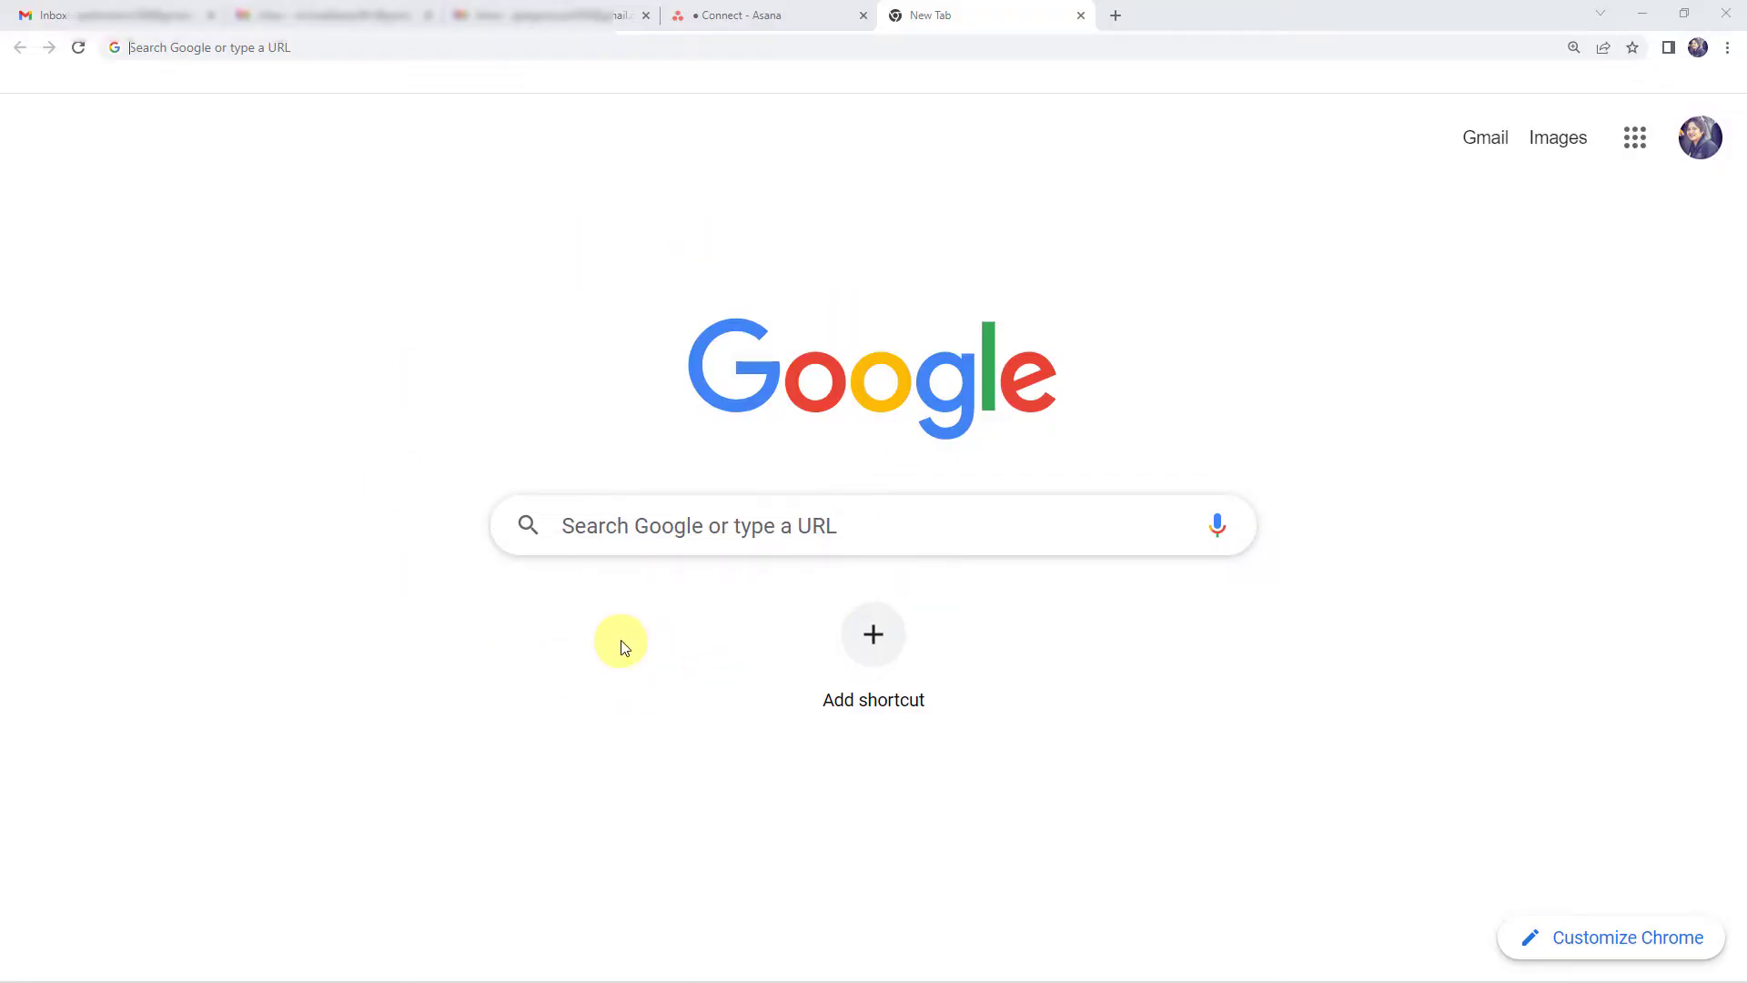
# - Go to pabbly.com, open the Pabbly Connect product page, and sign in to access the Pabbly Connect dashboard
pyautogui.write('pa')
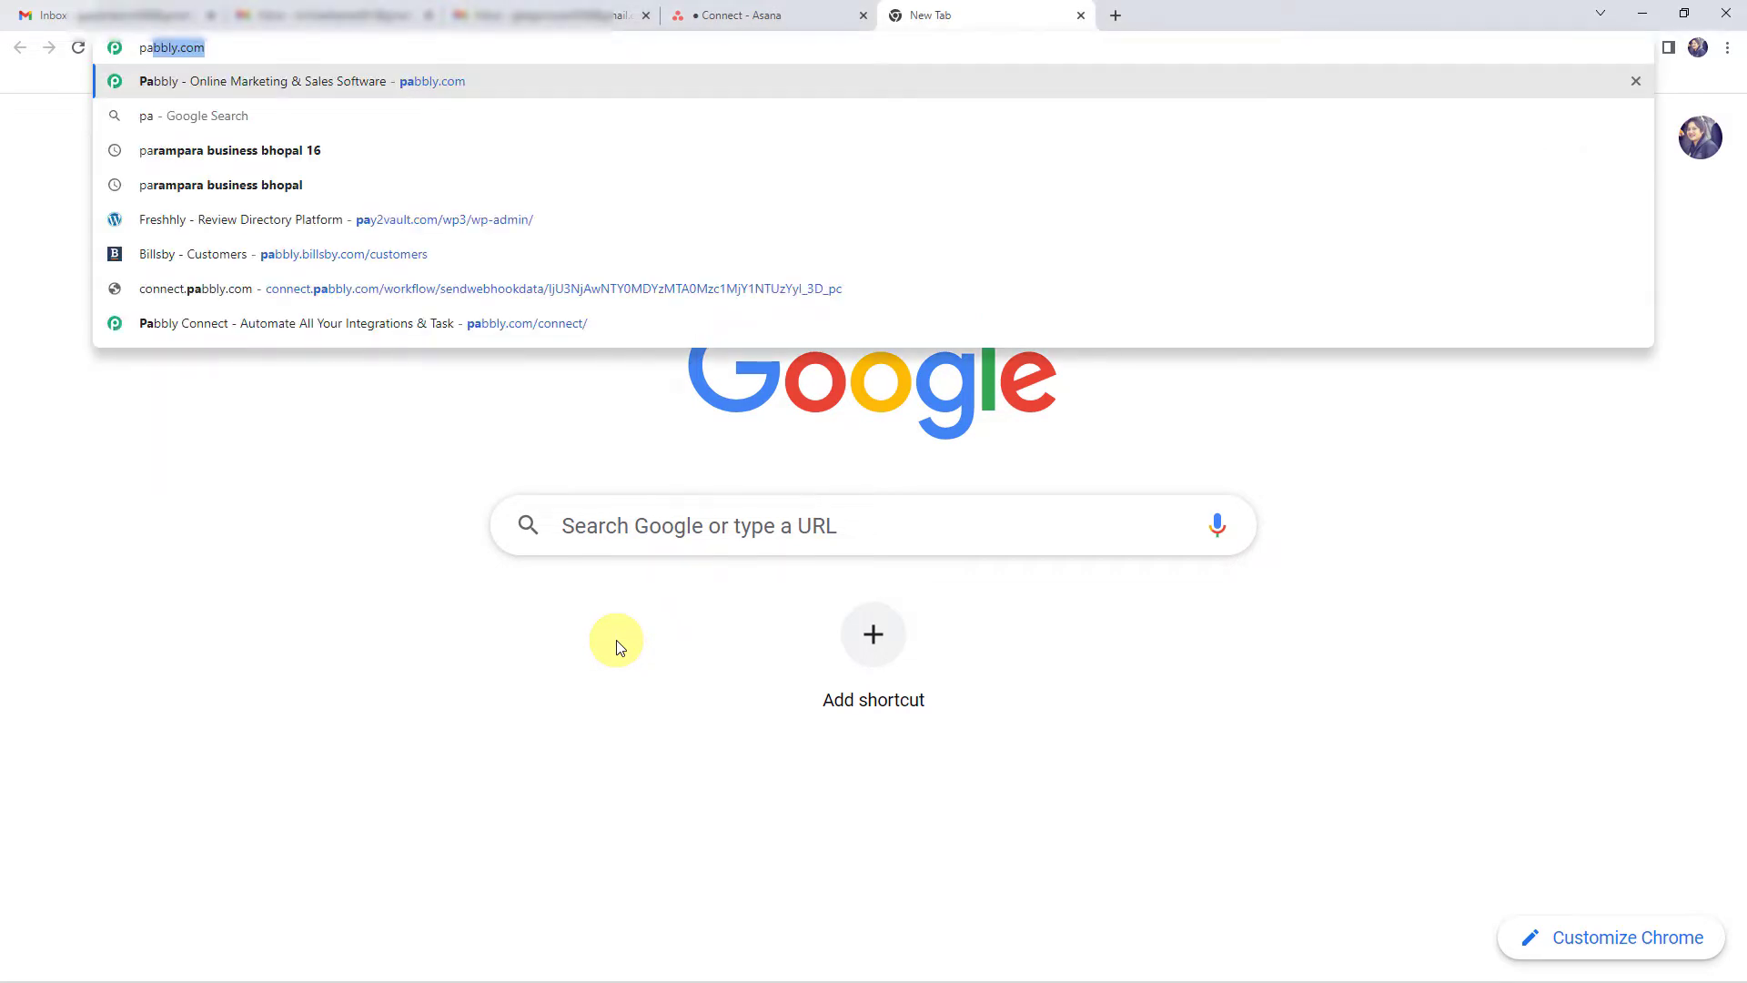
pyautogui.press('Return')
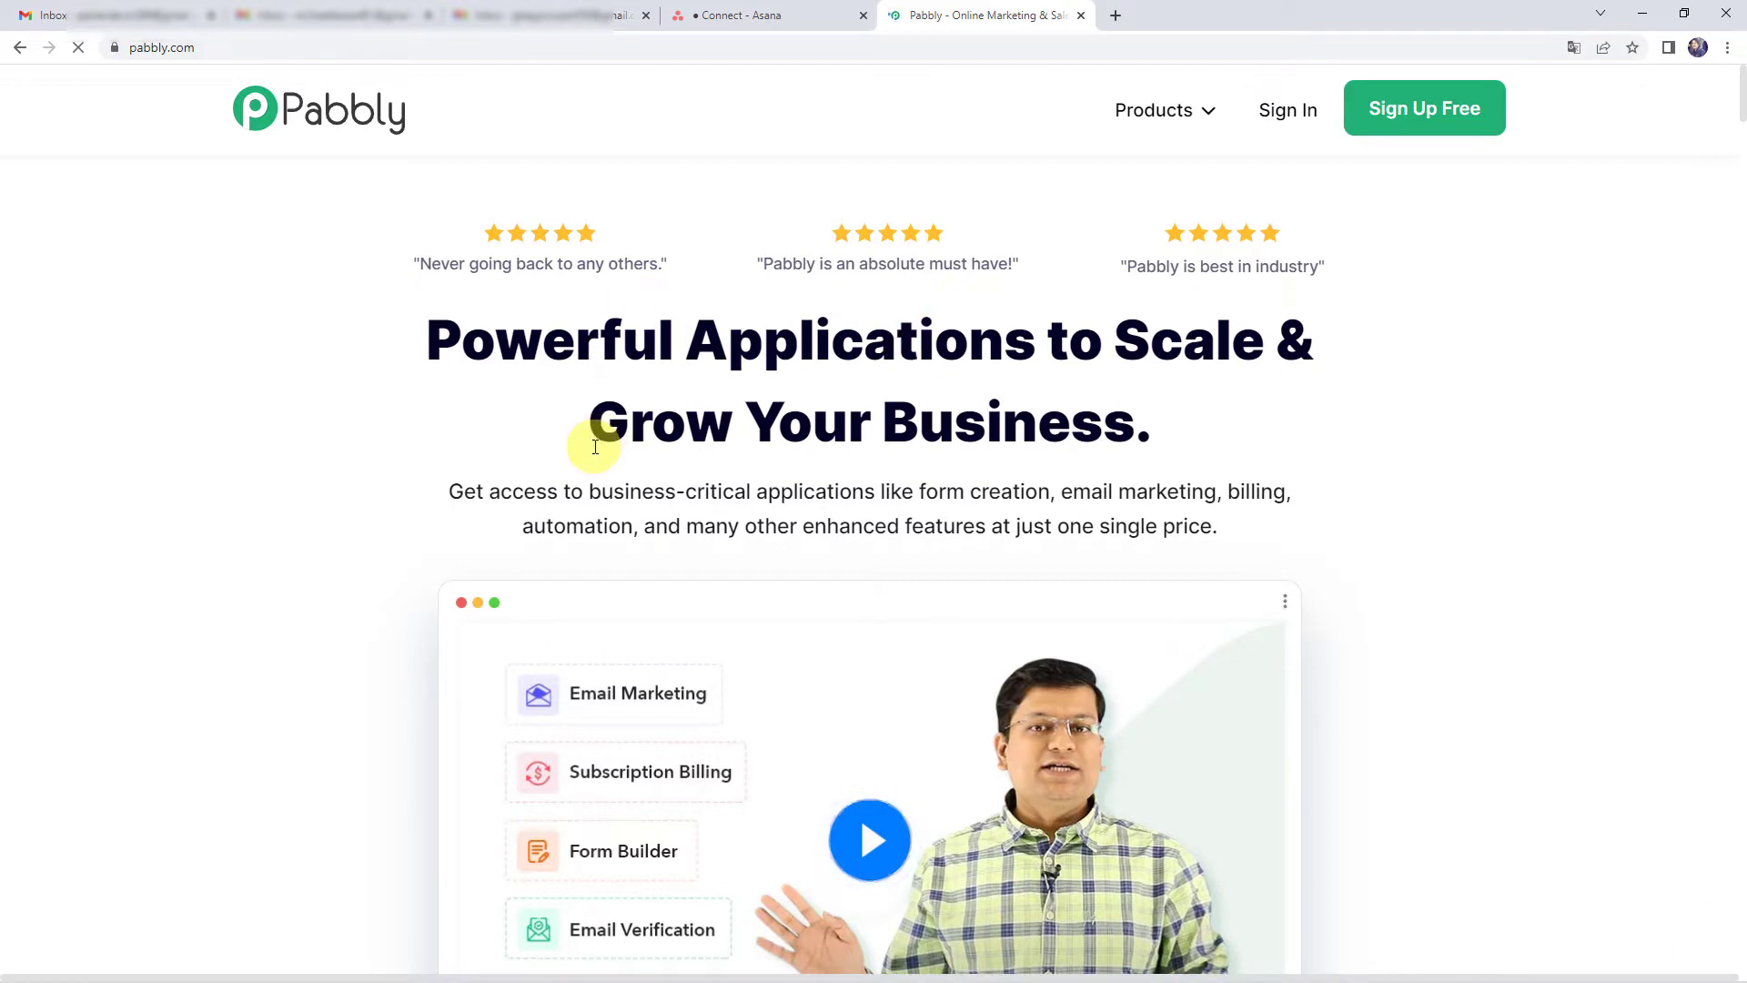
pyautogui.moveTo(1128, 109)
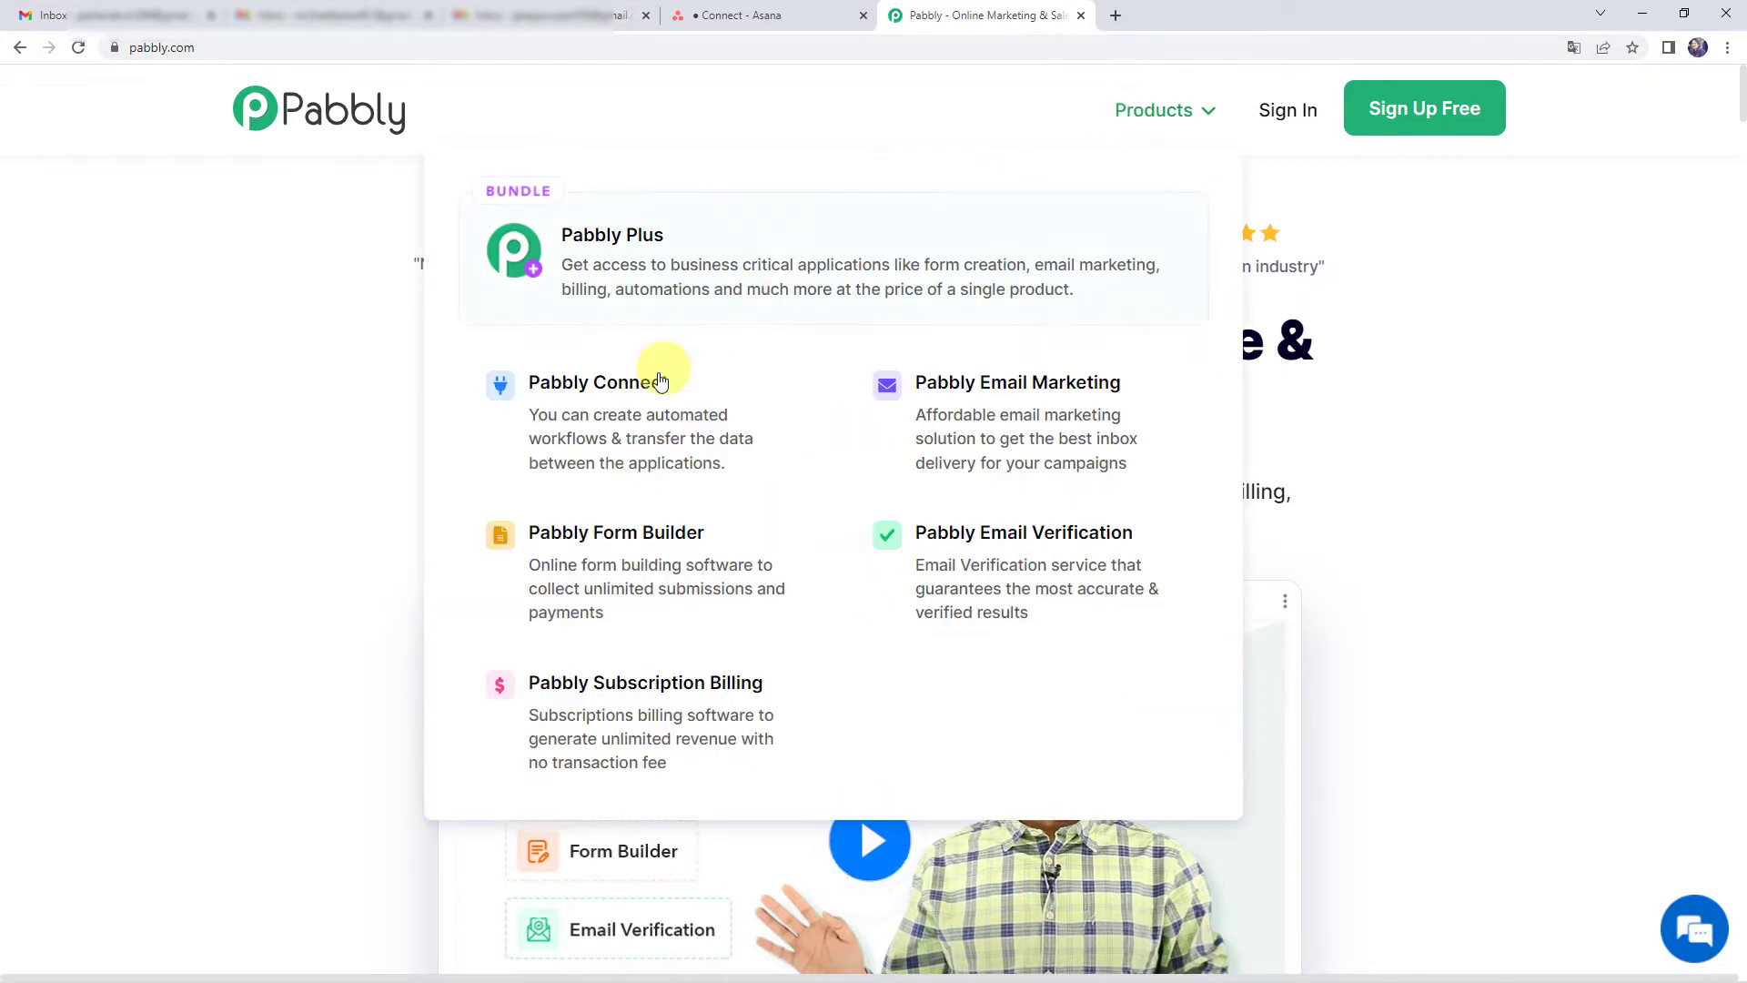
pyautogui.doubleClick(643, 386)
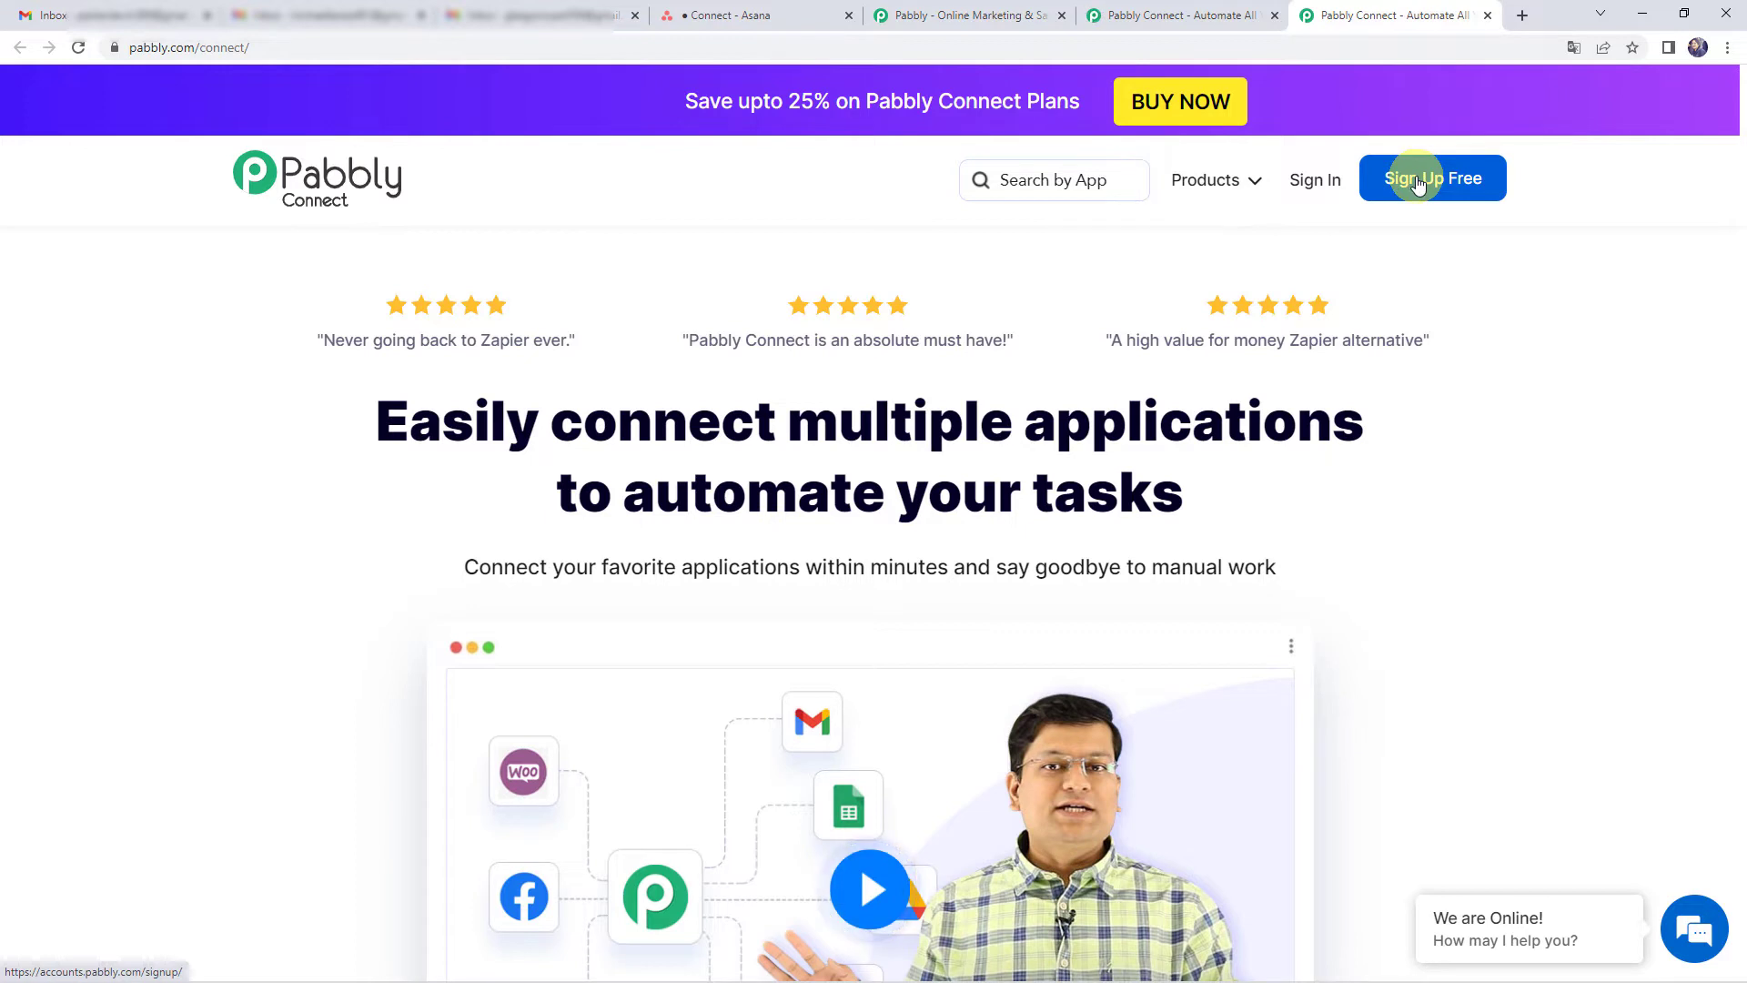
pyautogui.click(1320, 184)
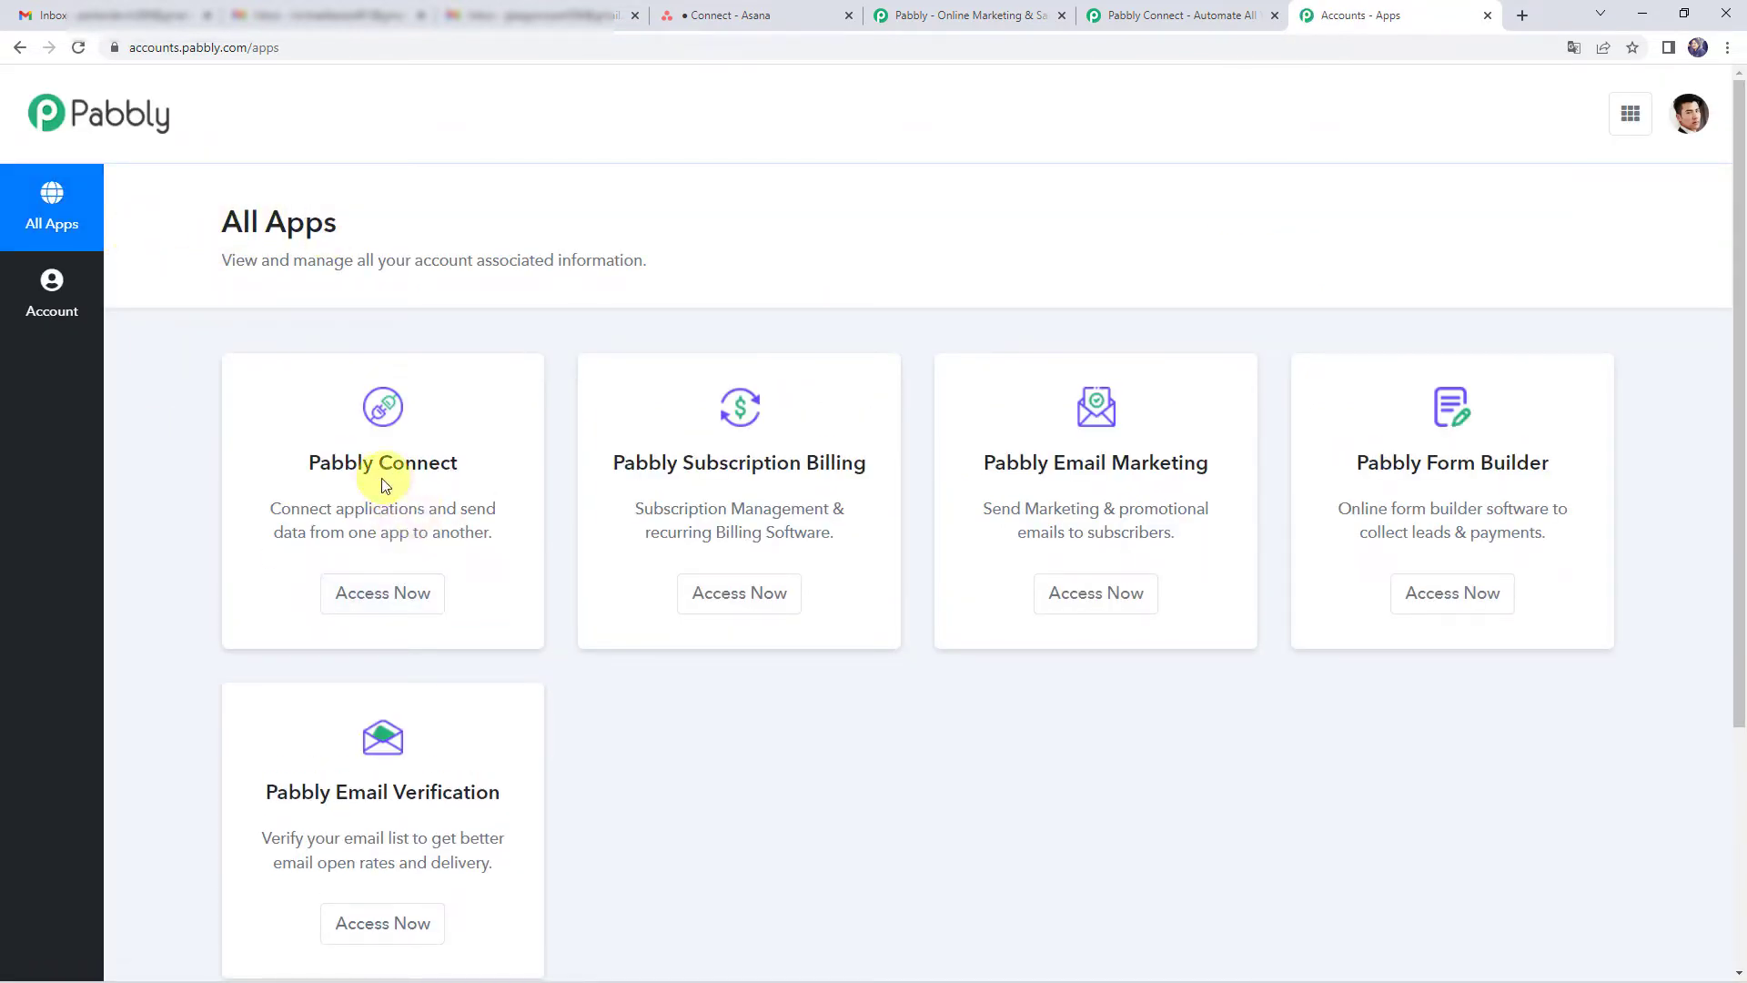
pyautogui.click(376, 602)
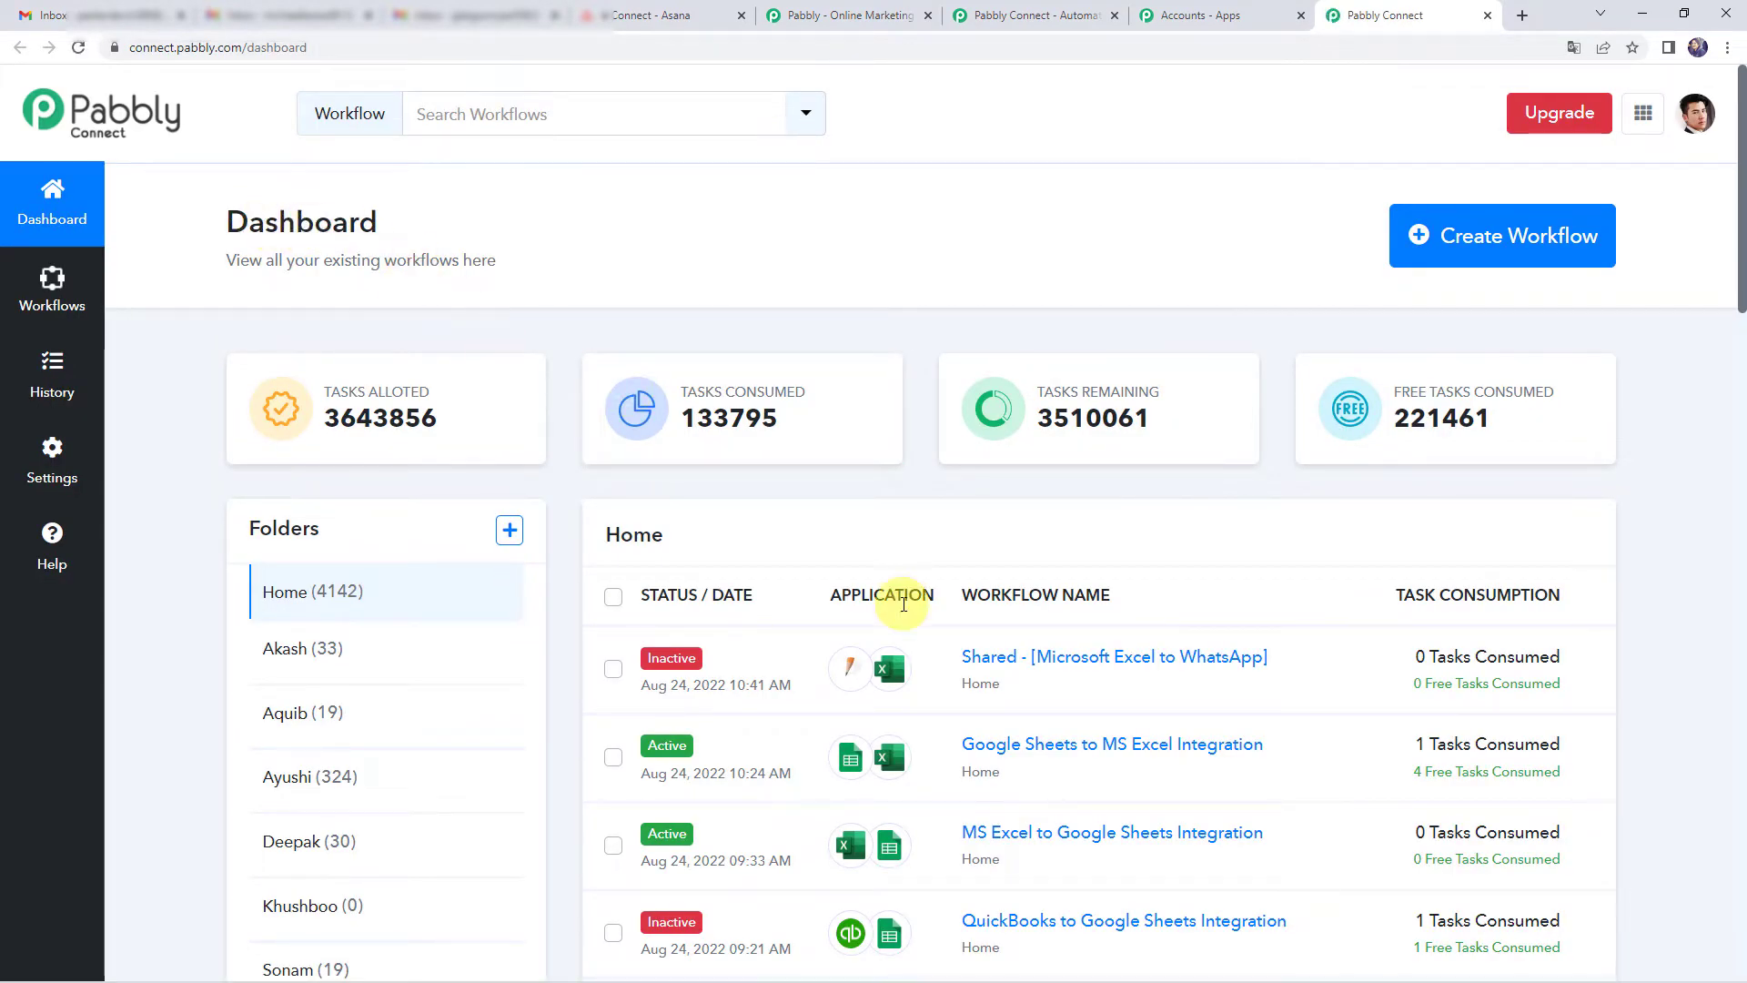
# - Create a workflow named "Connect Gmail to Asana & Create Tasks from Emails"
pyautogui.scroll(-7, 897, 596)
pyautogui.scroll(7, 903, 611)
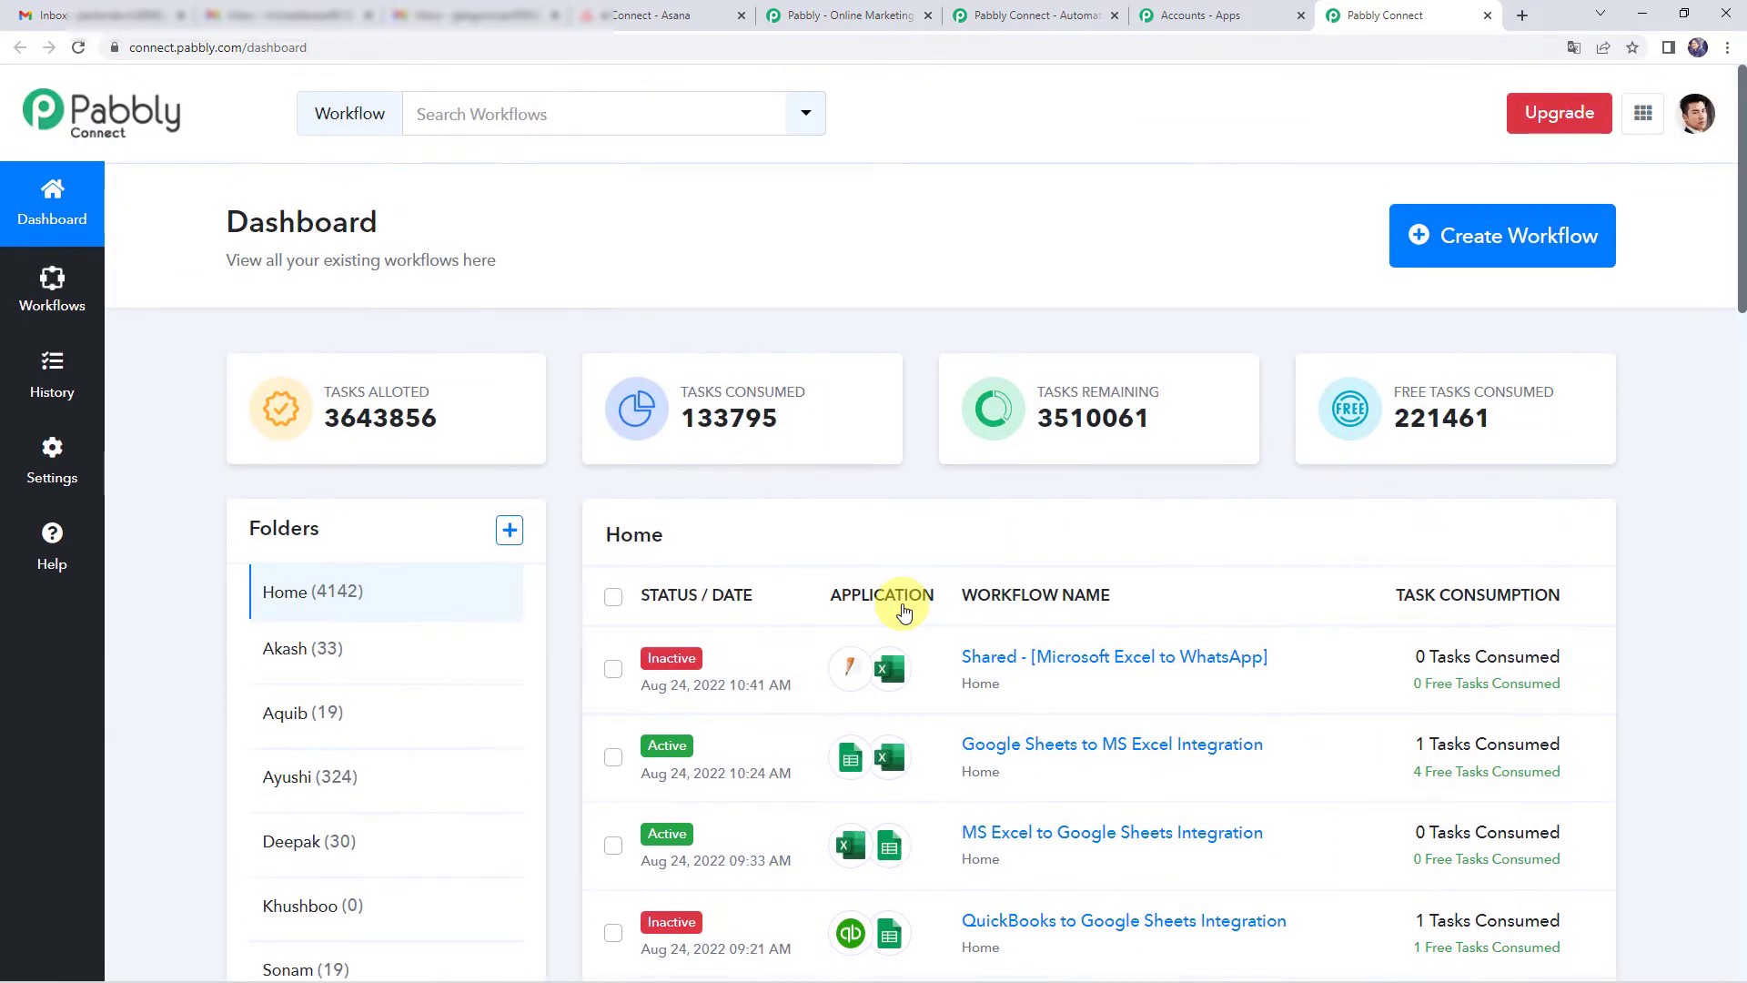
pyautogui.click(1470, 252)
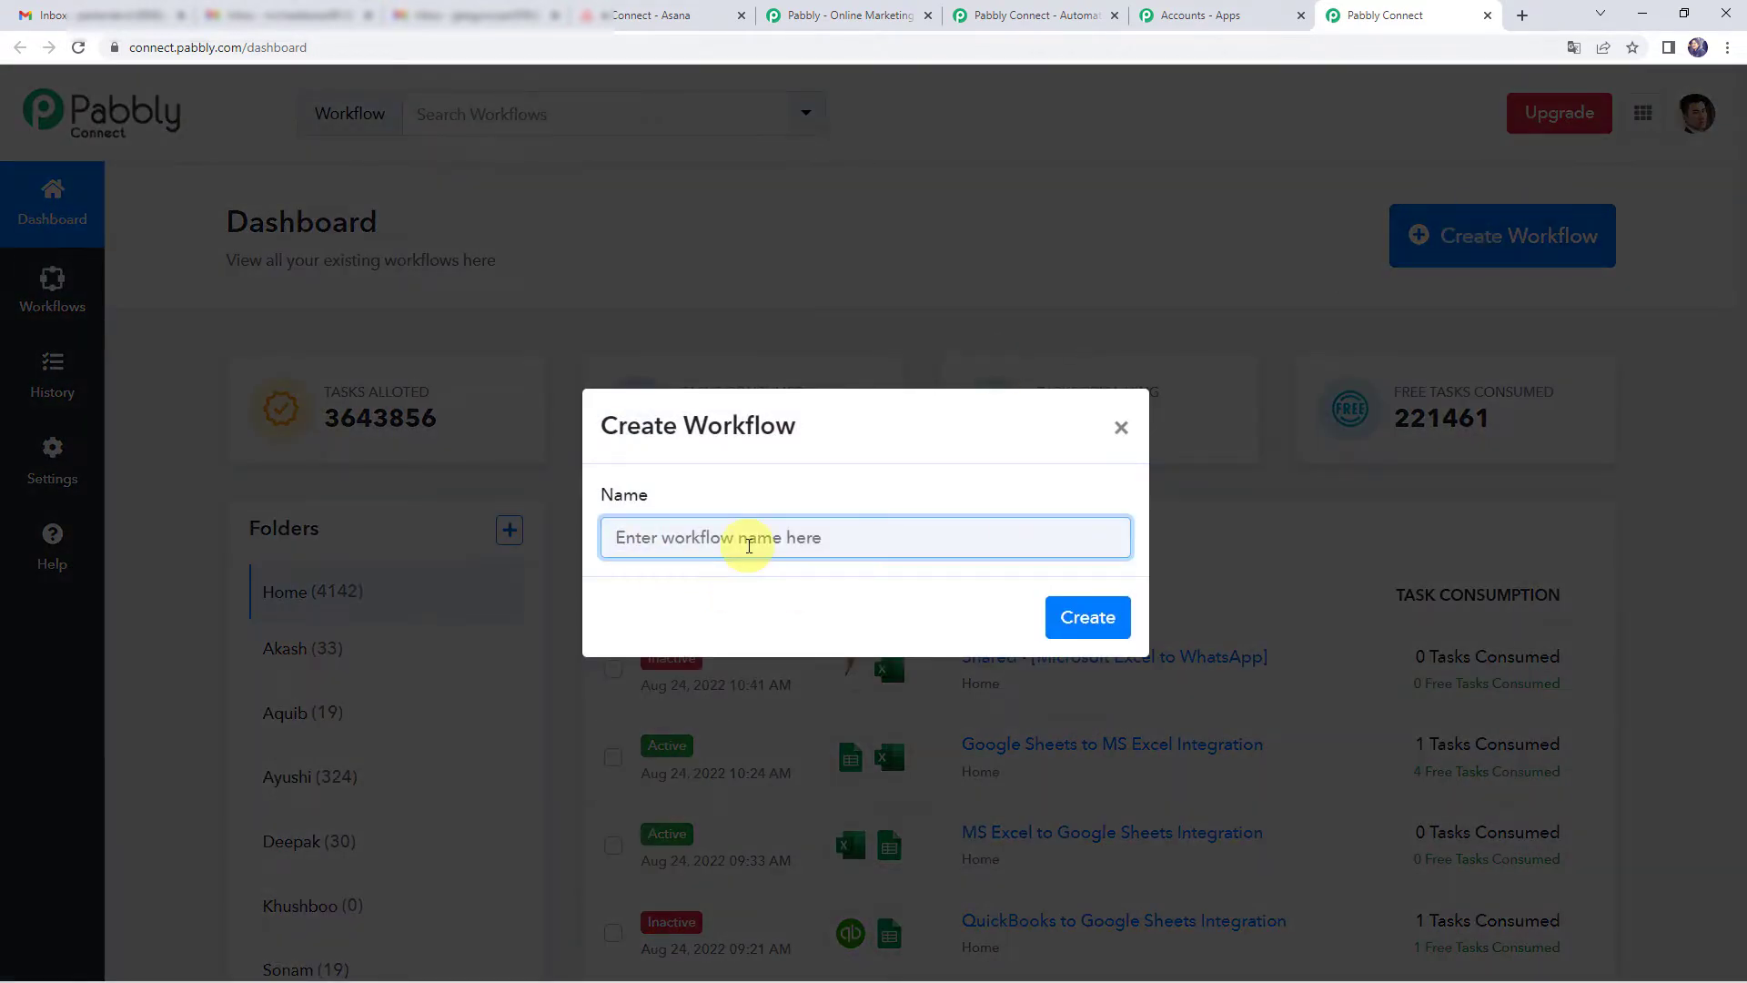
pyautogui.write('Connect Gmail to Asana & Create Tasks from Emails')
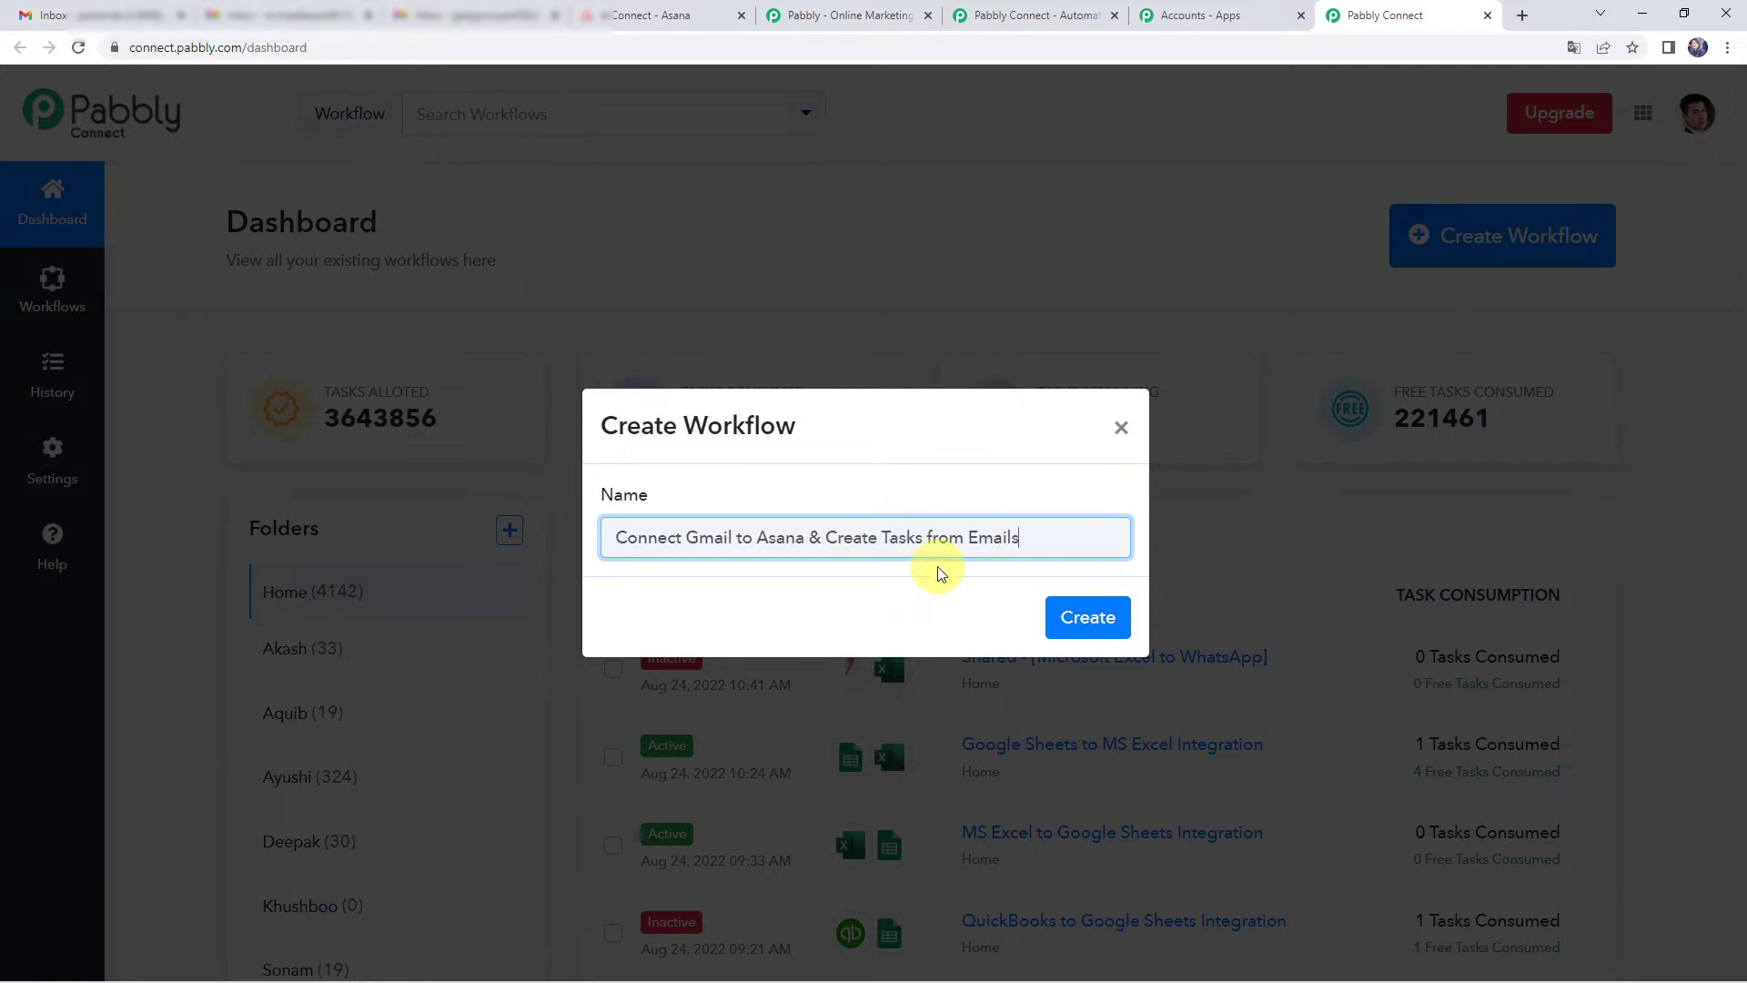
pyautogui.click(1058, 615)
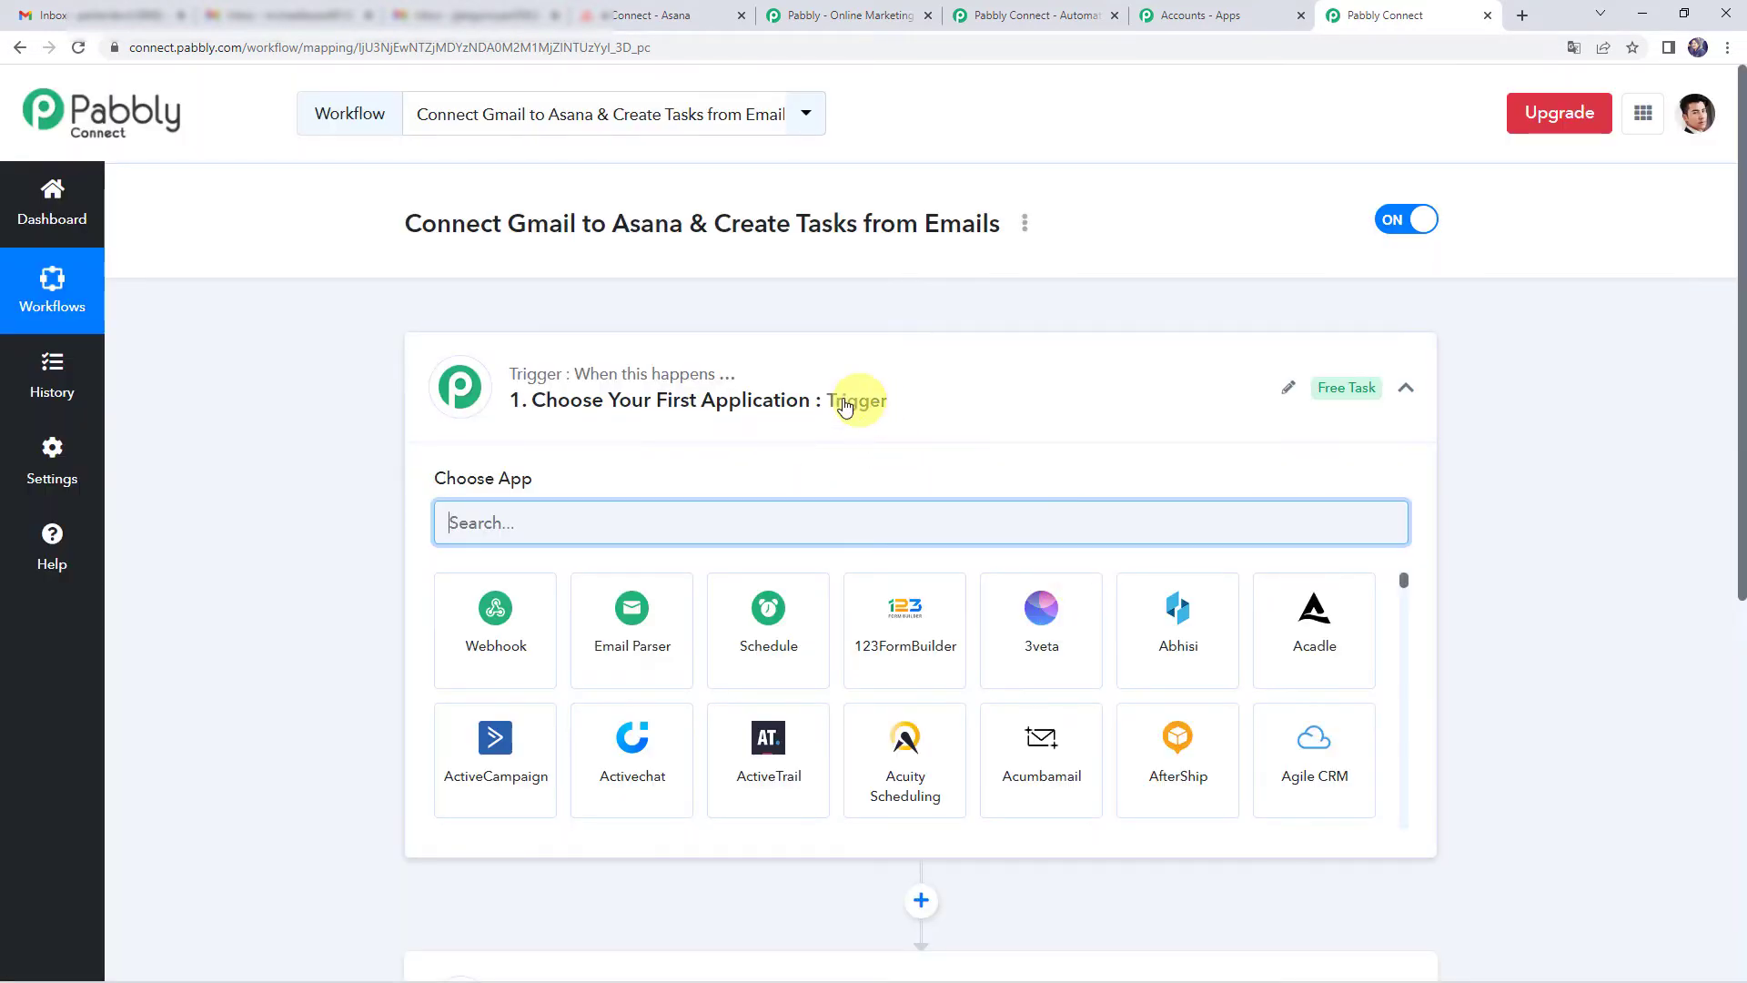
# - Set Email Parser by Pabbly as the workflow's trigger app and copy its generated email address
pyautogui.click(844, 405)
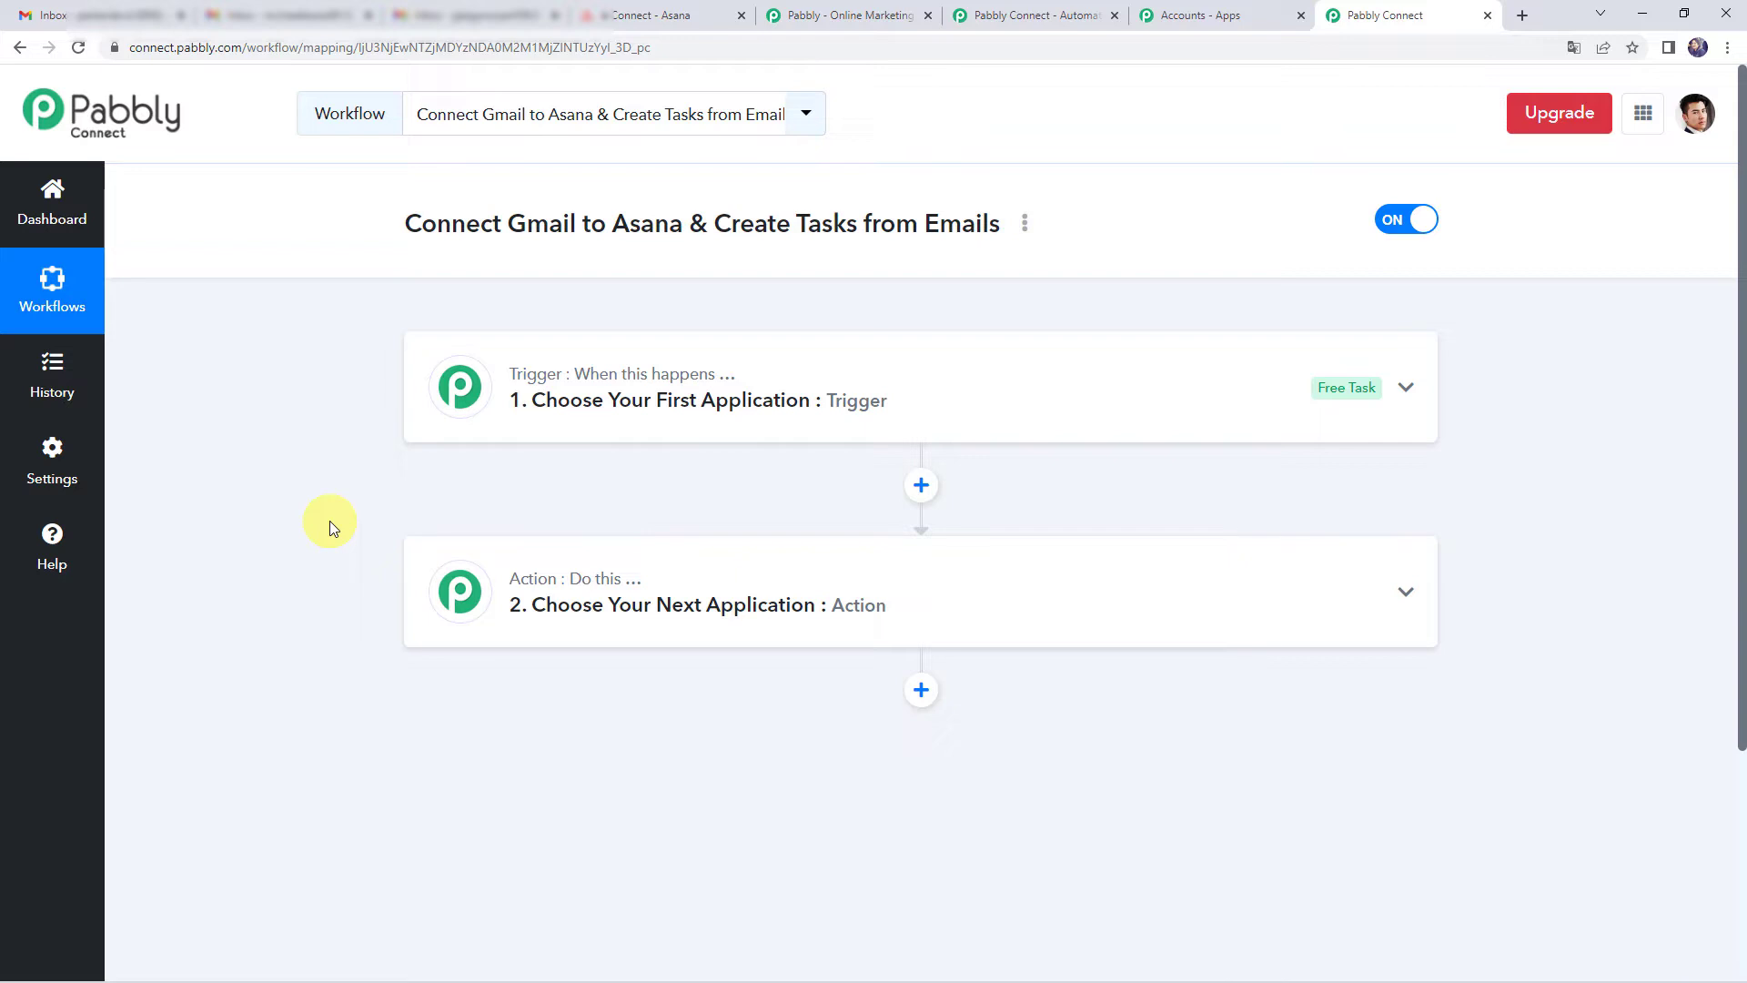
pyautogui.click(913, 403)
pyautogui.click(574, 520)
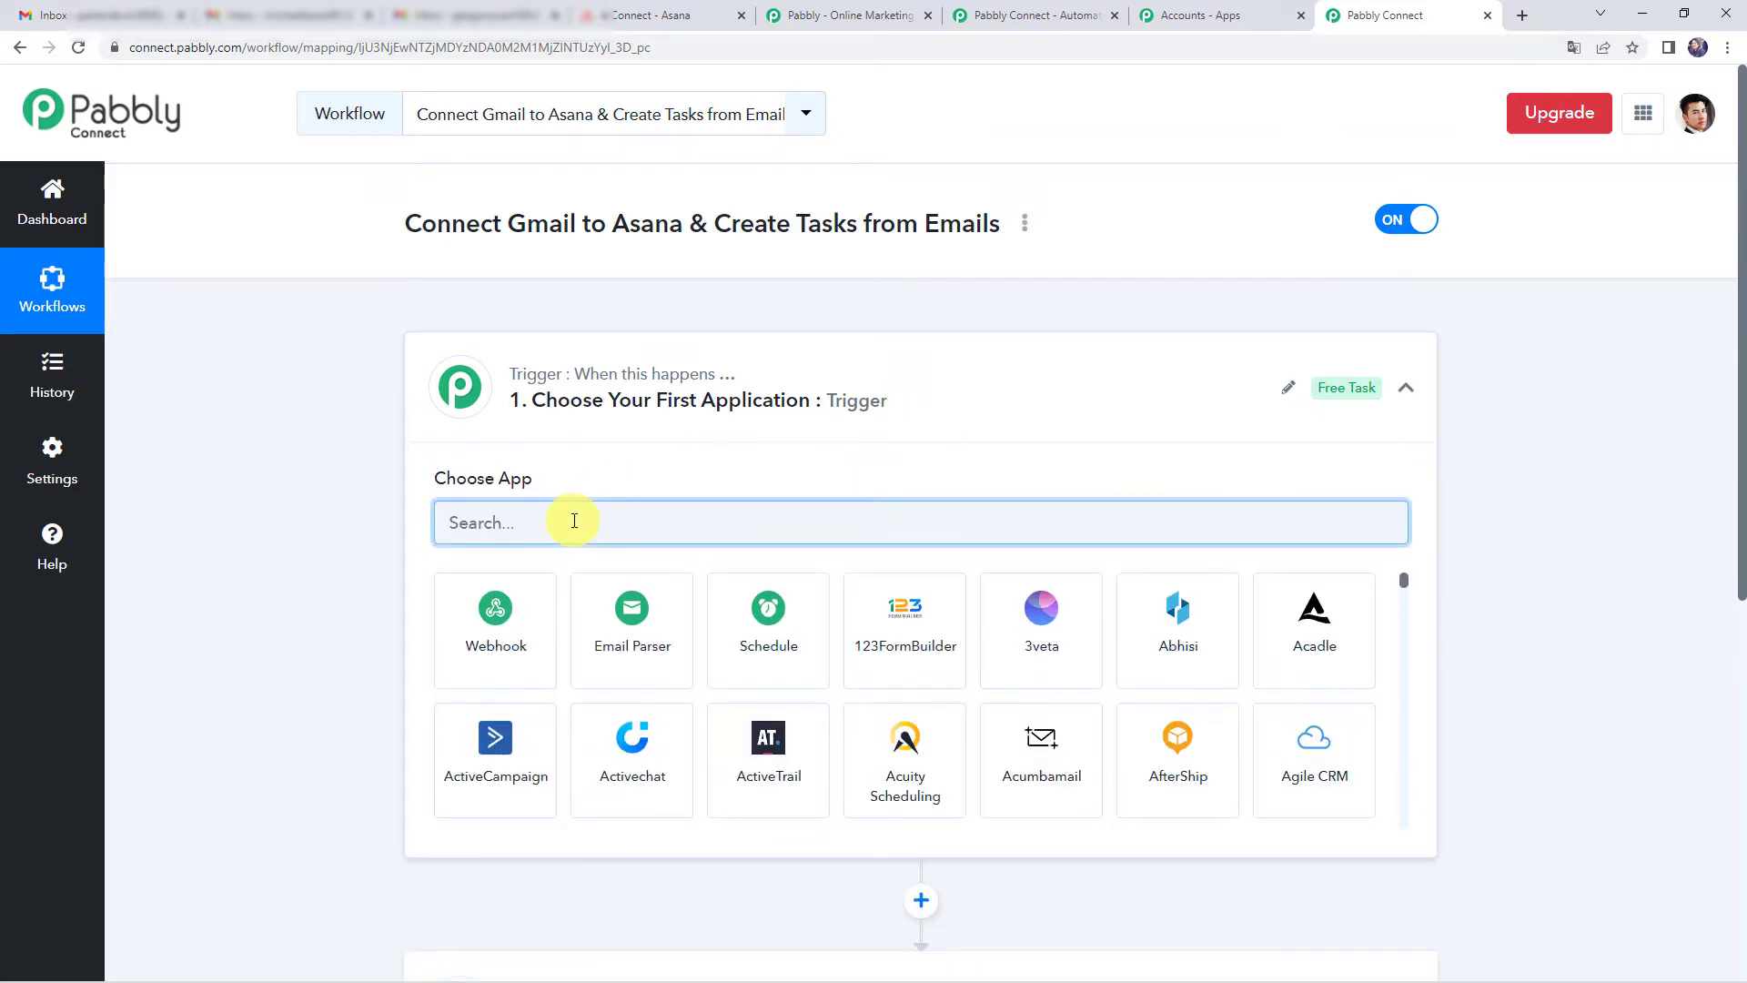
pyautogui.write('emai')
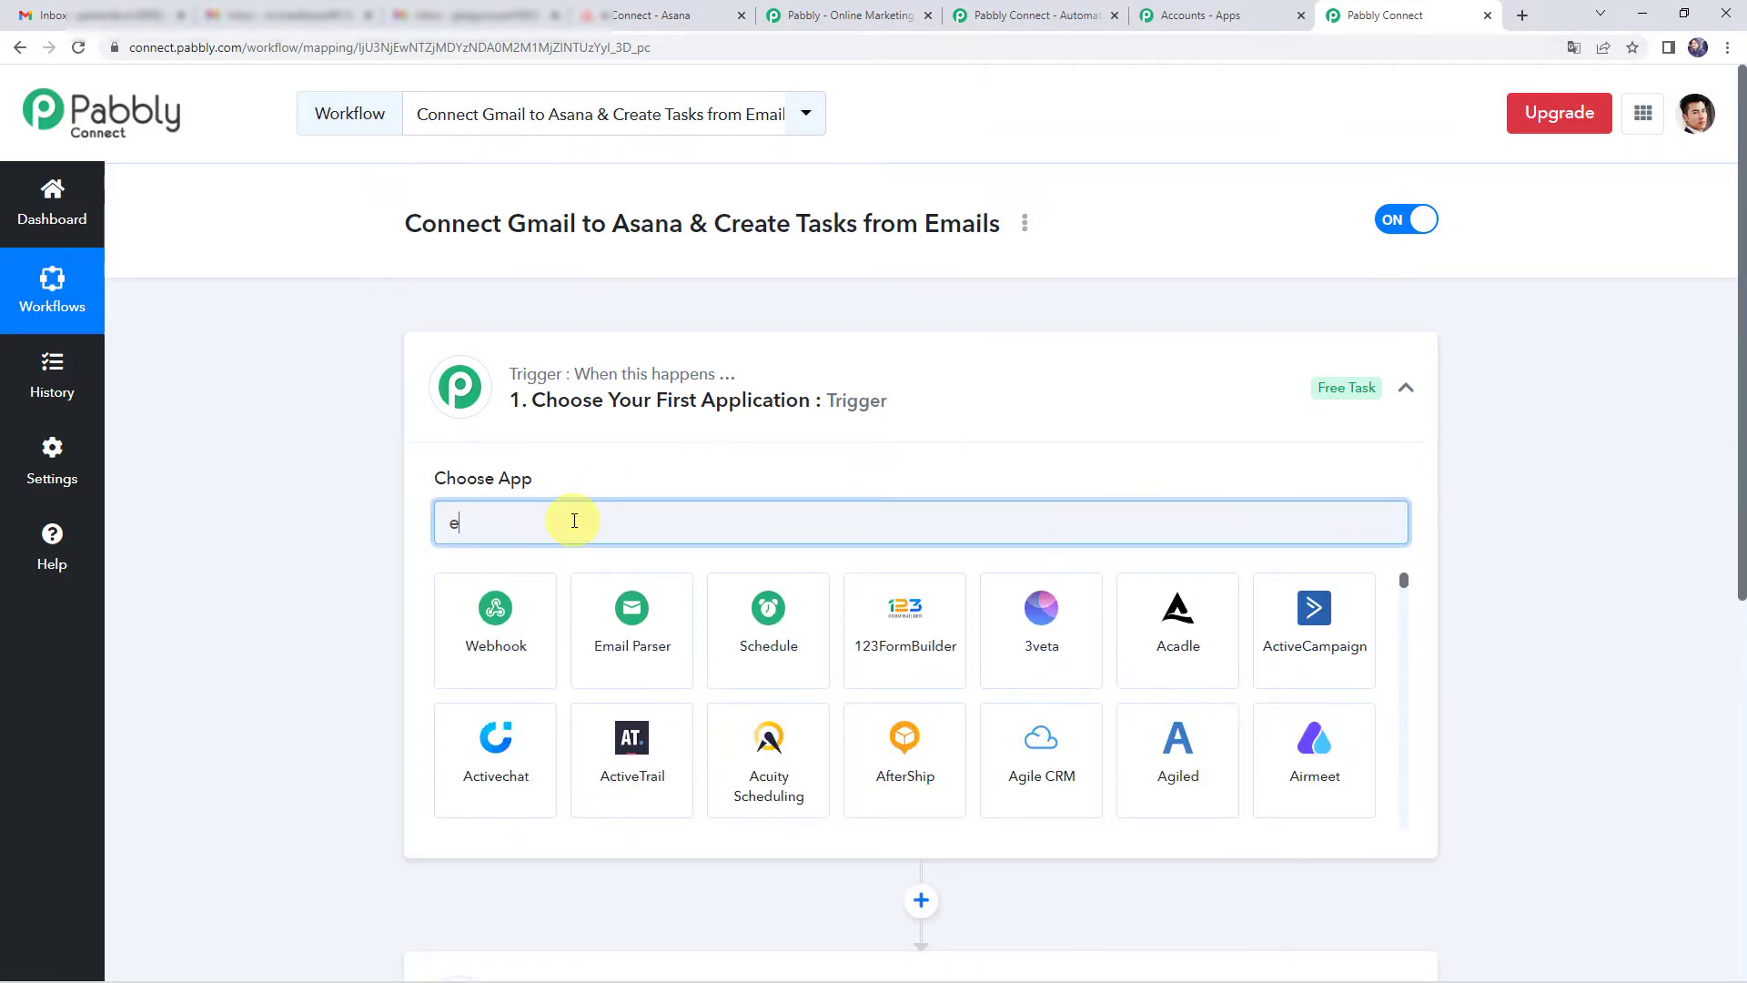
pyautogui.click(507, 625)
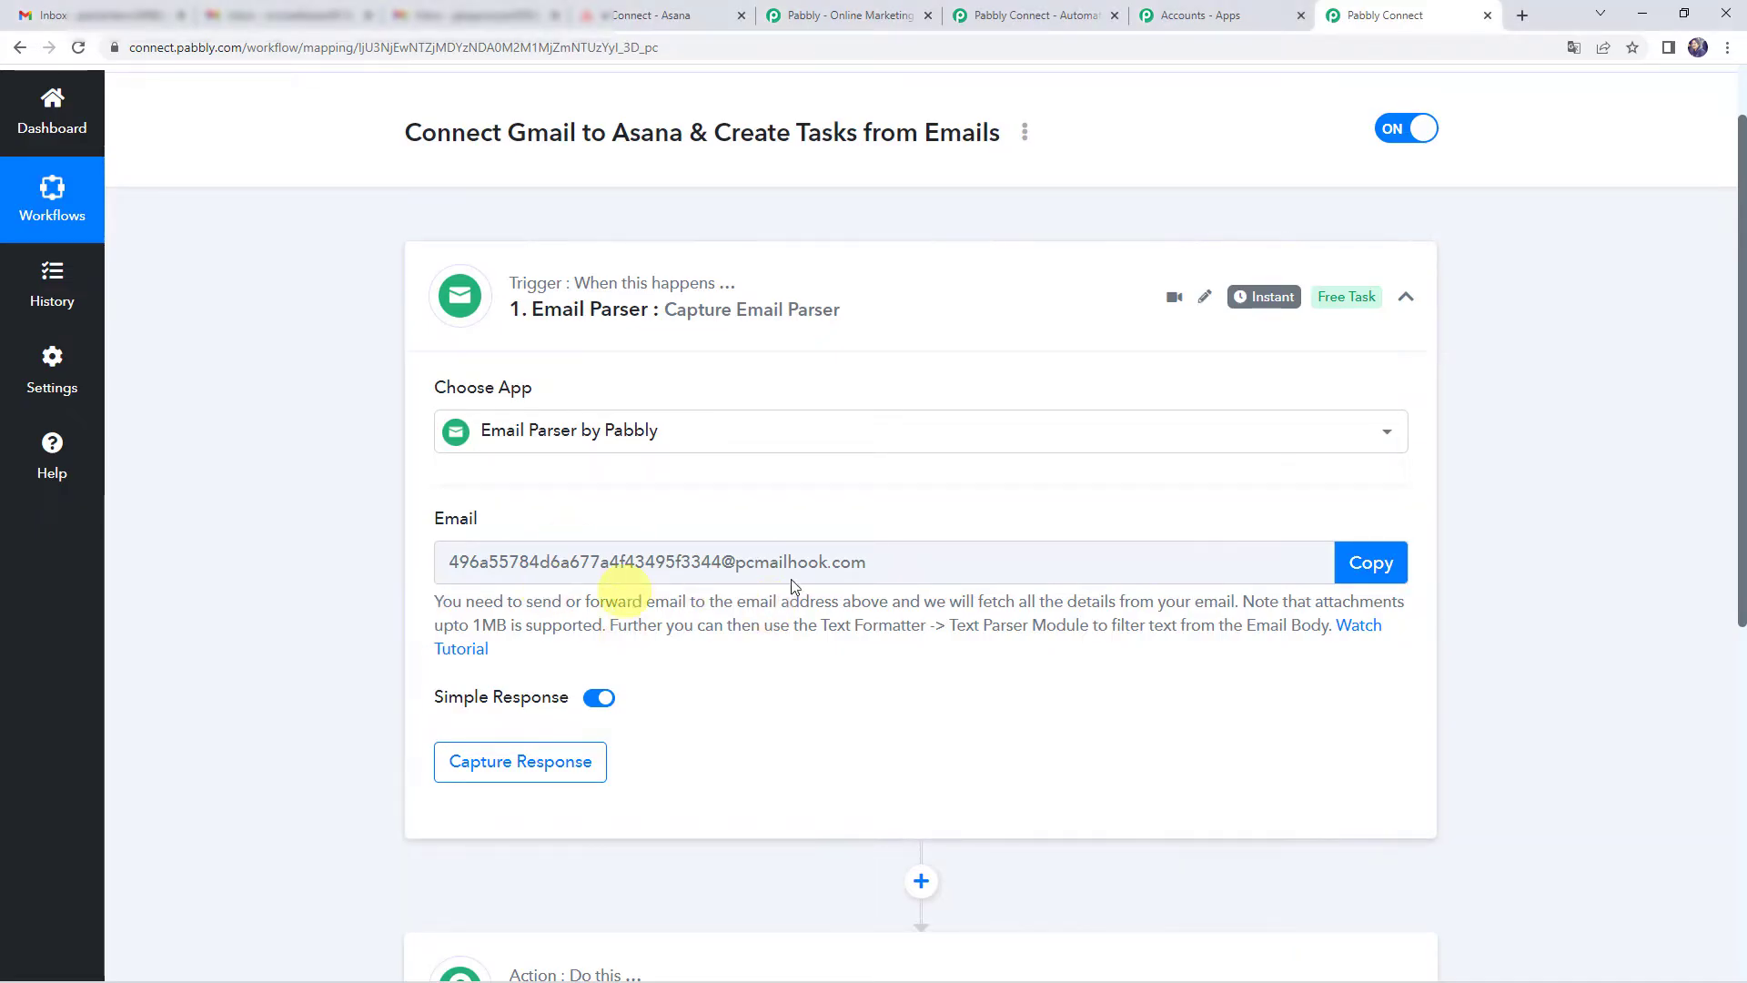
pyautogui.click(1376, 567)
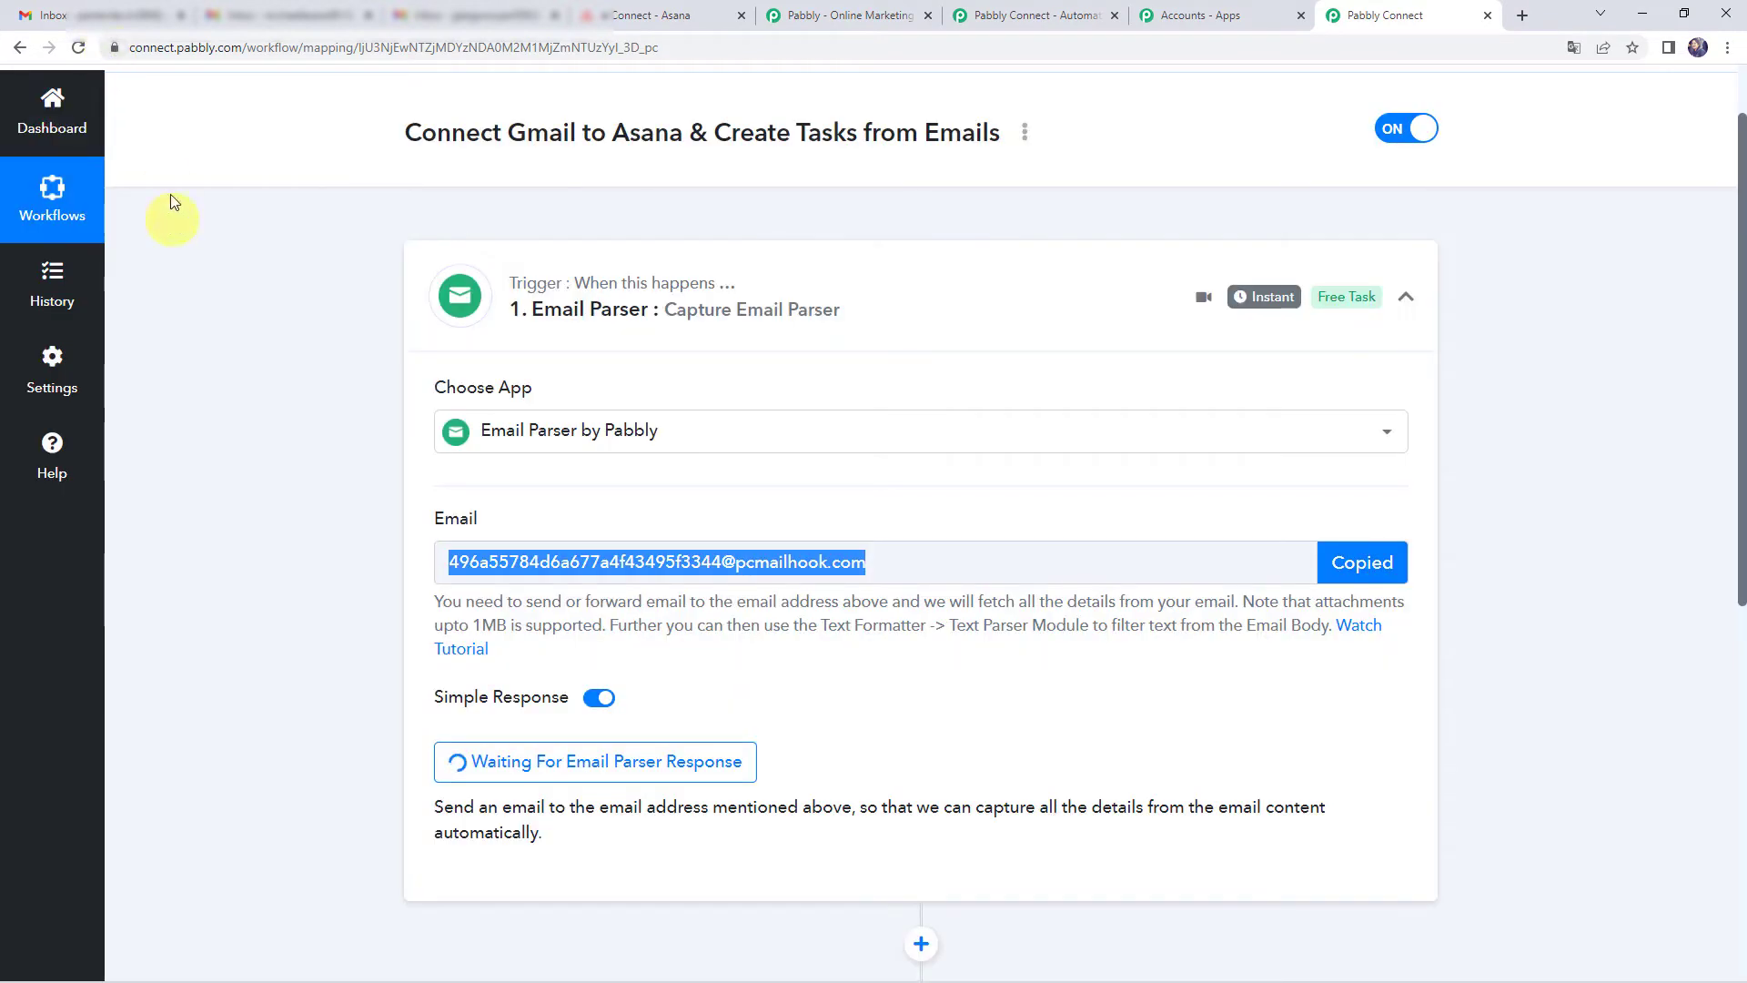
# - Switch to the Gmail inbox and open its Forwarding and POP/IMAP settings
pyautogui.click(121, 14)
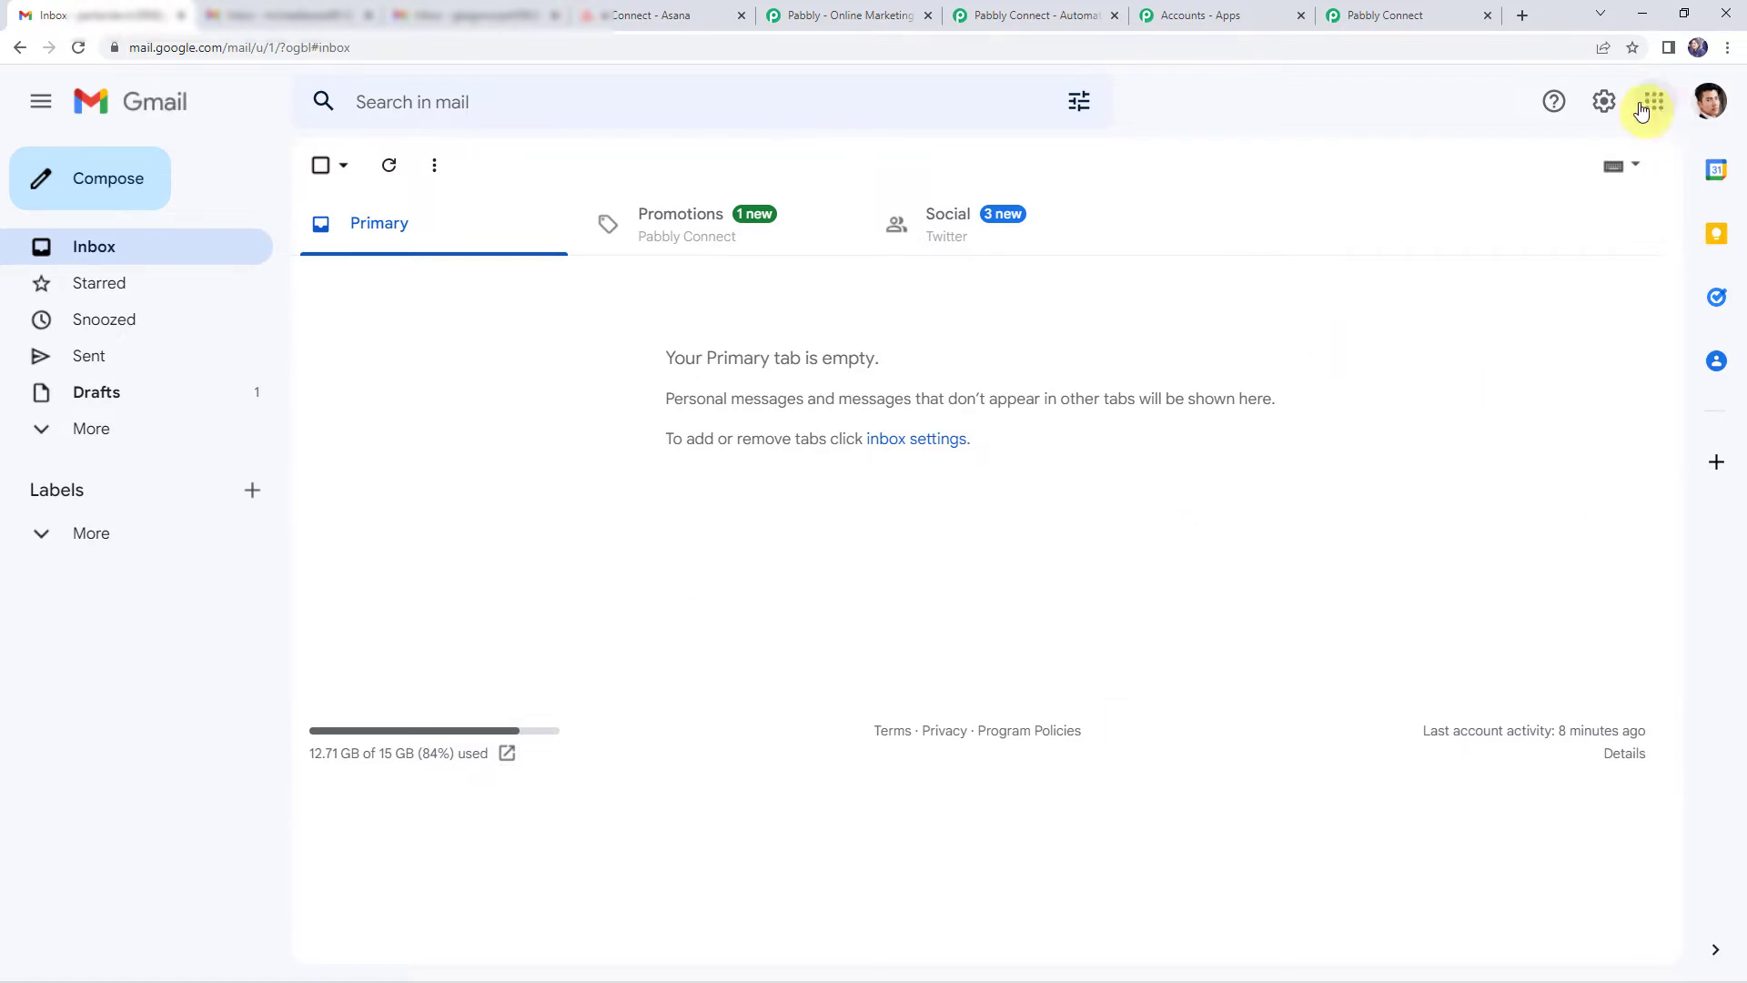
pyautogui.click(1604, 105)
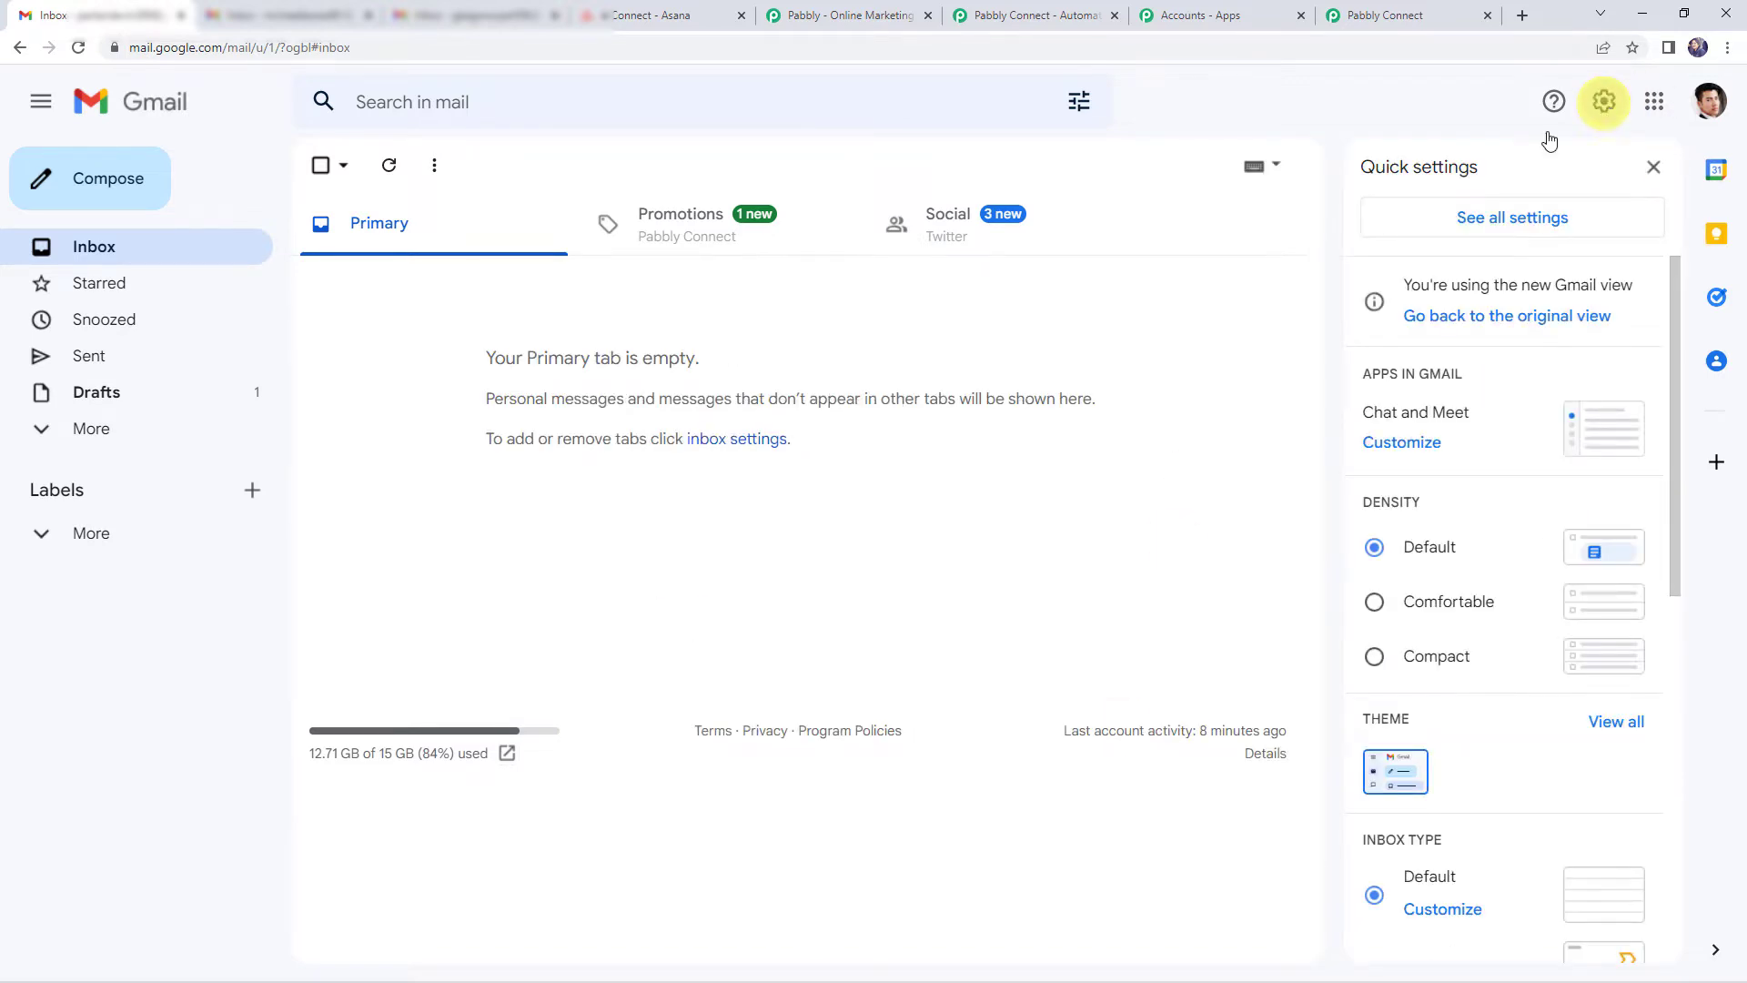
pyautogui.click(1538, 223)
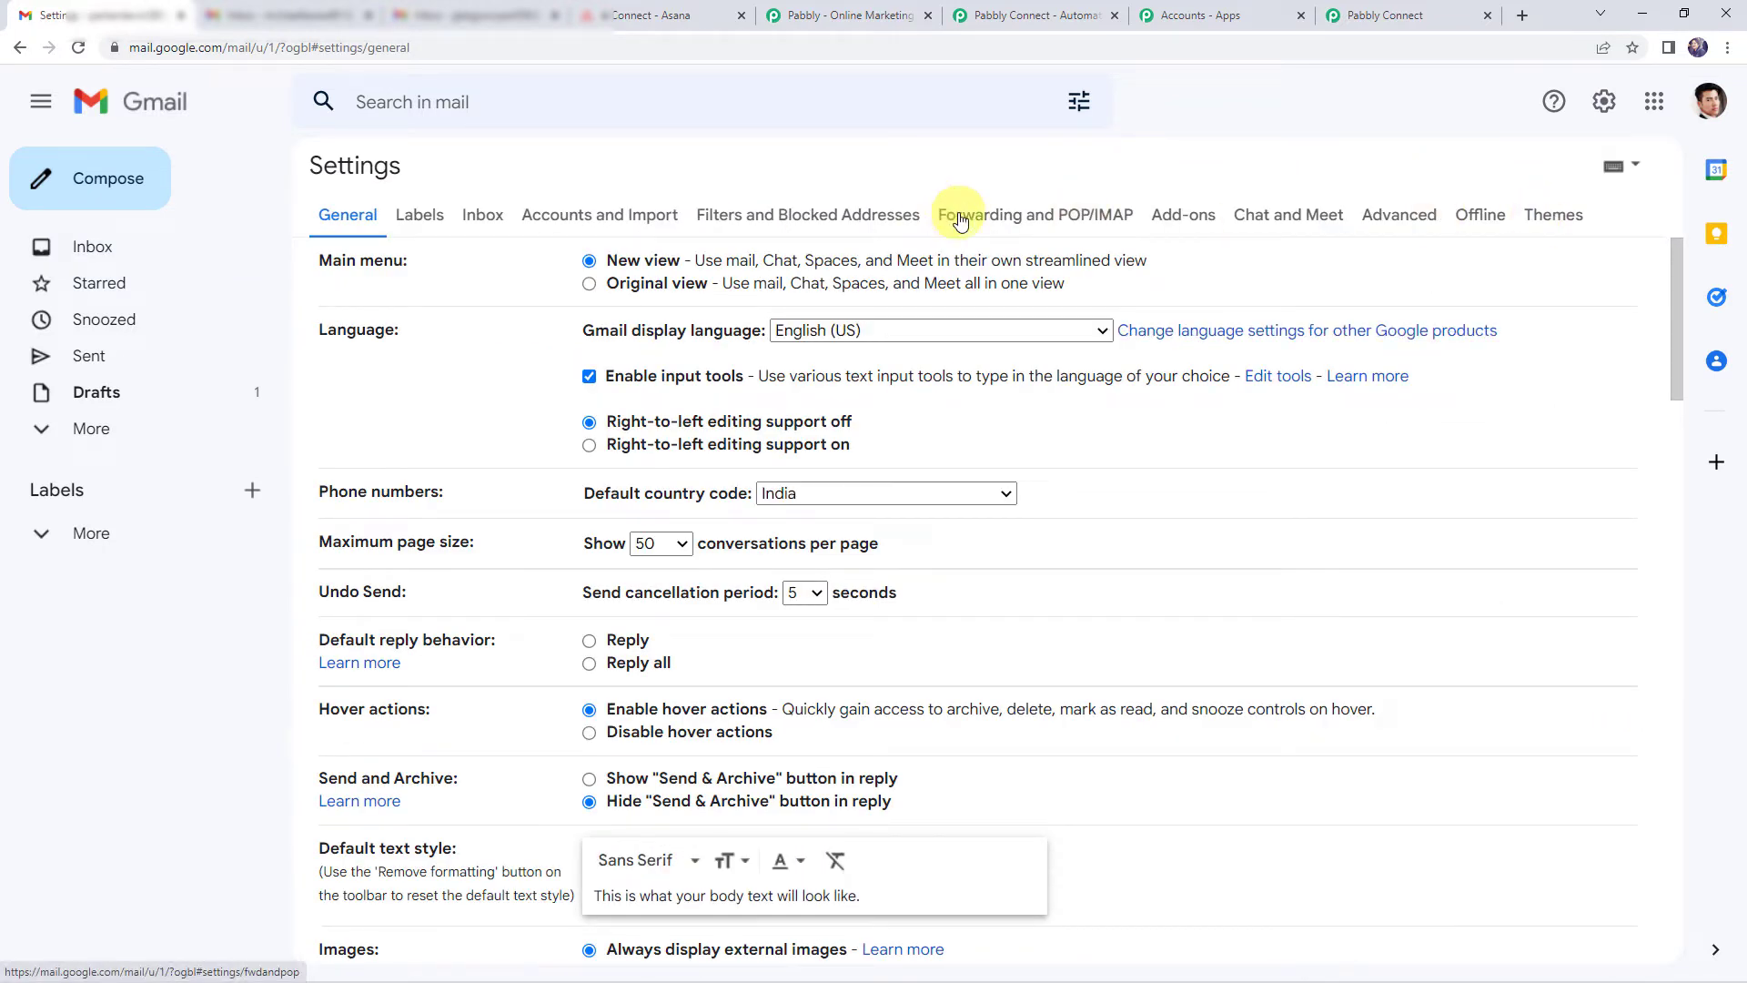
pyautogui.click(1062, 223)
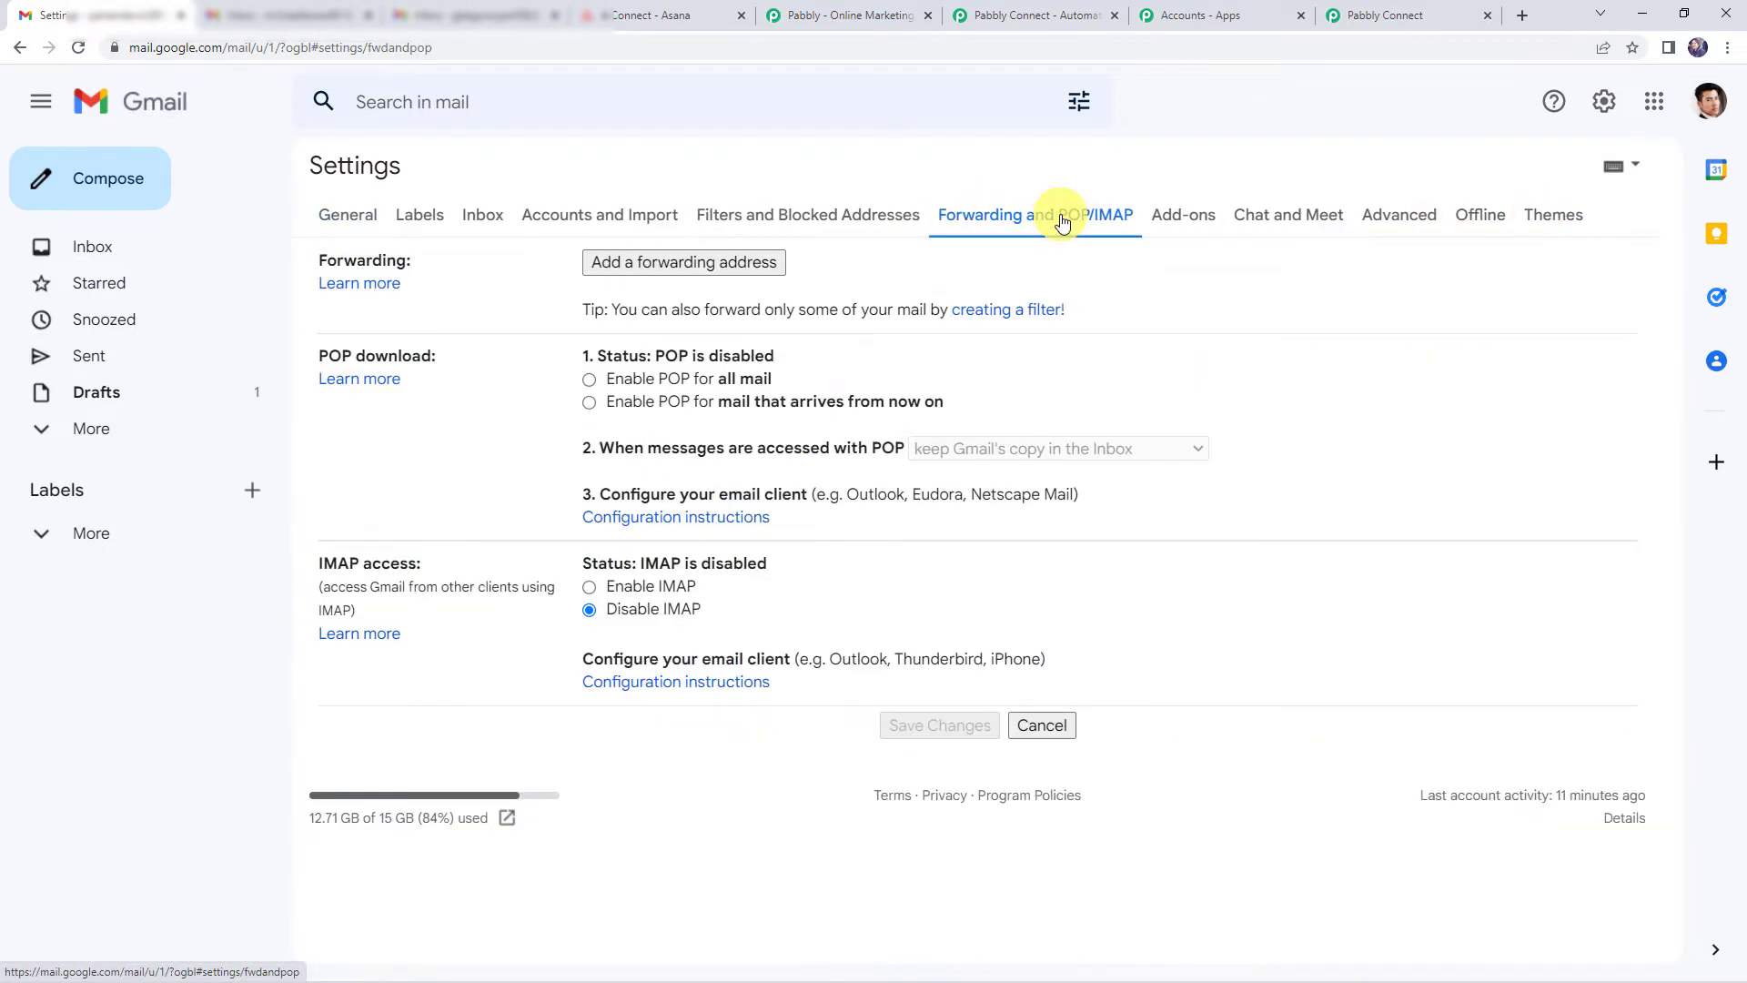
# - Add the copied Email Parser address as a new forwarding address in Gmail and confirm the request
pyautogui.click(688, 264)
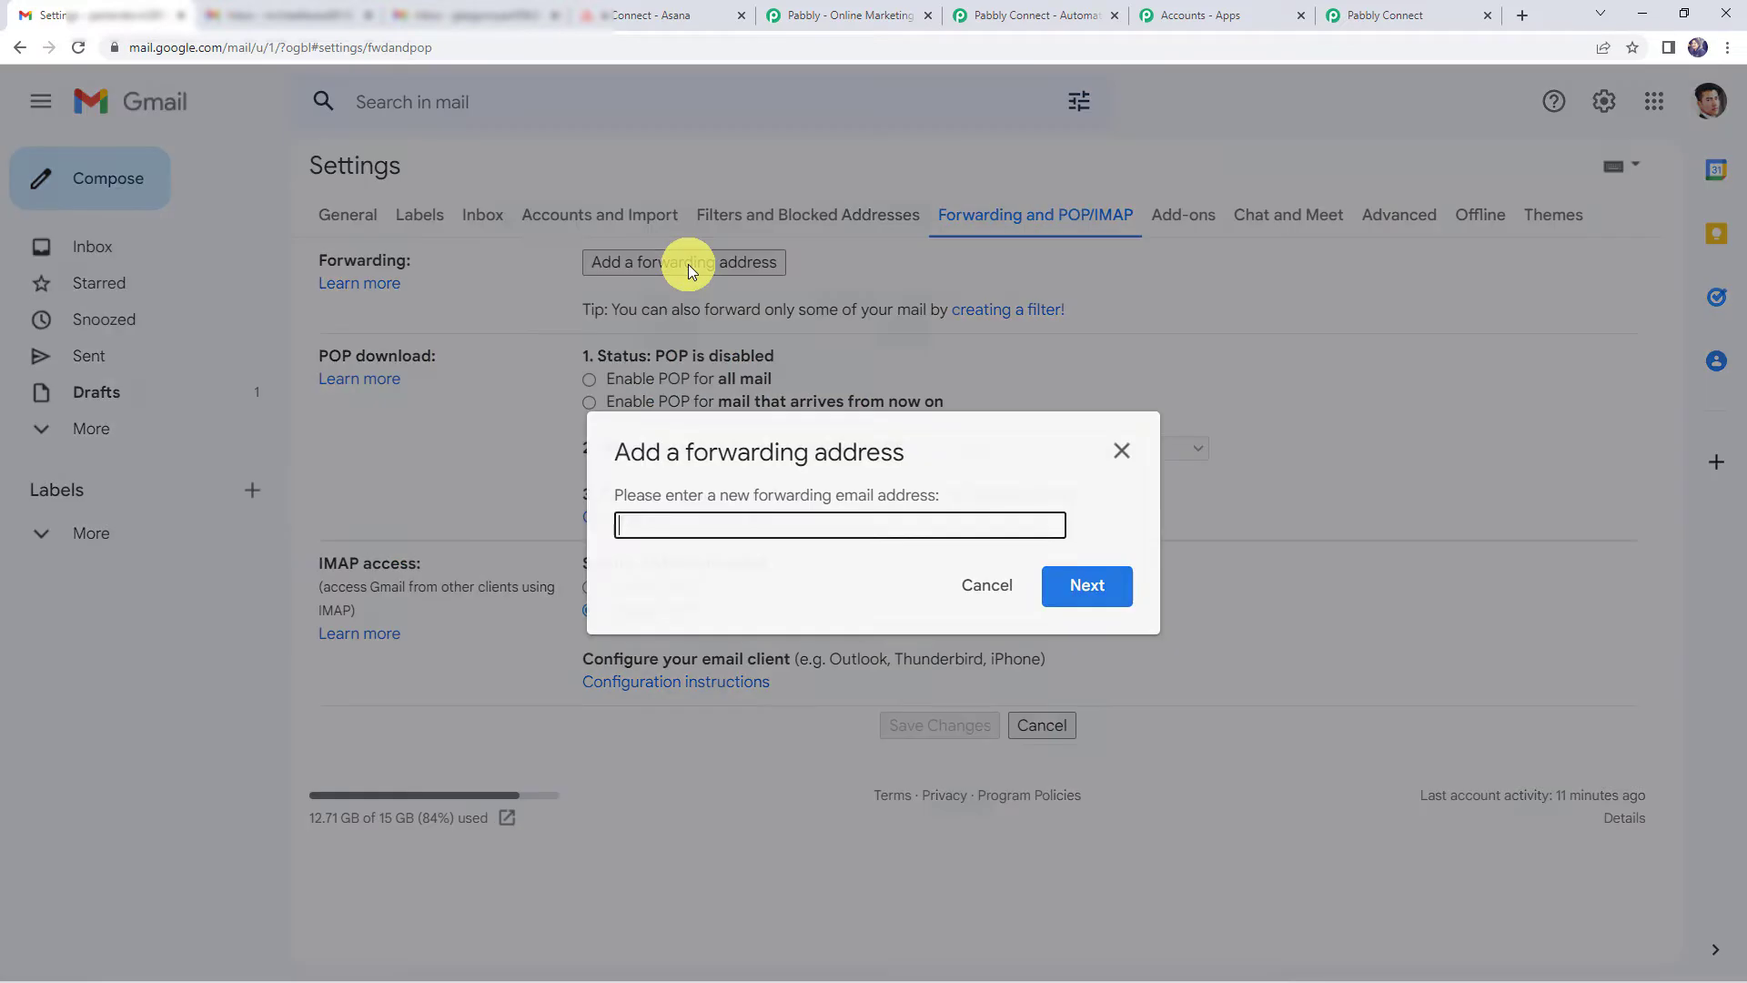
pyautogui.rightClick(801, 528)
pyautogui.click(840, 675)
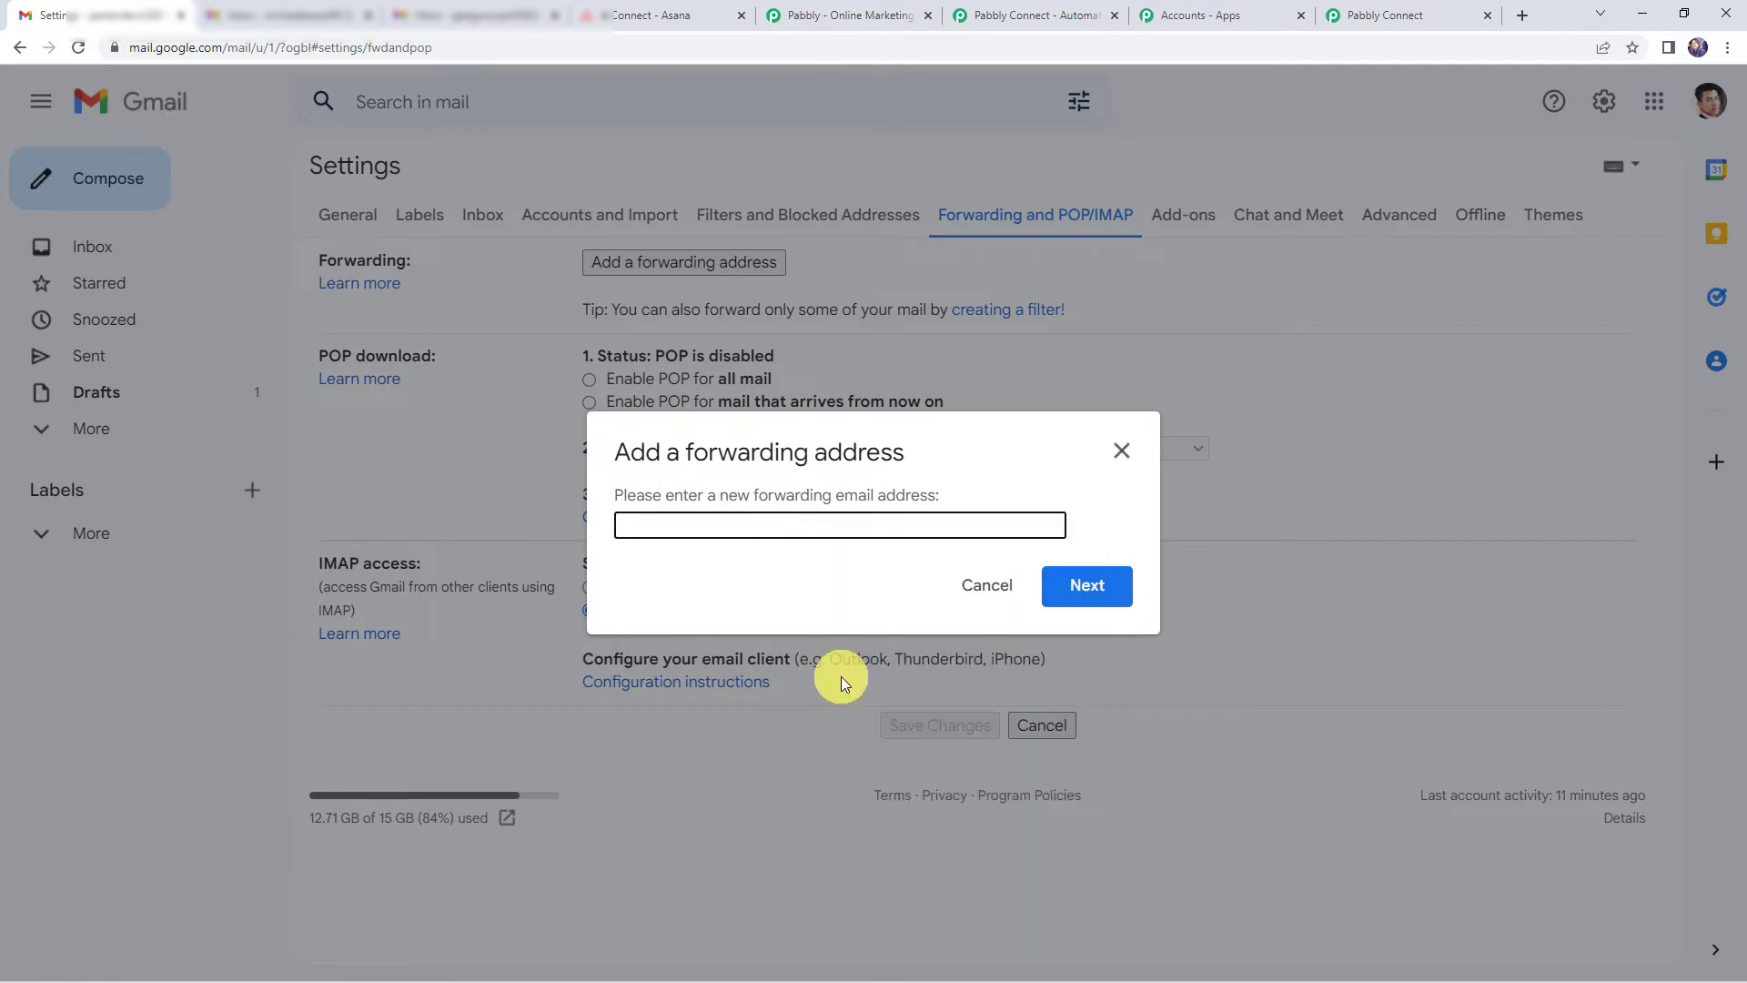
pyautogui.click(1073, 606)
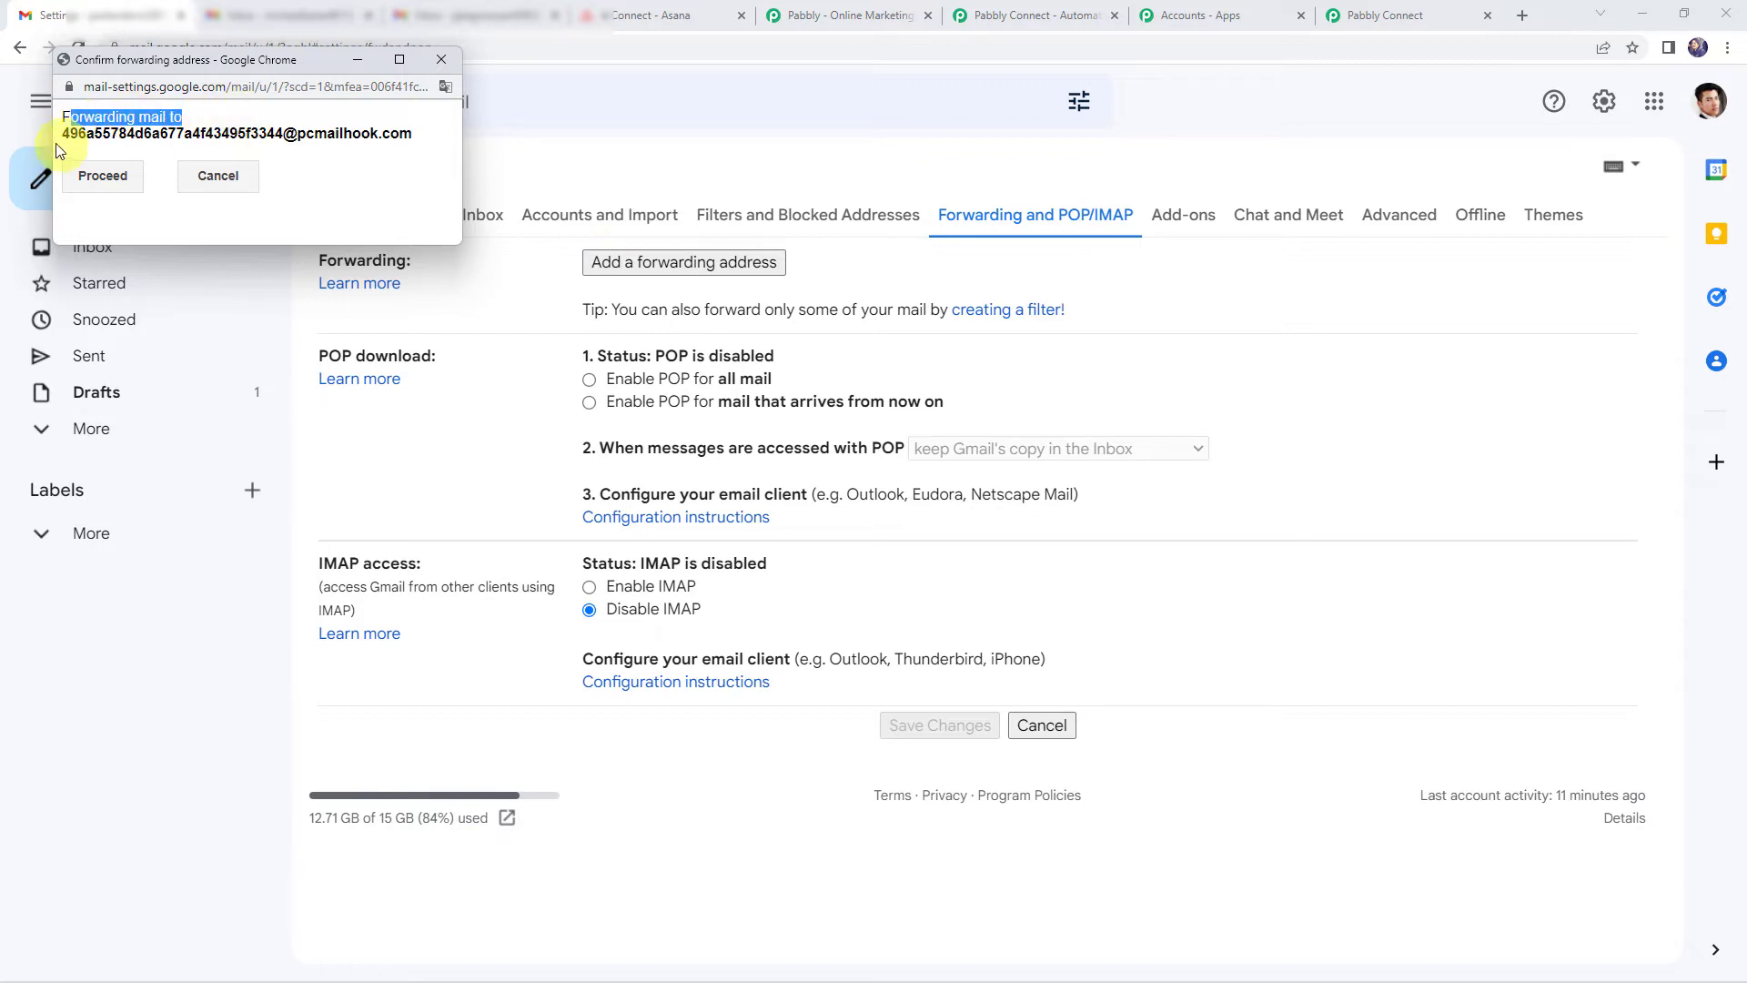
pyautogui.moveTo(61, 134); pyautogui.dragTo(427, 141)
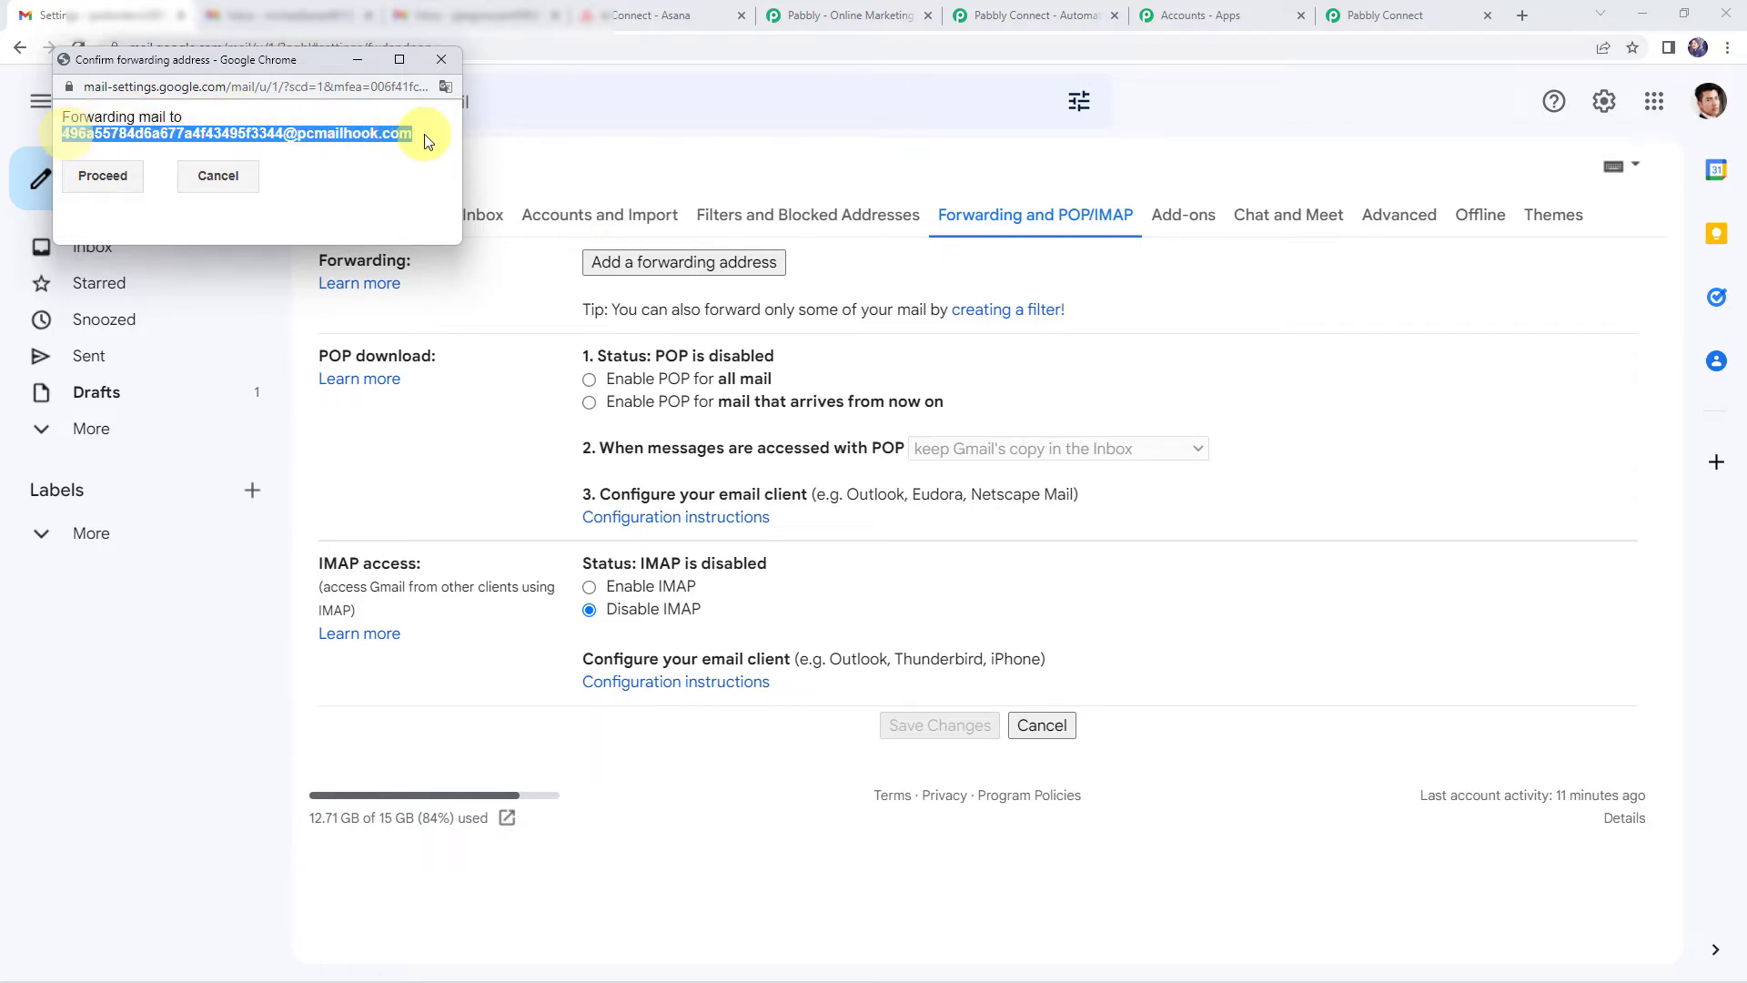
pyautogui.click(103, 177)
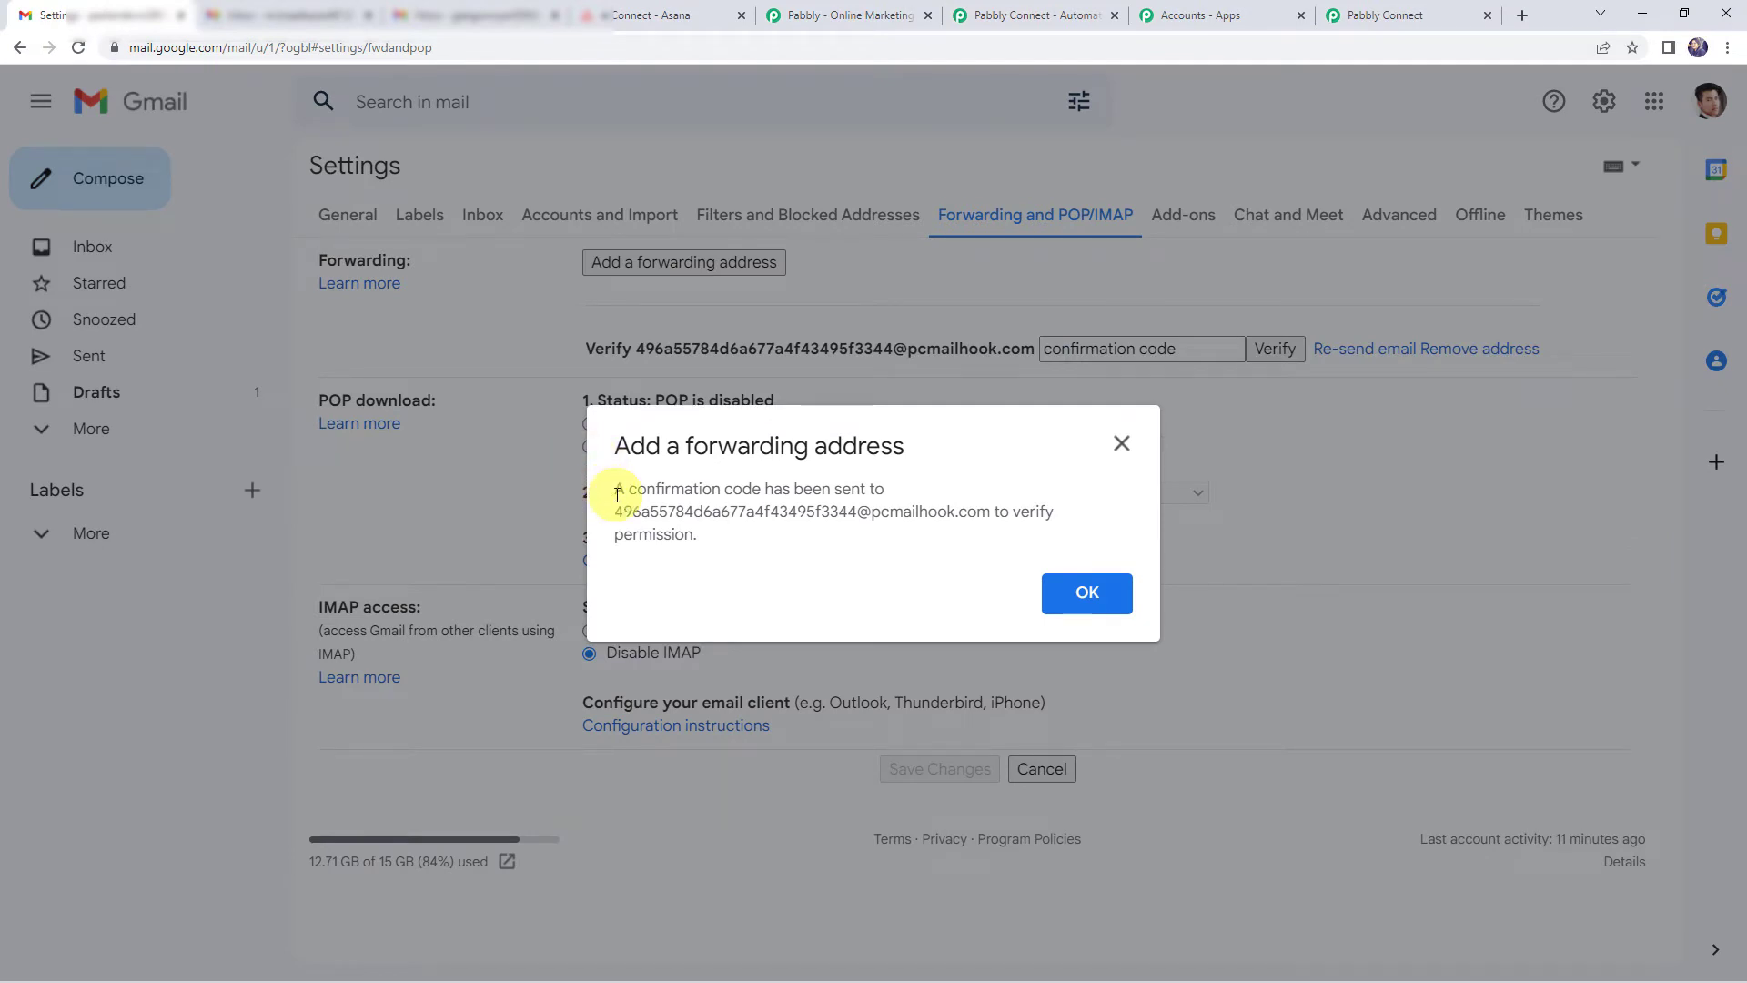
pyautogui.moveTo(617, 494); pyautogui.dragTo(976, 564)
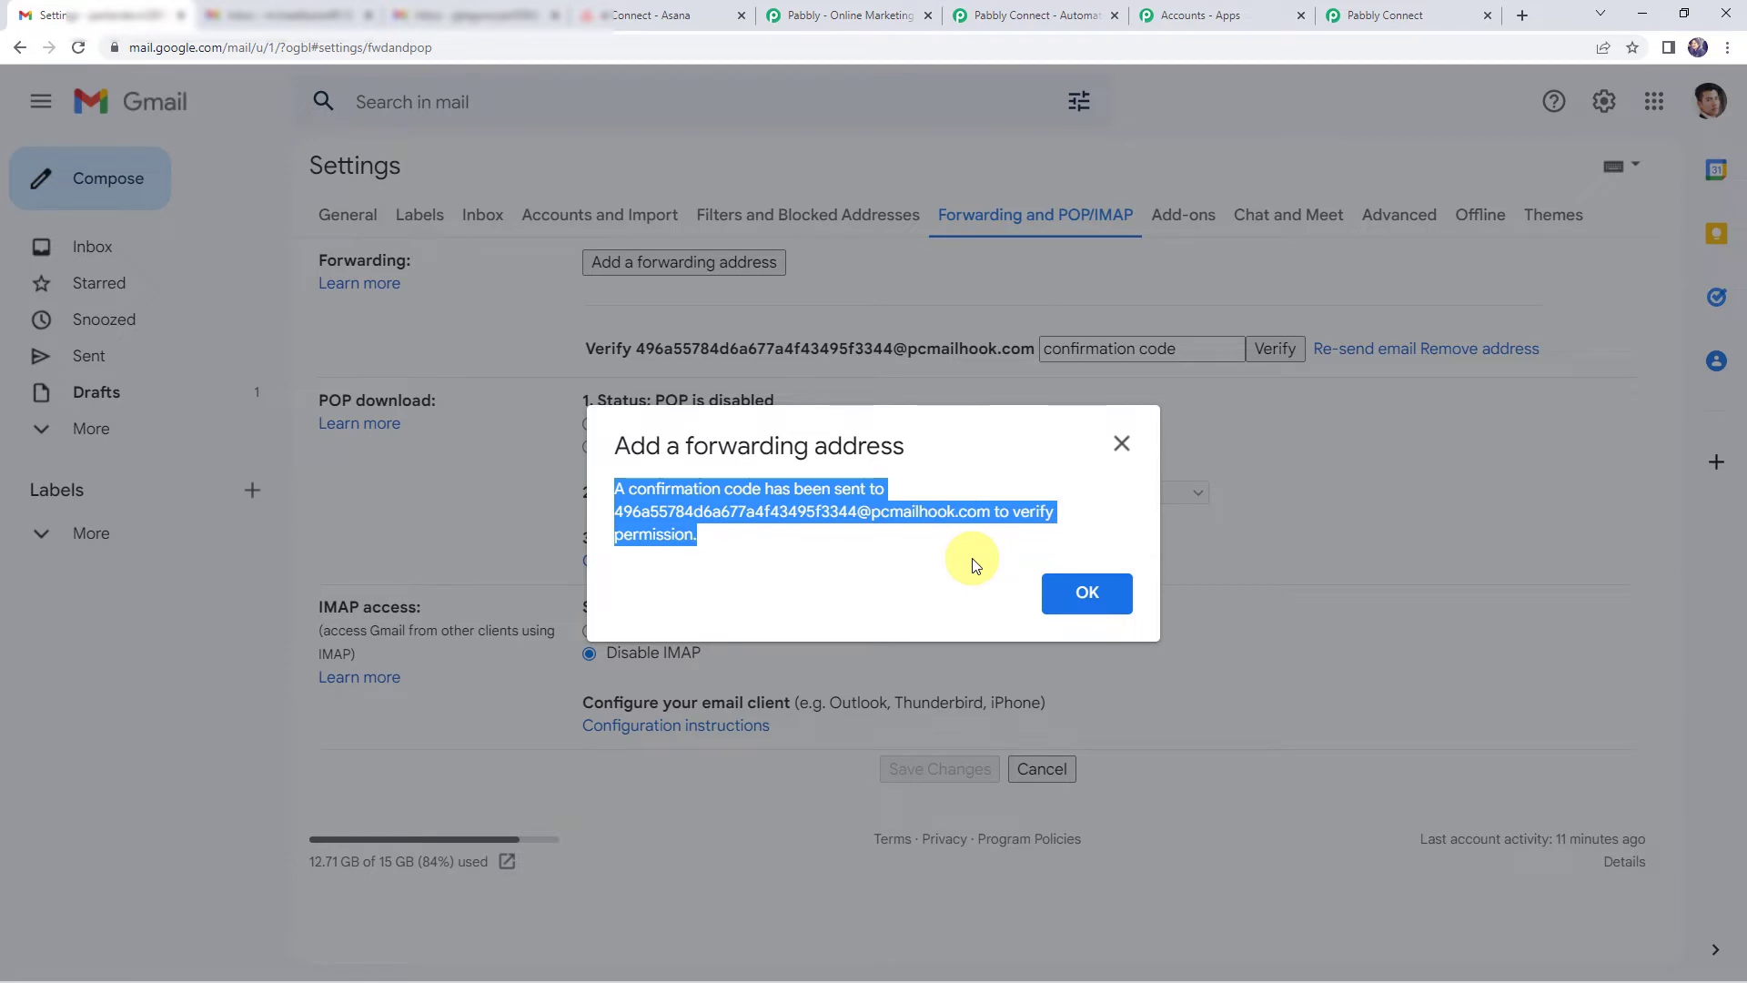
pyautogui.click(1087, 593)
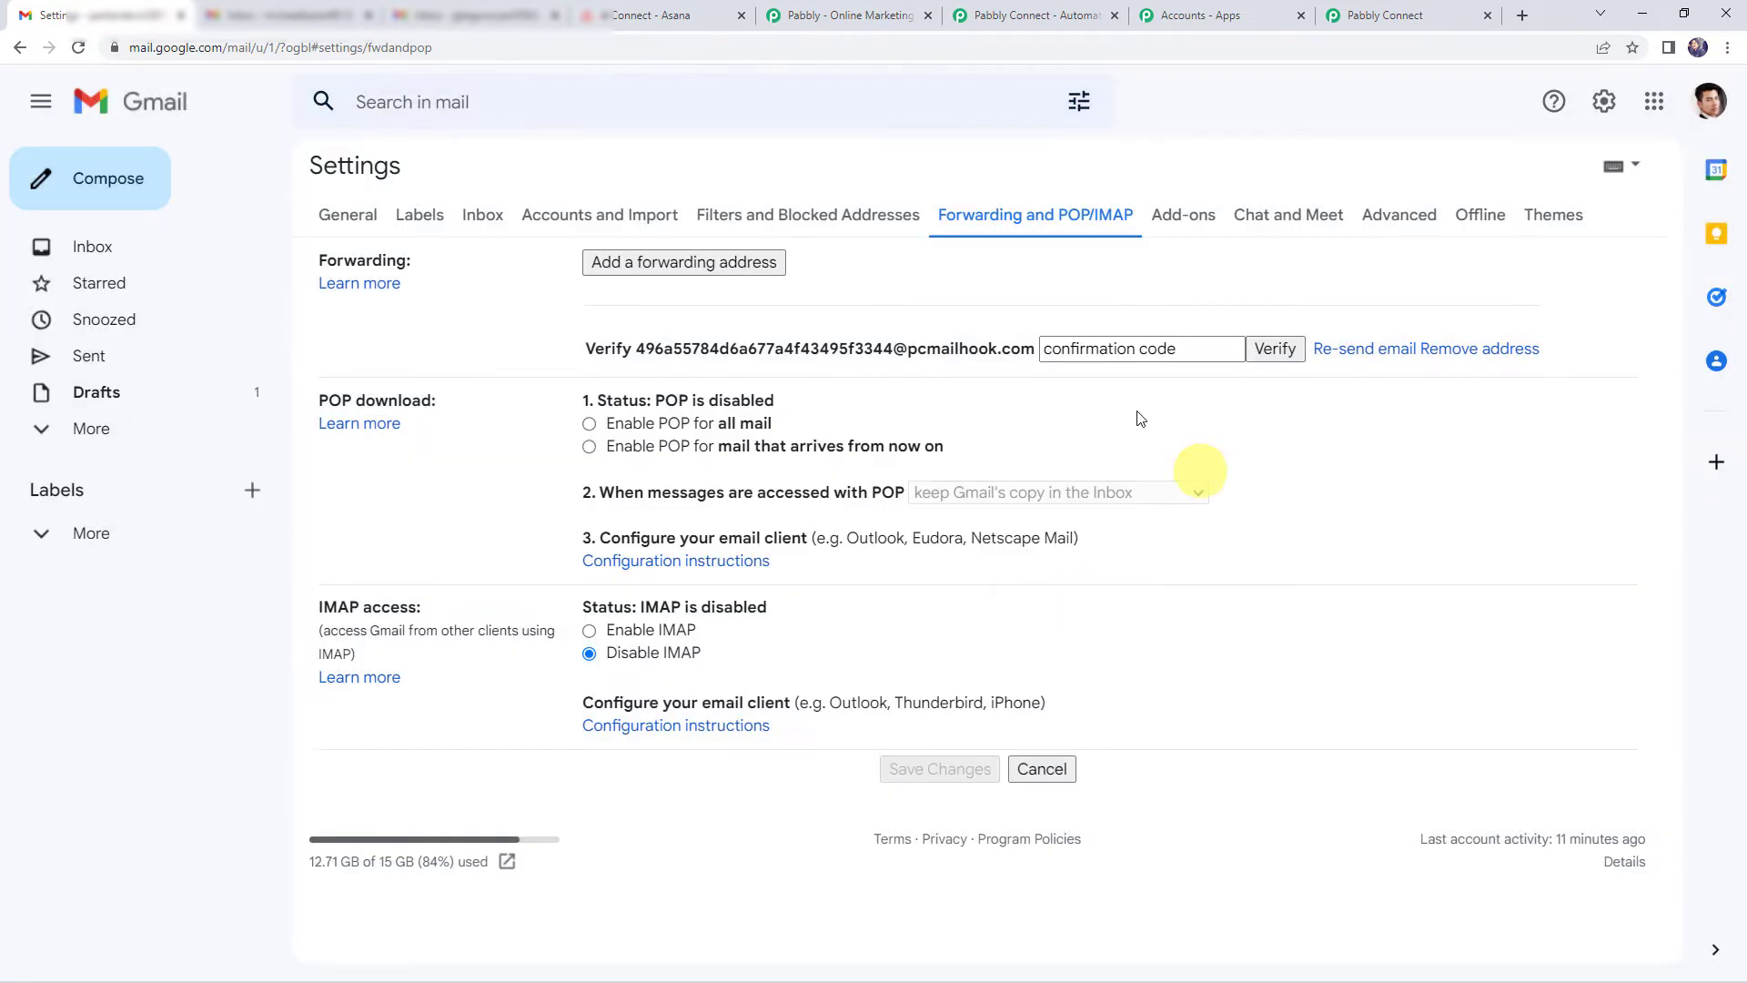
# - Switch to the Pabbly Connect workflow and copy the confirmation code from the captured response's Body Text
pyautogui.click(1081, 348)
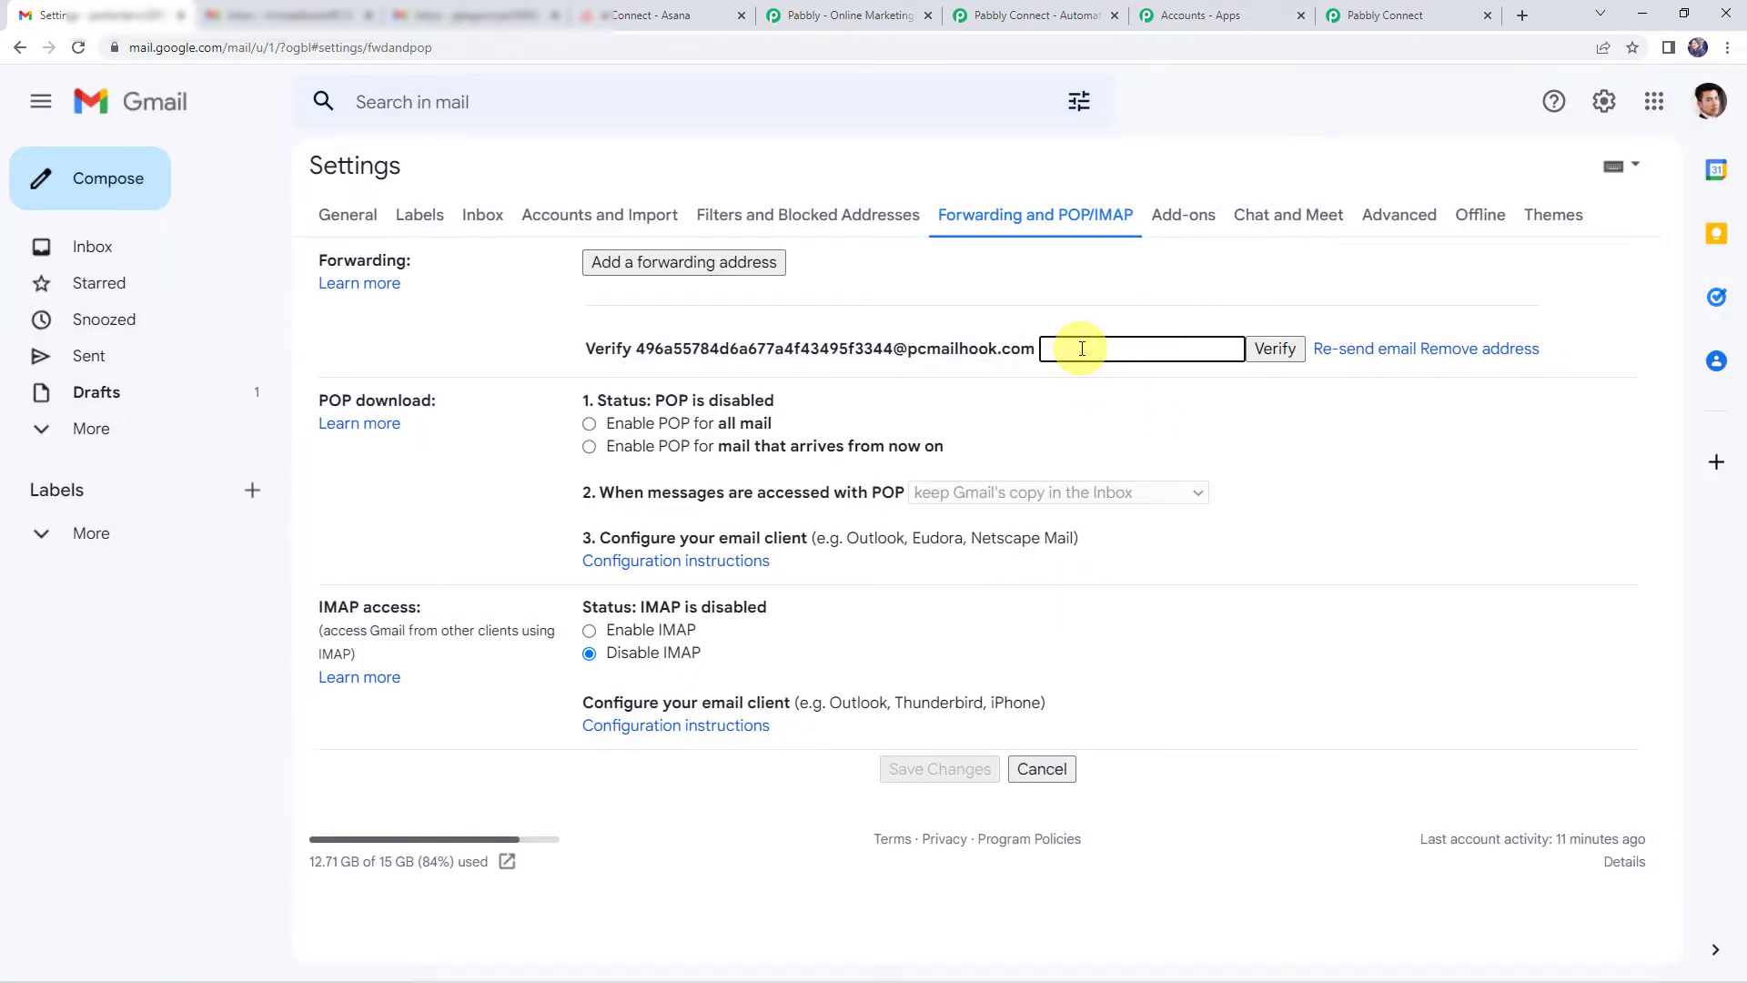
pyautogui.click(1378, 16)
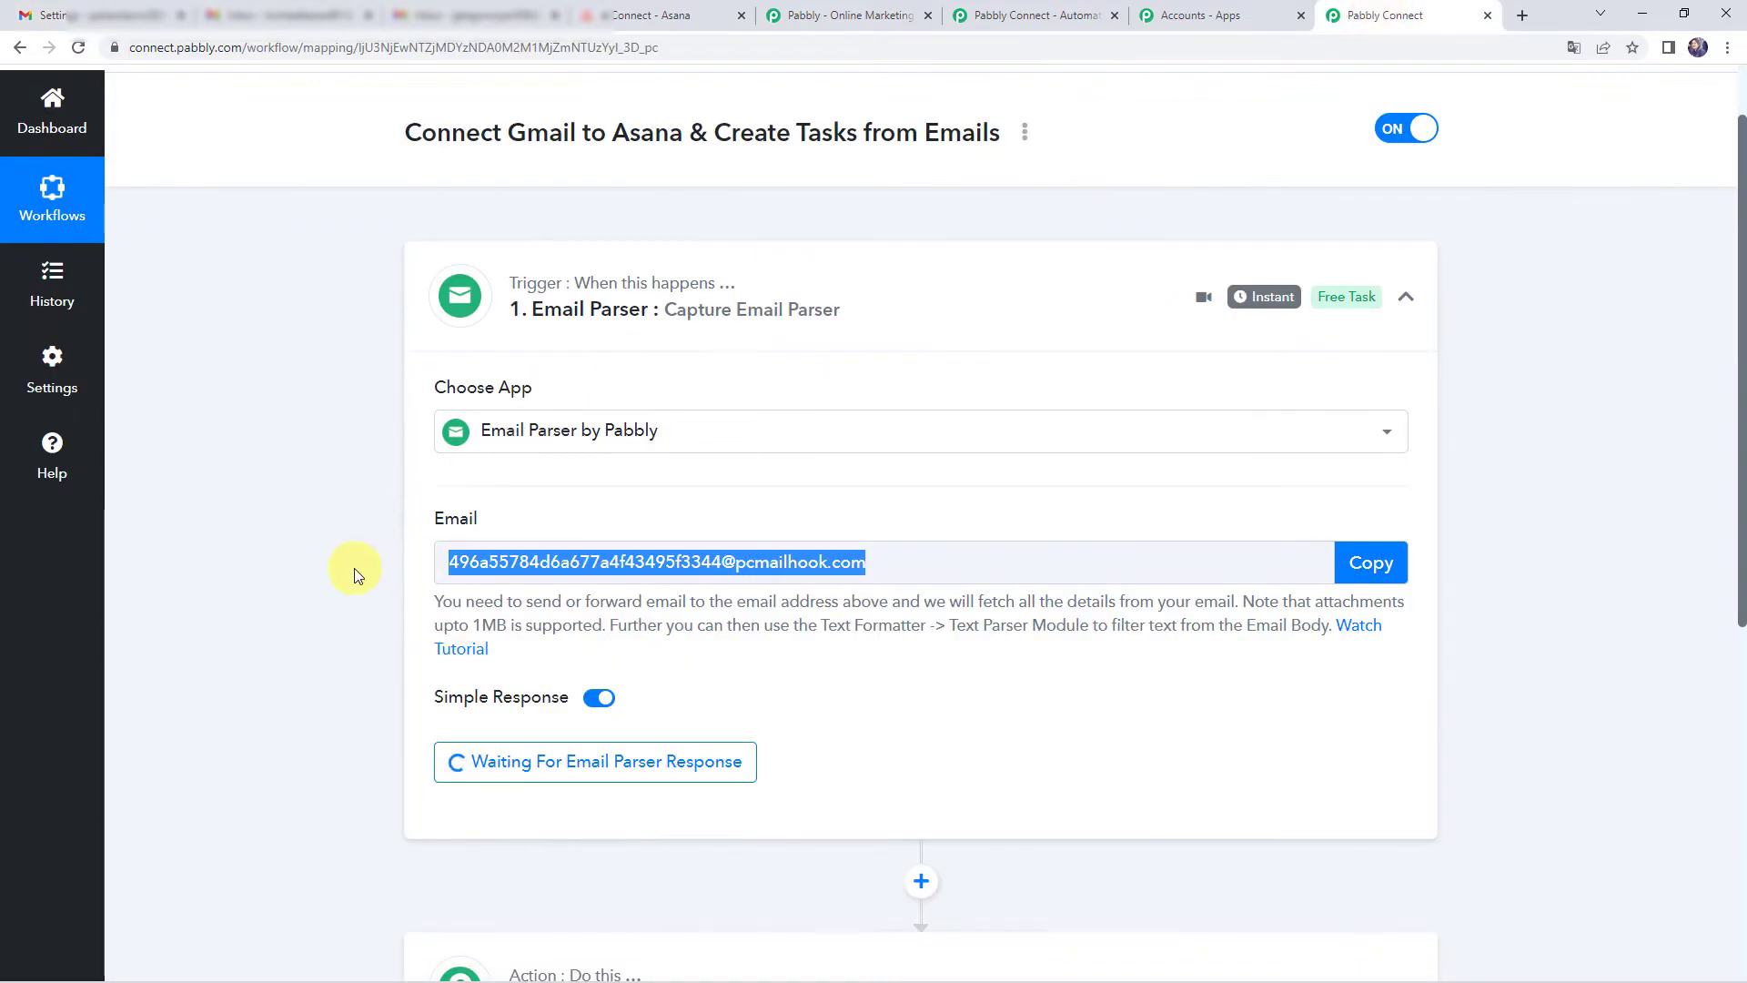
pyautogui.scroll(-6, 354, 575)
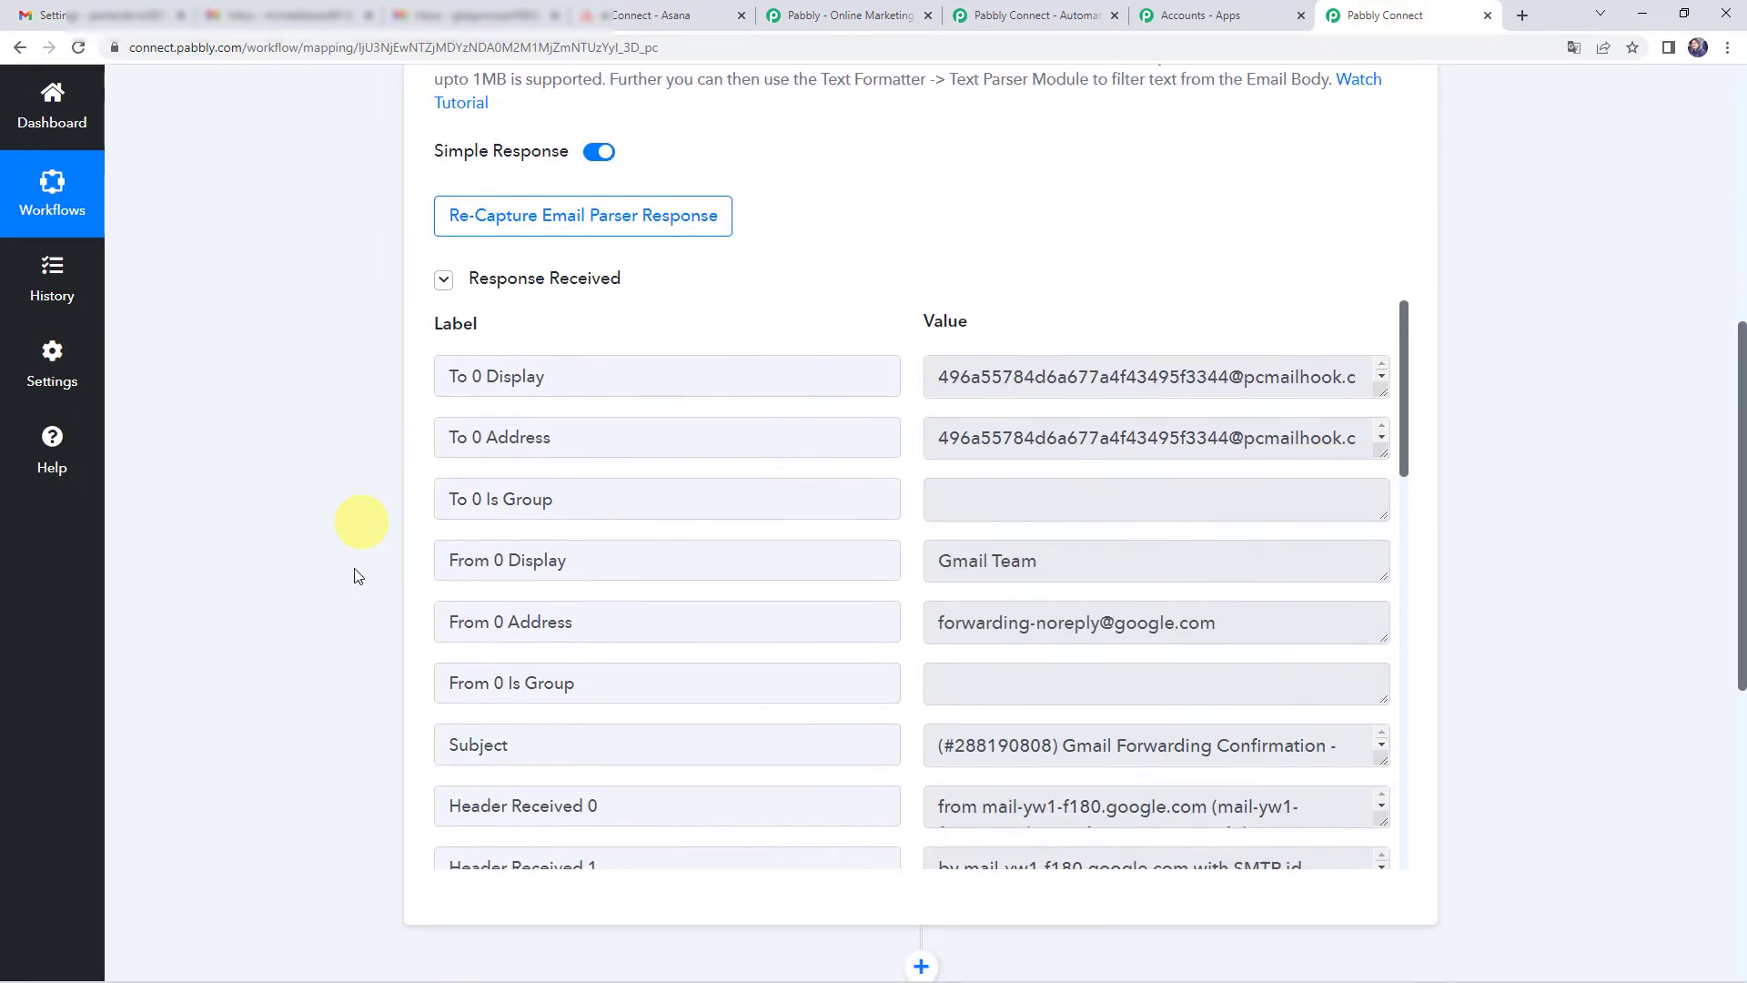
pyautogui.scroll(-7, 1072, 522)
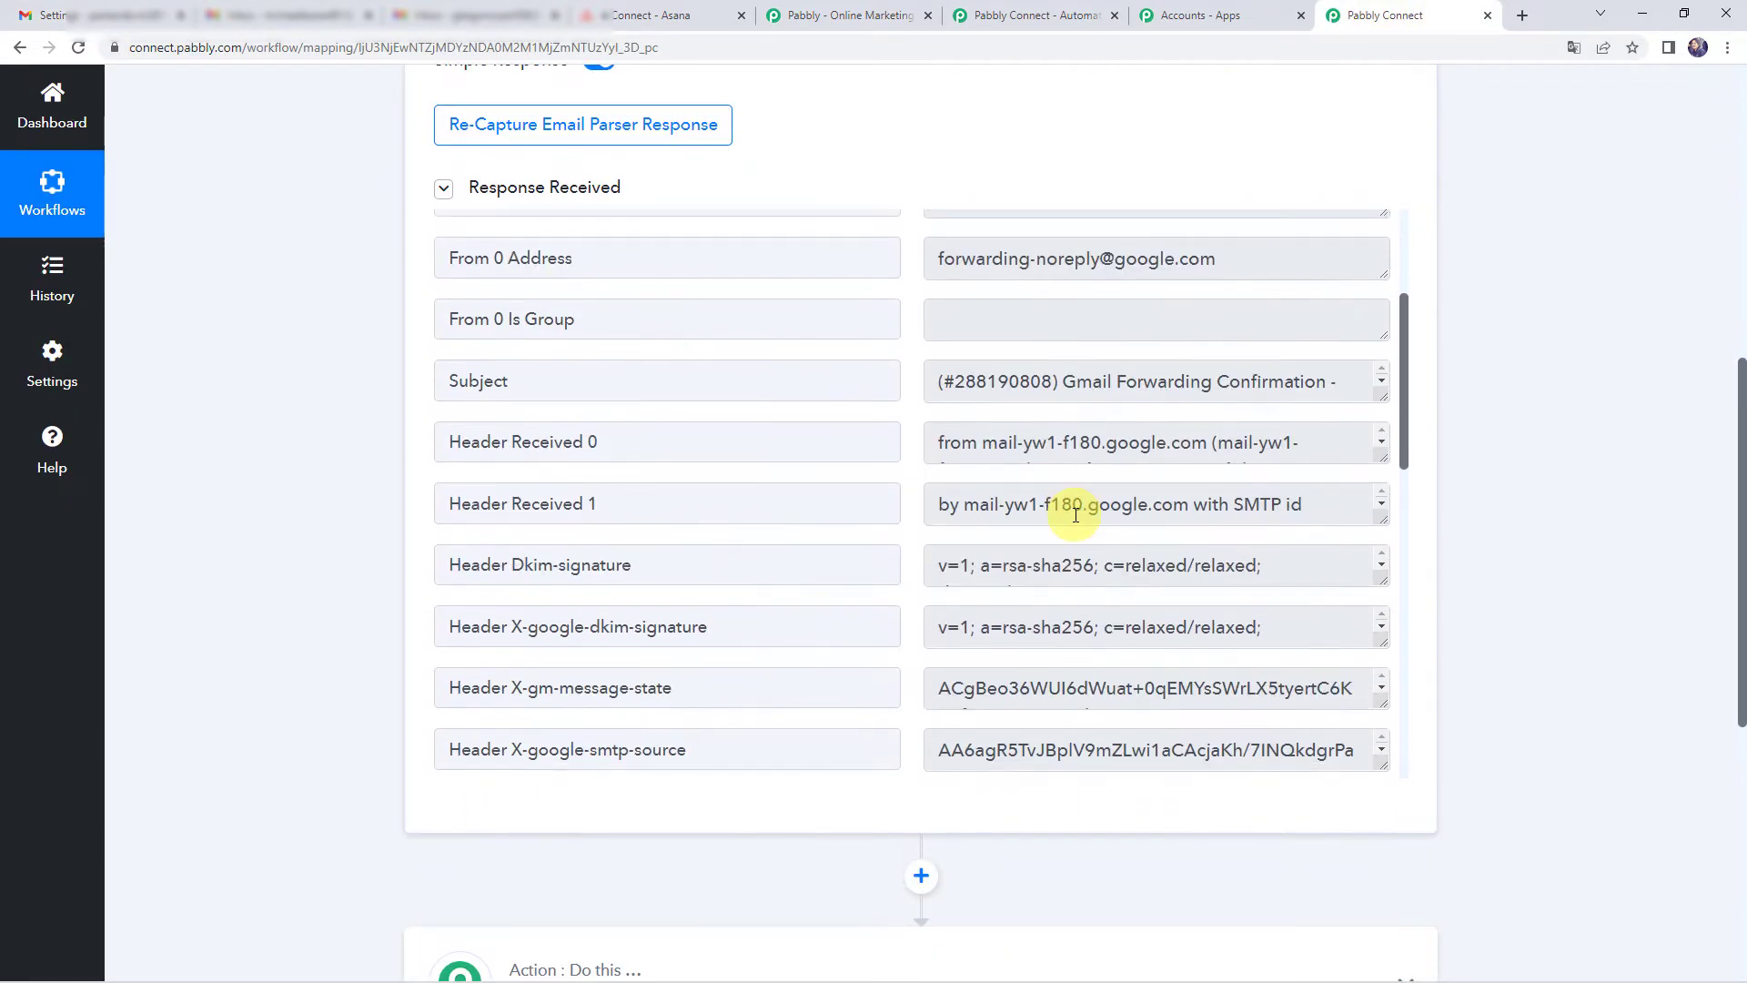
pyautogui.scroll(-5, 1075, 515)
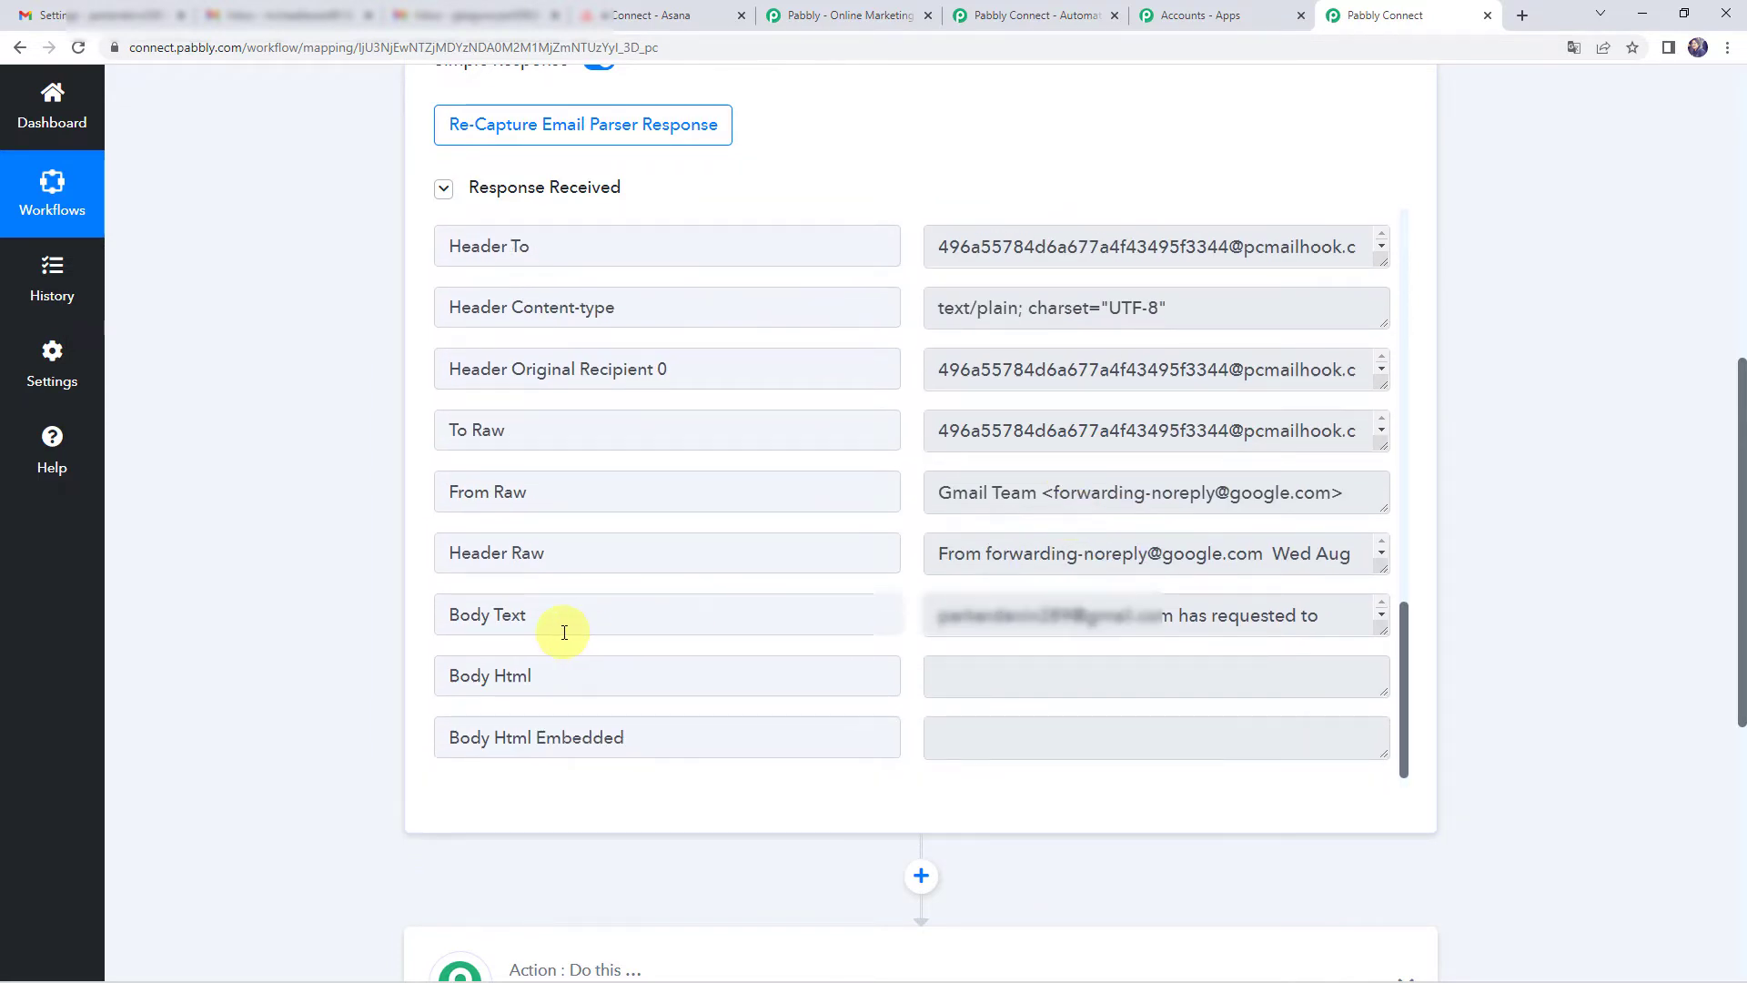
pyautogui.moveTo(1383, 630); pyautogui.dragTo(1155, 476)
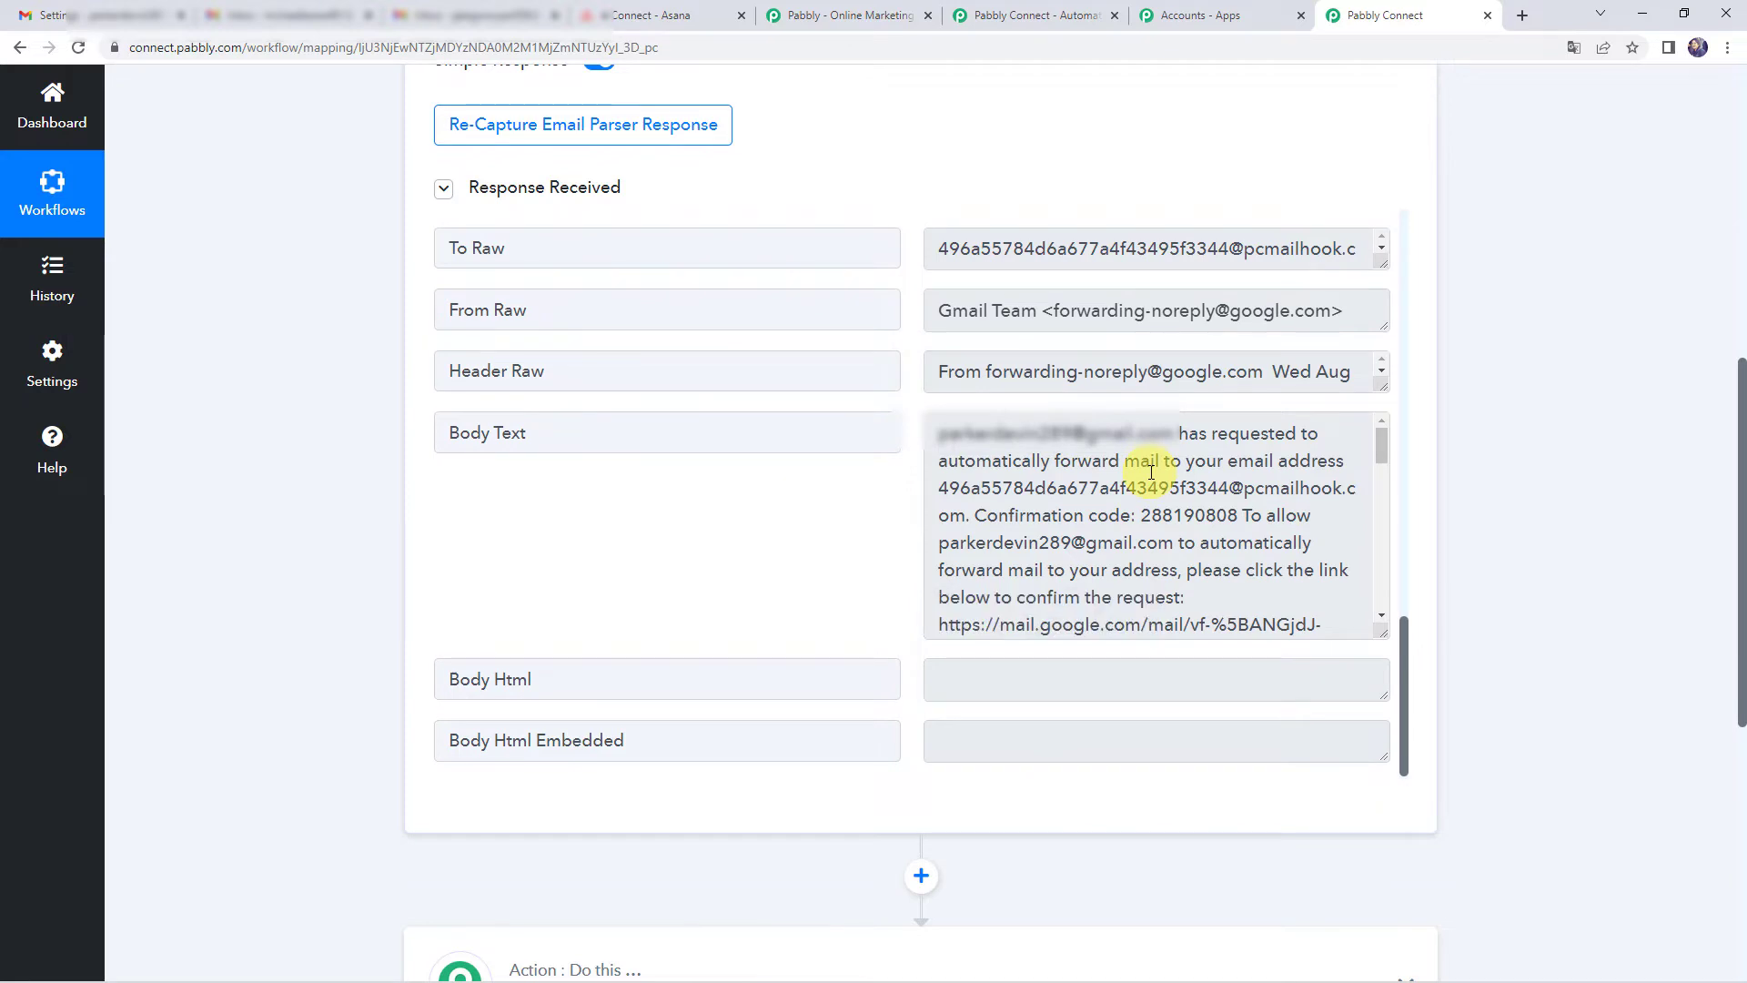
pyautogui.moveTo(971, 515); pyautogui.dragTo(1281, 516)
pyautogui.doubleClick(1174, 517)
pyautogui.hotkey('ctrl', 'c')
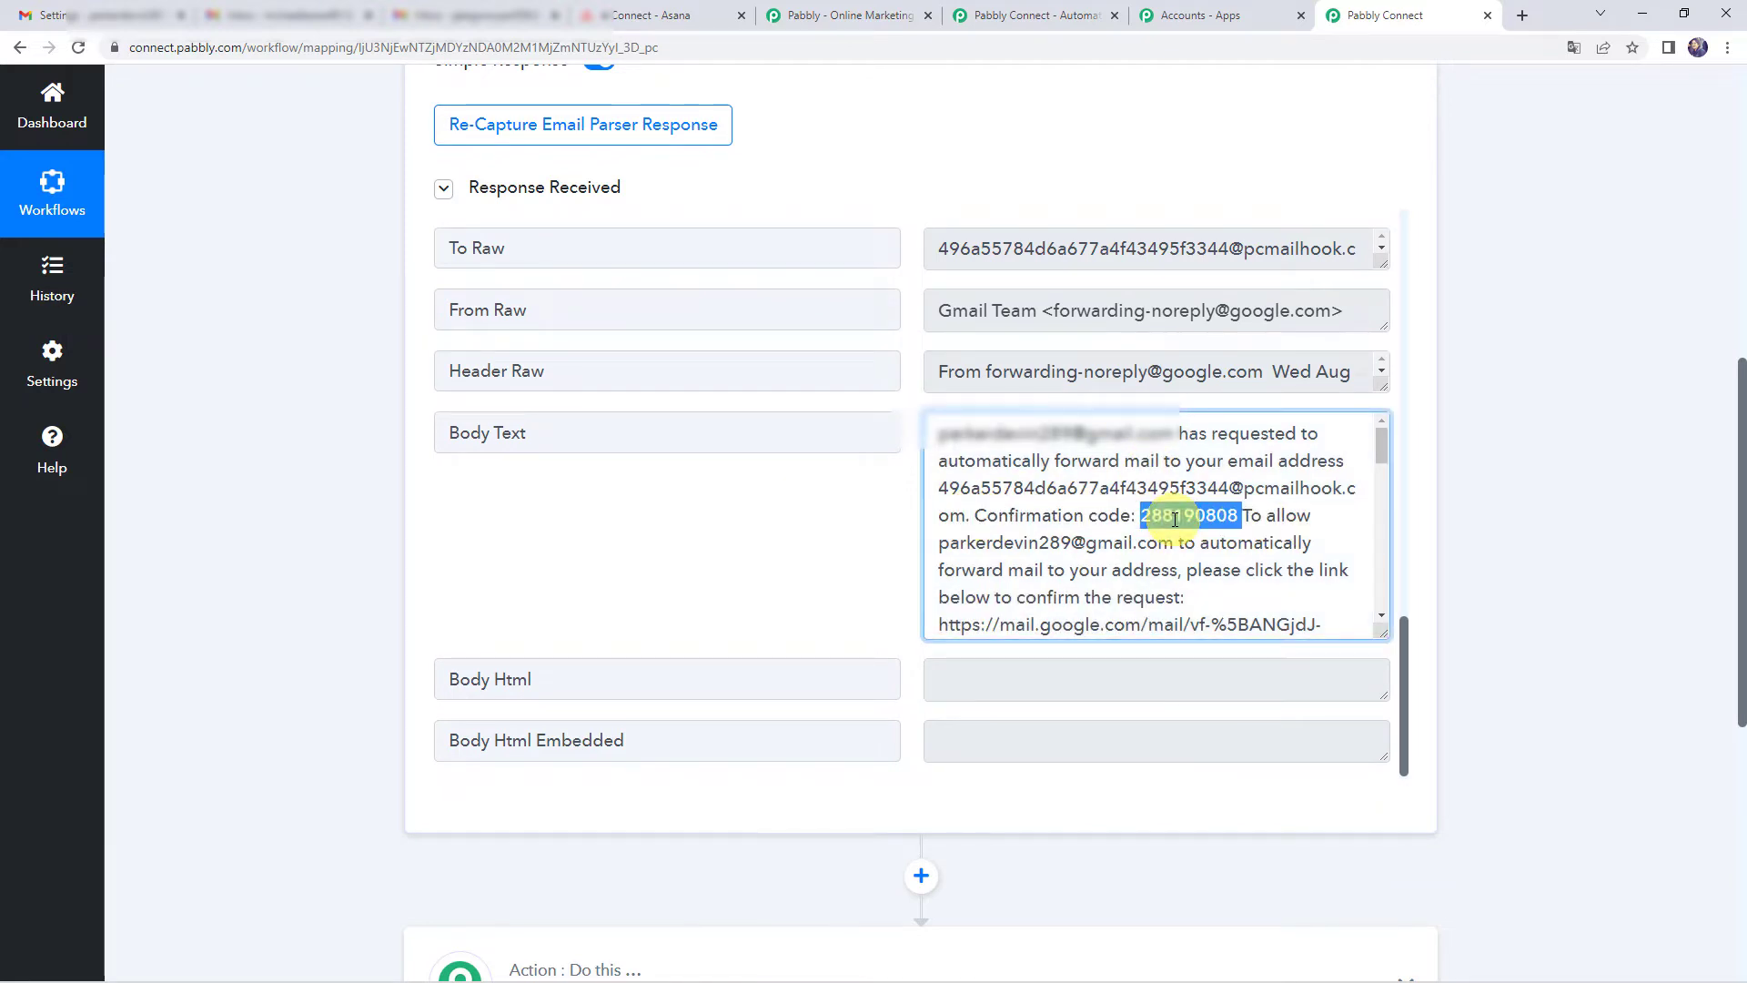
# - Switch to the Gmail forwarding settings, paste the confirmation code for the Email Parser address and verify it
pyautogui.click(42, 11)
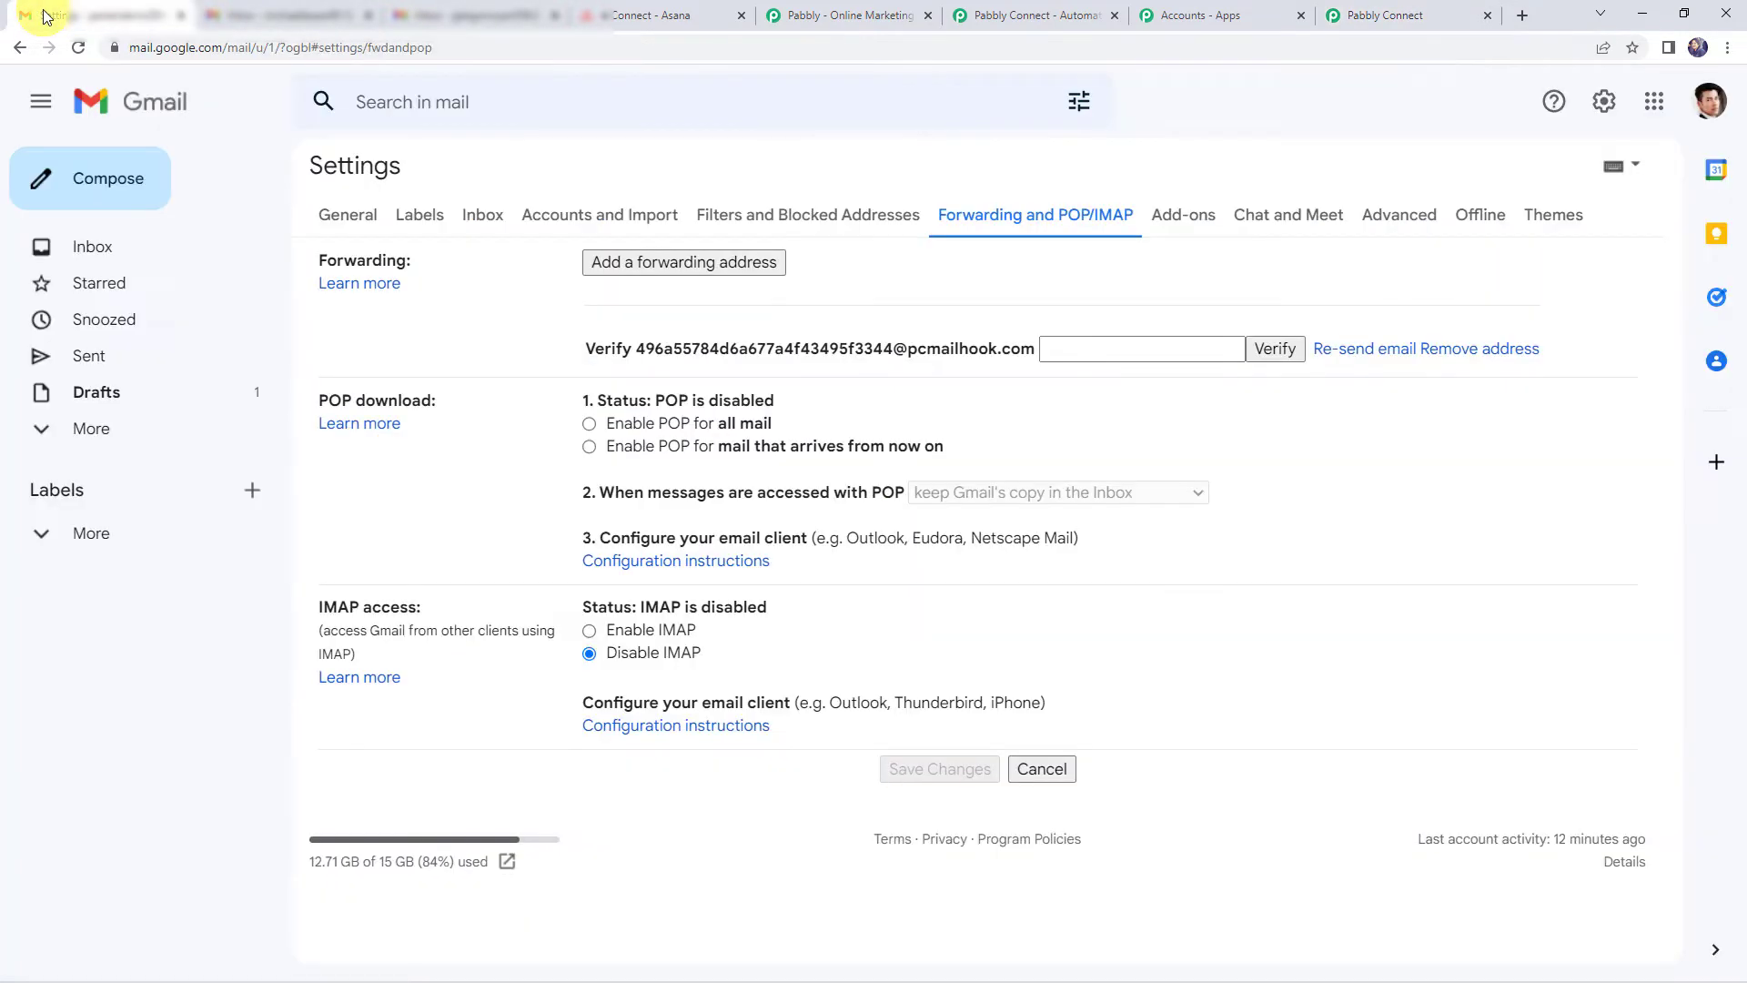
pyautogui.click(1102, 348)
pyautogui.rightClick(1103, 348)
pyautogui.click(1133, 490)
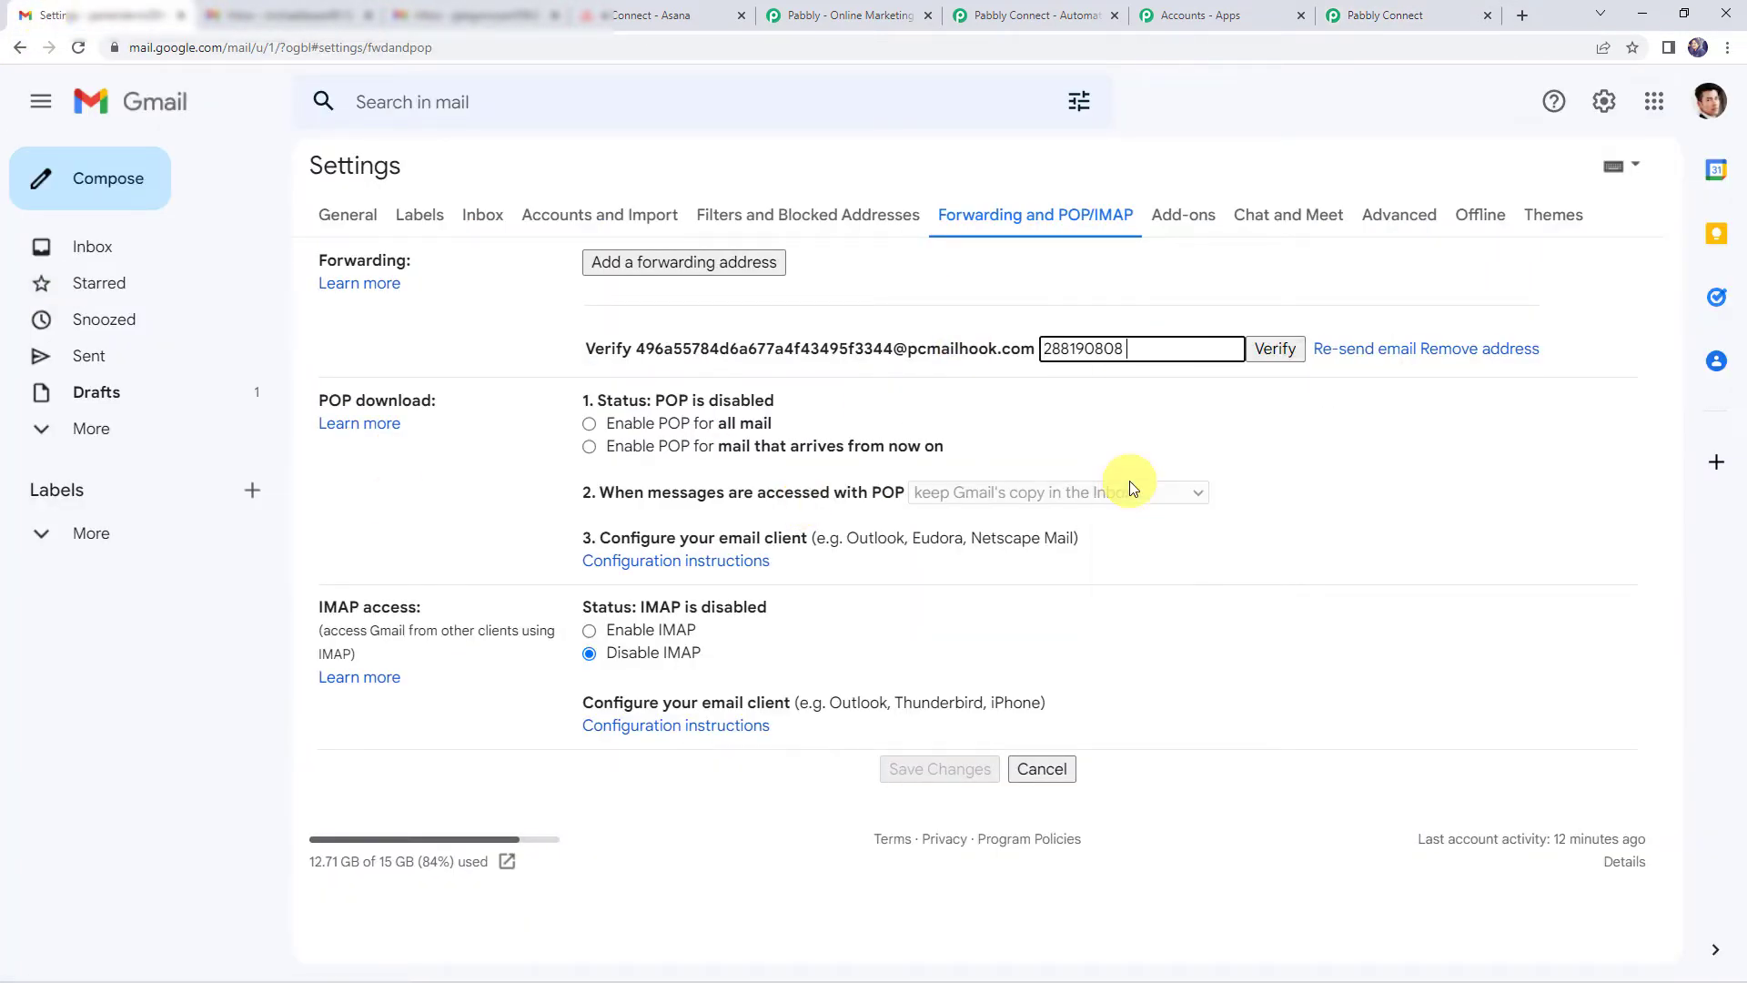
pyautogui.click(1265, 355)
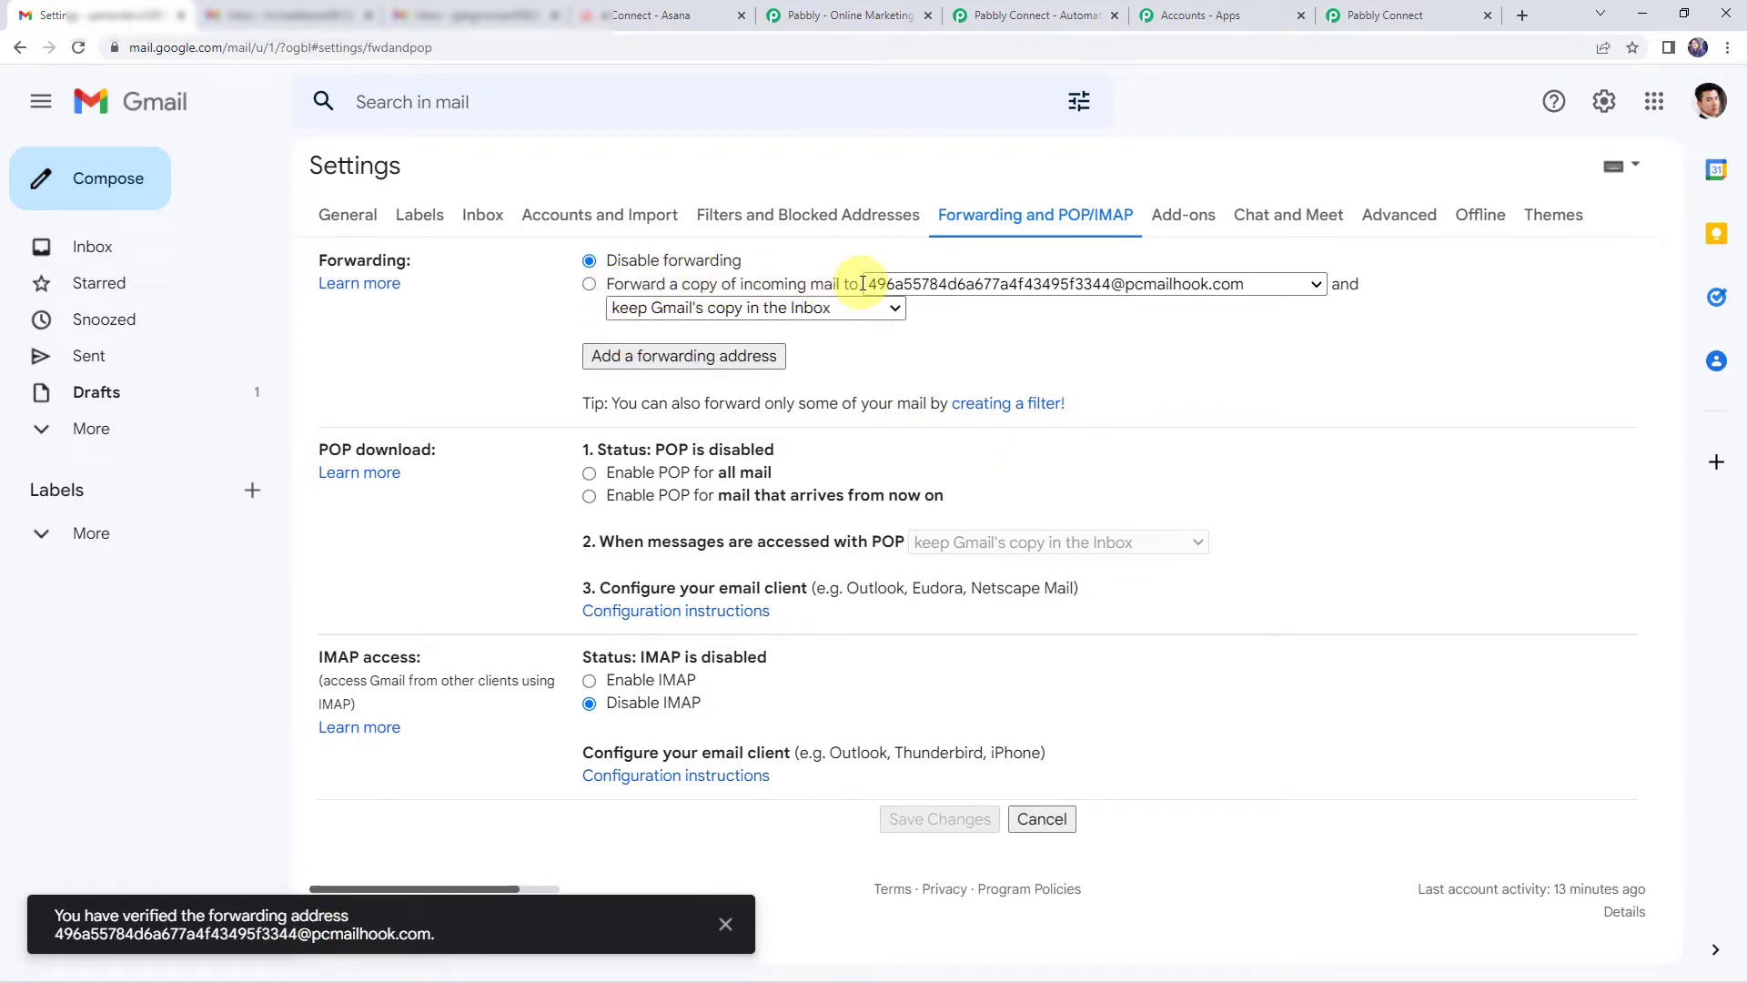
# - Enable forwarding a copy of incoming mail to the Email Parser address, save the changes and check the forwarding notice
pyautogui.click(589, 286)
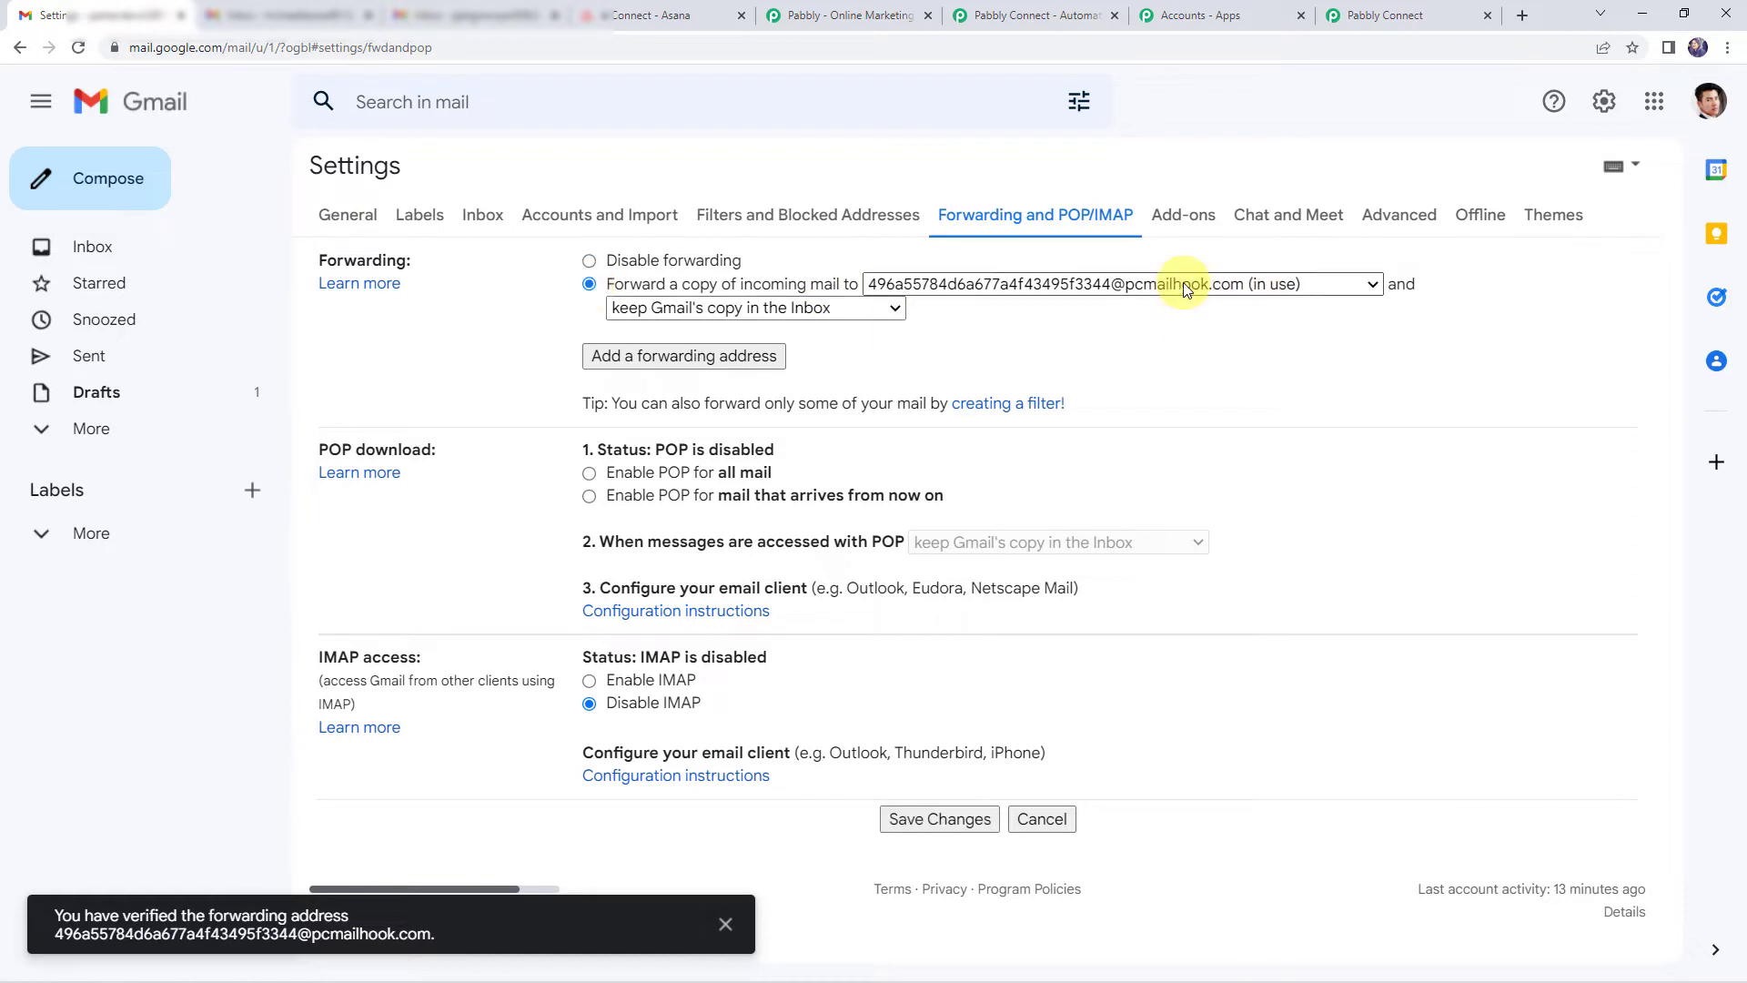
pyautogui.click(942, 821)
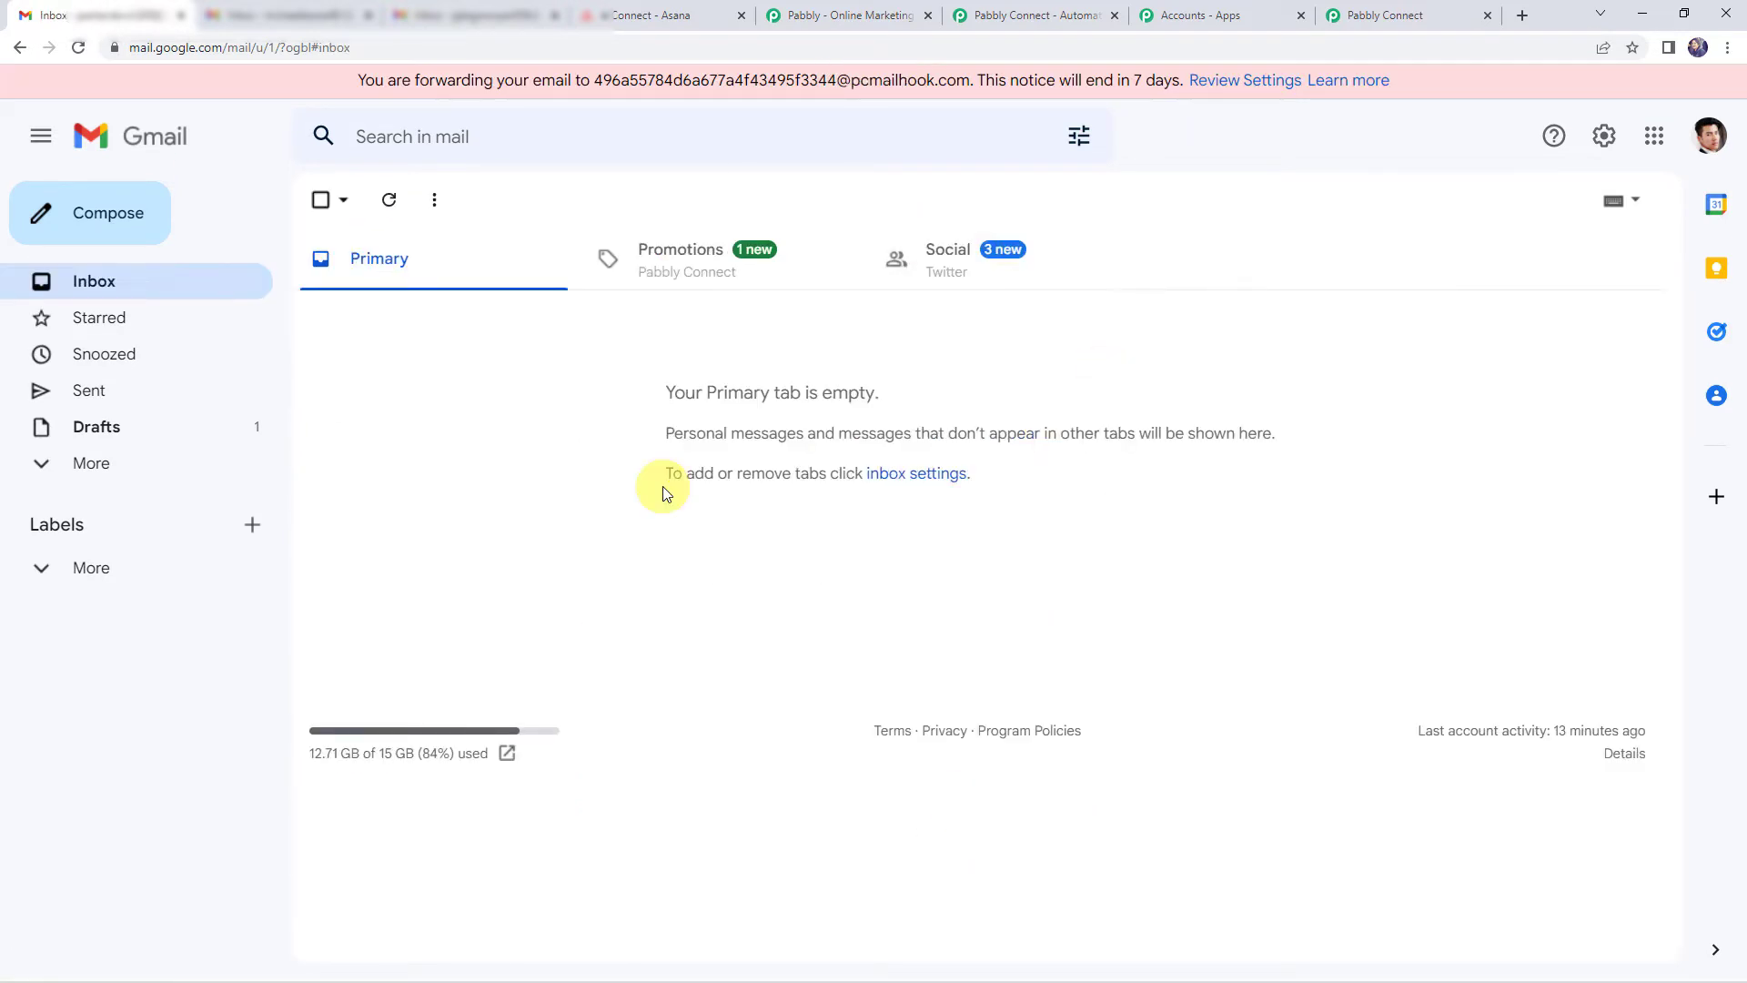
pyautogui.moveTo(361, 80); pyautogui.dragTo(1017, 87)
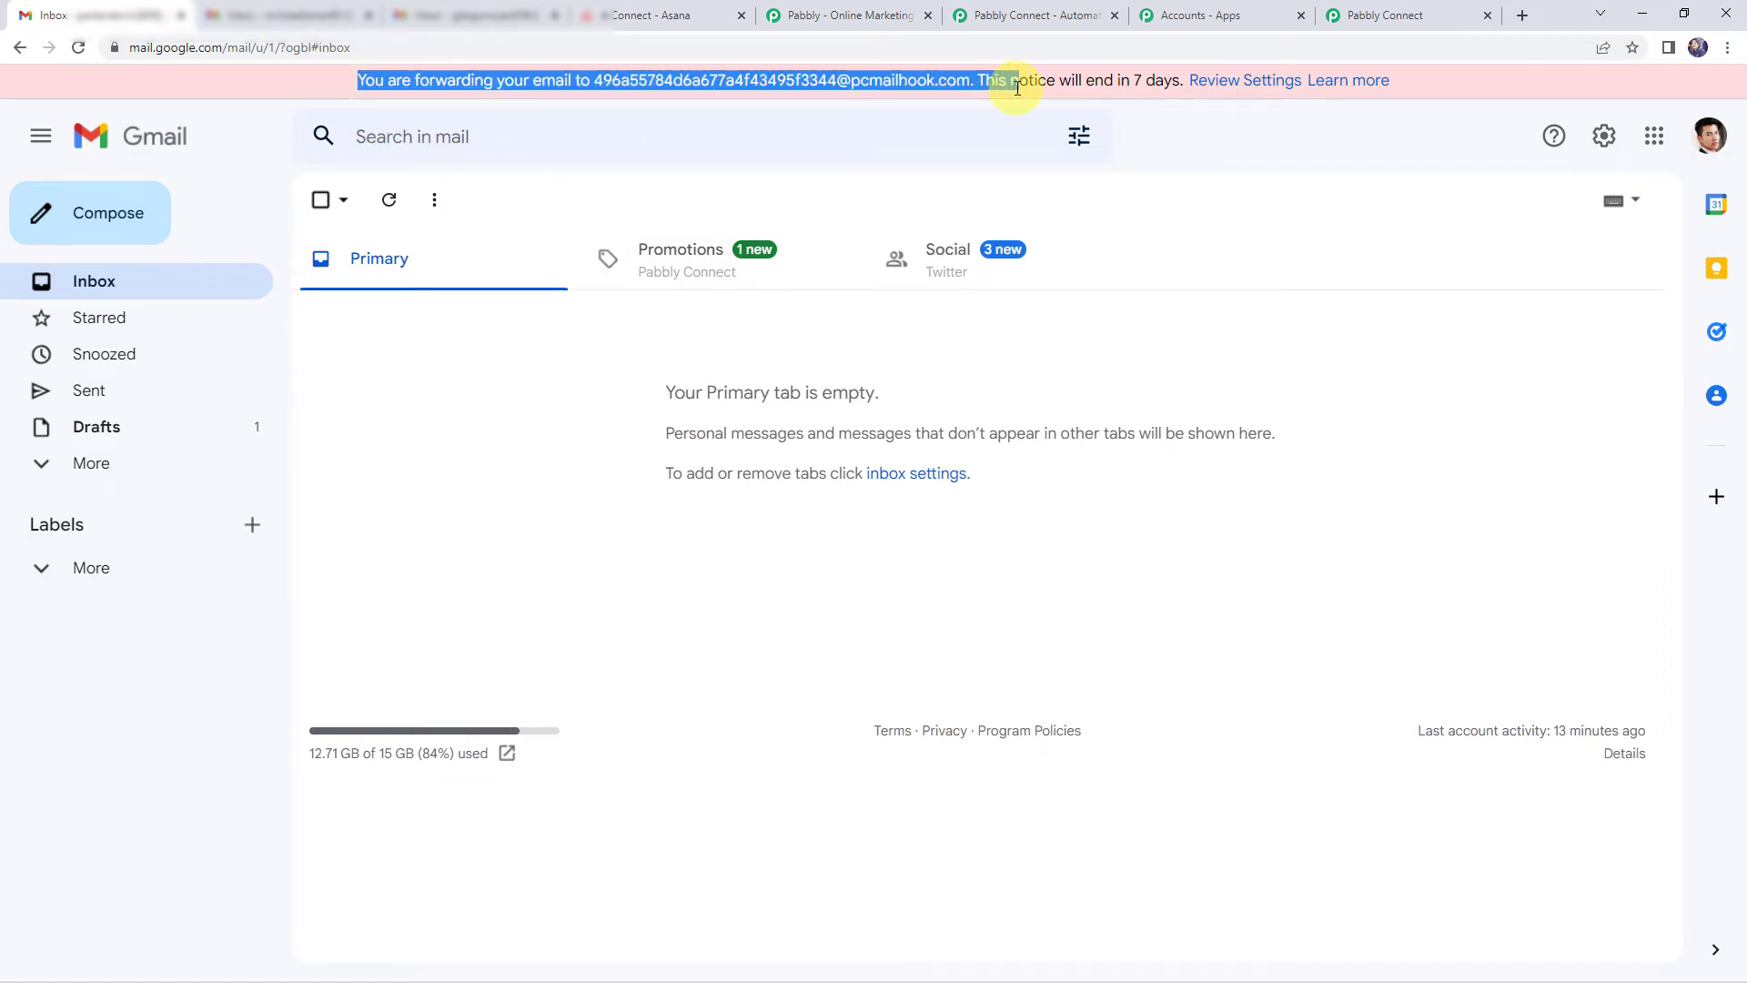
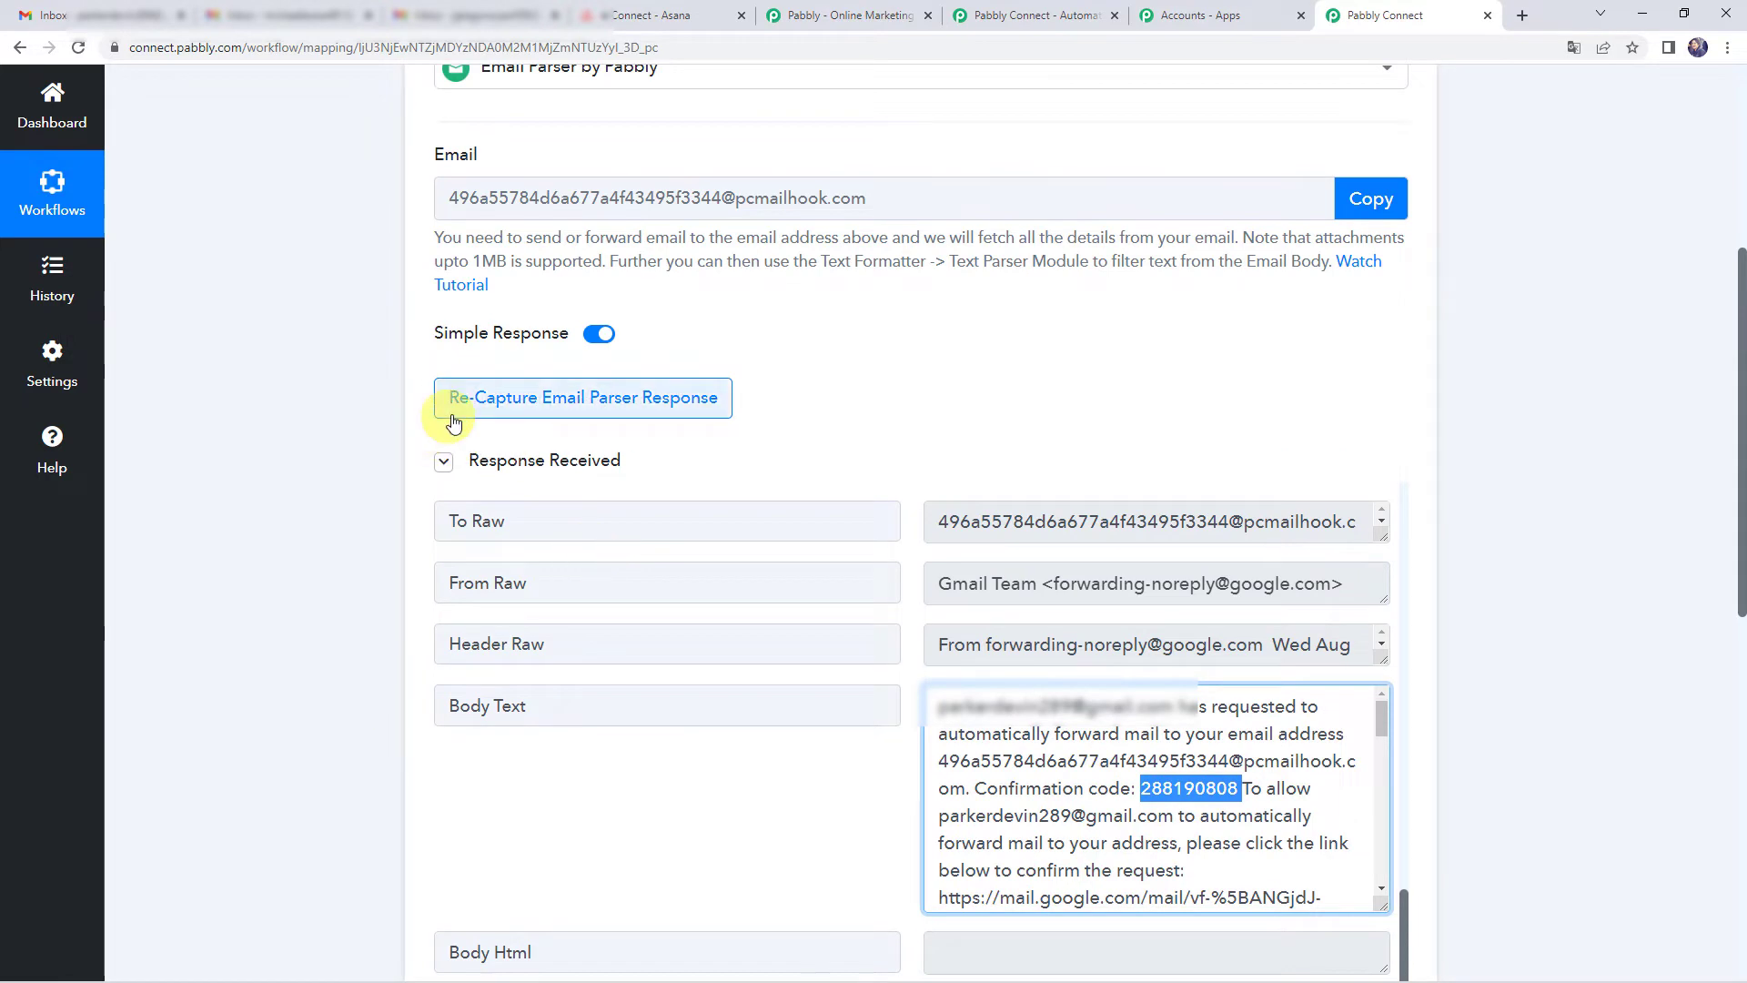
# - In the Pabbly Connect workflow, recapture the Email Parser response and confirm the request
pyautogui.click(650, 405)
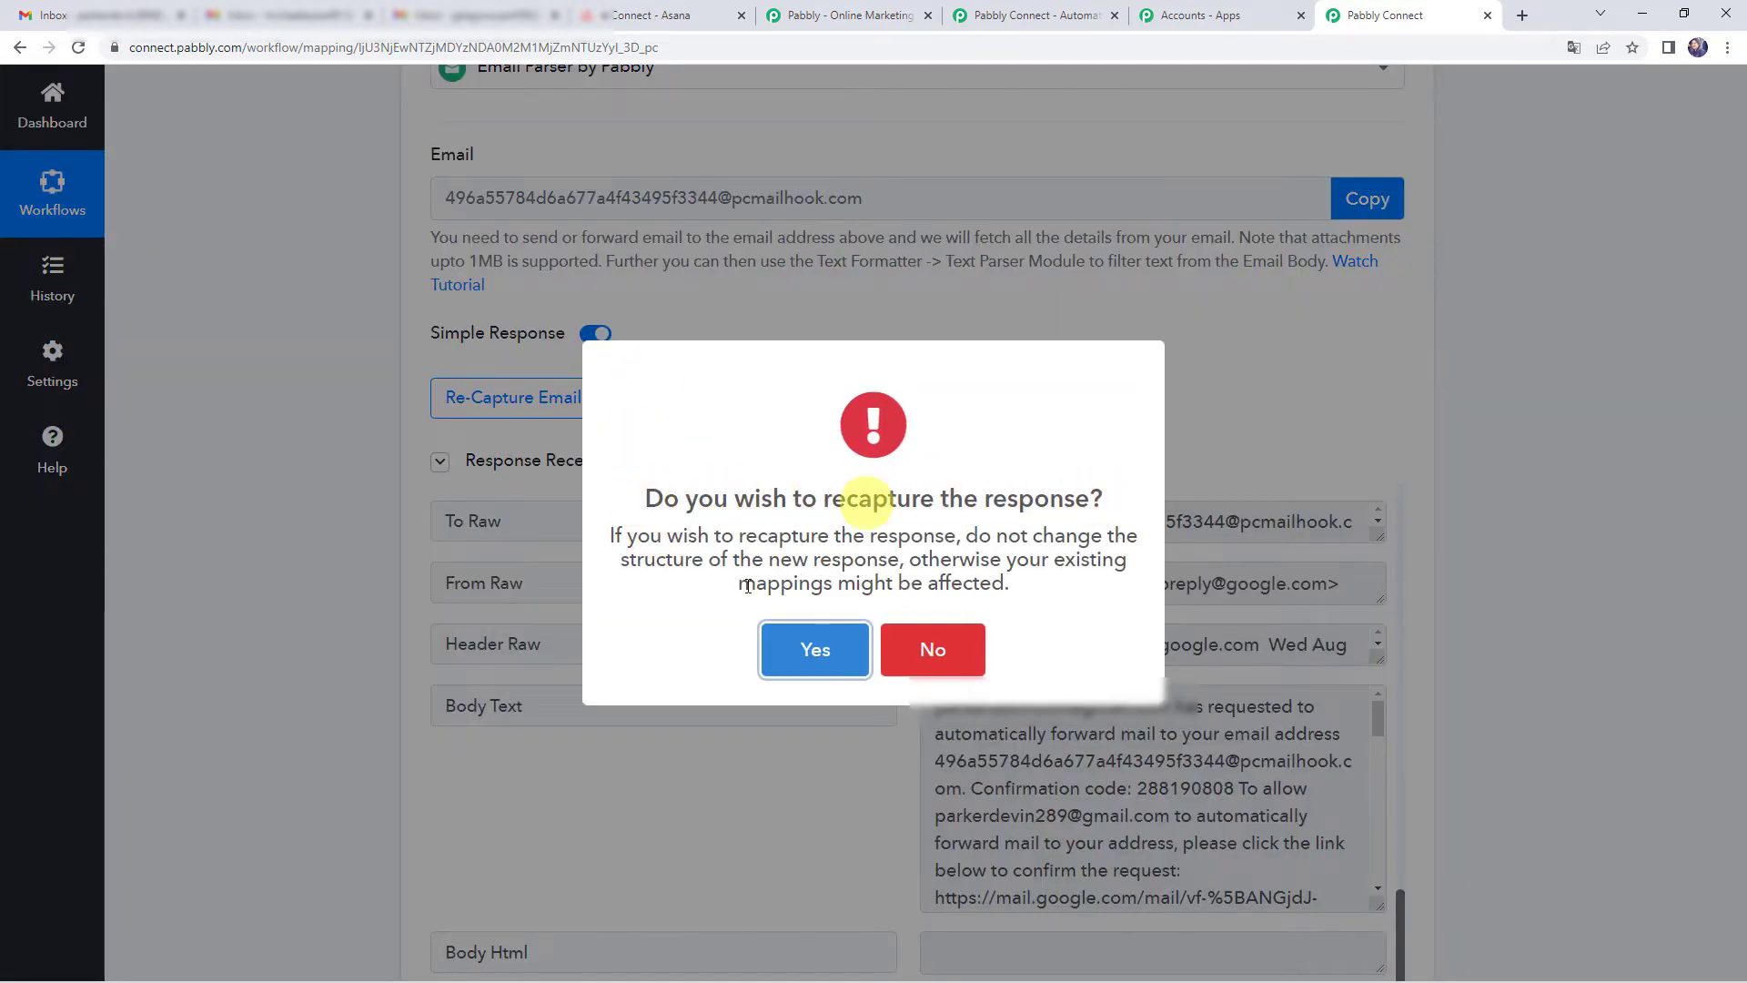
pyautogui.click(819, 654)
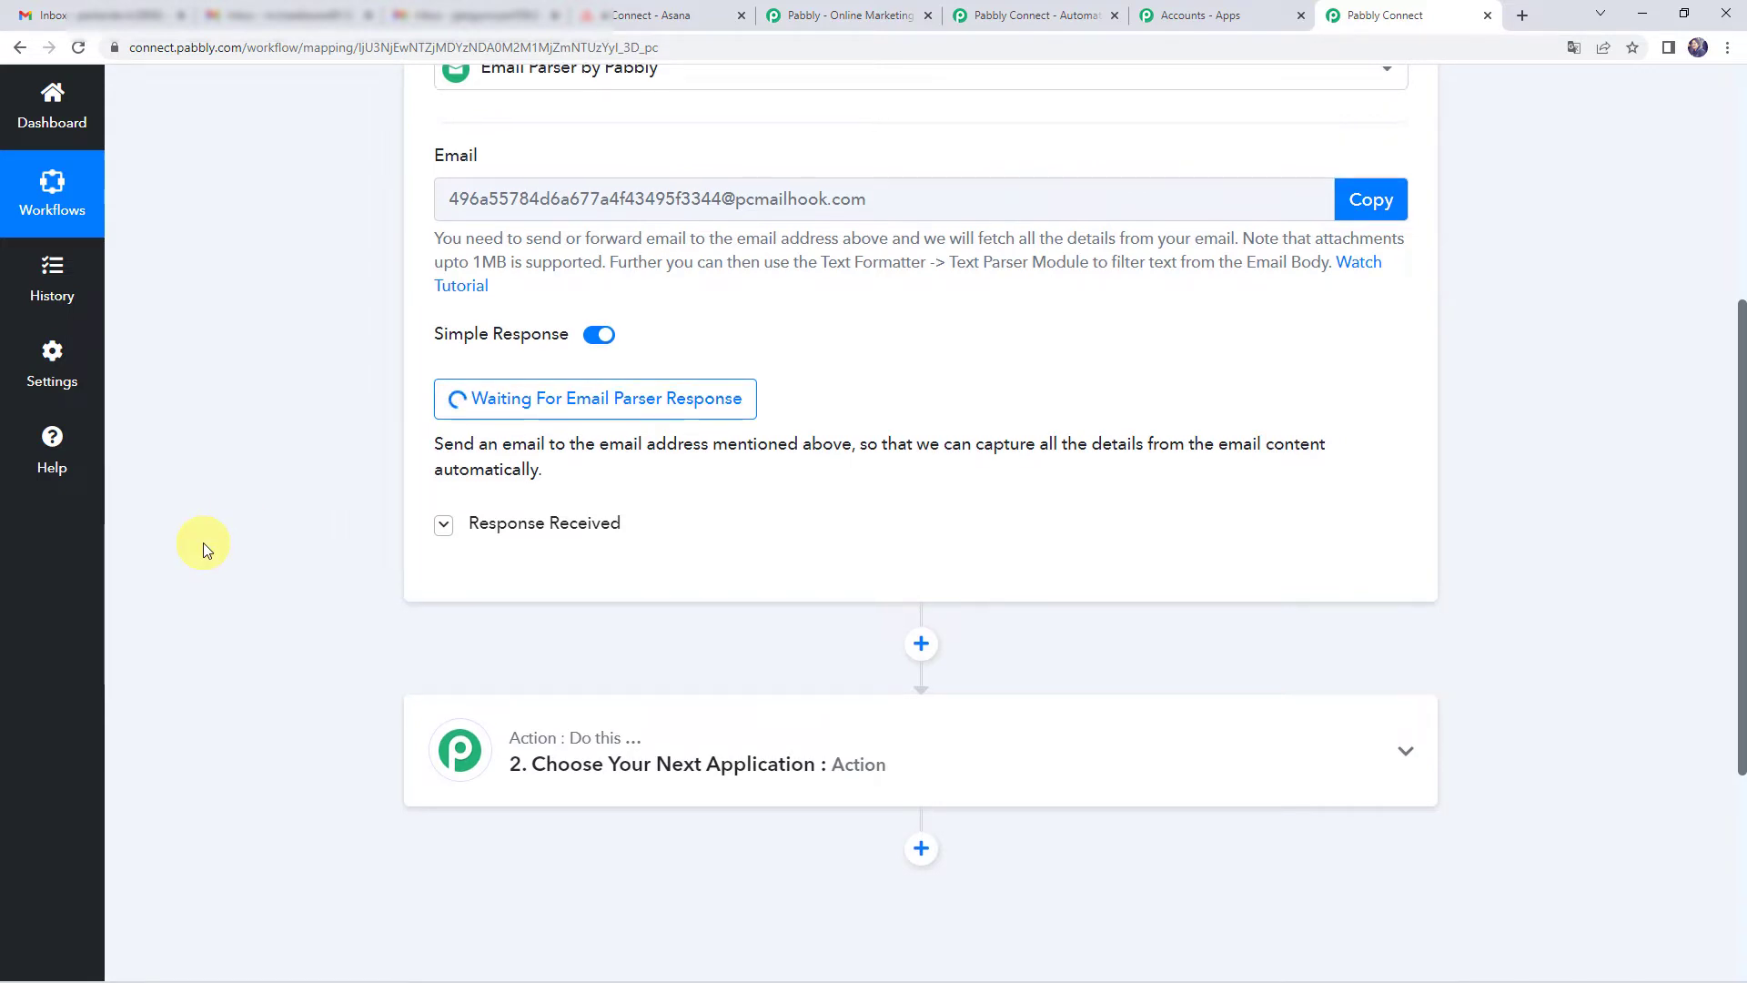
pyautogui.scroll(1, 204, 542)
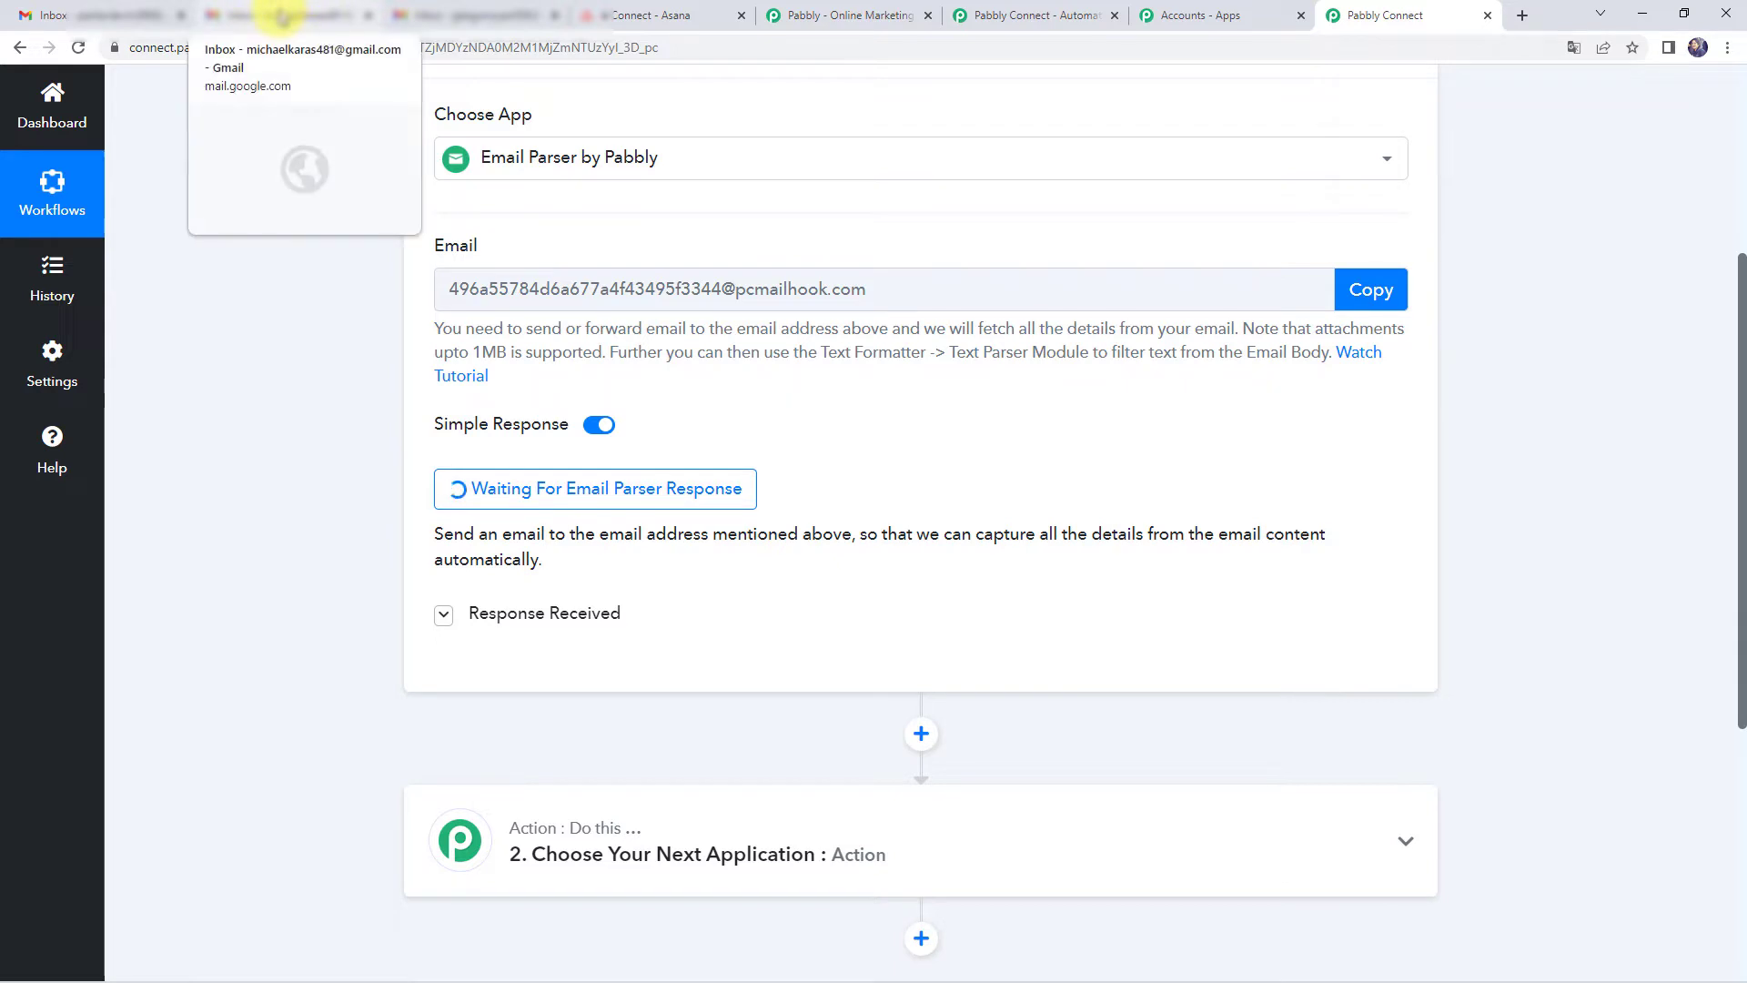
# - Switch to the sender's Gmail account, review the drafted "WhatsApp Integration Issue" email and send it
pyautogui.click(282, 15)
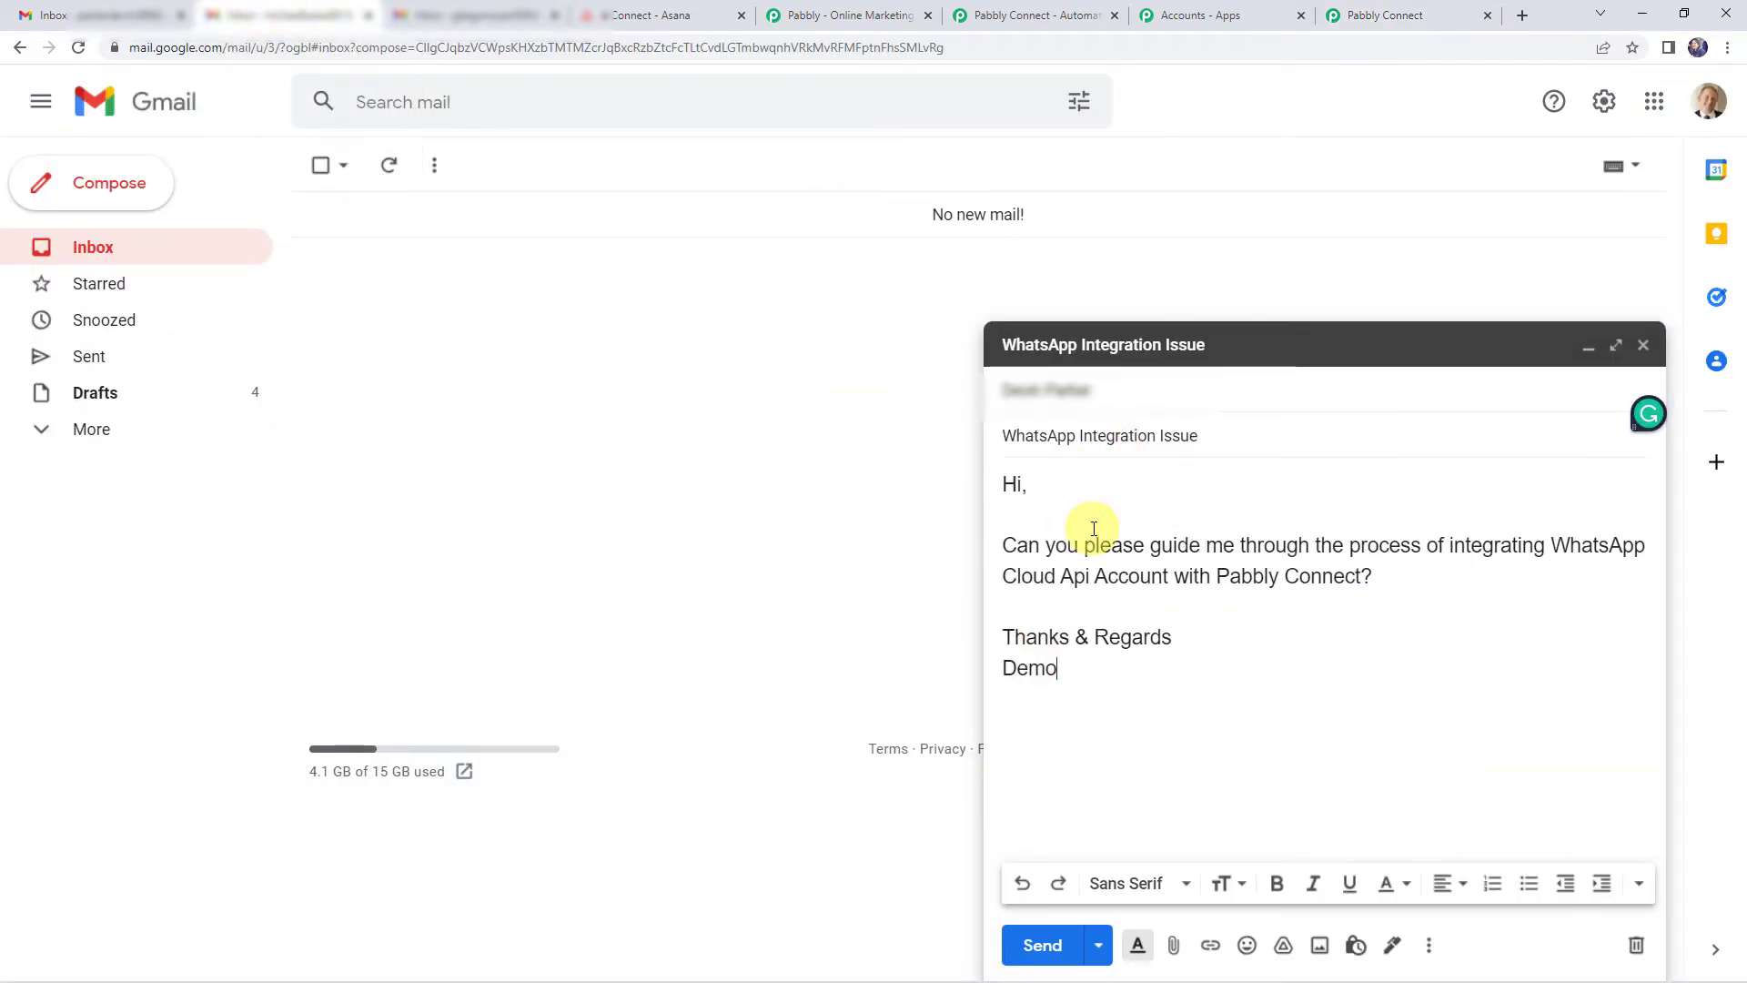
pyautogui.moveTo(1029, 546); pyautogui.dragTo(1593, 564)
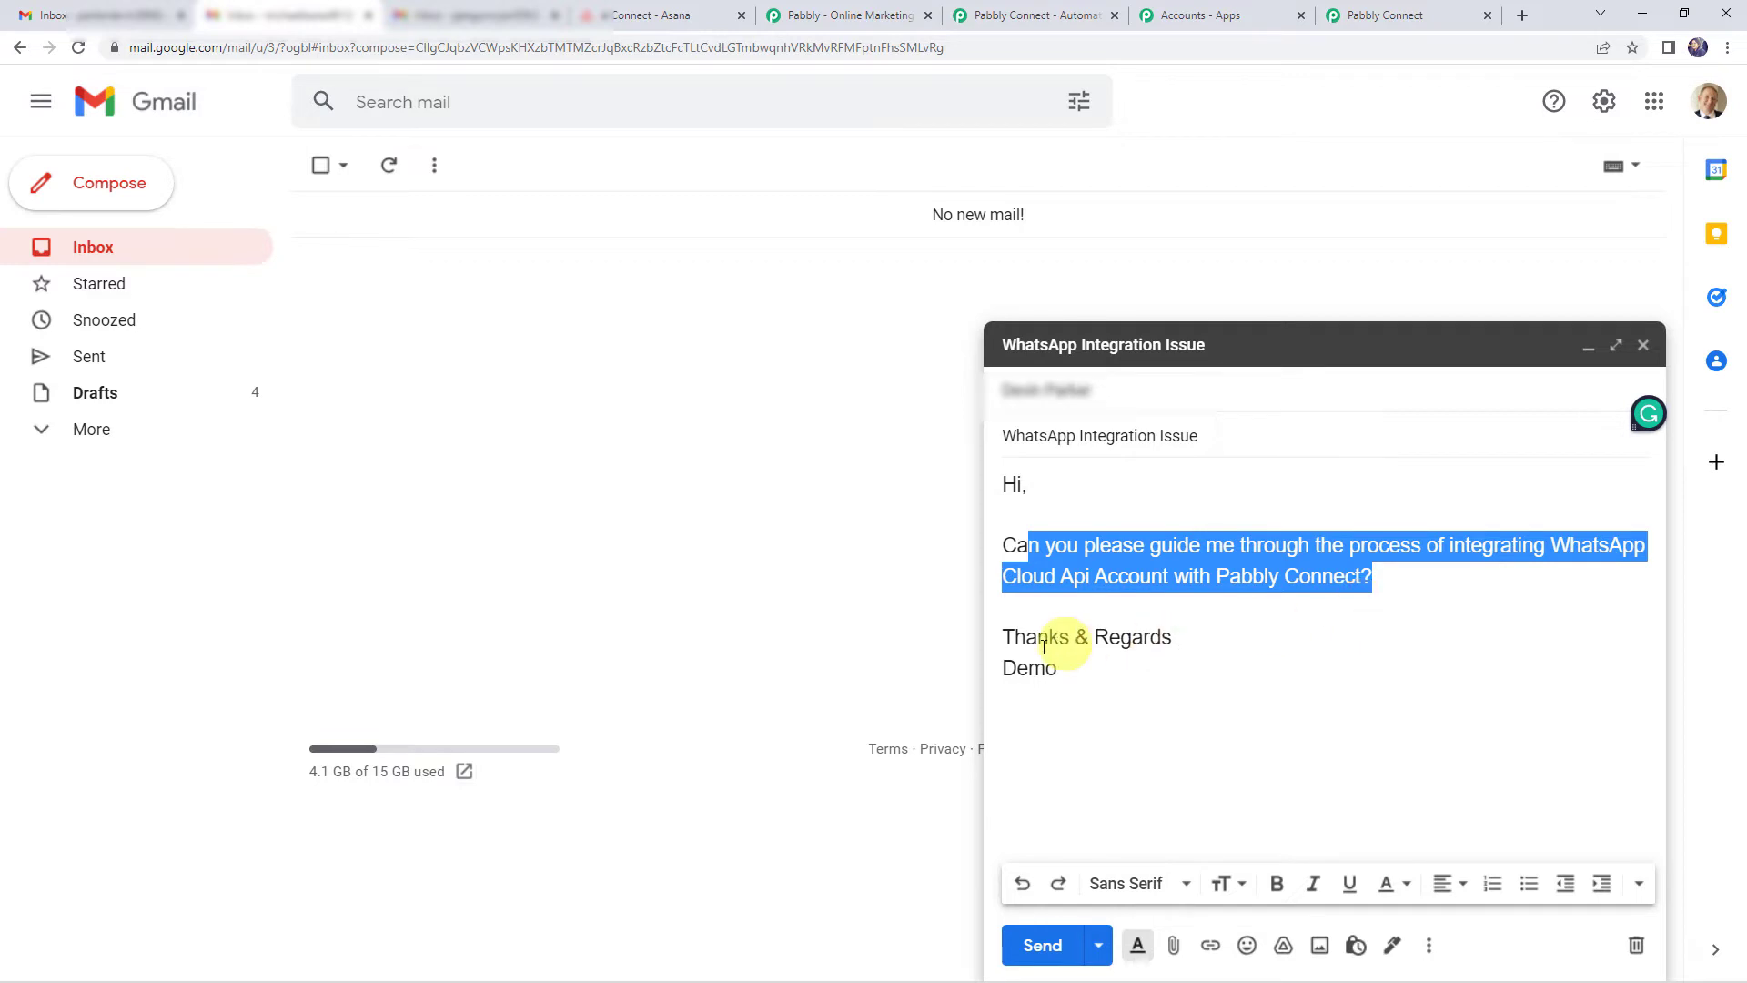
pyautogui.click(1073, 674)
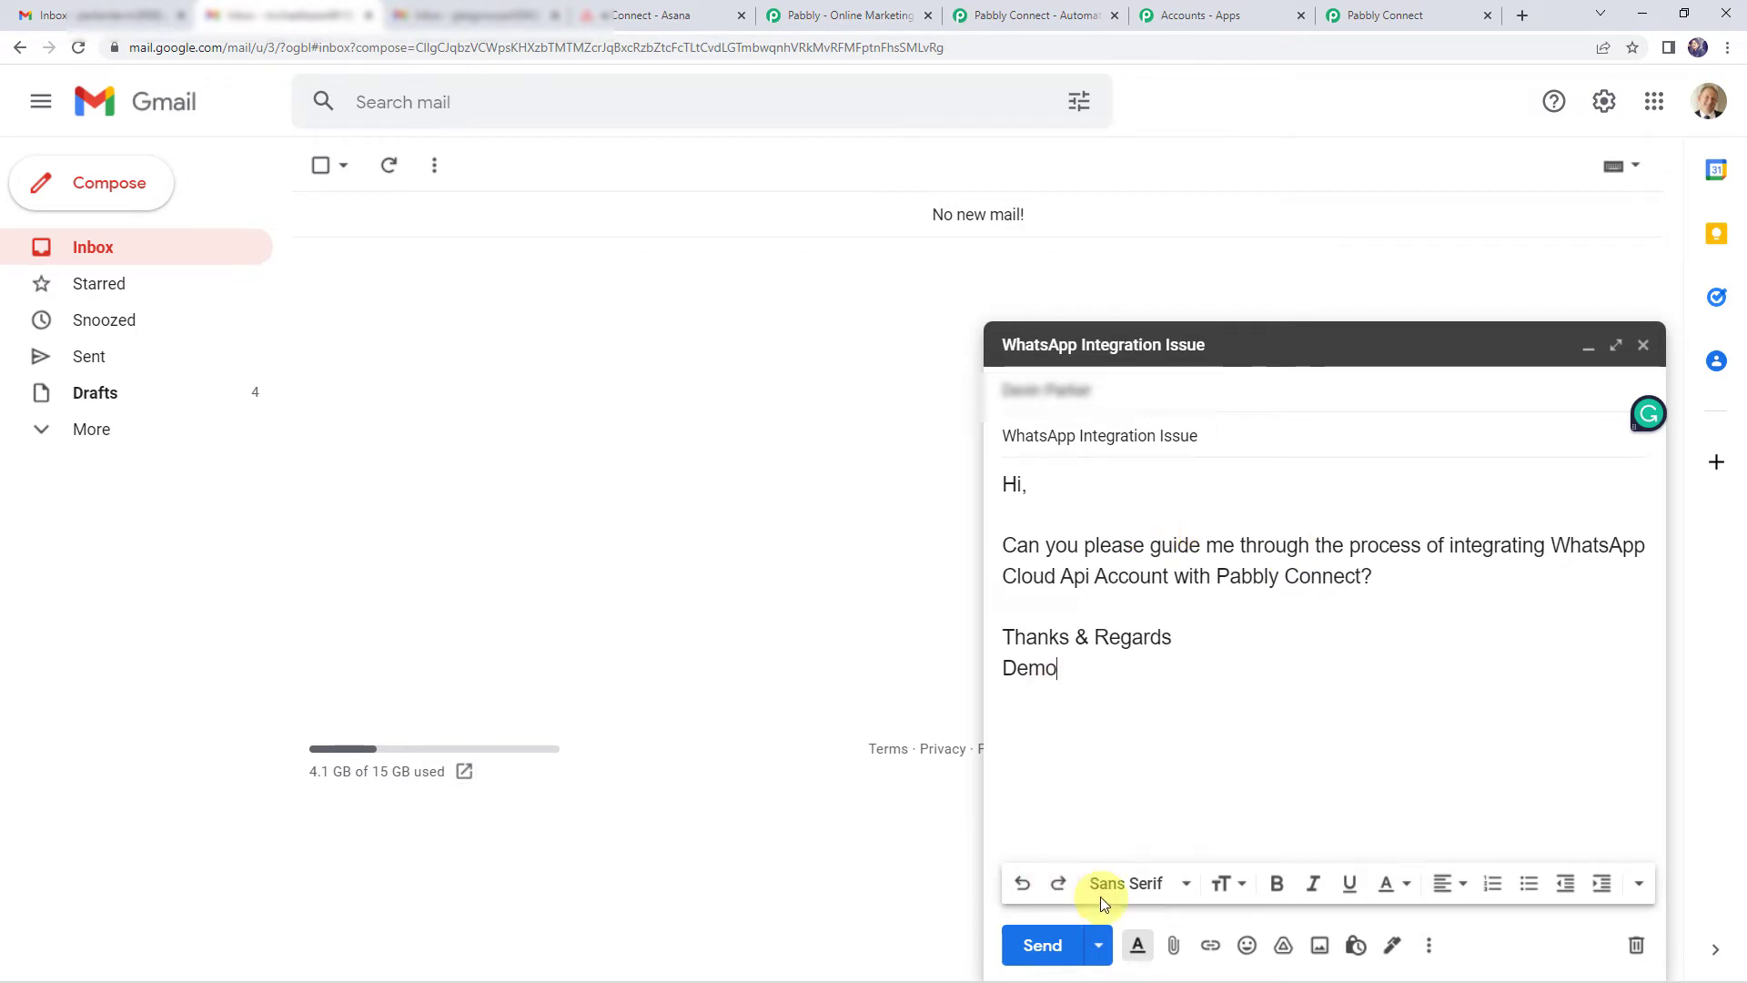
pyautogui.click(1043, 946)
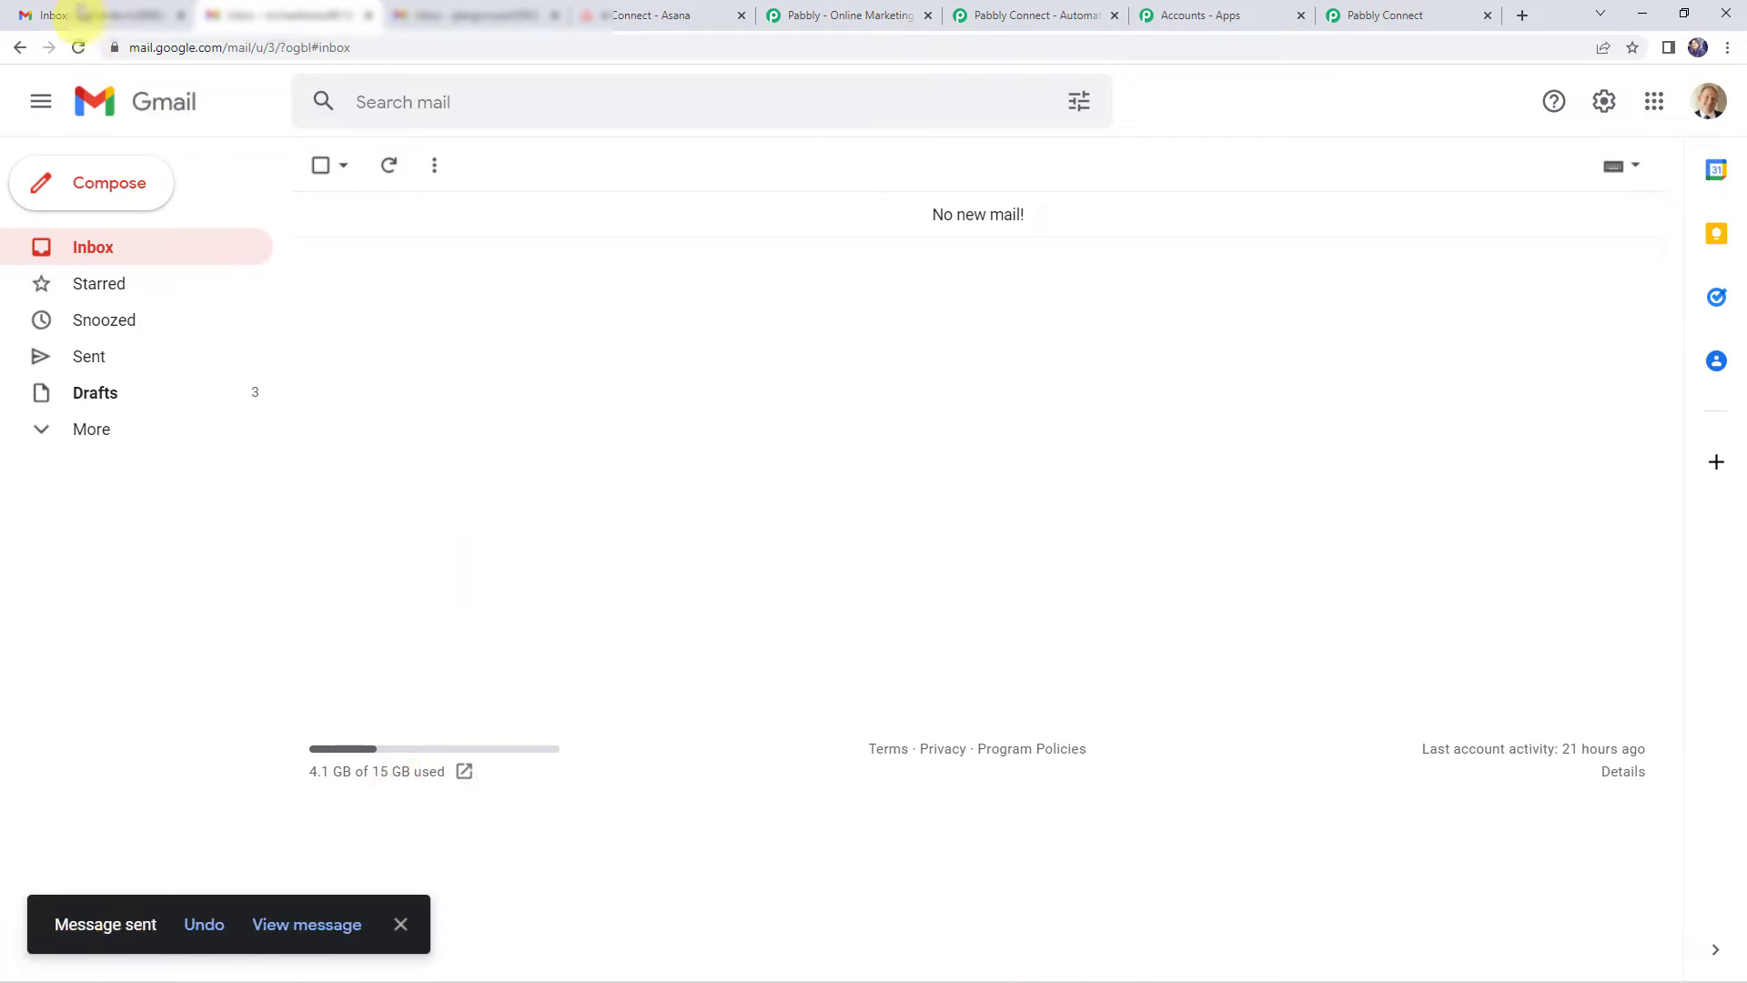
# - Switch to the recipient's Gmail inbox, reload it, and open the "WhatsApp Integration Issue" email to read its message
pyautogui.click(95, 12)
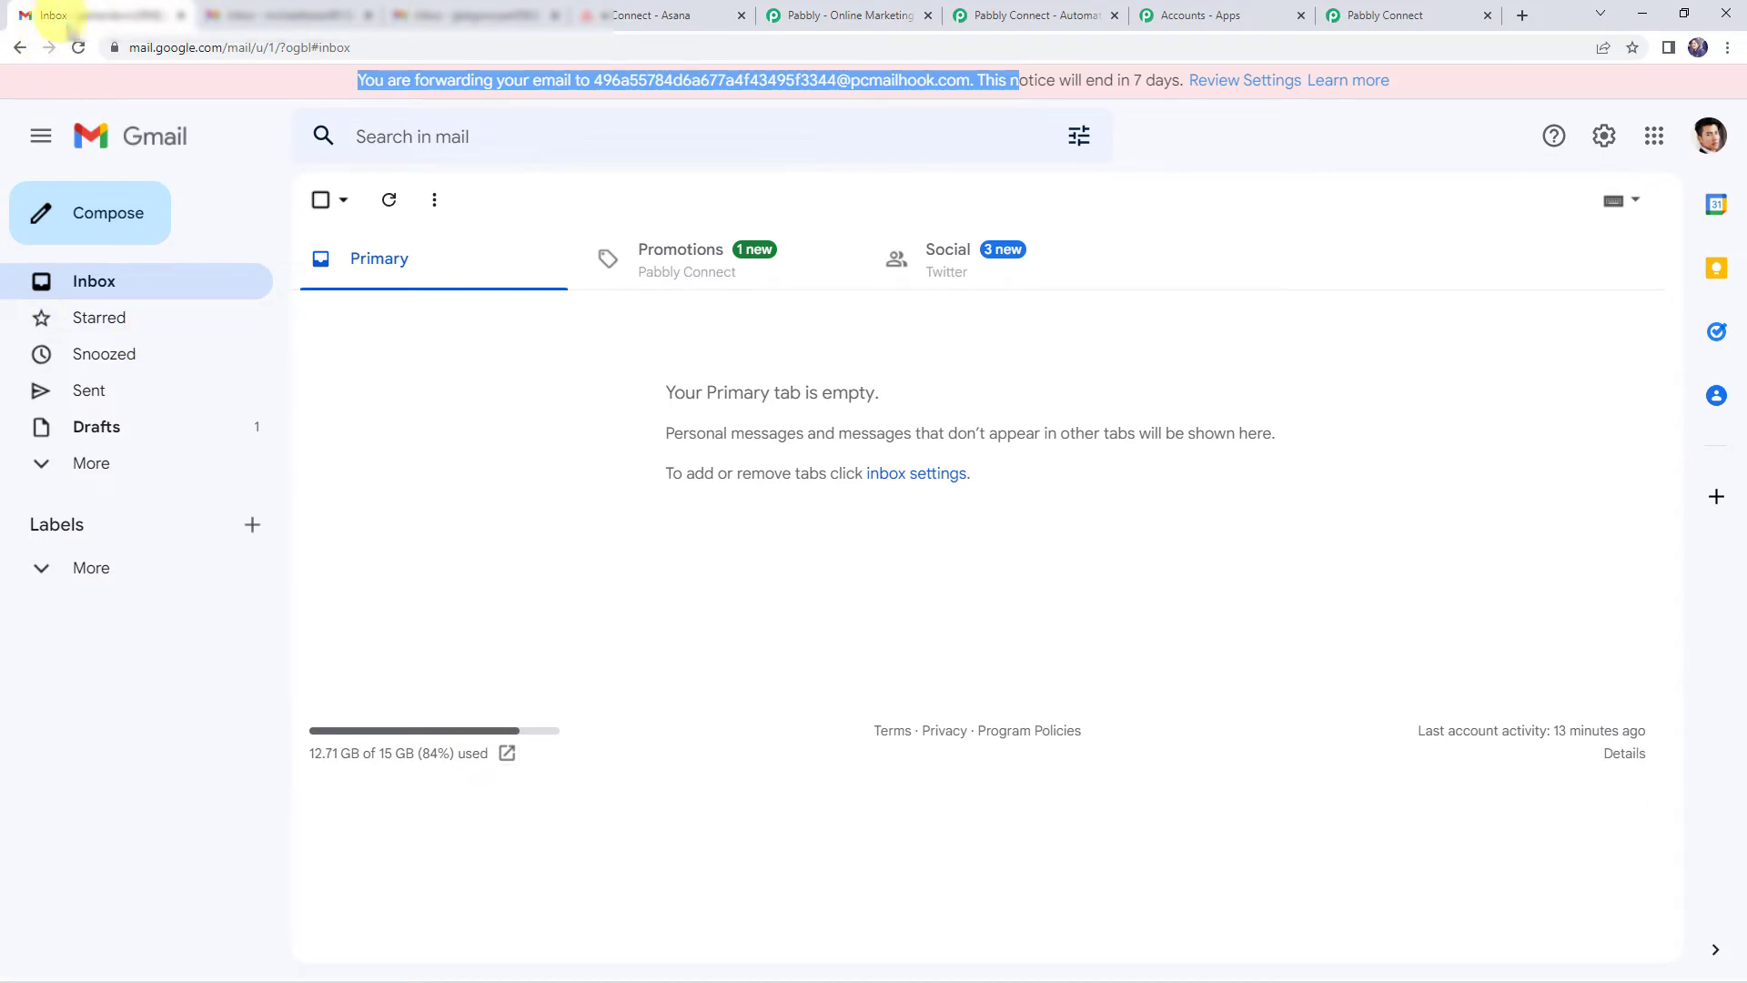
pyautogui.click(79, 48)
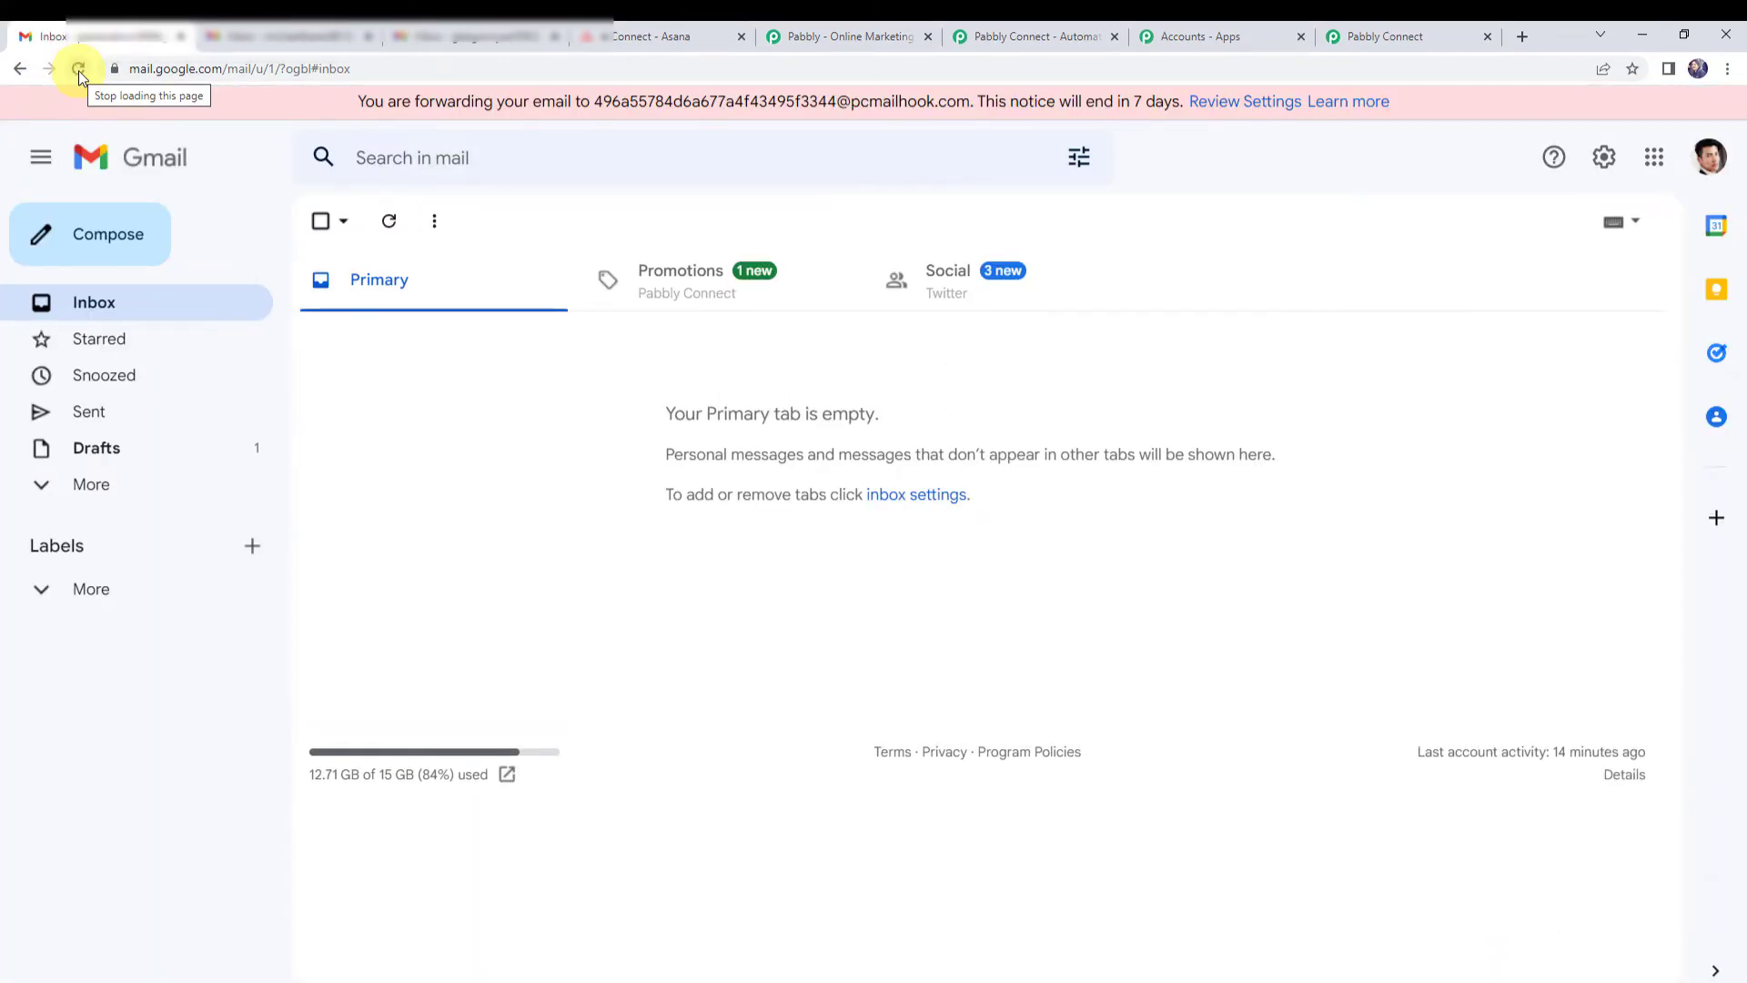
pyautogui.click(78, 69)
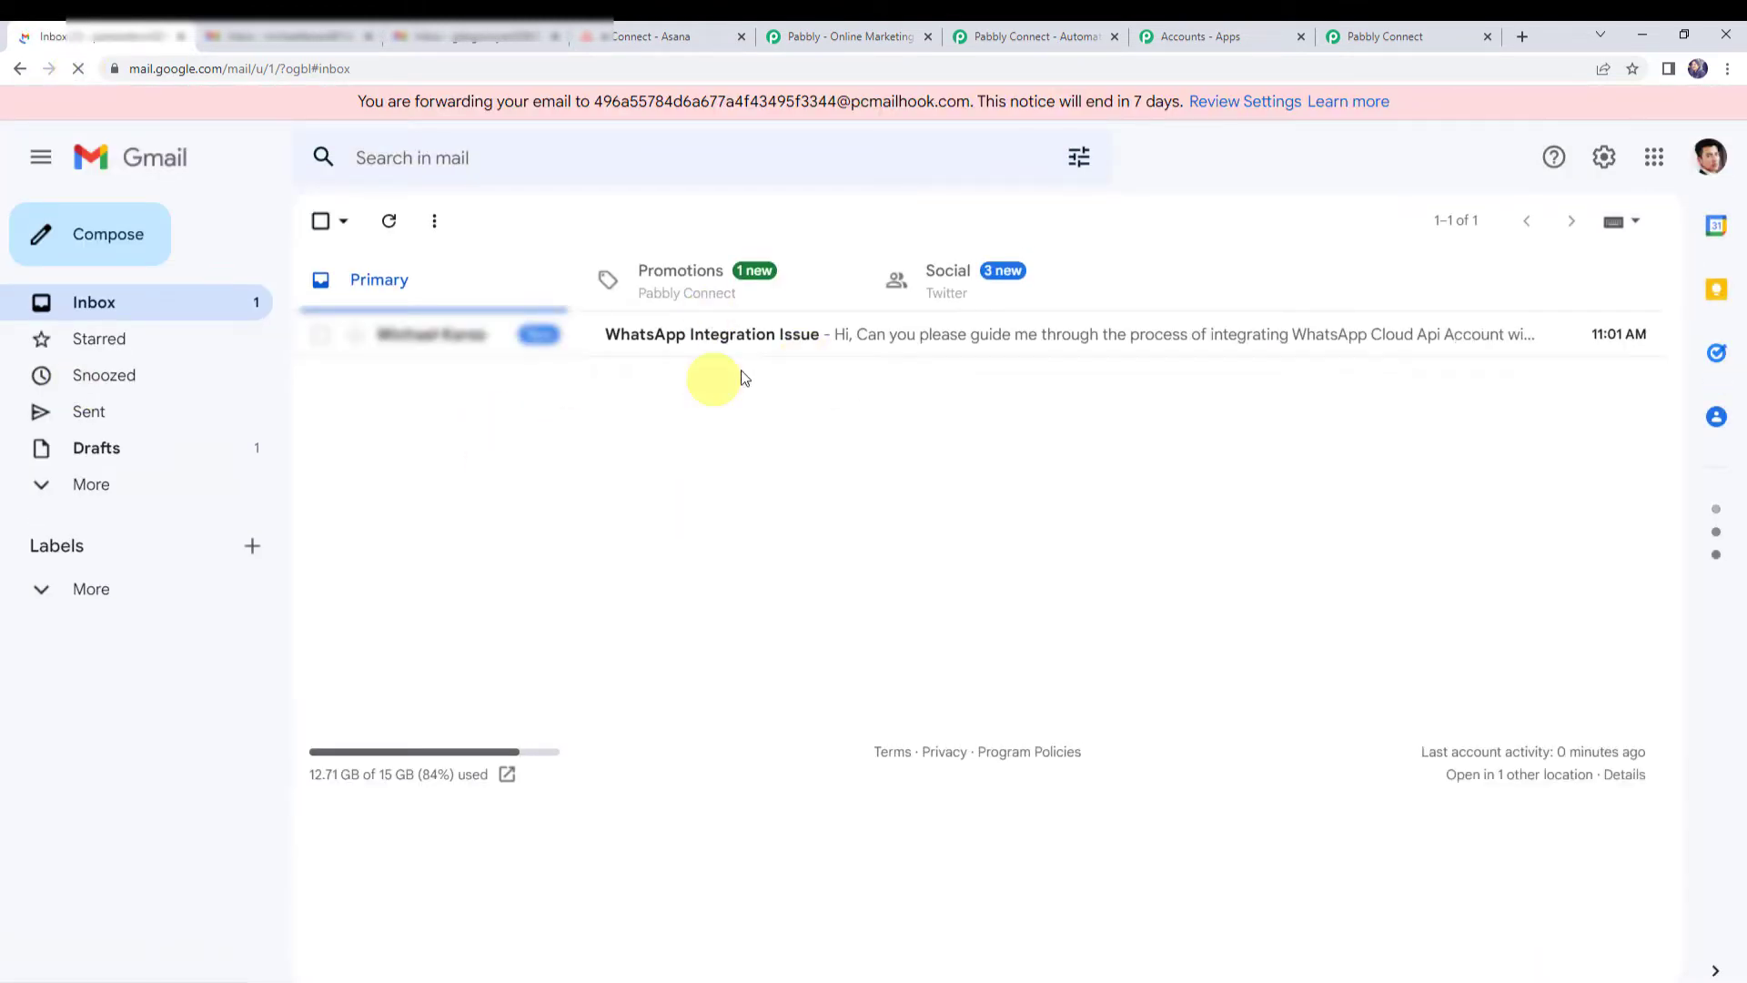
pyautogui.click(639, 342)
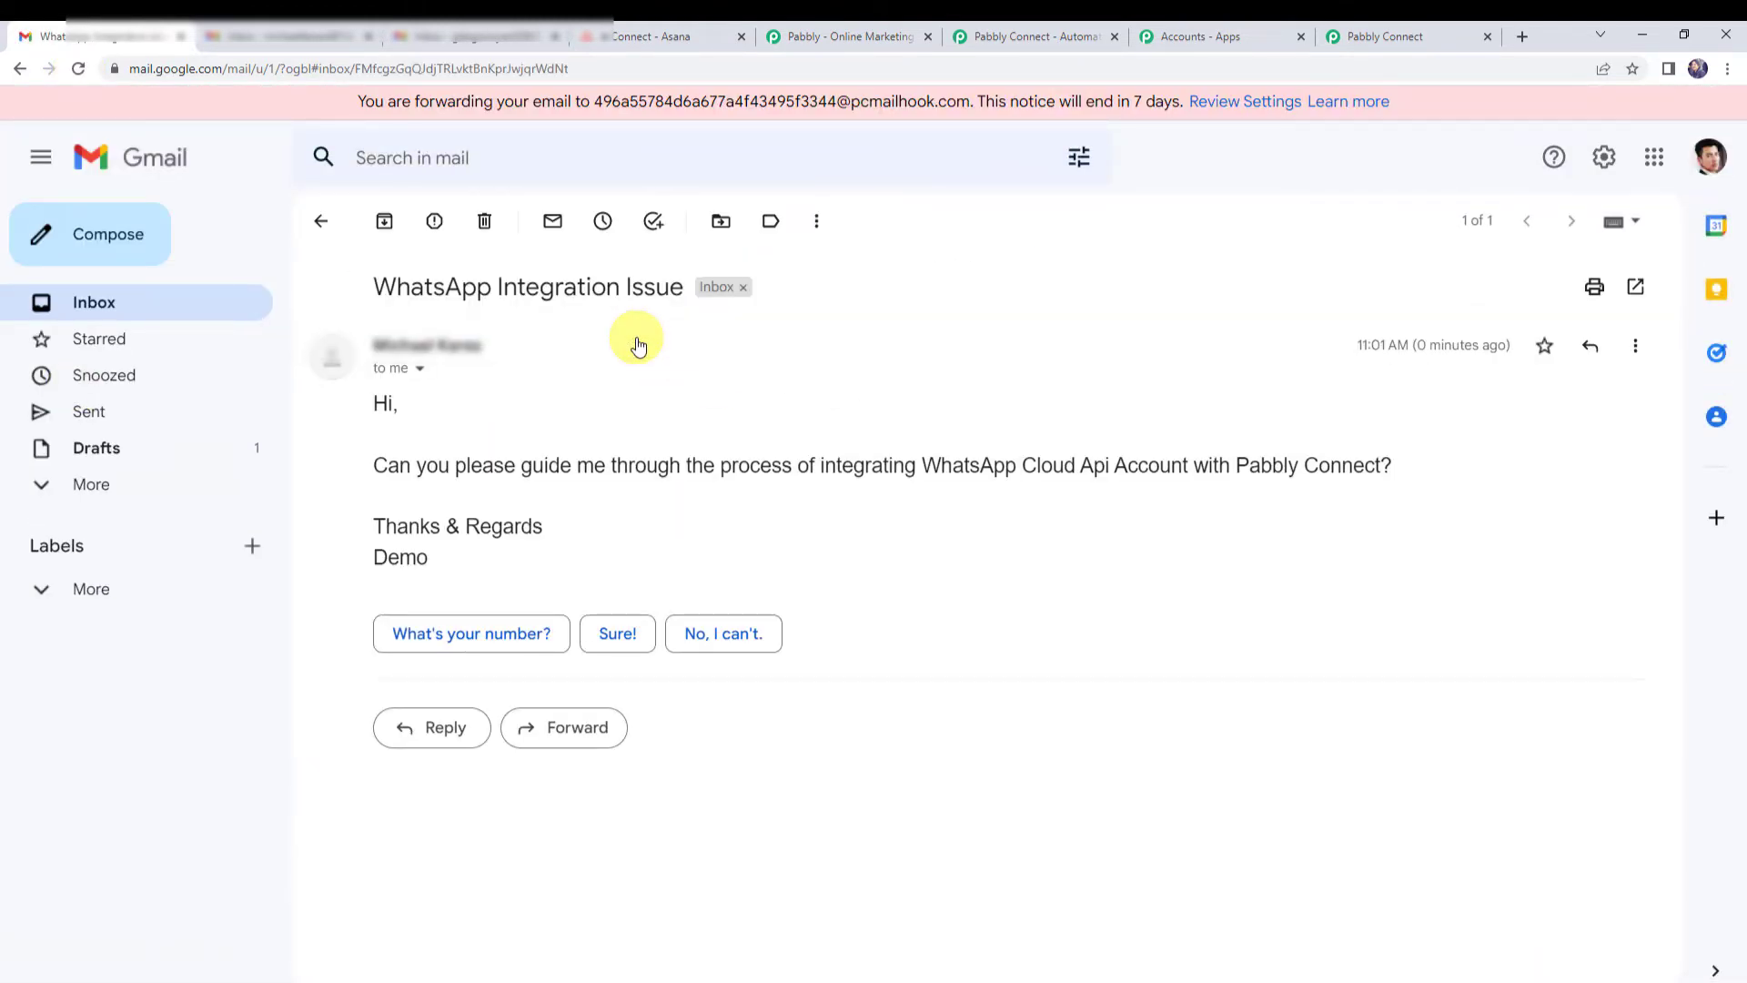
pyautogui.tripleClick(373, 464)
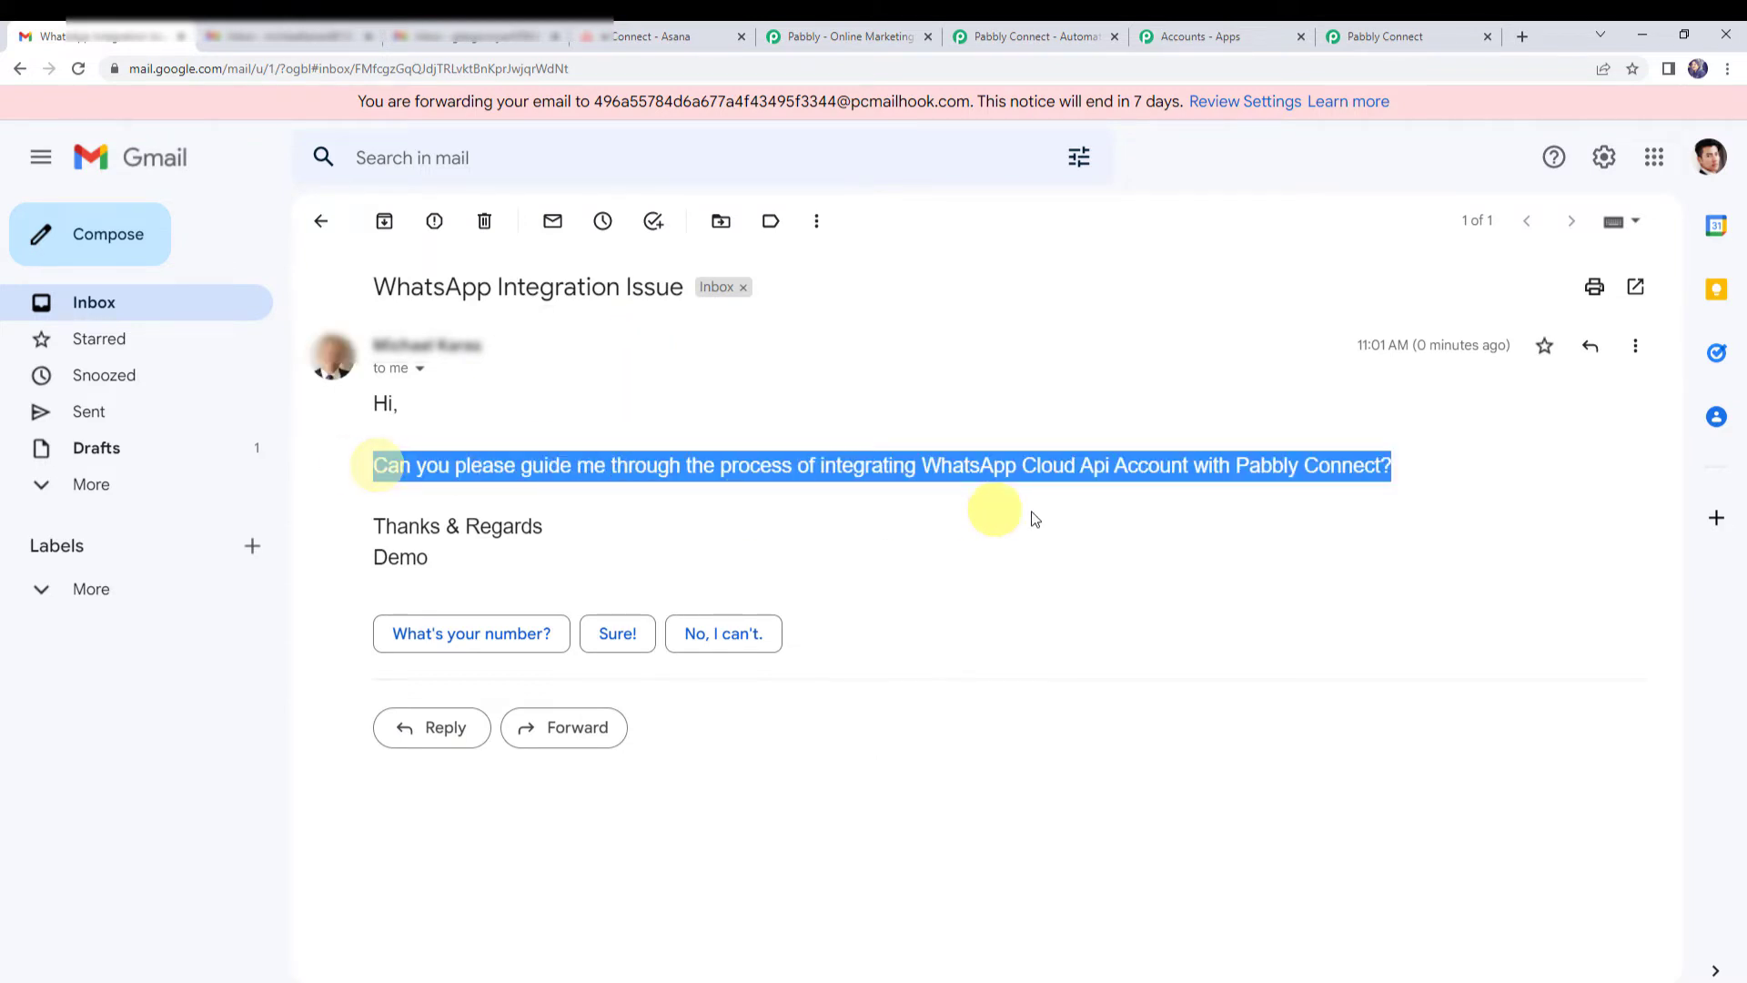
pyautogui.moveTo(1035, 519); pyautogui.dragTo(1076, 518)
pyautogui.click(1057, 533)
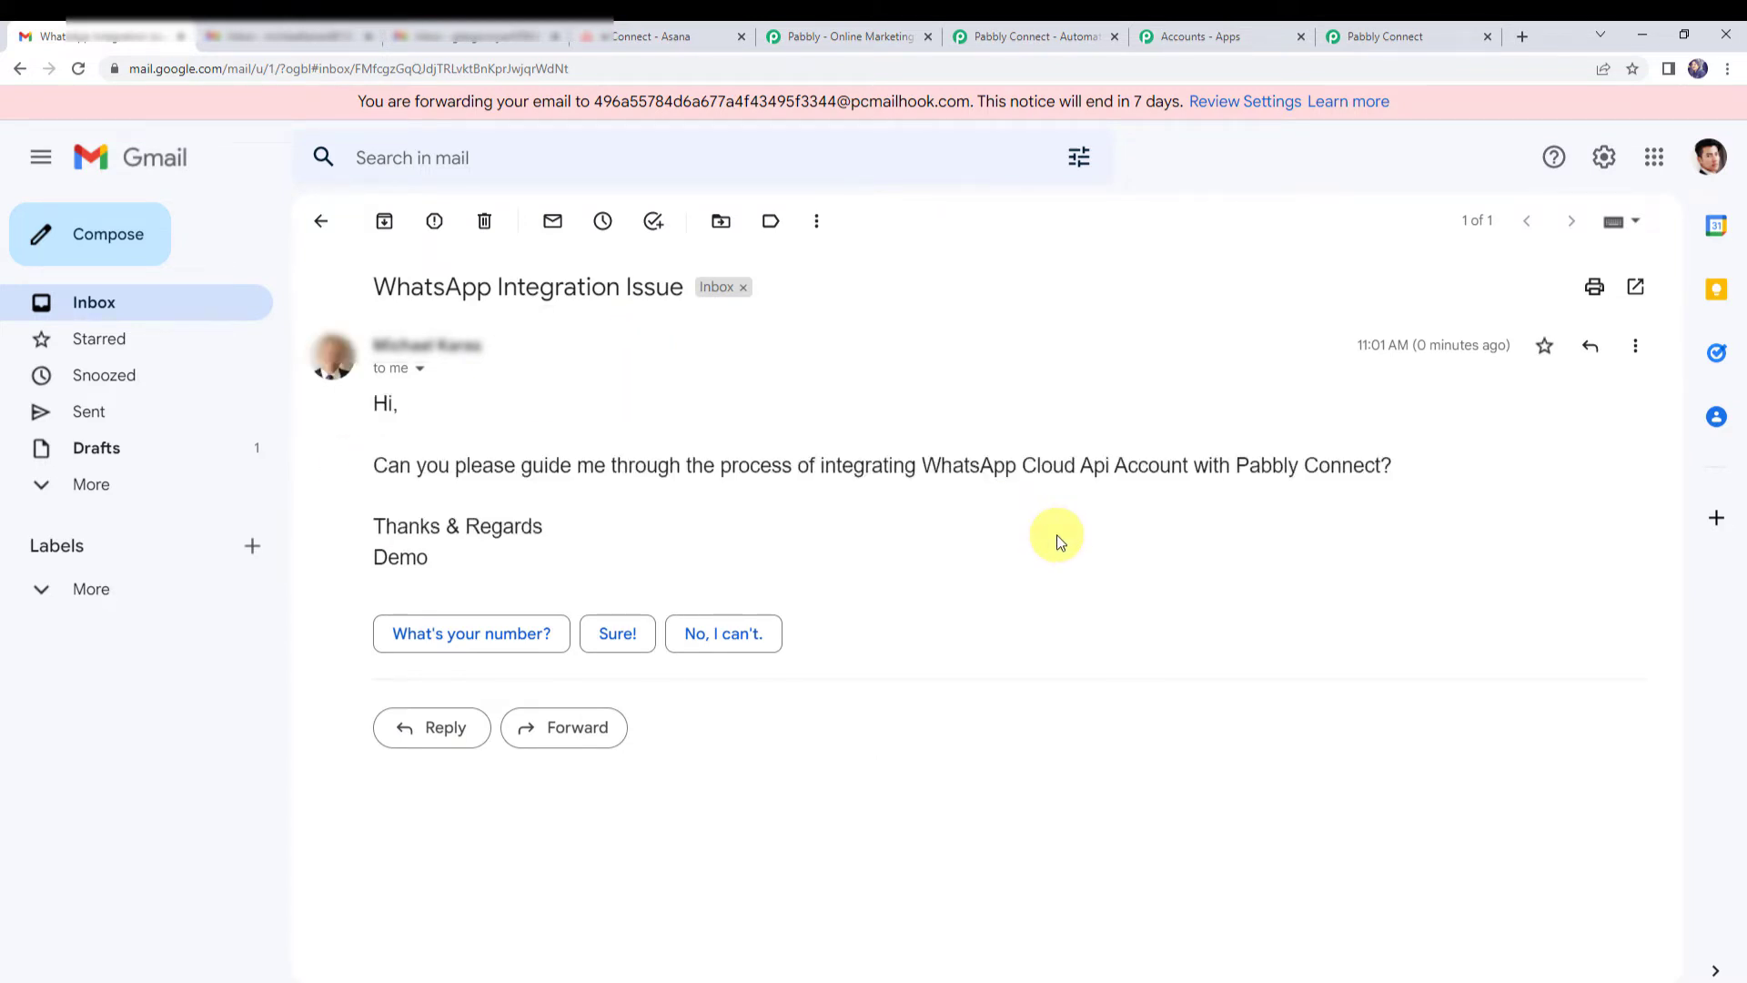
# - Switch to the Pabbly Connect workflow and examine the Subject and full Body Text in the captured Email Parser response
pyautogui.click(1389, 36)
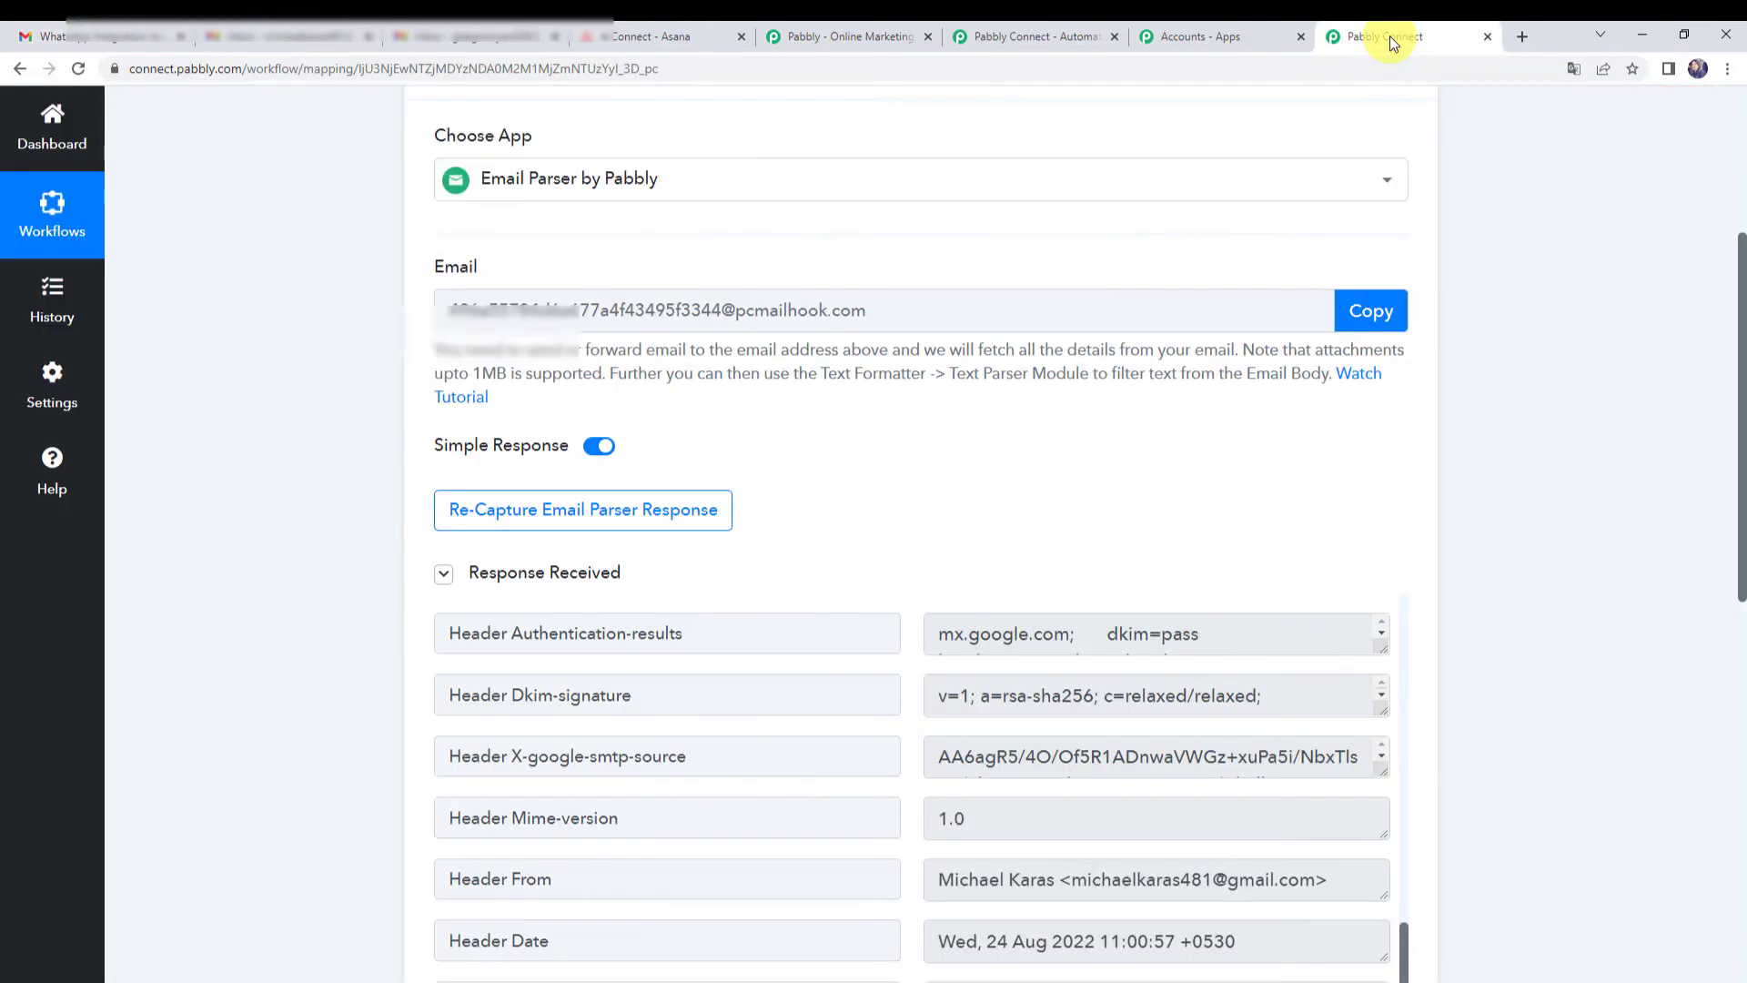
pyautogui.scroll(-5, 441, 715)
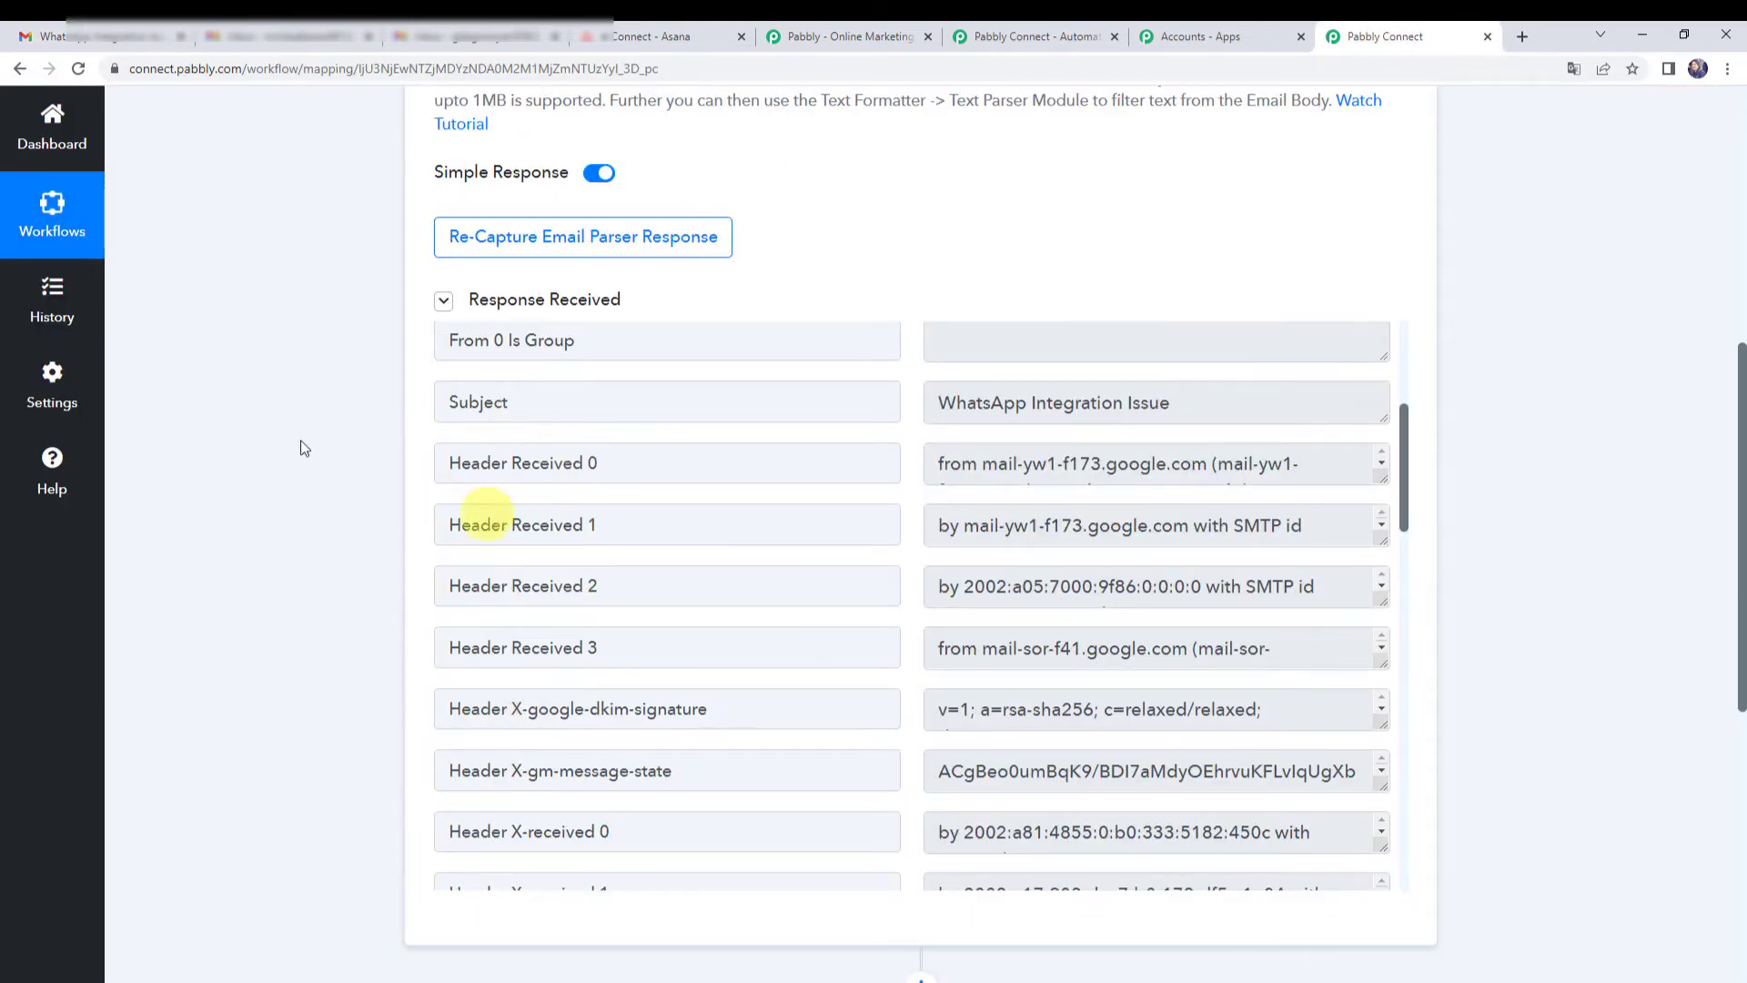
pyautogui.click(476, 409)
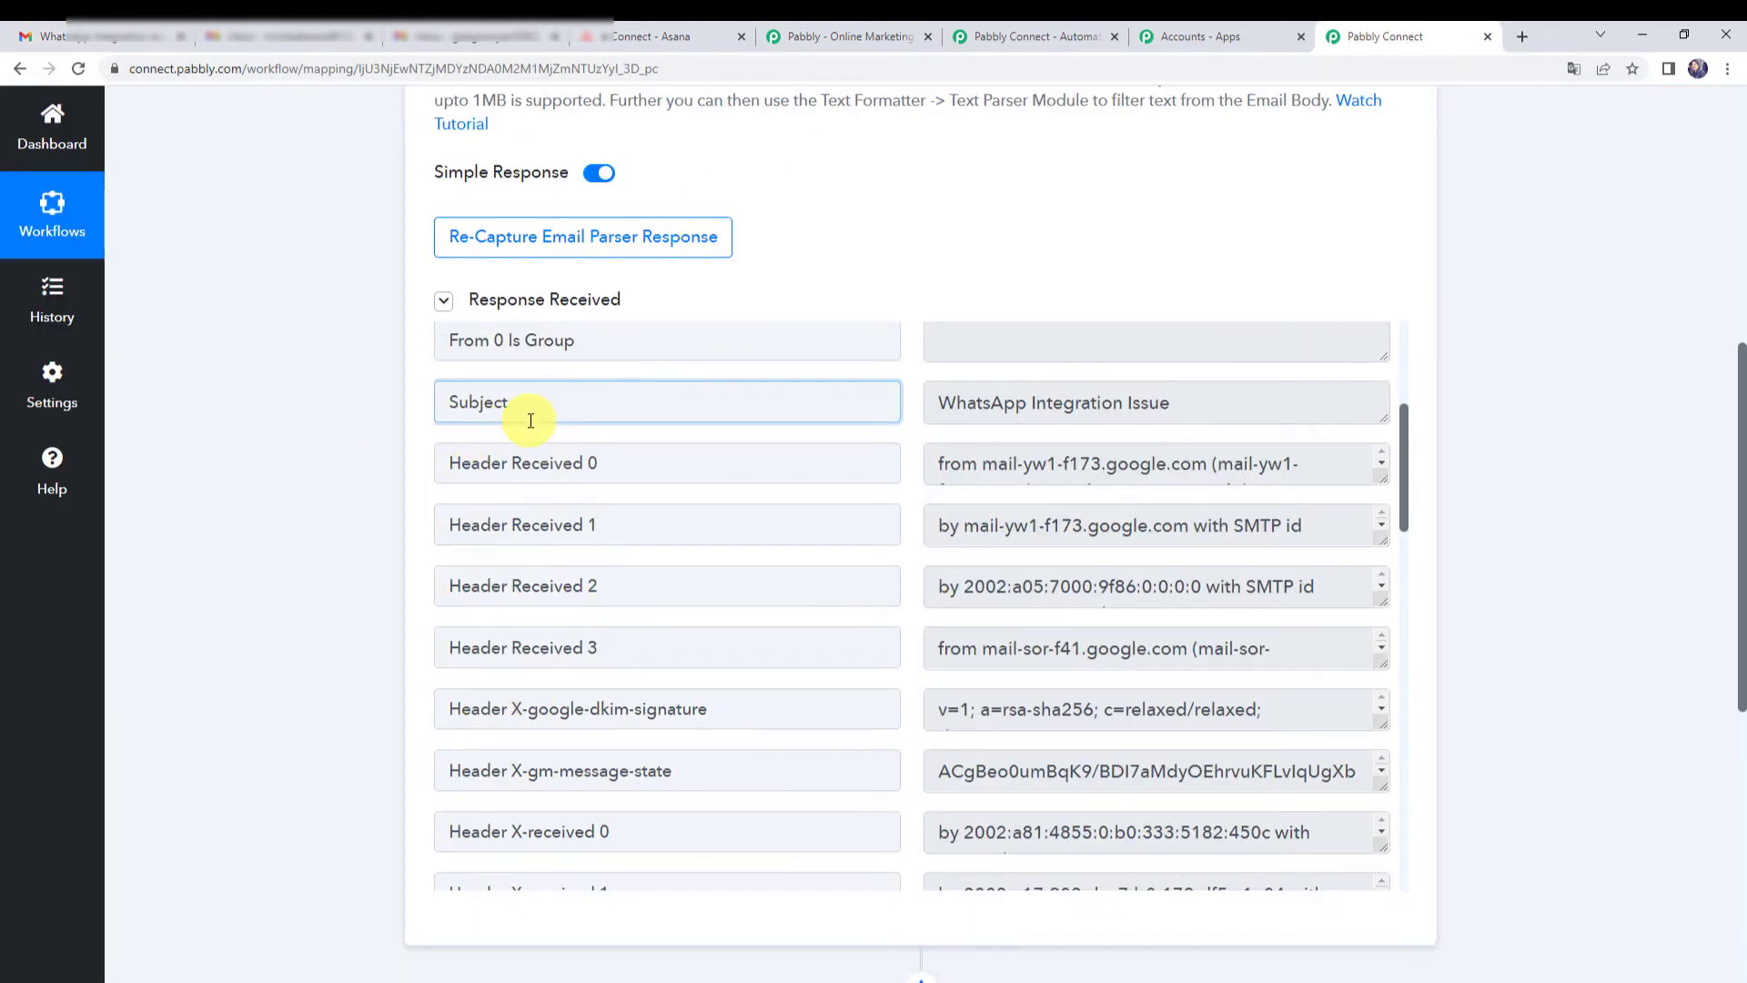
pyautogui.moveTo(951, 401); pyautogui.dragTo(1271, 397)
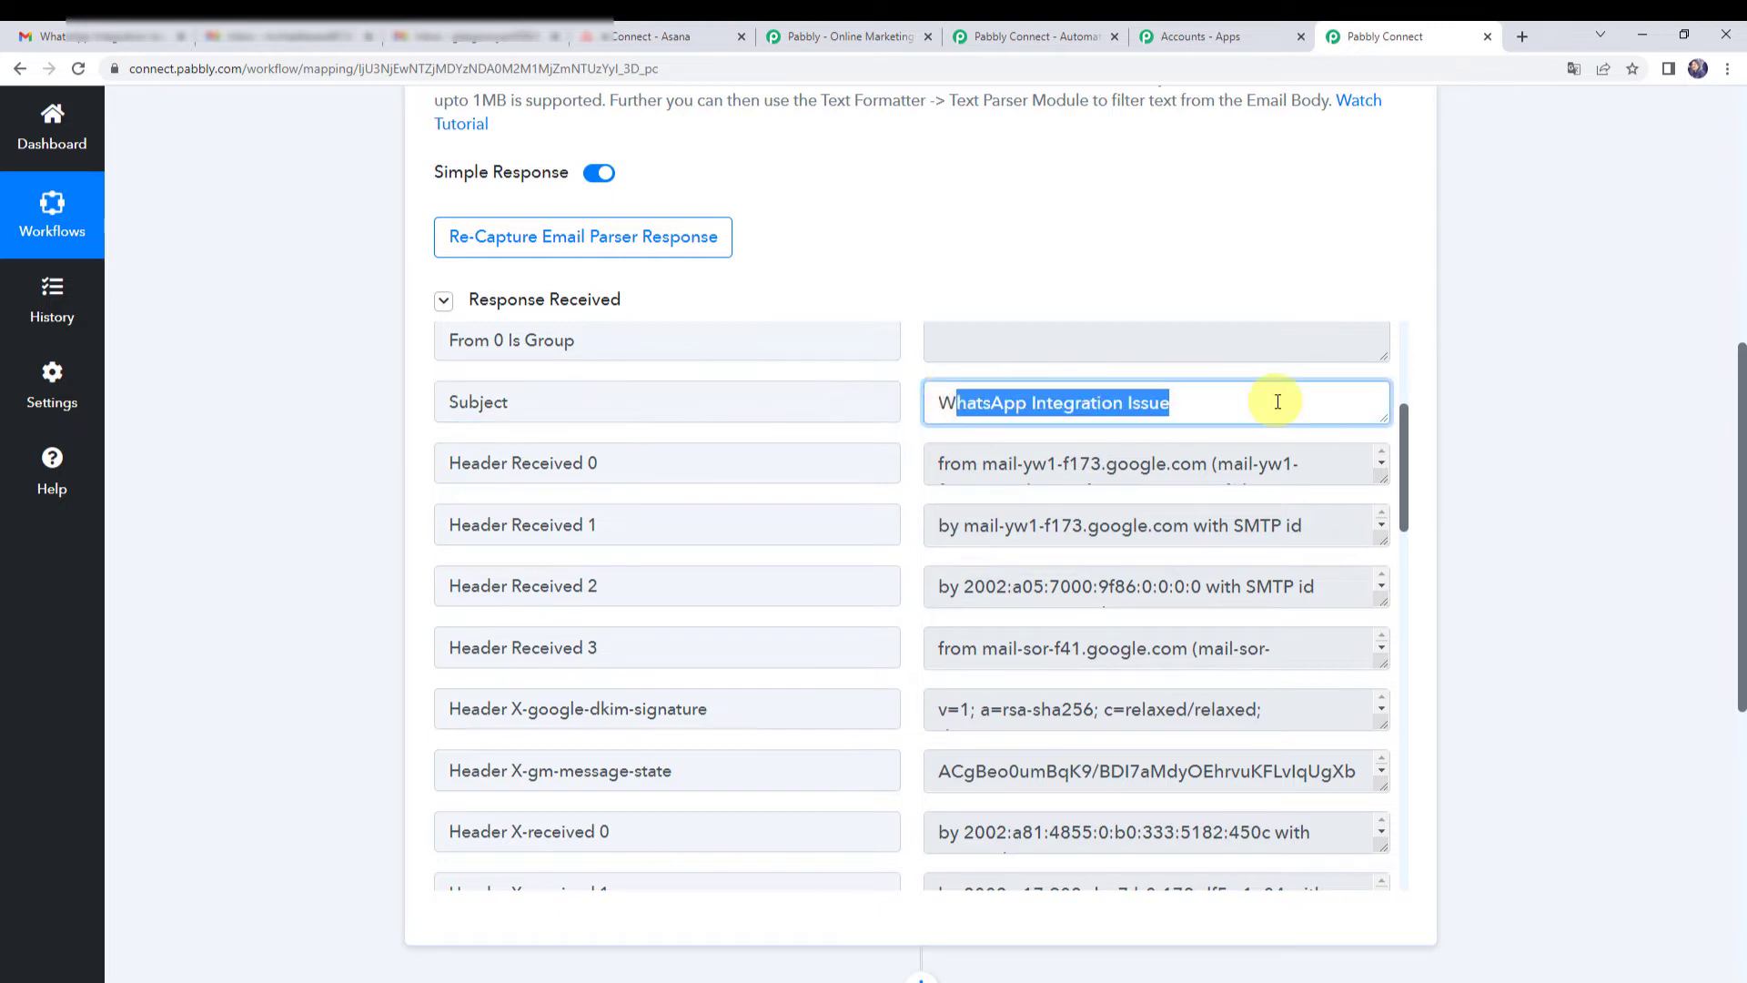
pyautogui.scroll(-1, 1011, 541)
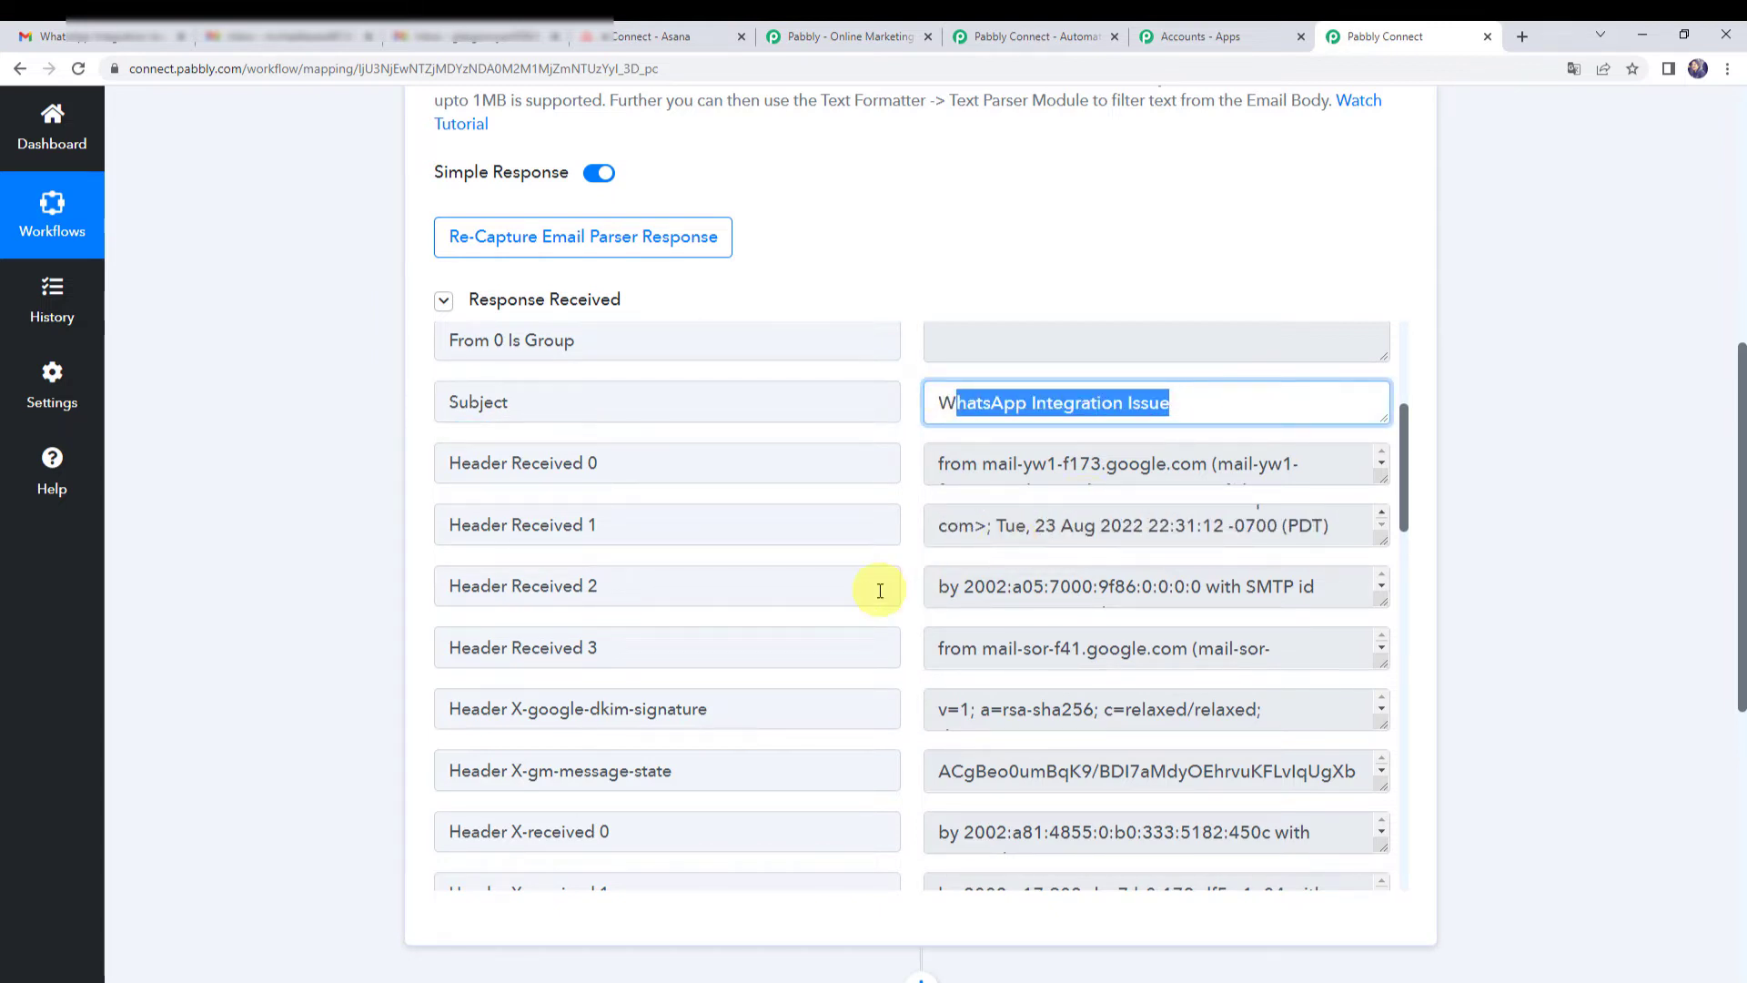
pyautogui.scroll(-2, 880, 590)
pyautogui.scroll(-5, 879, 590)
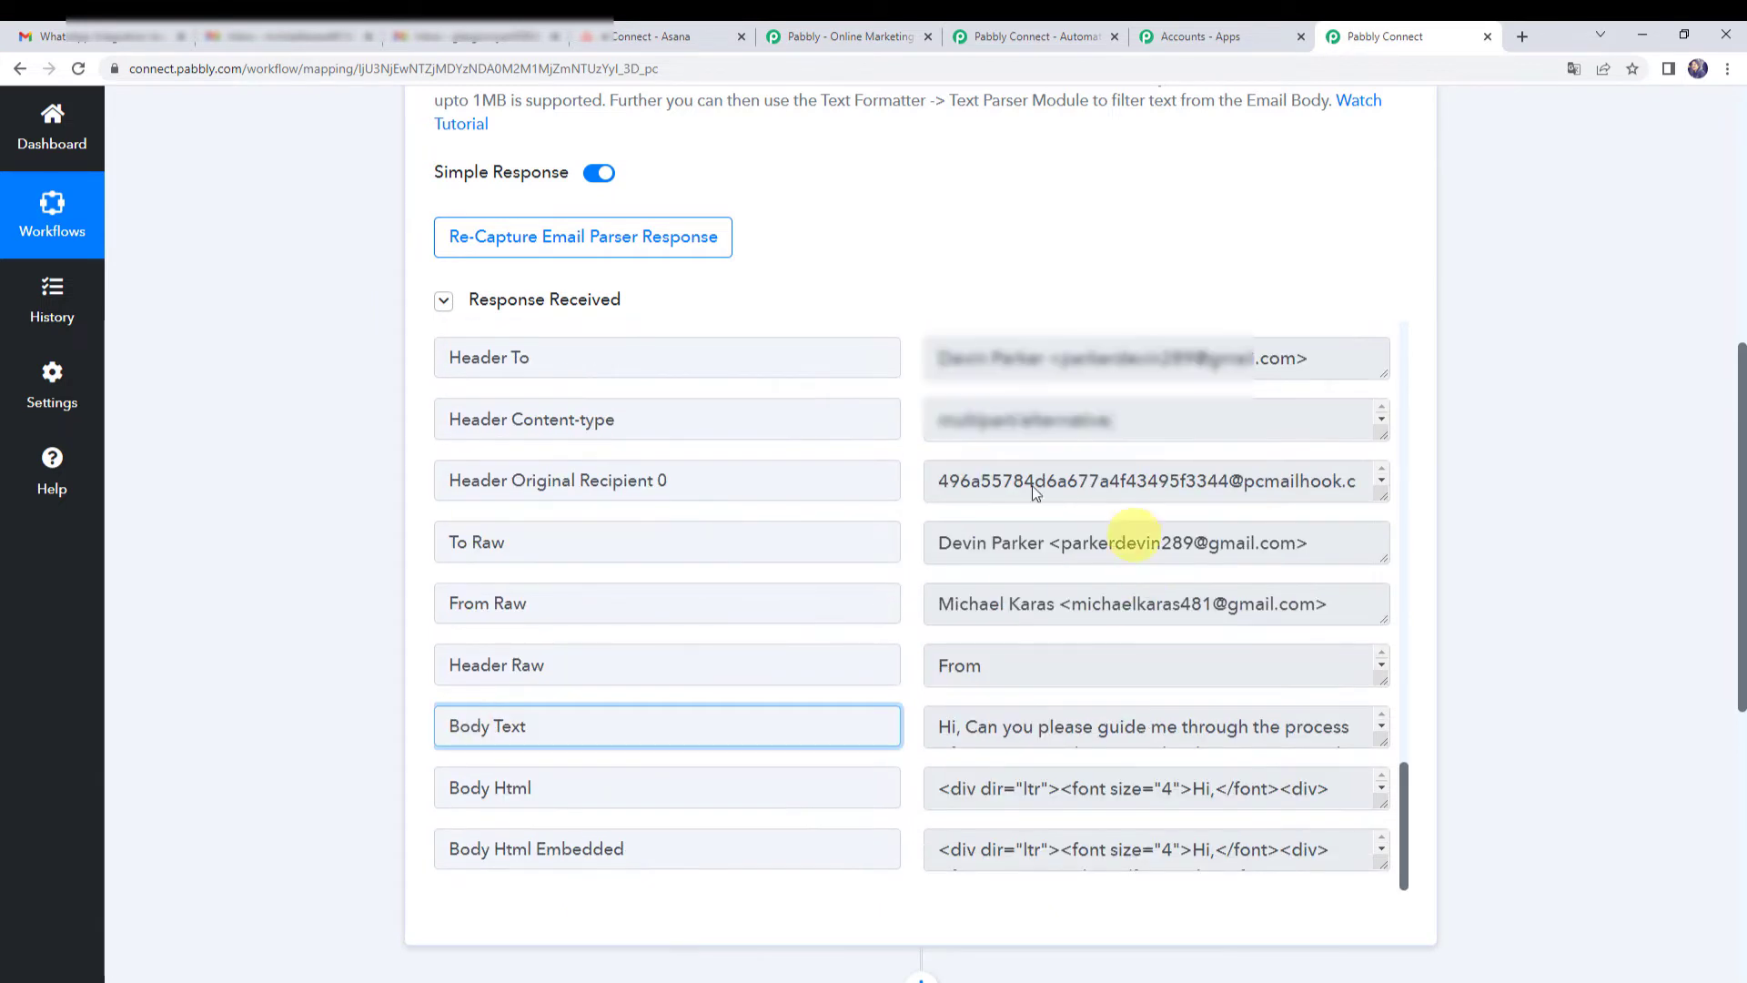
pyautogui.scroll(-2, 735, 581)
pyautogui.click(633, 555)
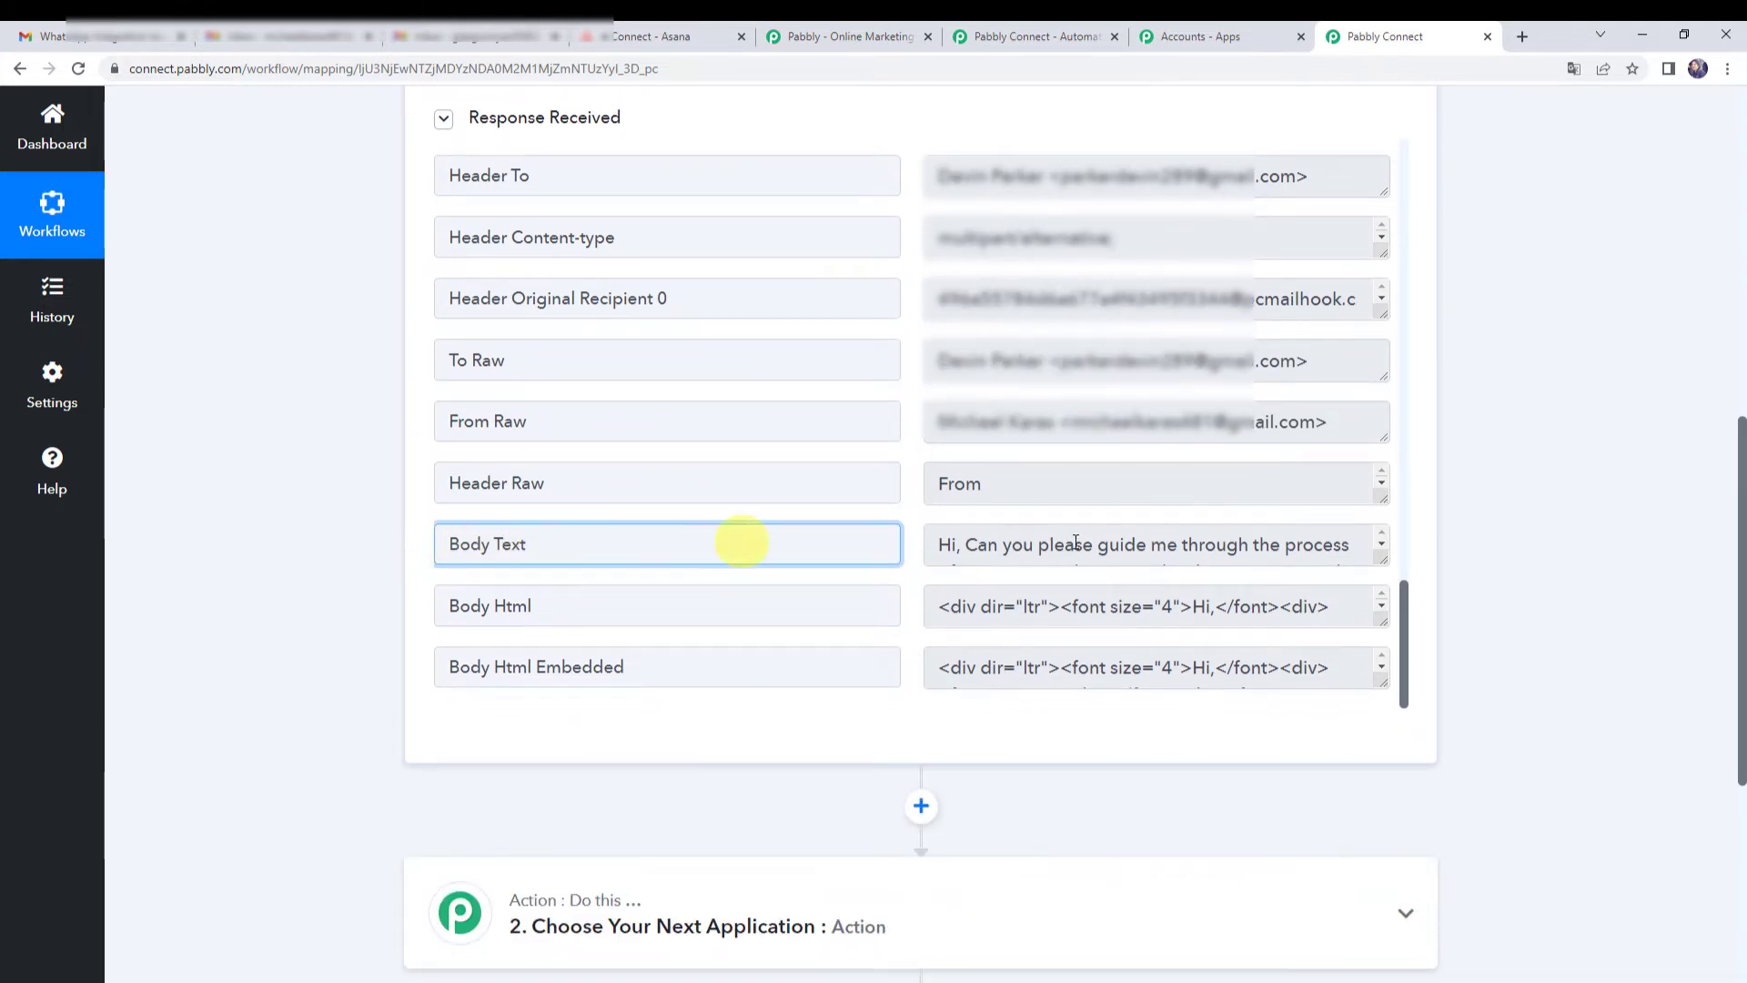
pyautogui.moveTo(1381, 558); pyautogui.dragTo(1378, 702)
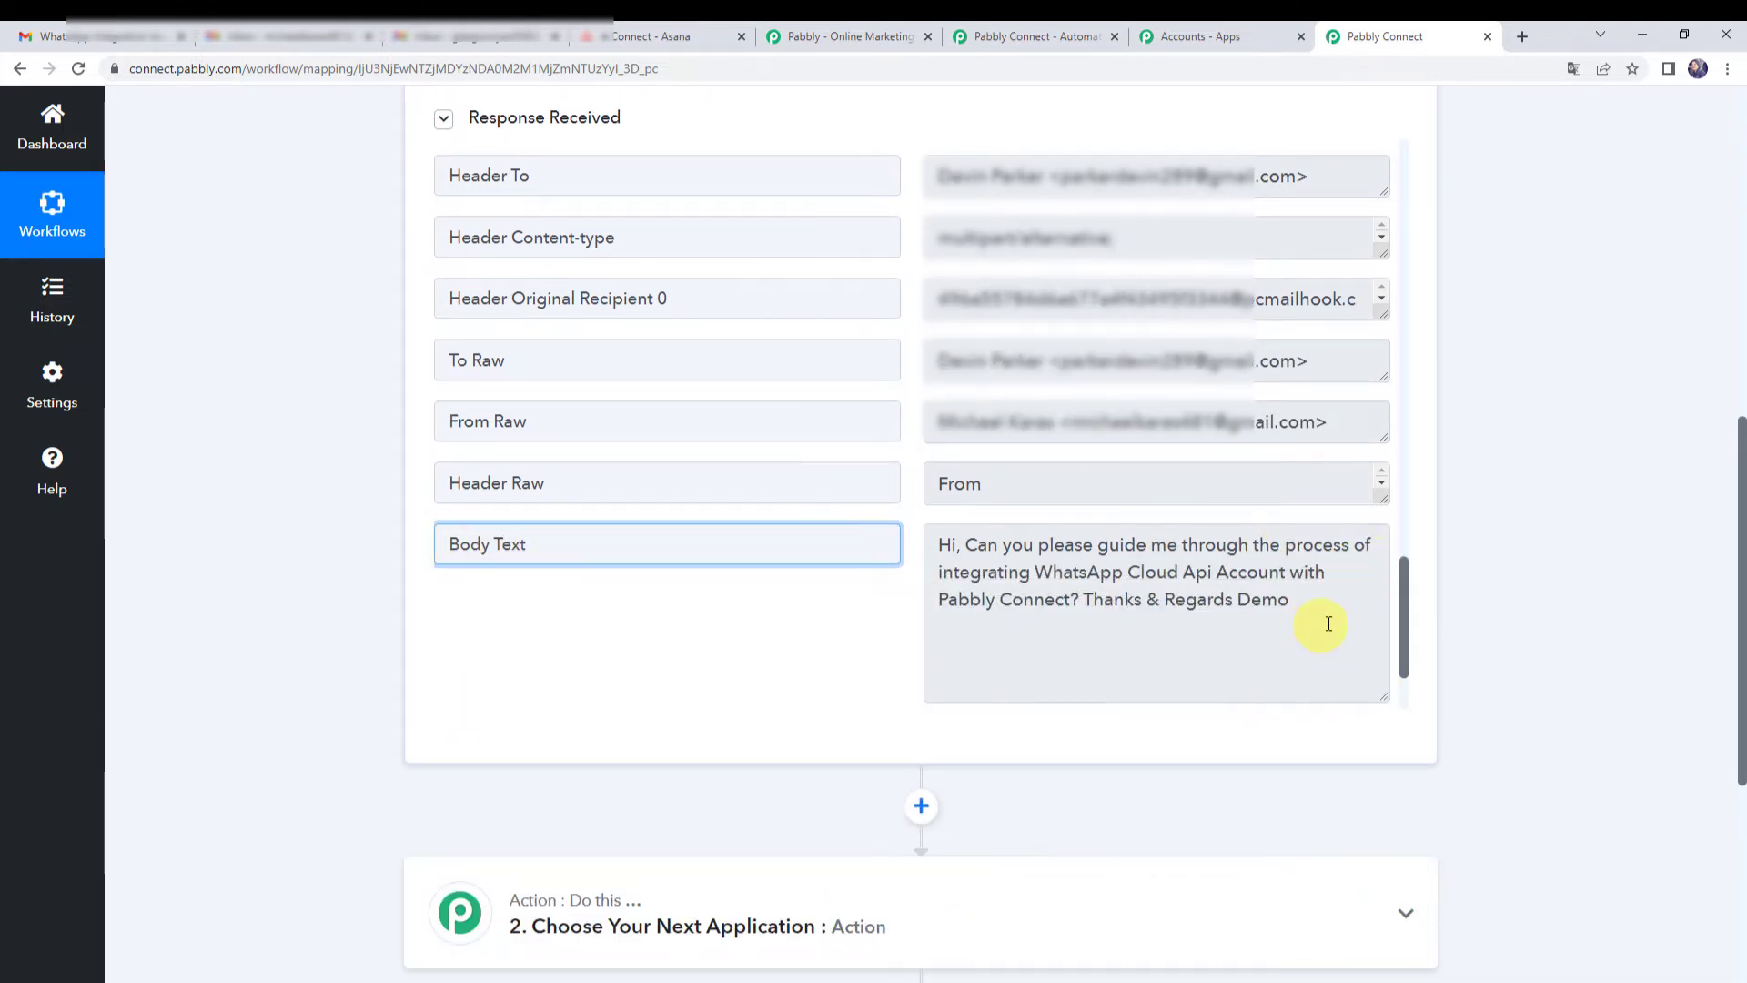
pyautogui.moveTo(1328, 624); pyautogui.dragTo(846, 531)
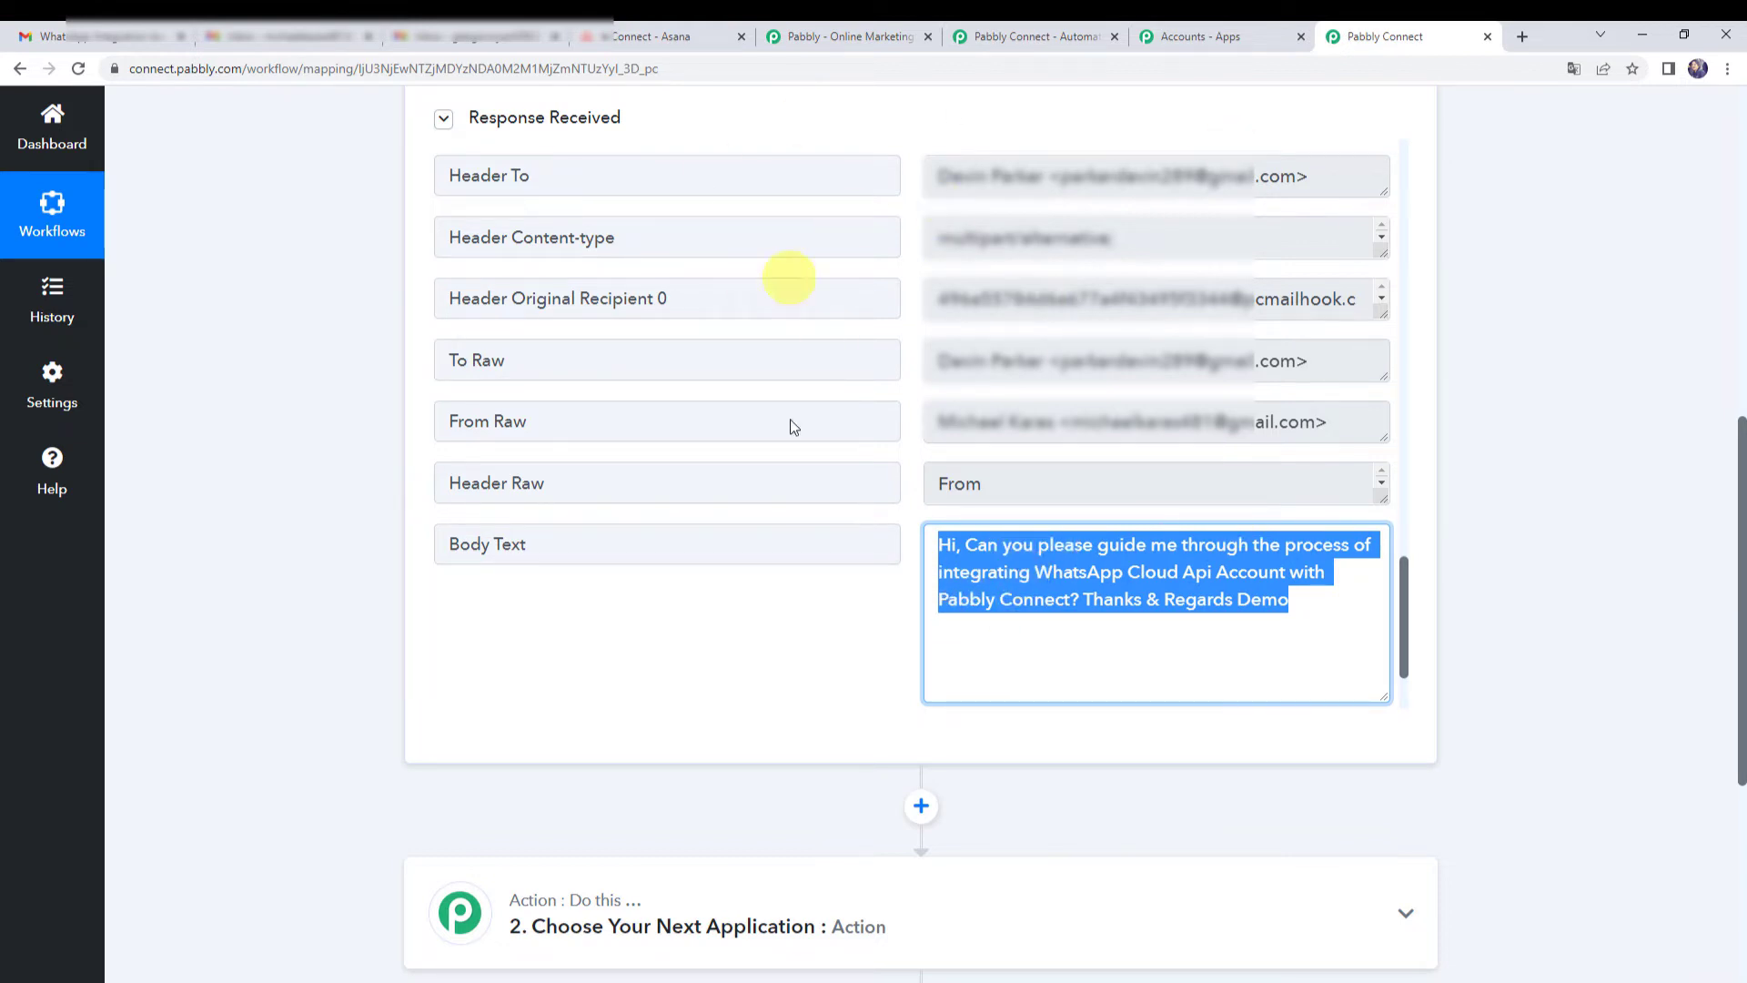
pyautogui.click(762, 630)
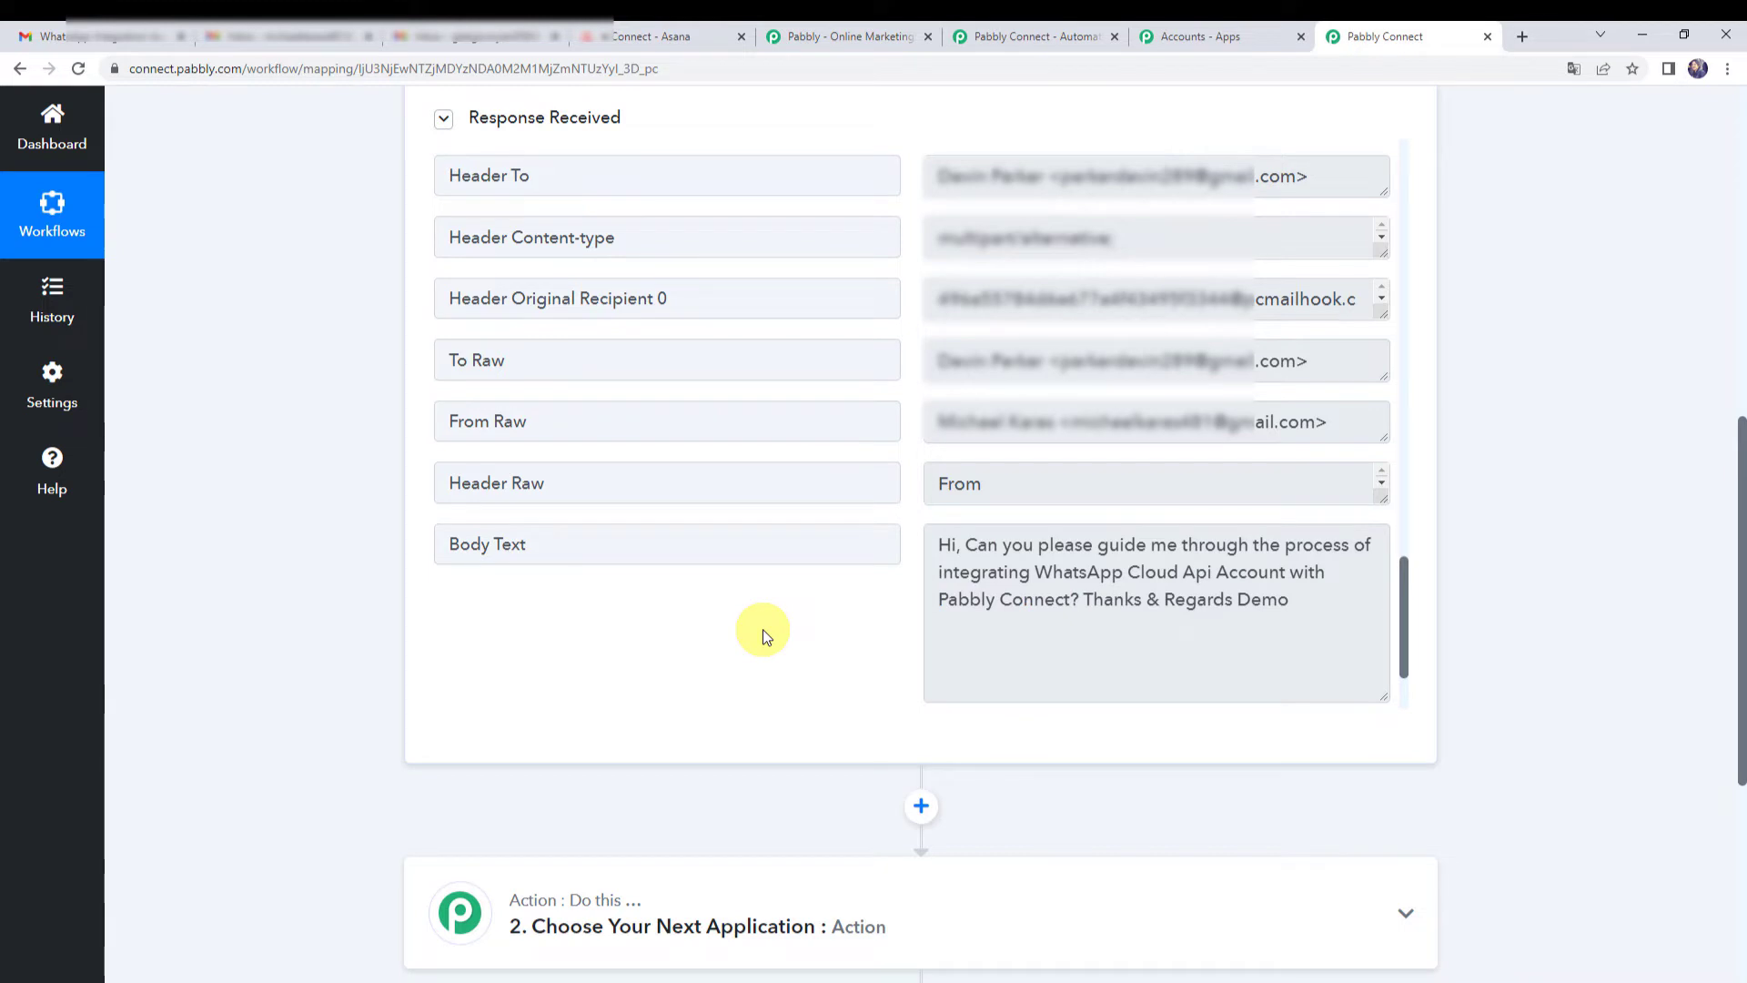
pyautogui.click(974, 587)
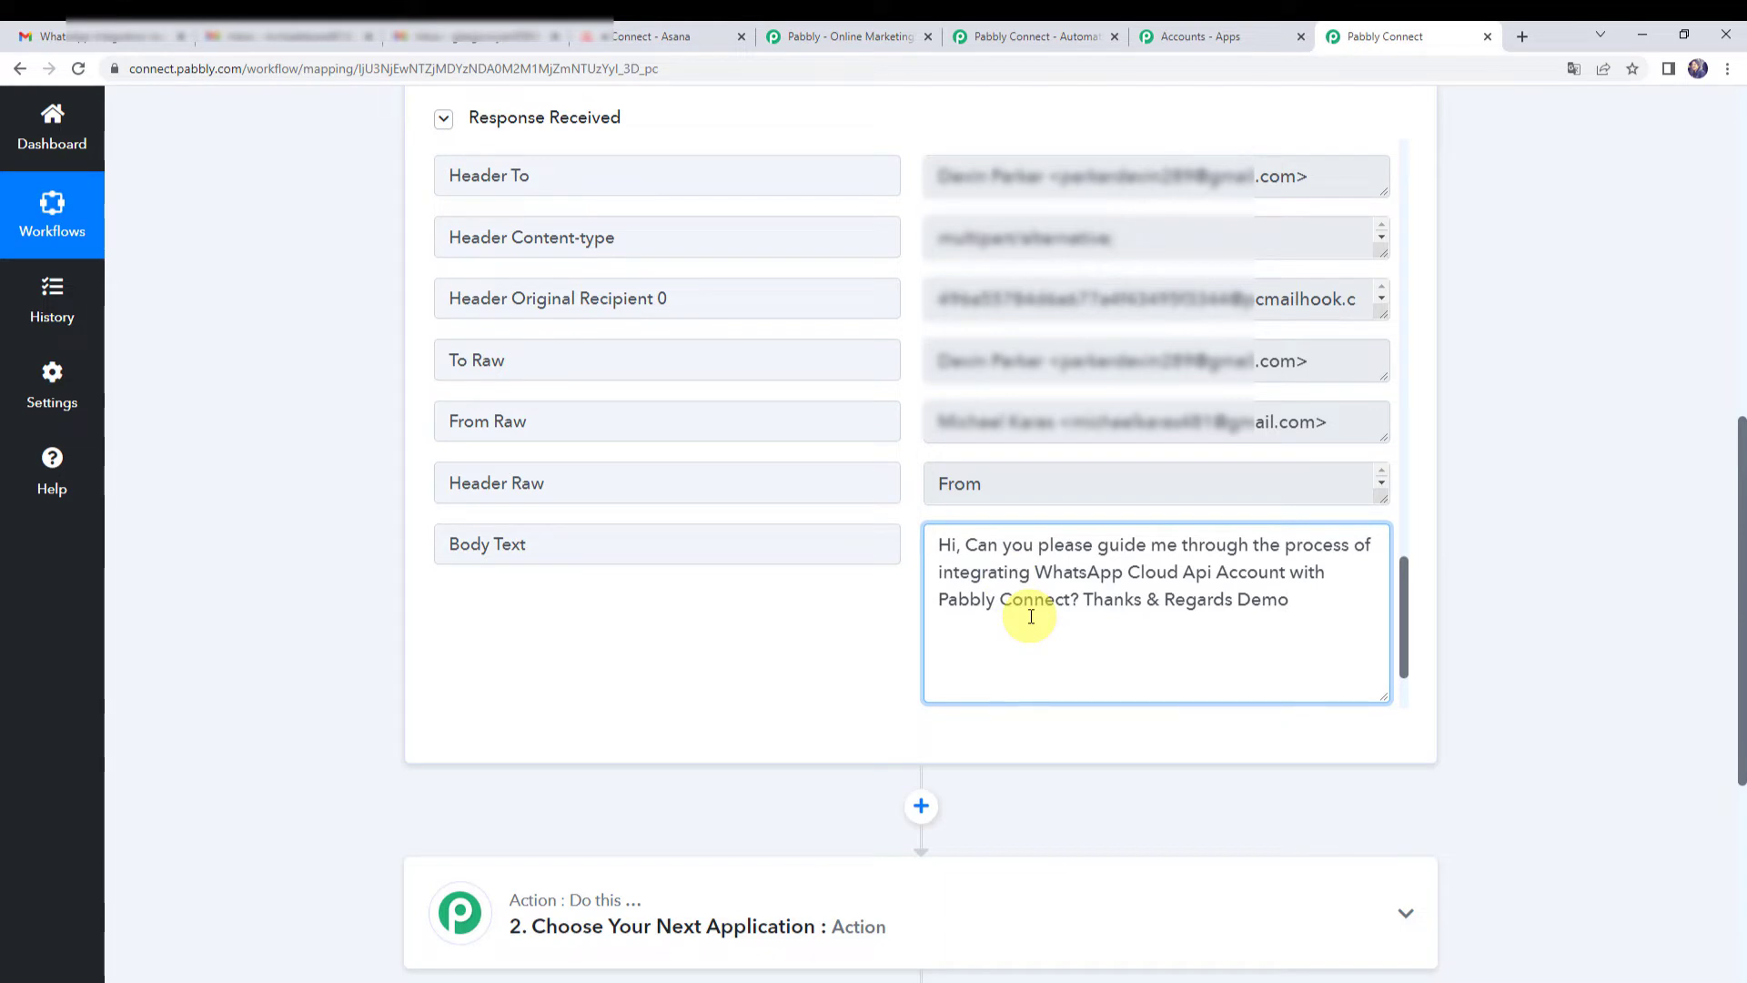
# - Expand the workflow's second step and set Filter by Pabbly as its action app
pyautogui.scroll(-4, 205, 537)
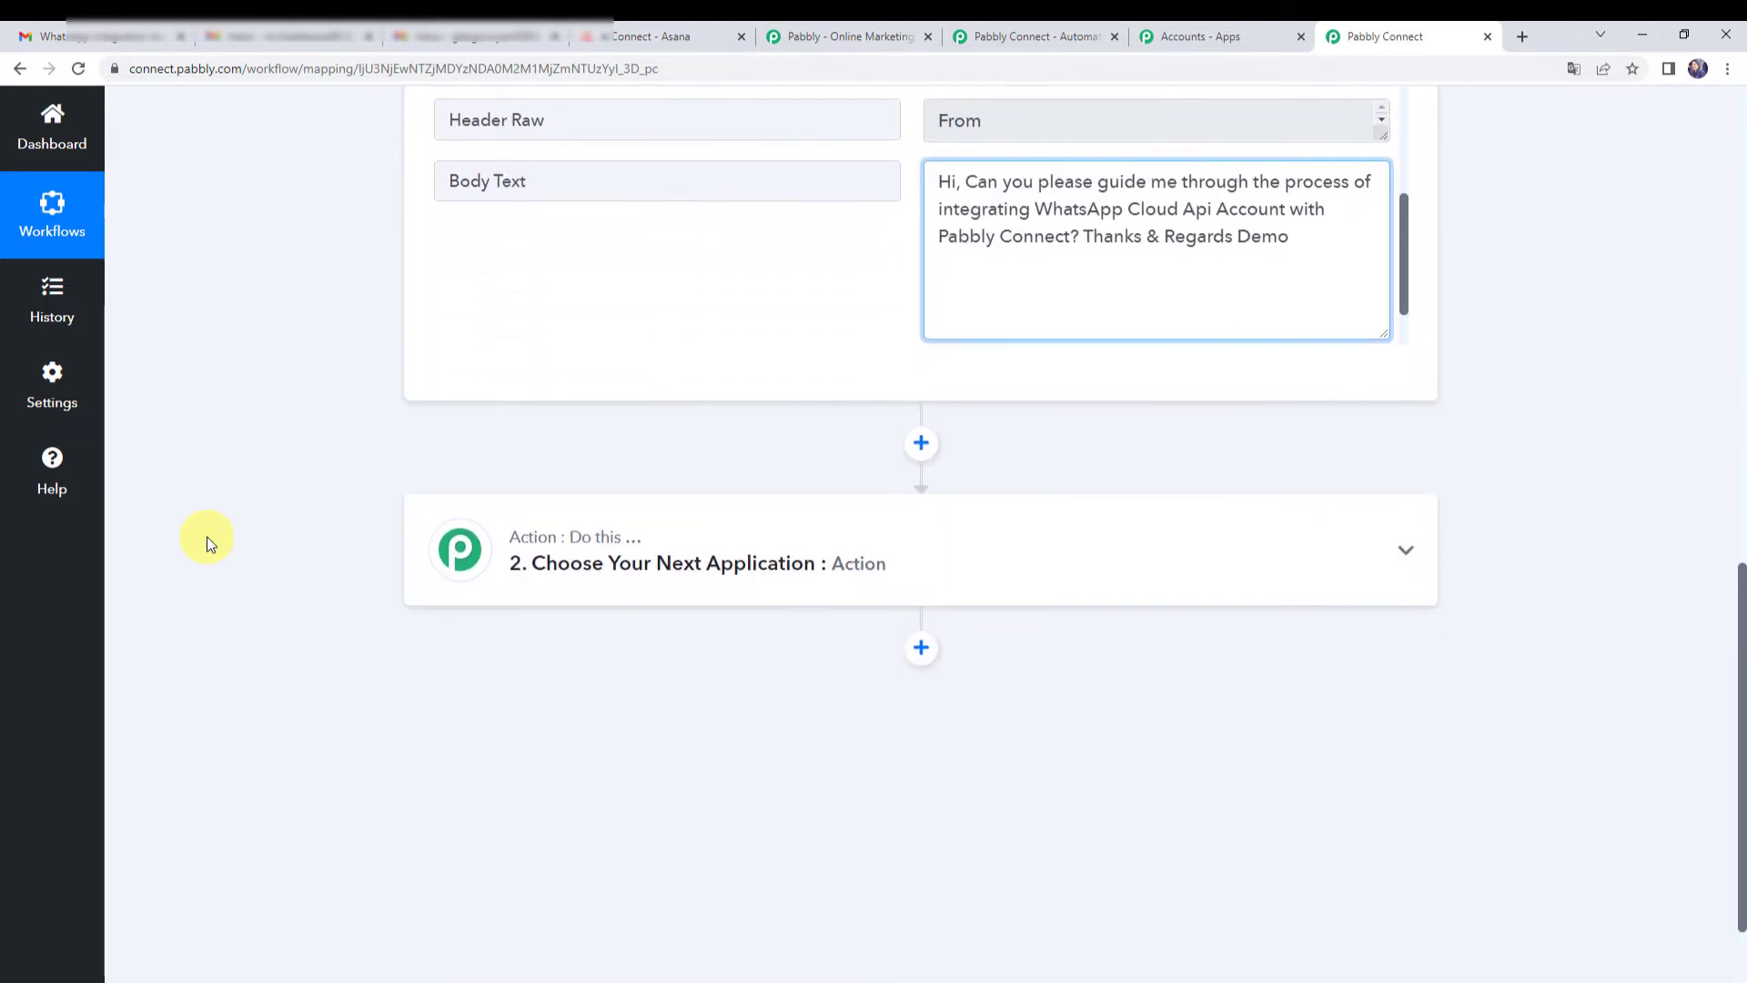
pyautogui.click(872, 561)
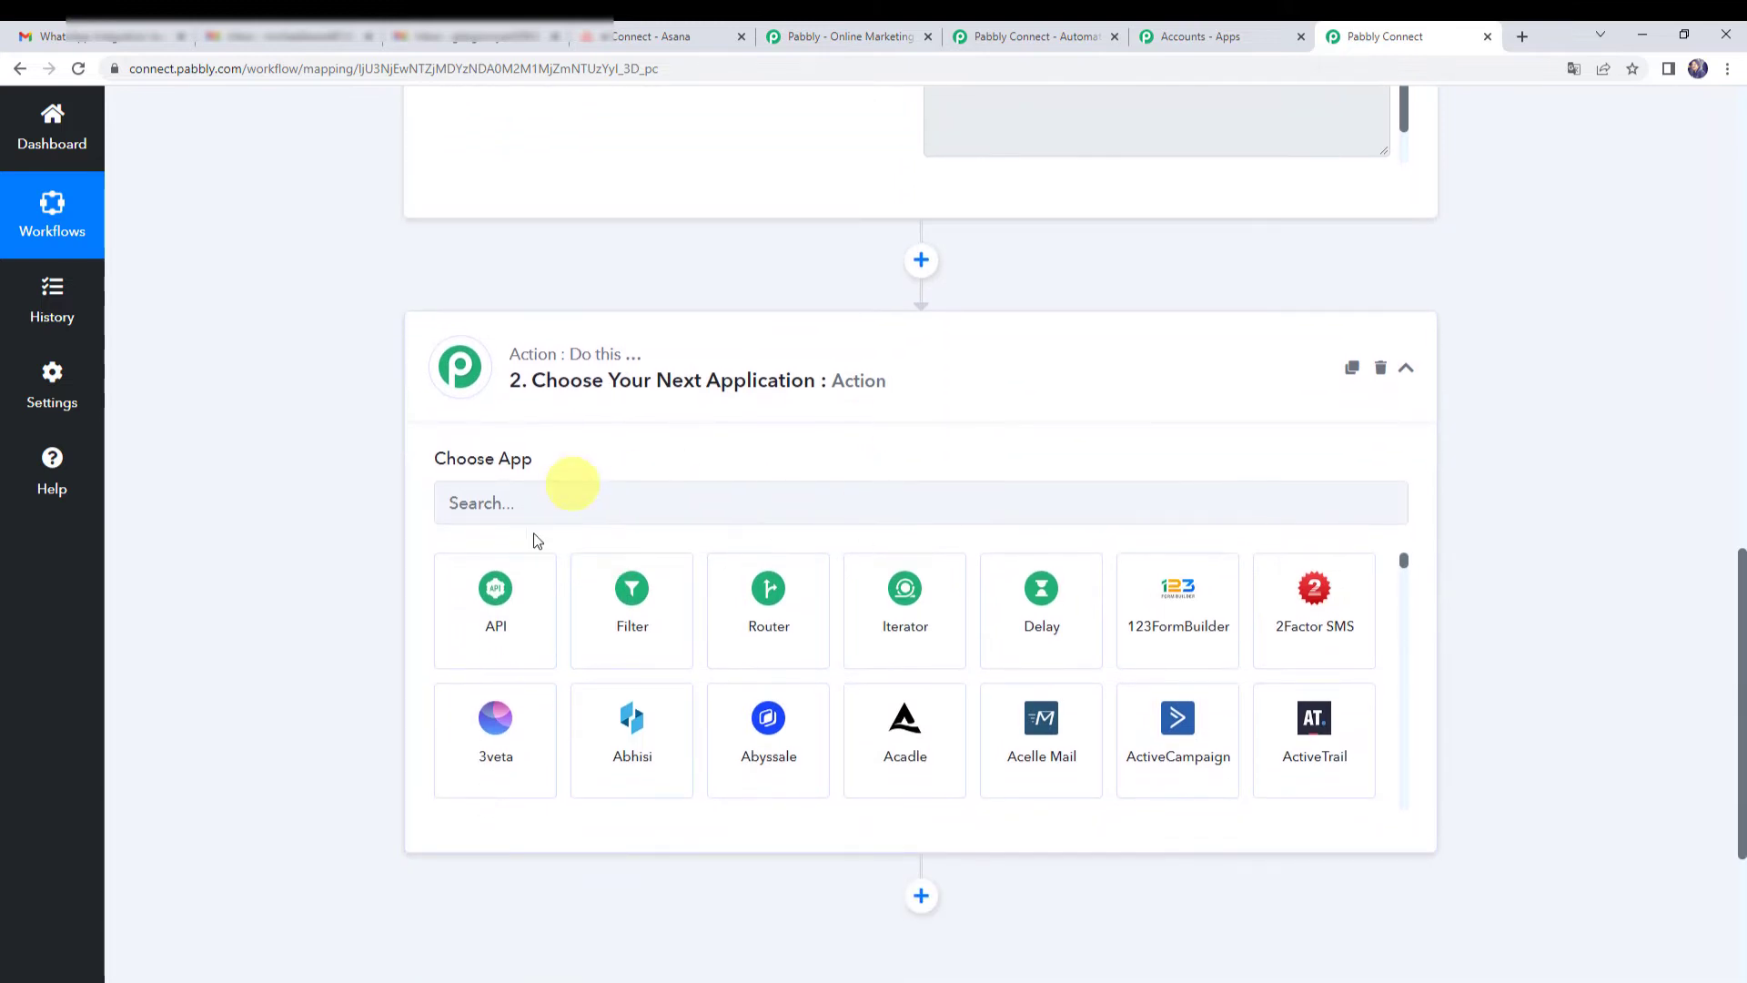
pyautogui.click(626, 628)
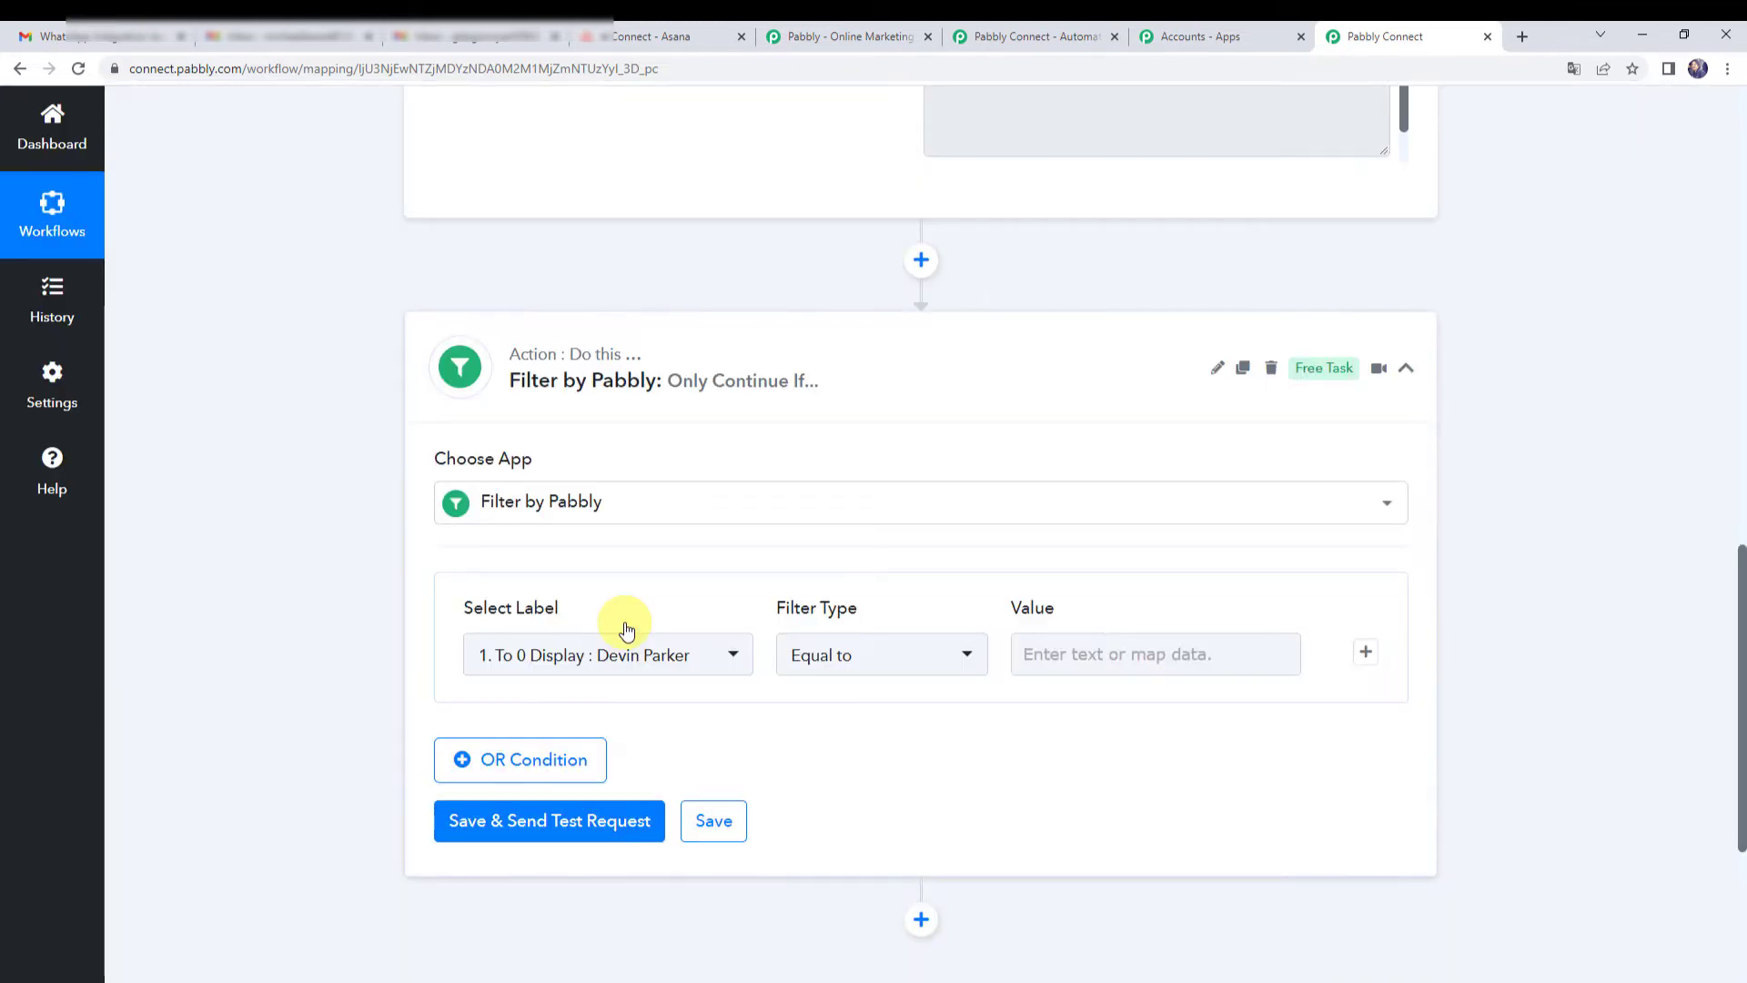
pyautogui.scroll(-1, 625, 624)
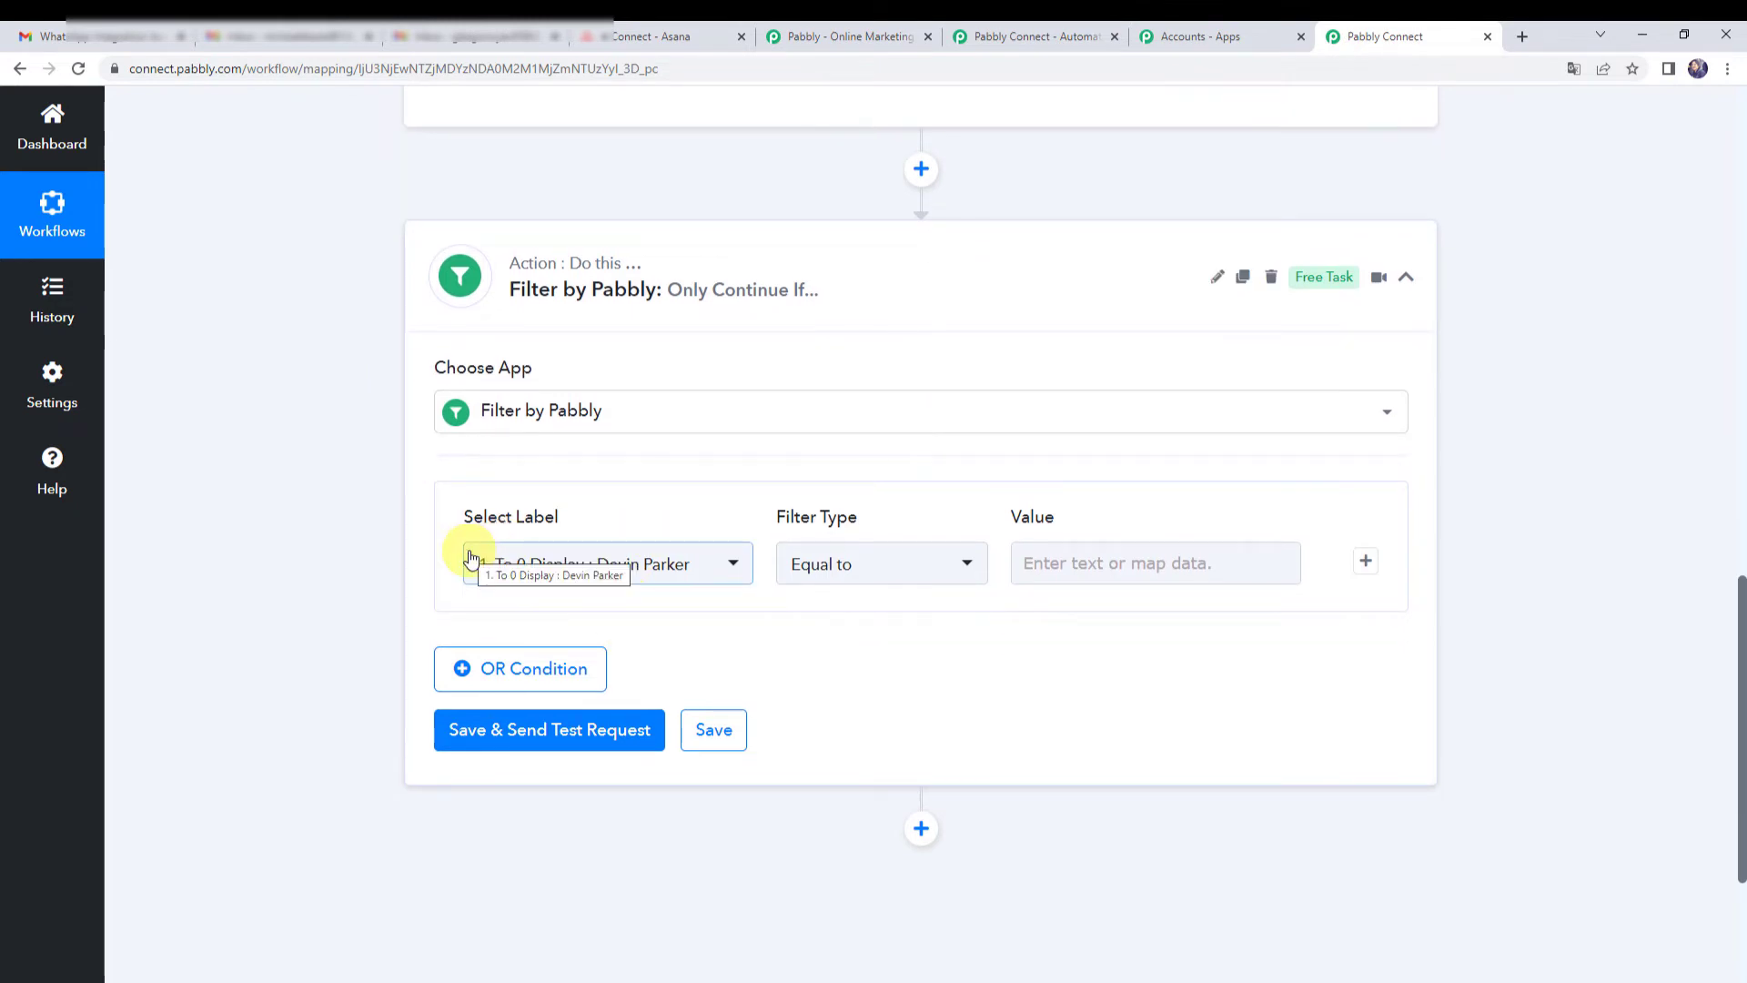
# - Set the first filter condition so the email Subject Contains "Issue"
pyautogui.click(537, 571)
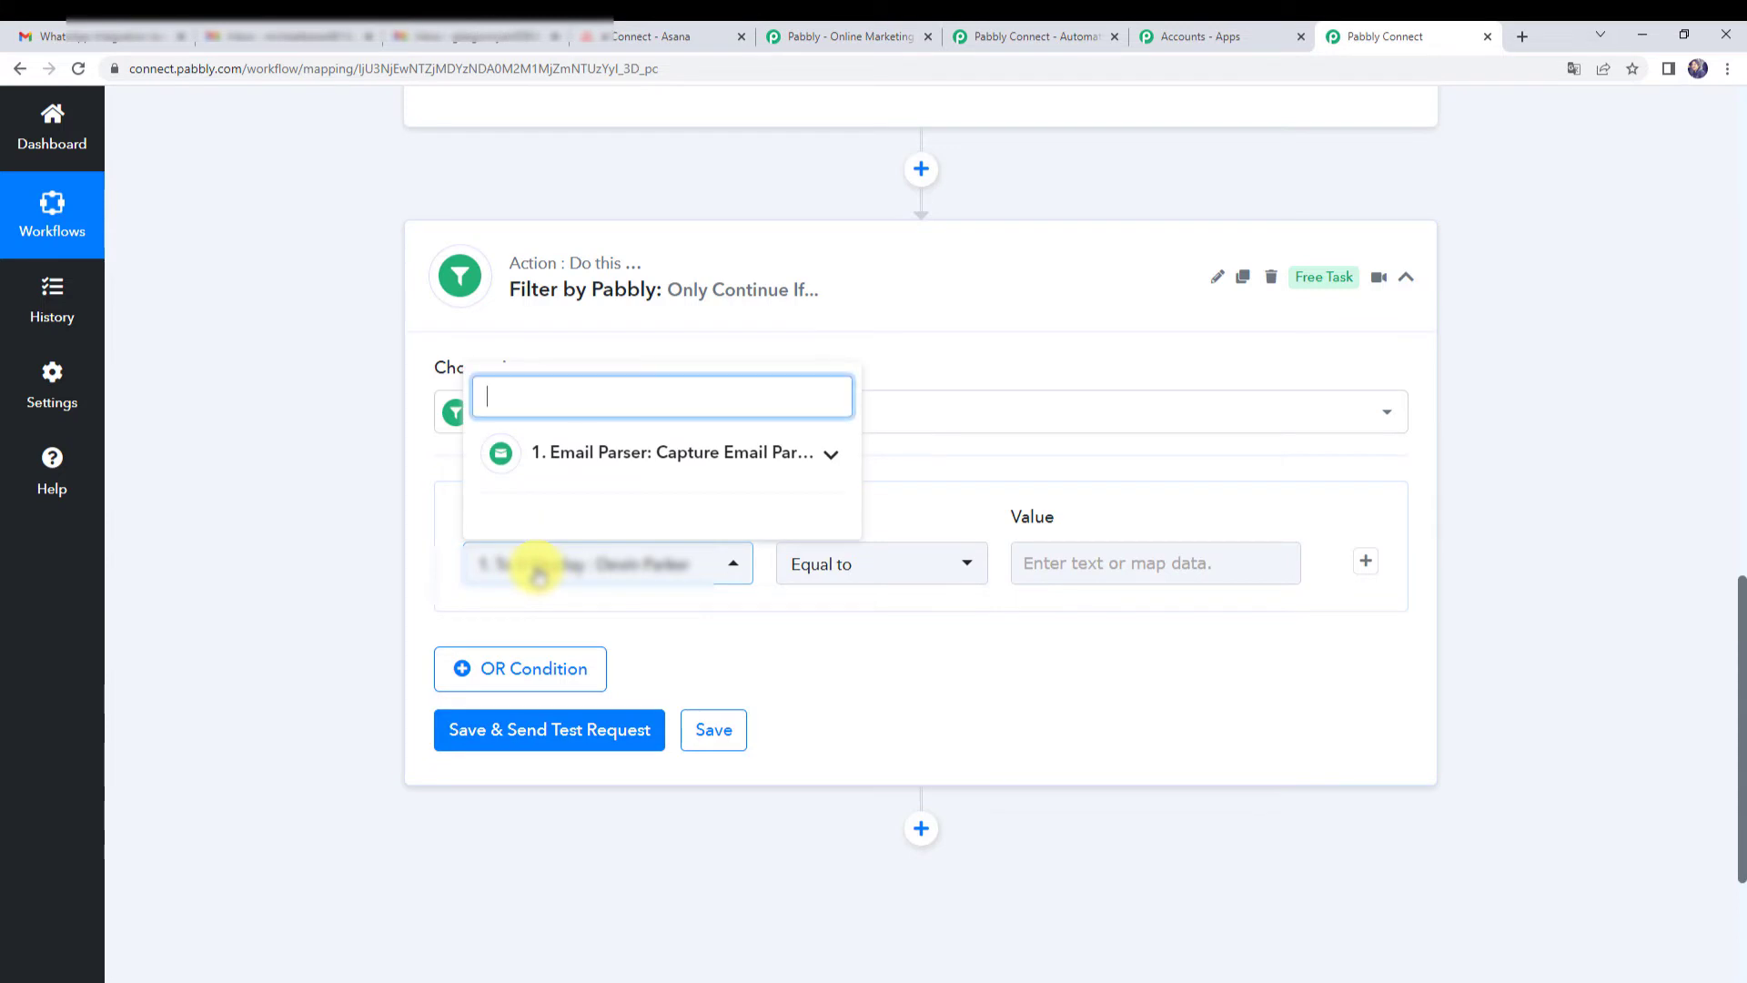
pyautogui.click(614, 457)
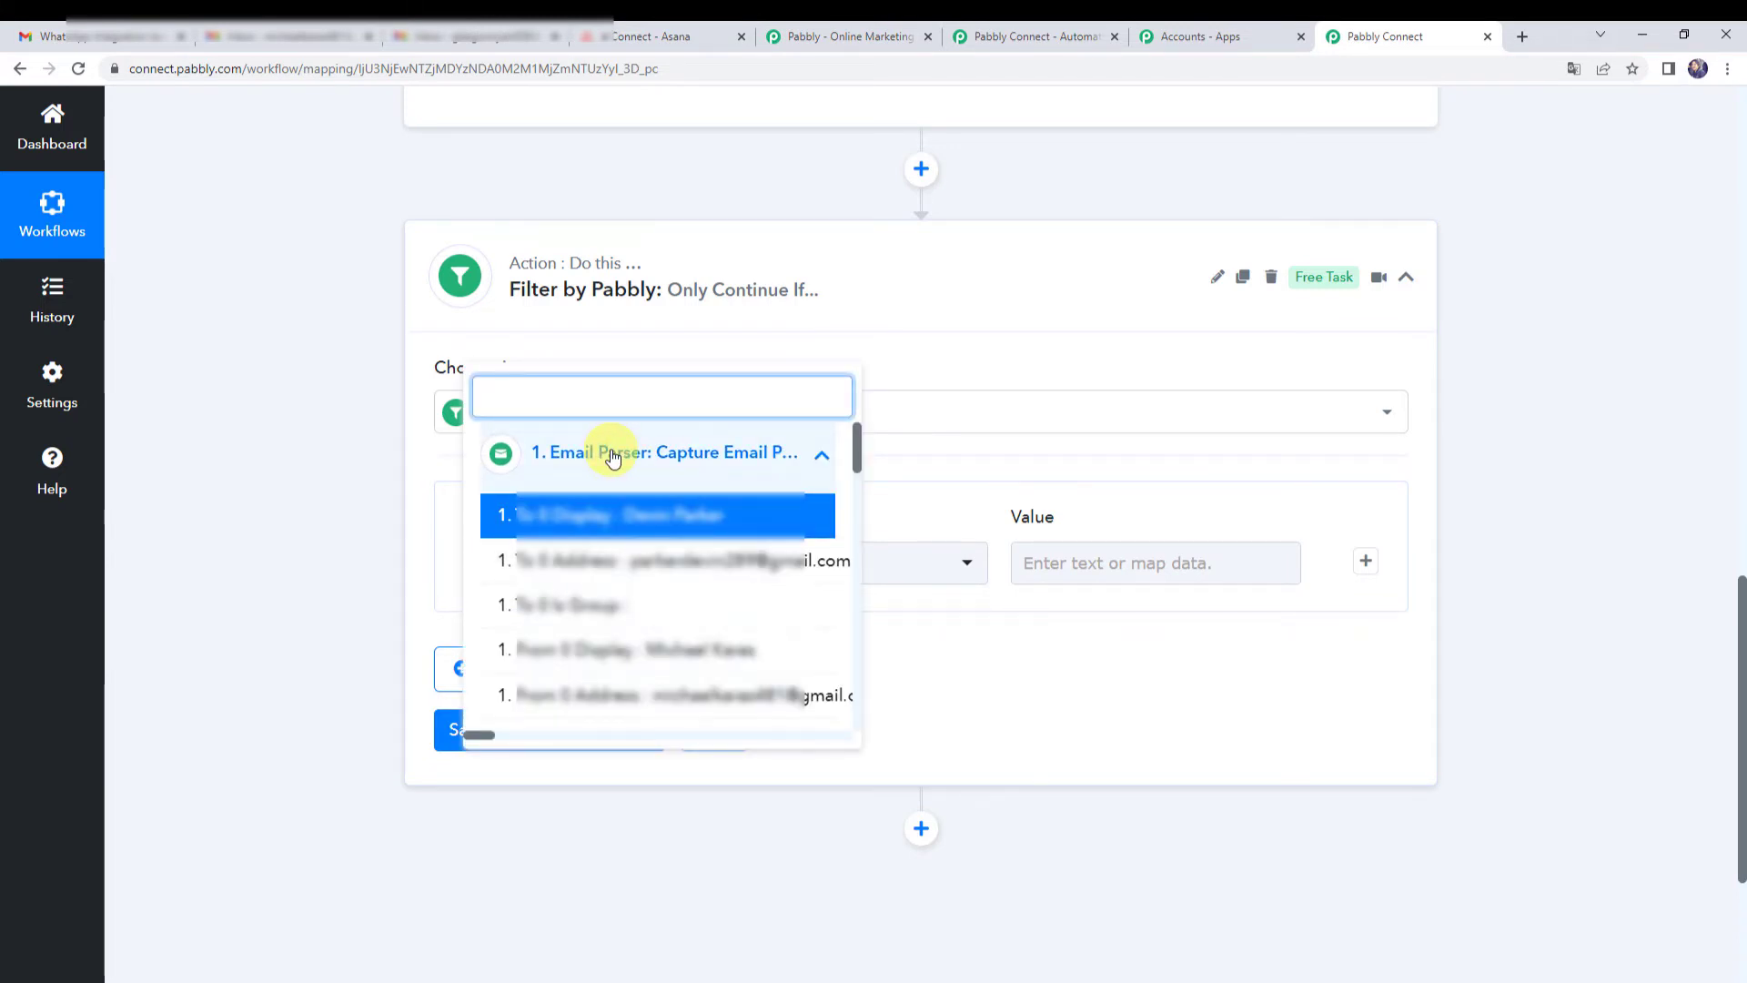
pyautogui.write('sub')
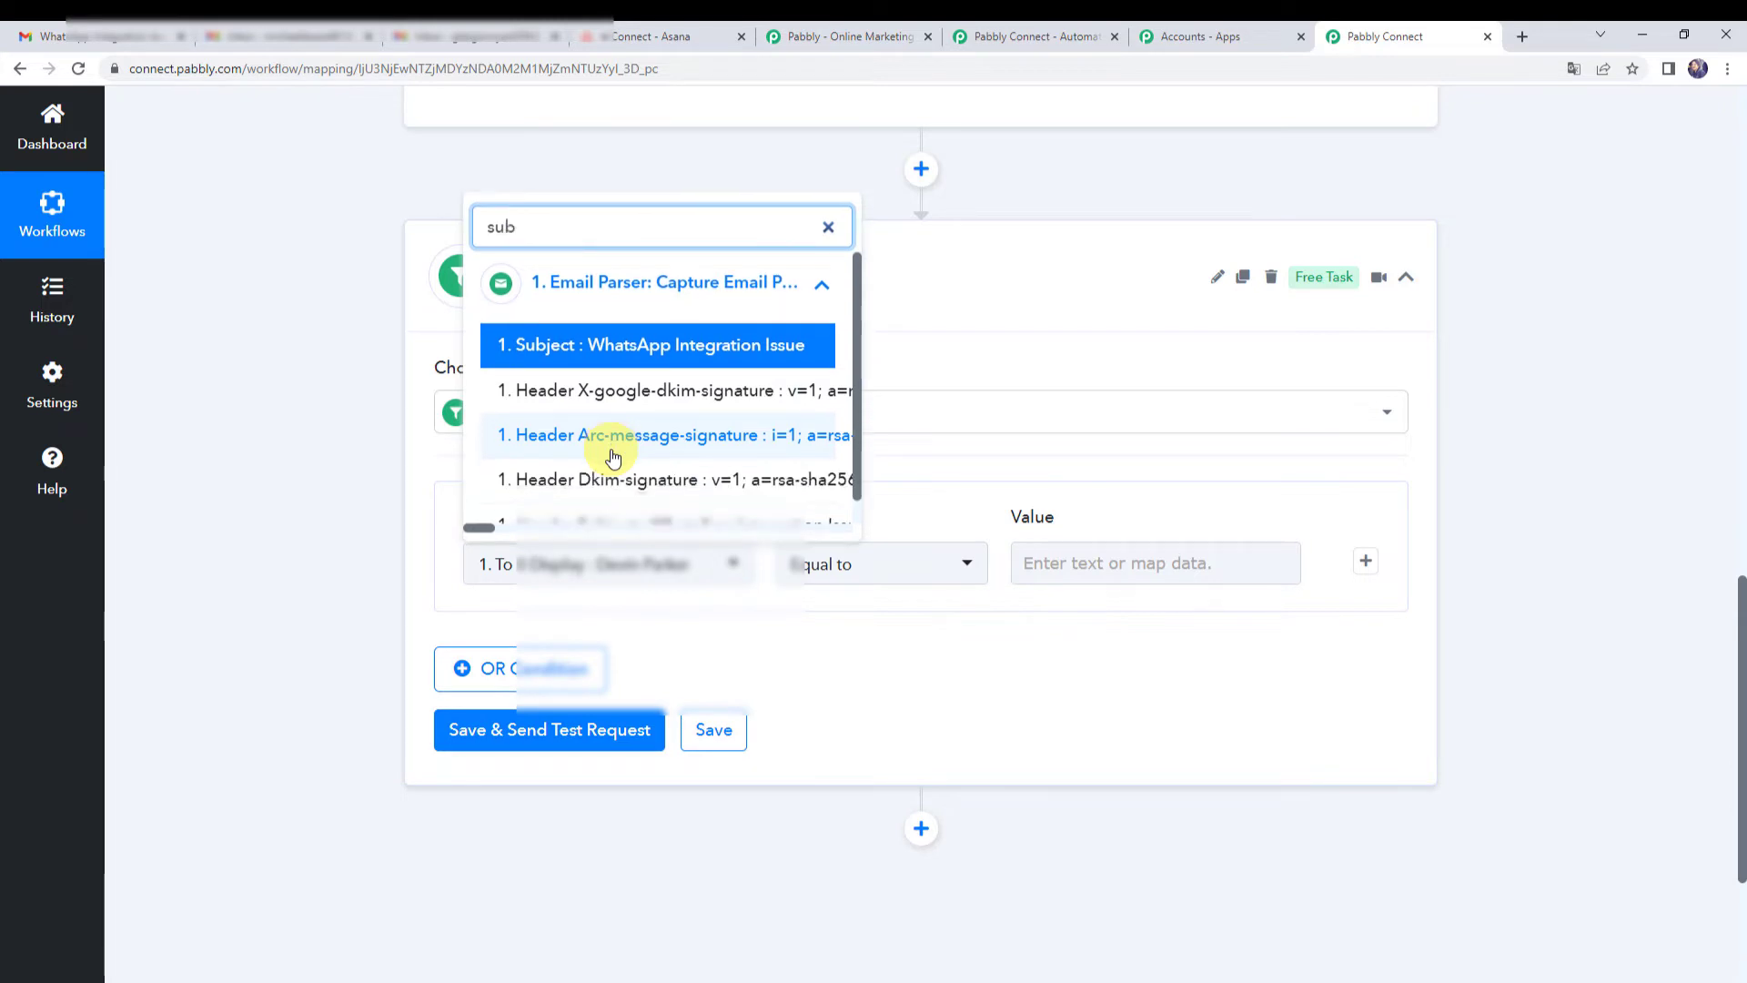
pyautogui.click(691, 349)
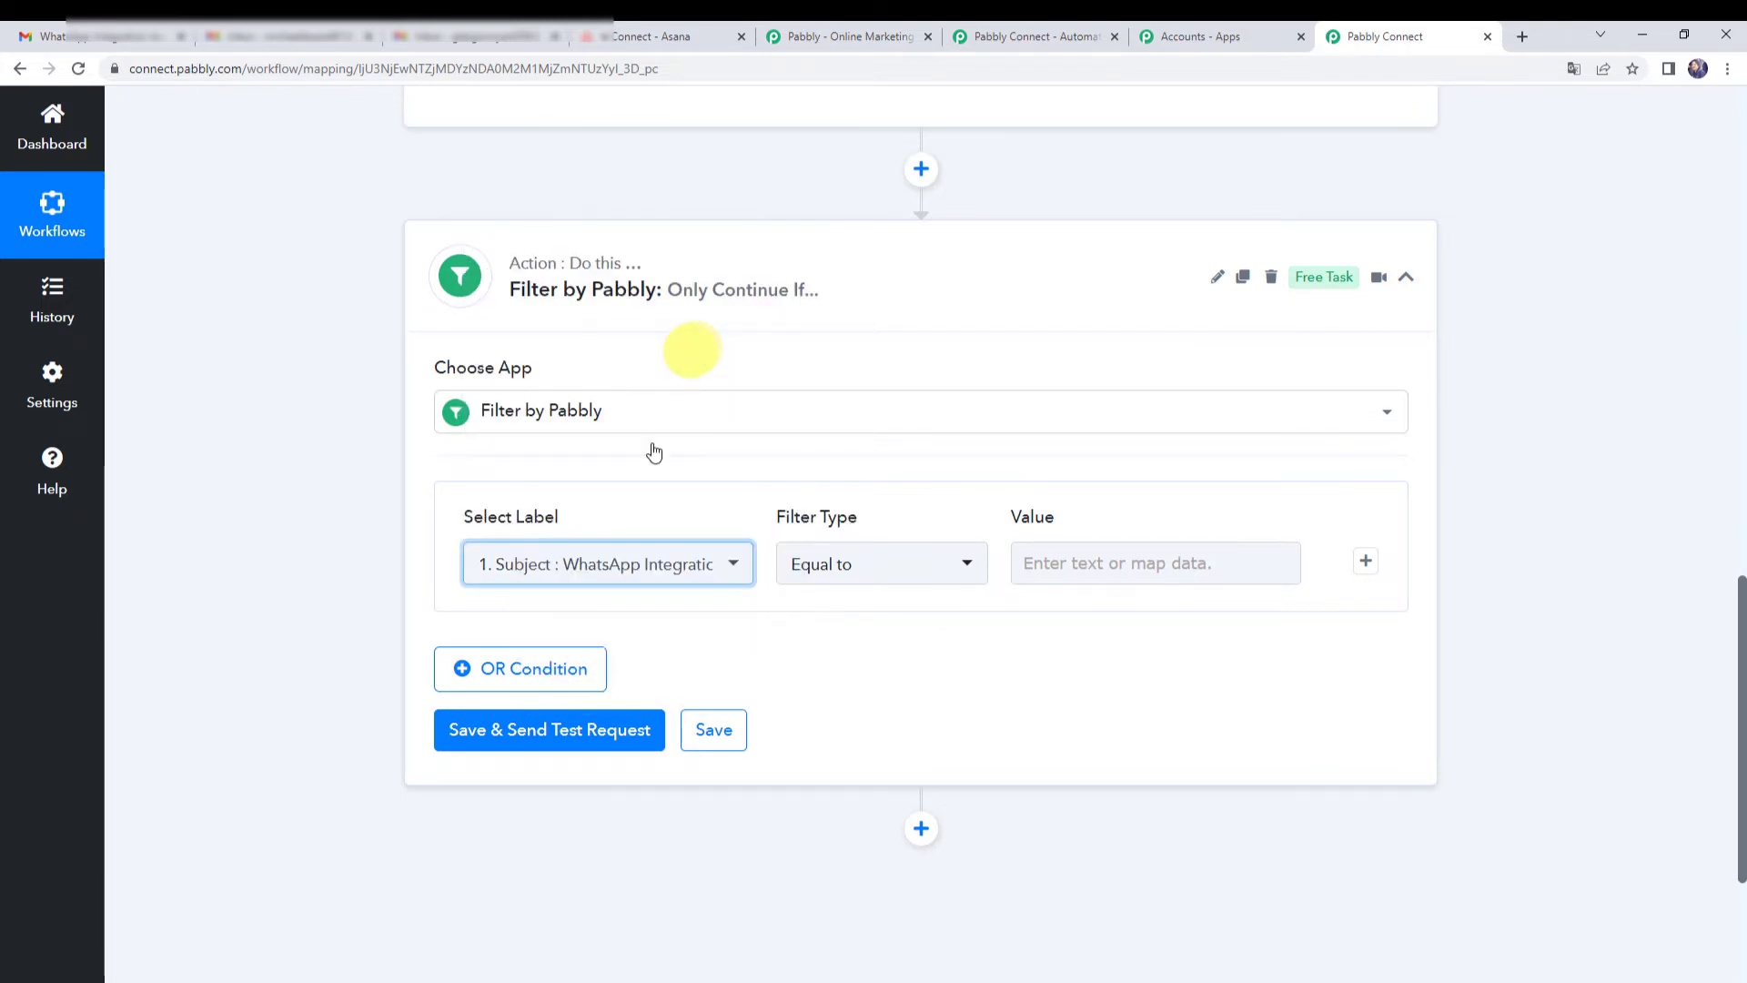
pyautogui.click(850, 568)
pyautogui.click(842, 306)
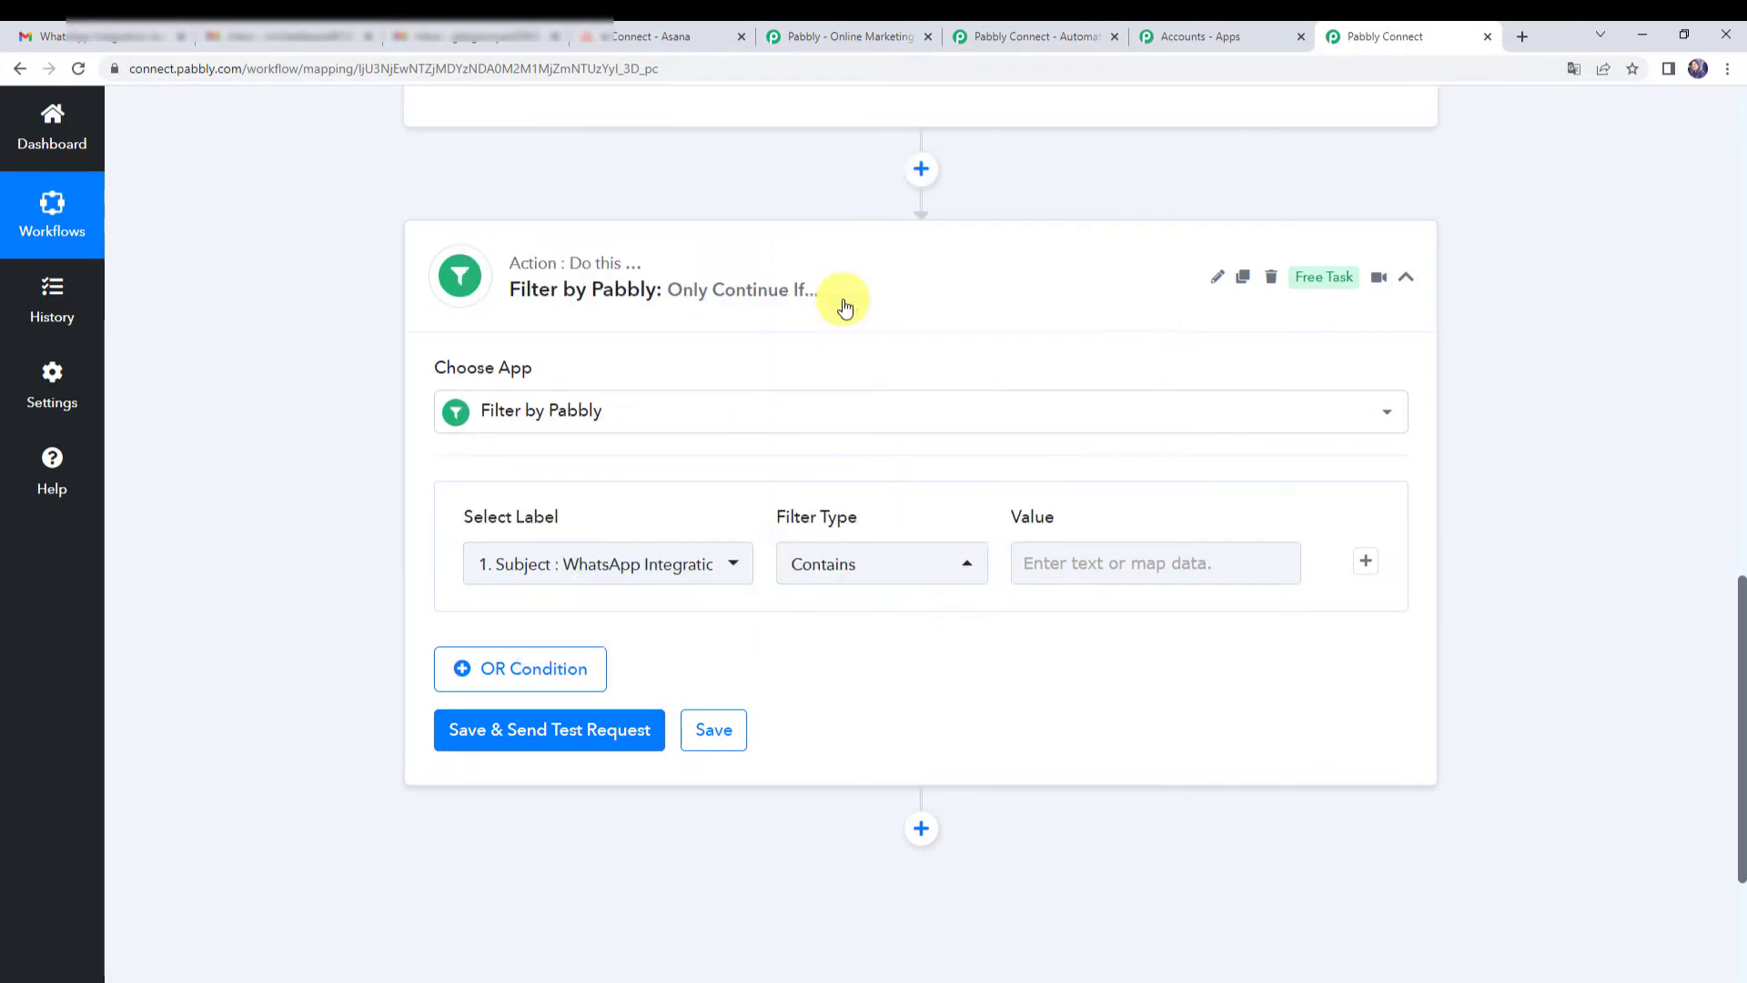
pyautogui.click(1030, 566)
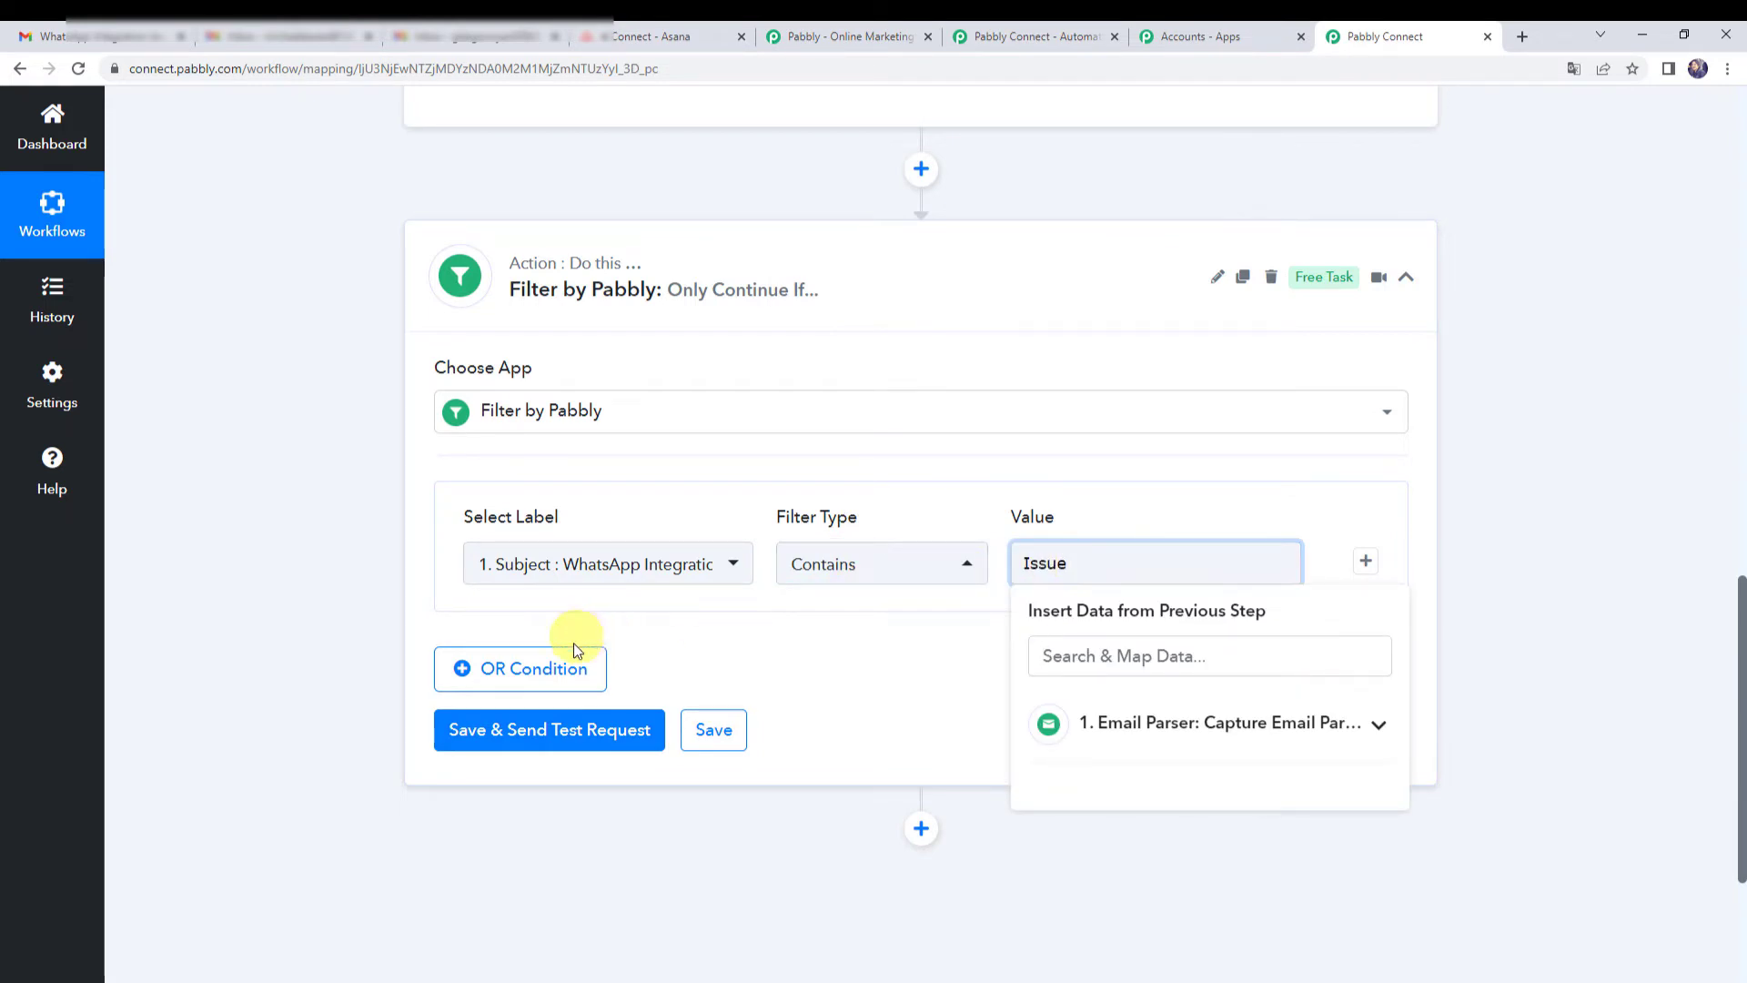
# - Add an OR condition to the filter requiring the email Subject to Contain "Unable"
pyautogui.click(507, 671)
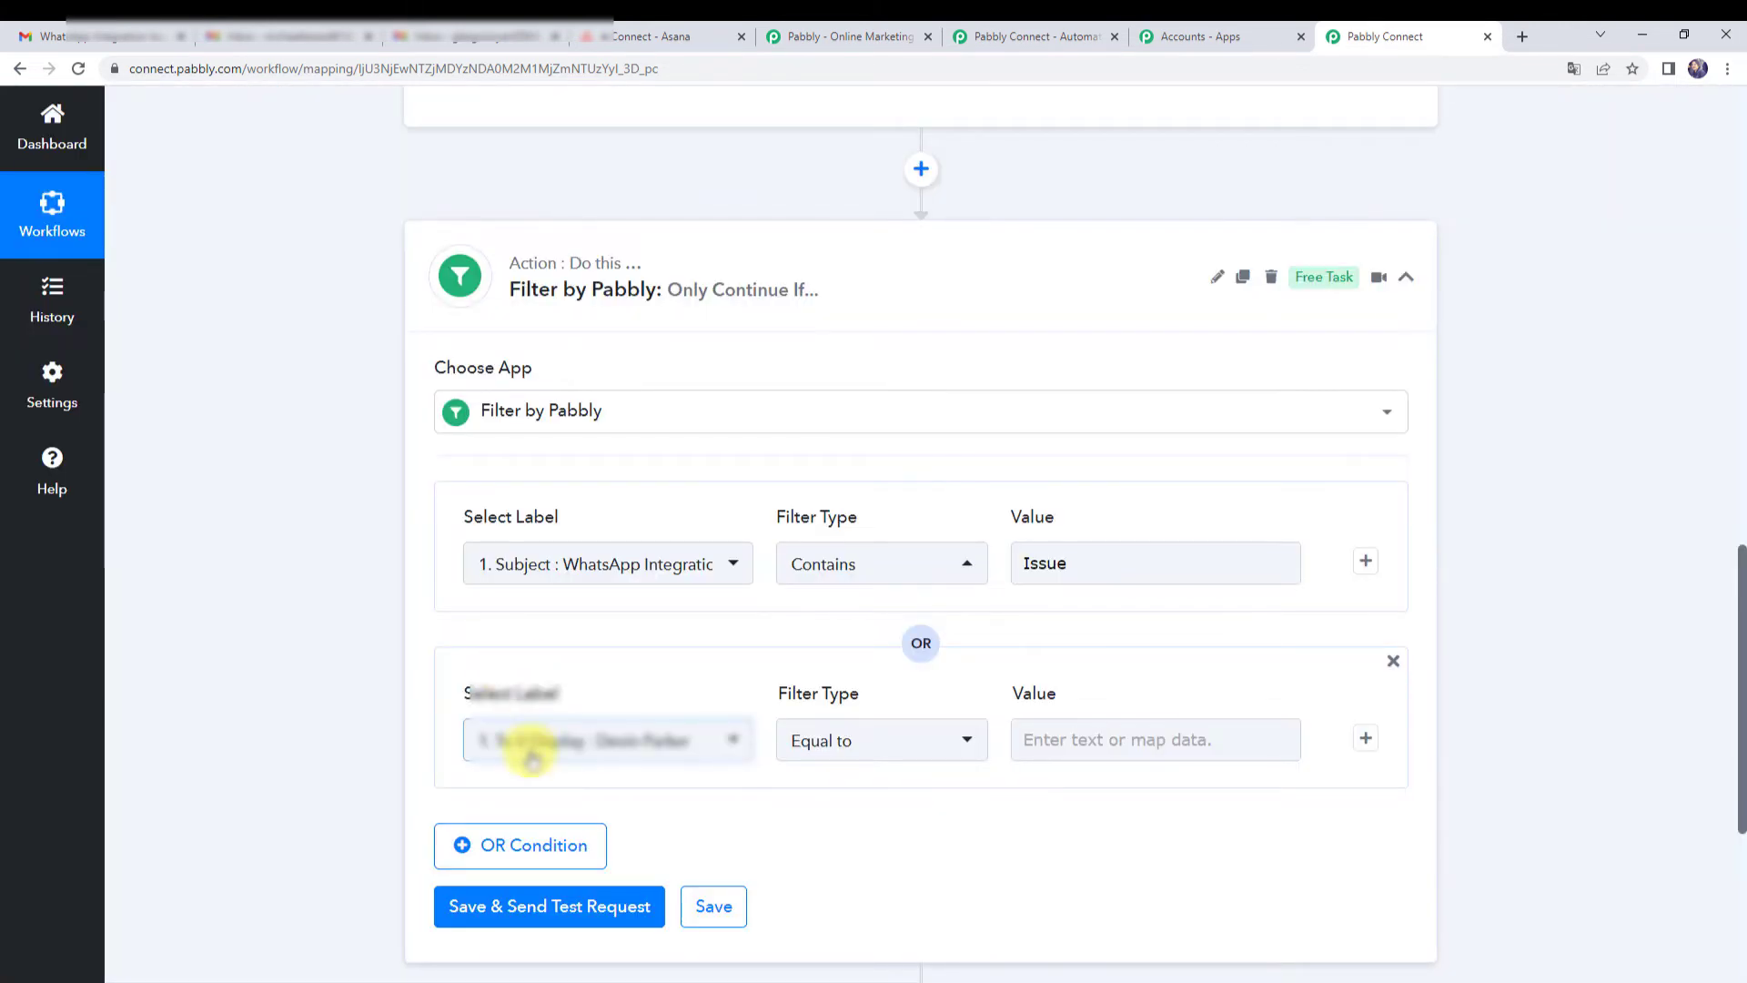
pyautogui.click(532, 757)
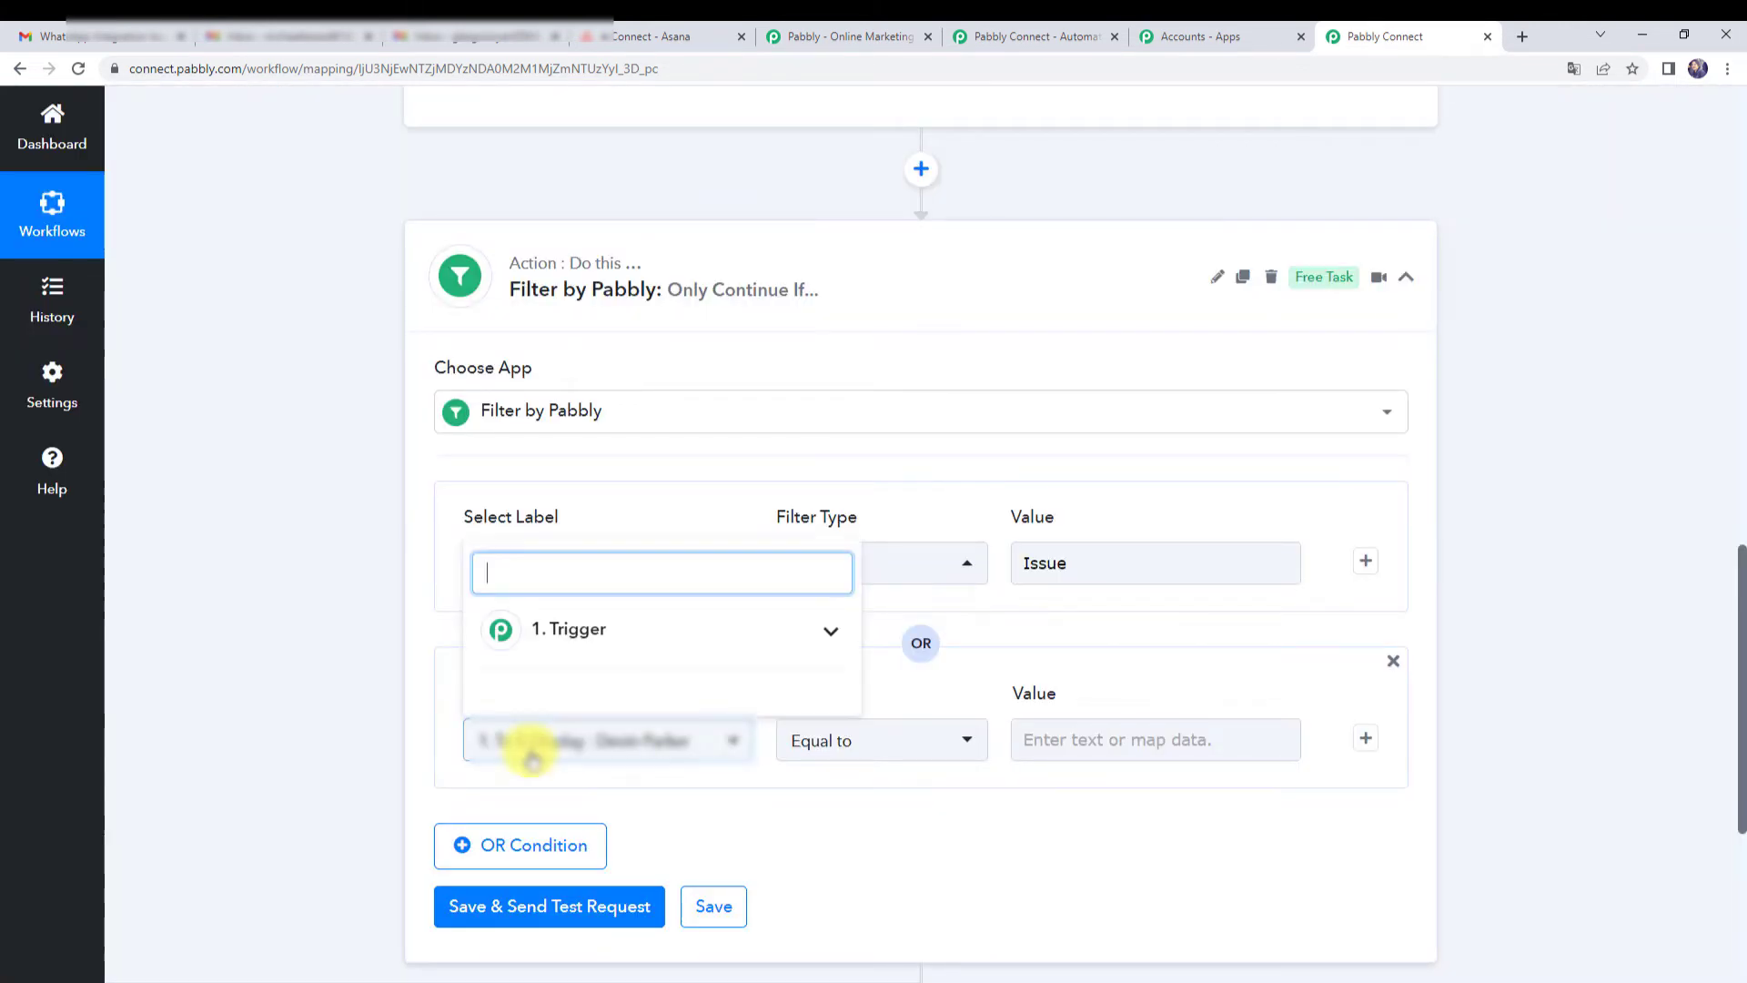
pyautogui.click(572, 657)
pyautogui.write('su')
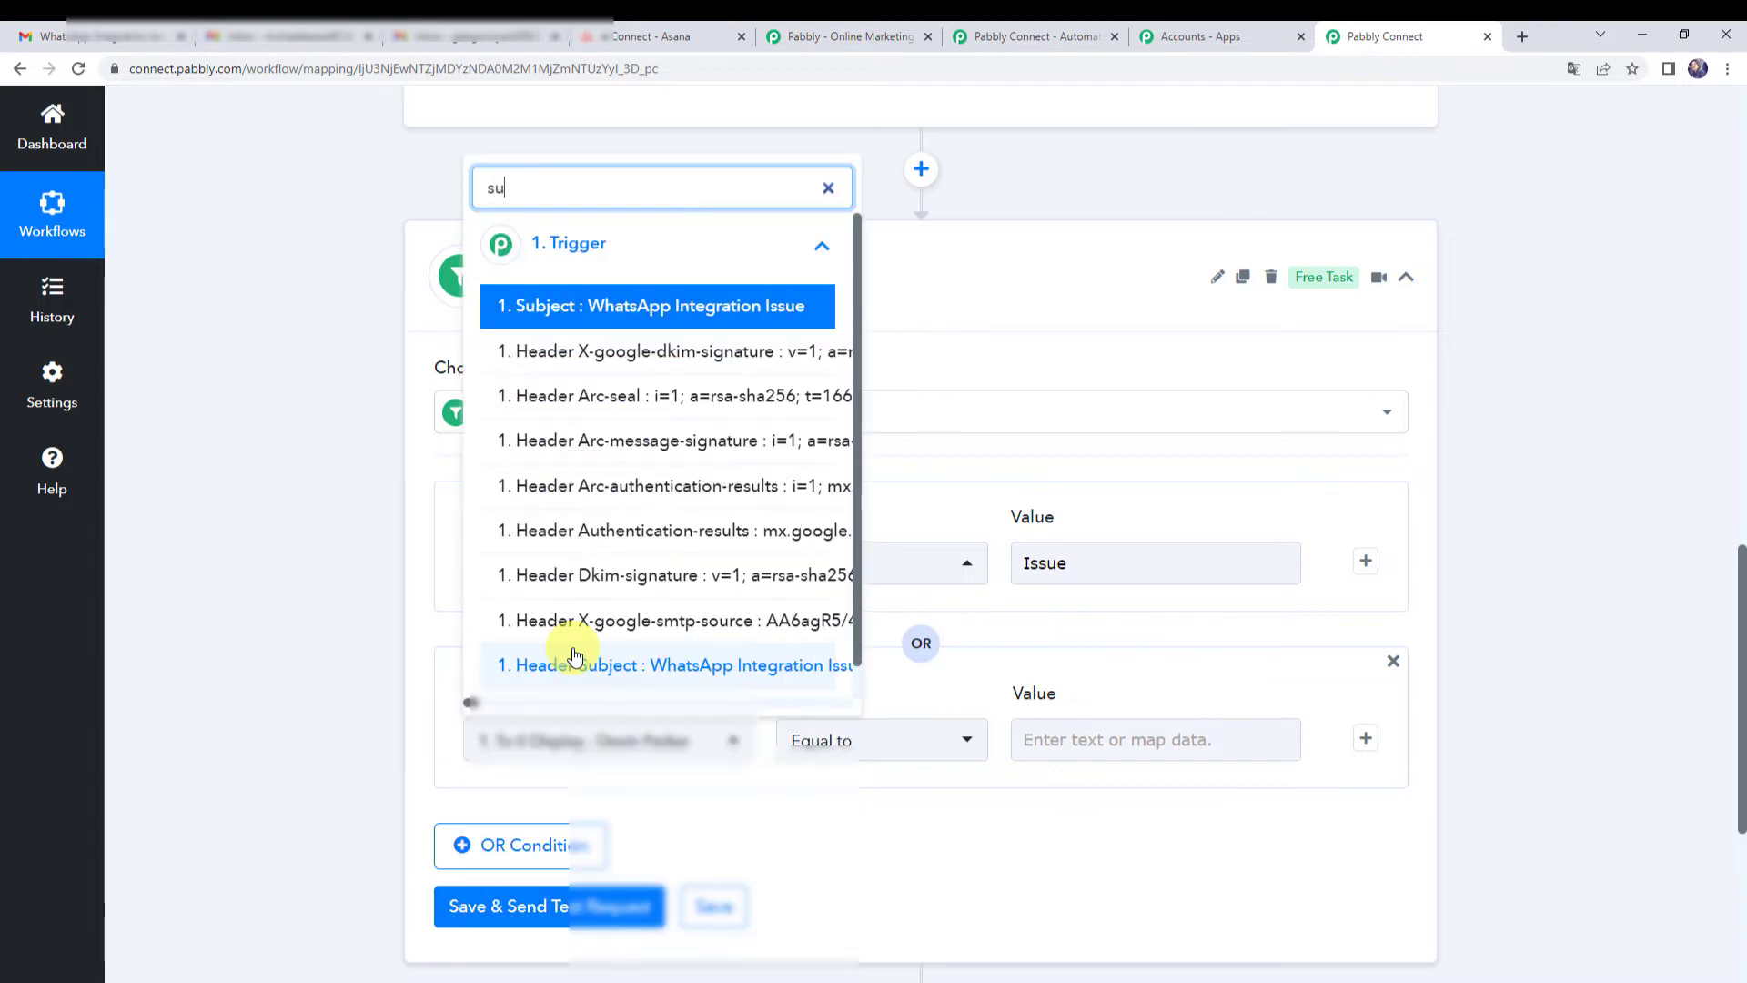
pyautogui.write('bje')
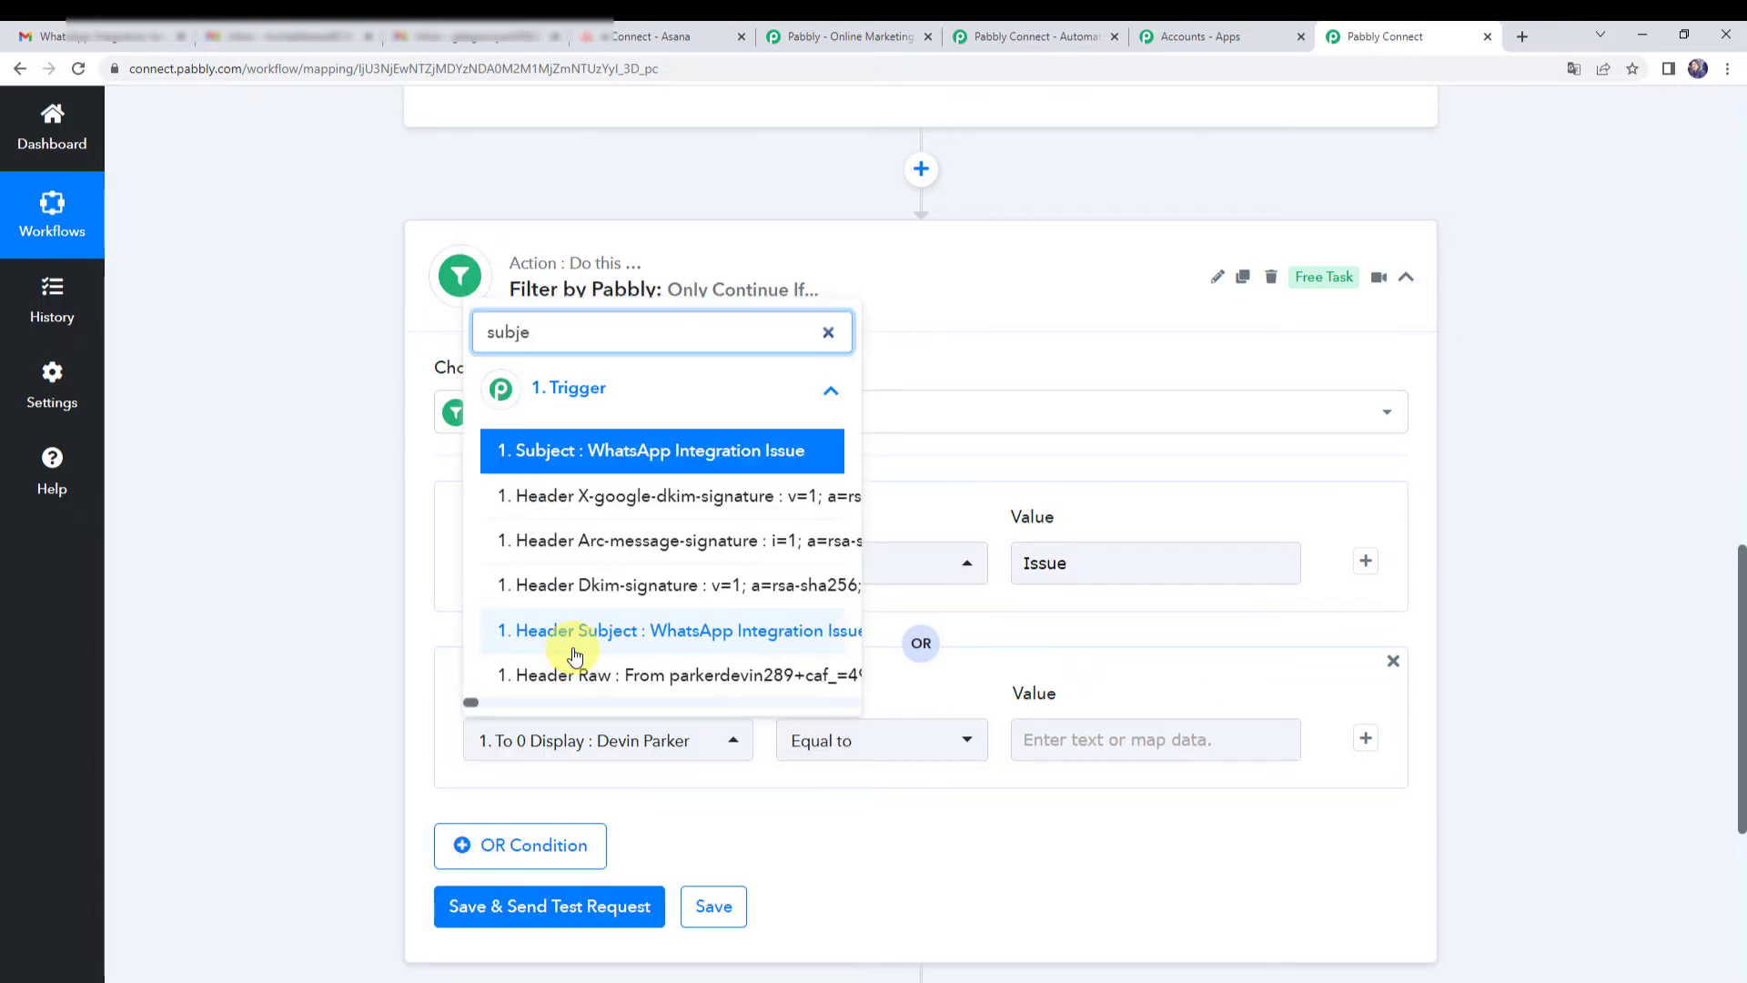
pyautogui.click(608, 450)
pyautogui.click(851, 746)
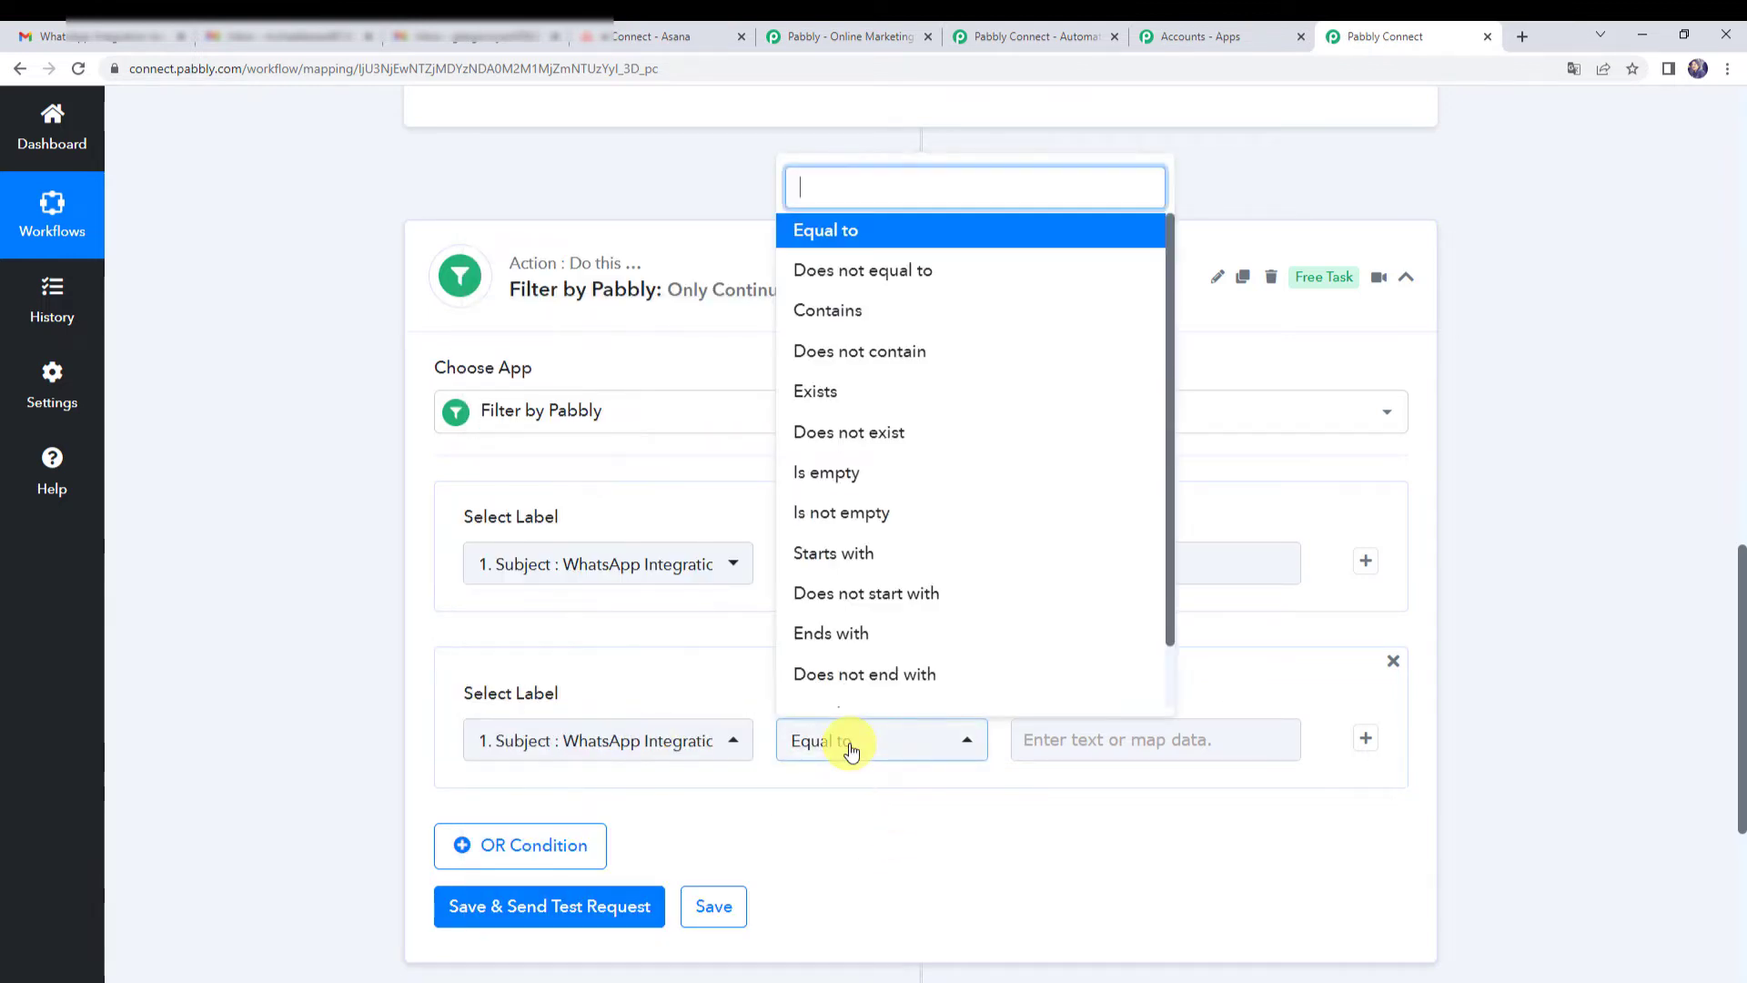
pyautogui.click(875, 311)
pyautogui.click(1065, 741)
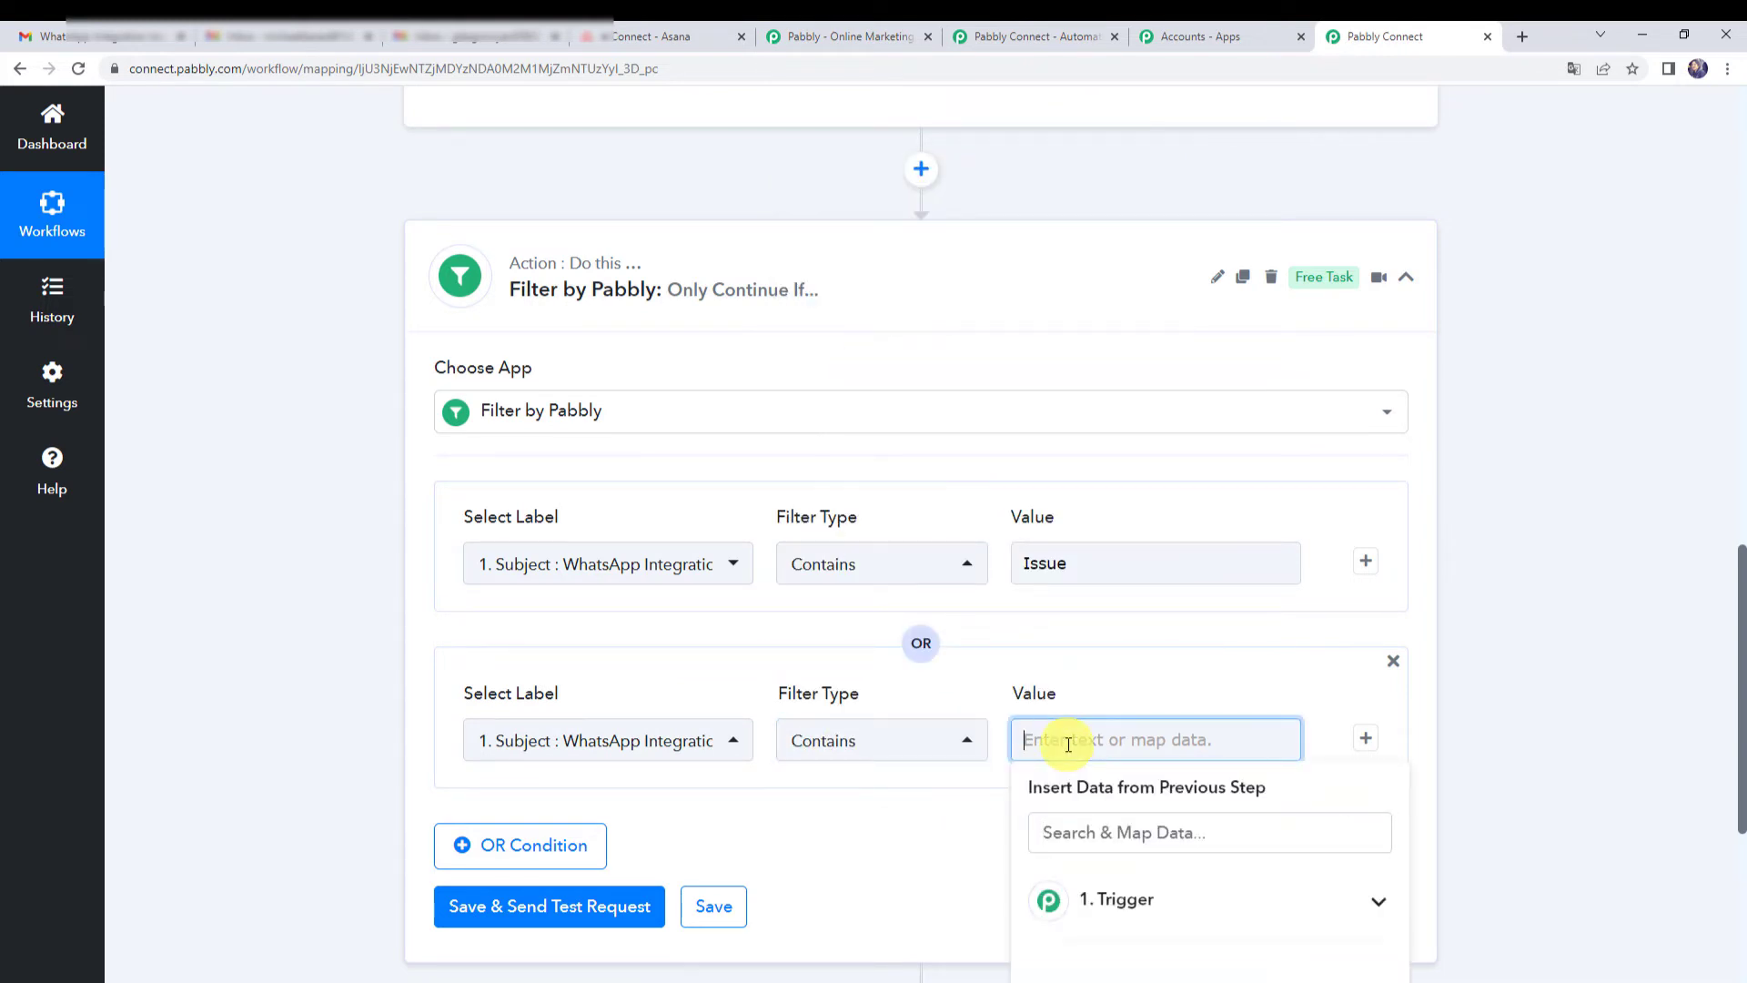
pyautogui.write('Unable')
pyautogui.click(966, 757)
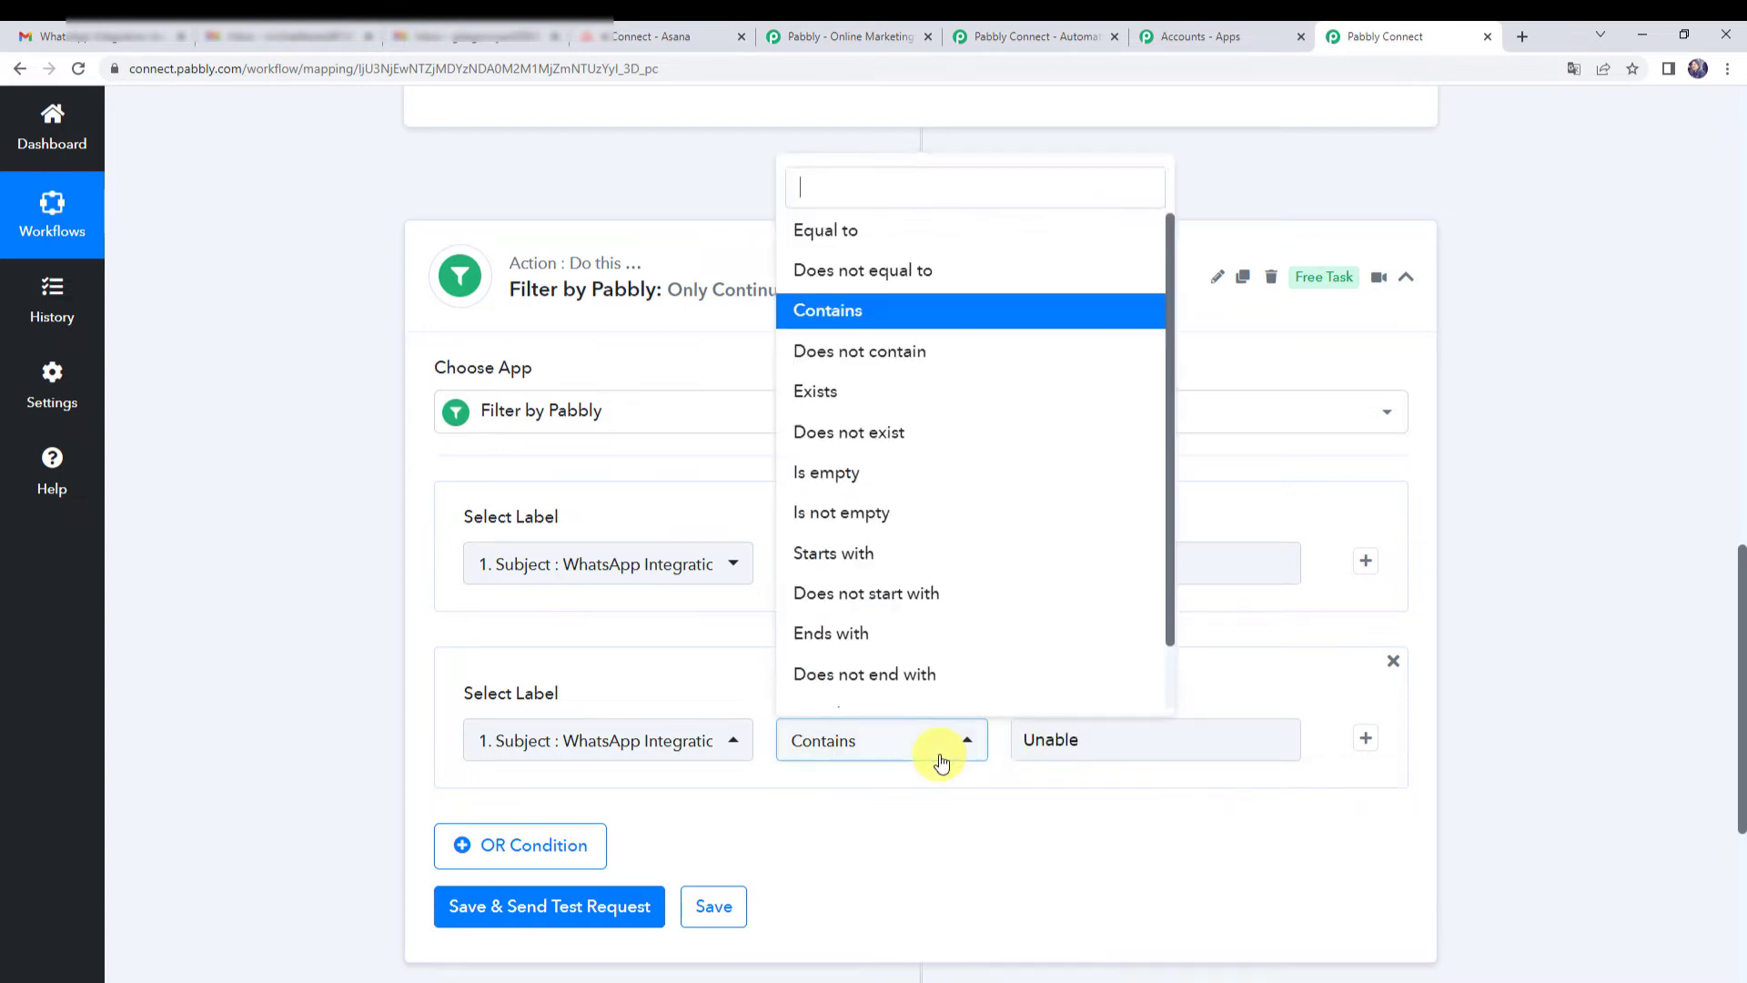
pyautogui.click(872, 805)
# - Add another OR condition requiring the email Subject to Contain "Problem", with a capital P
pyautogui.scroll(-2, 1145, 561)
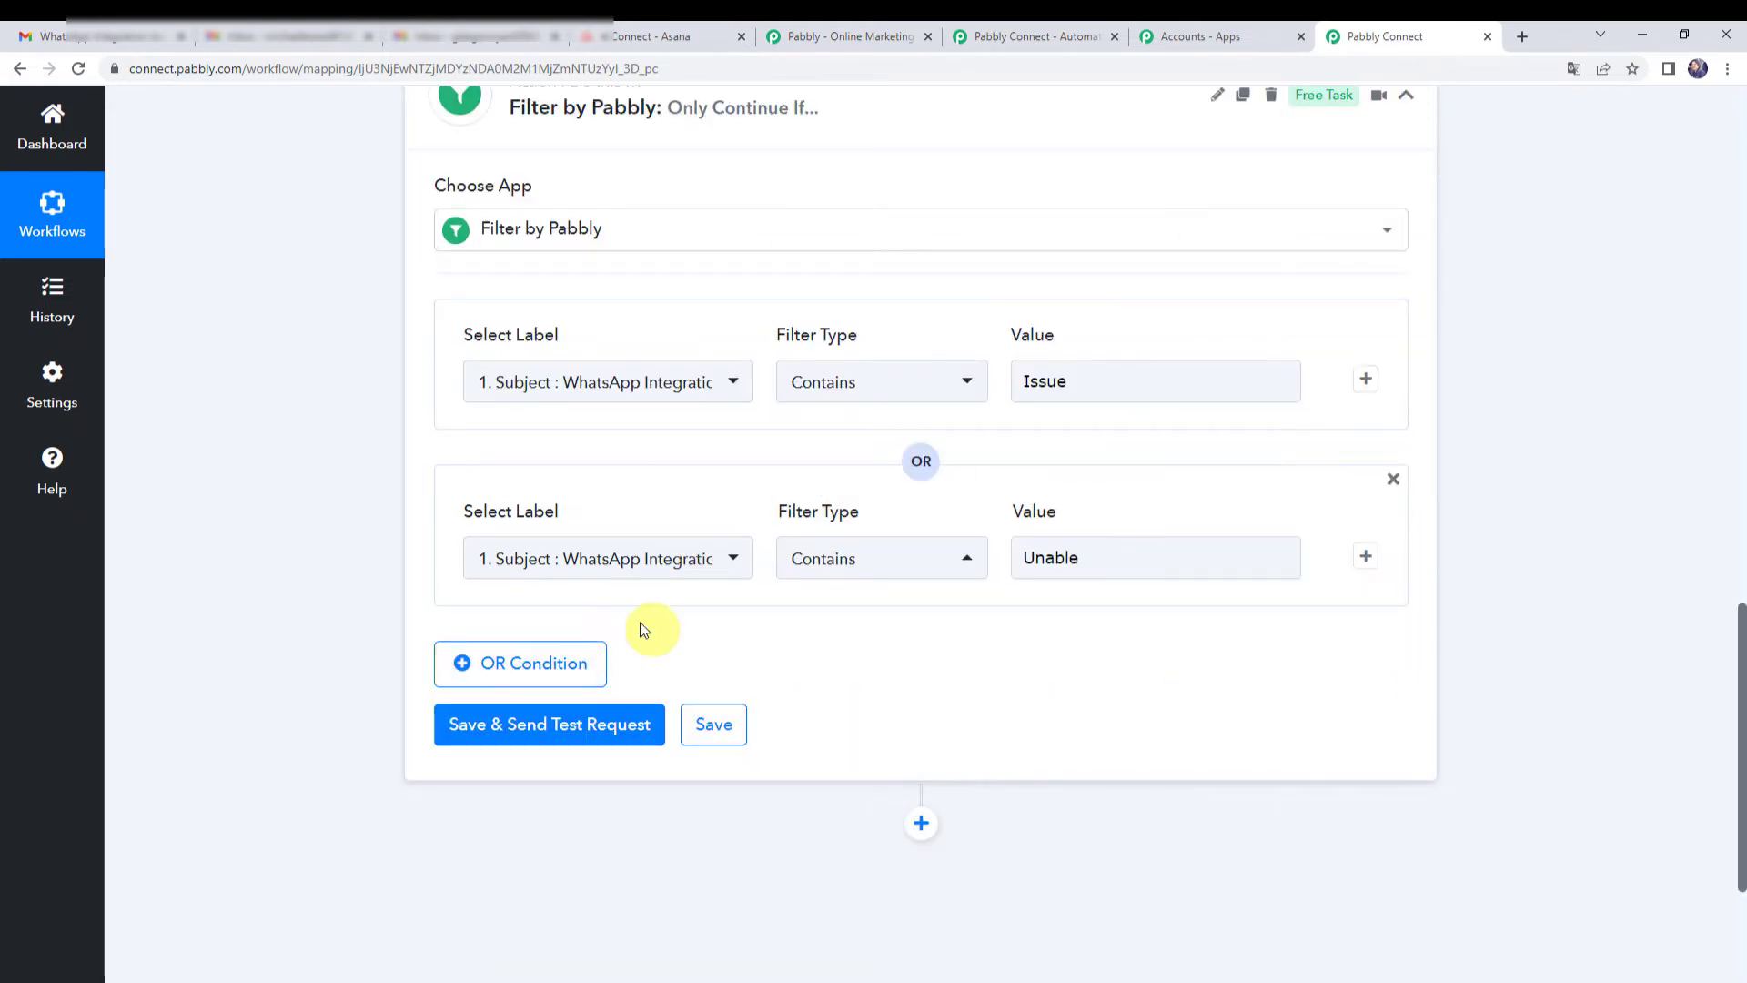
pyautogui.click(515, 670)
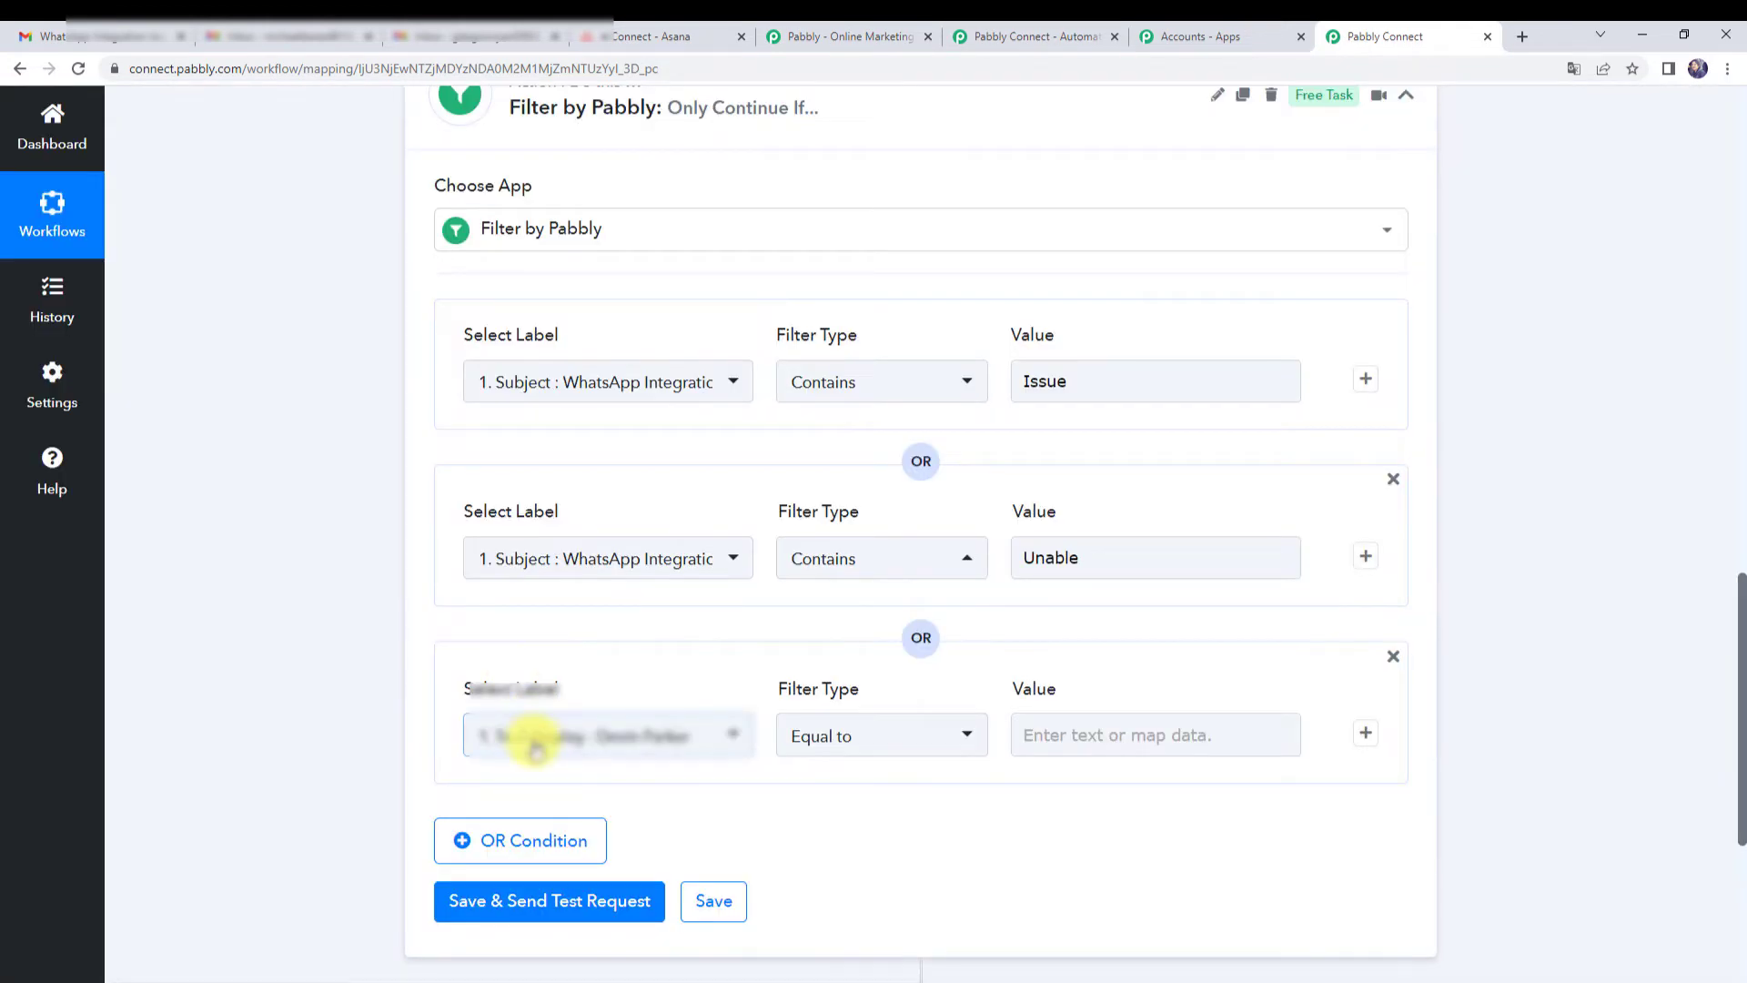
pyautogui.click(535, 748)
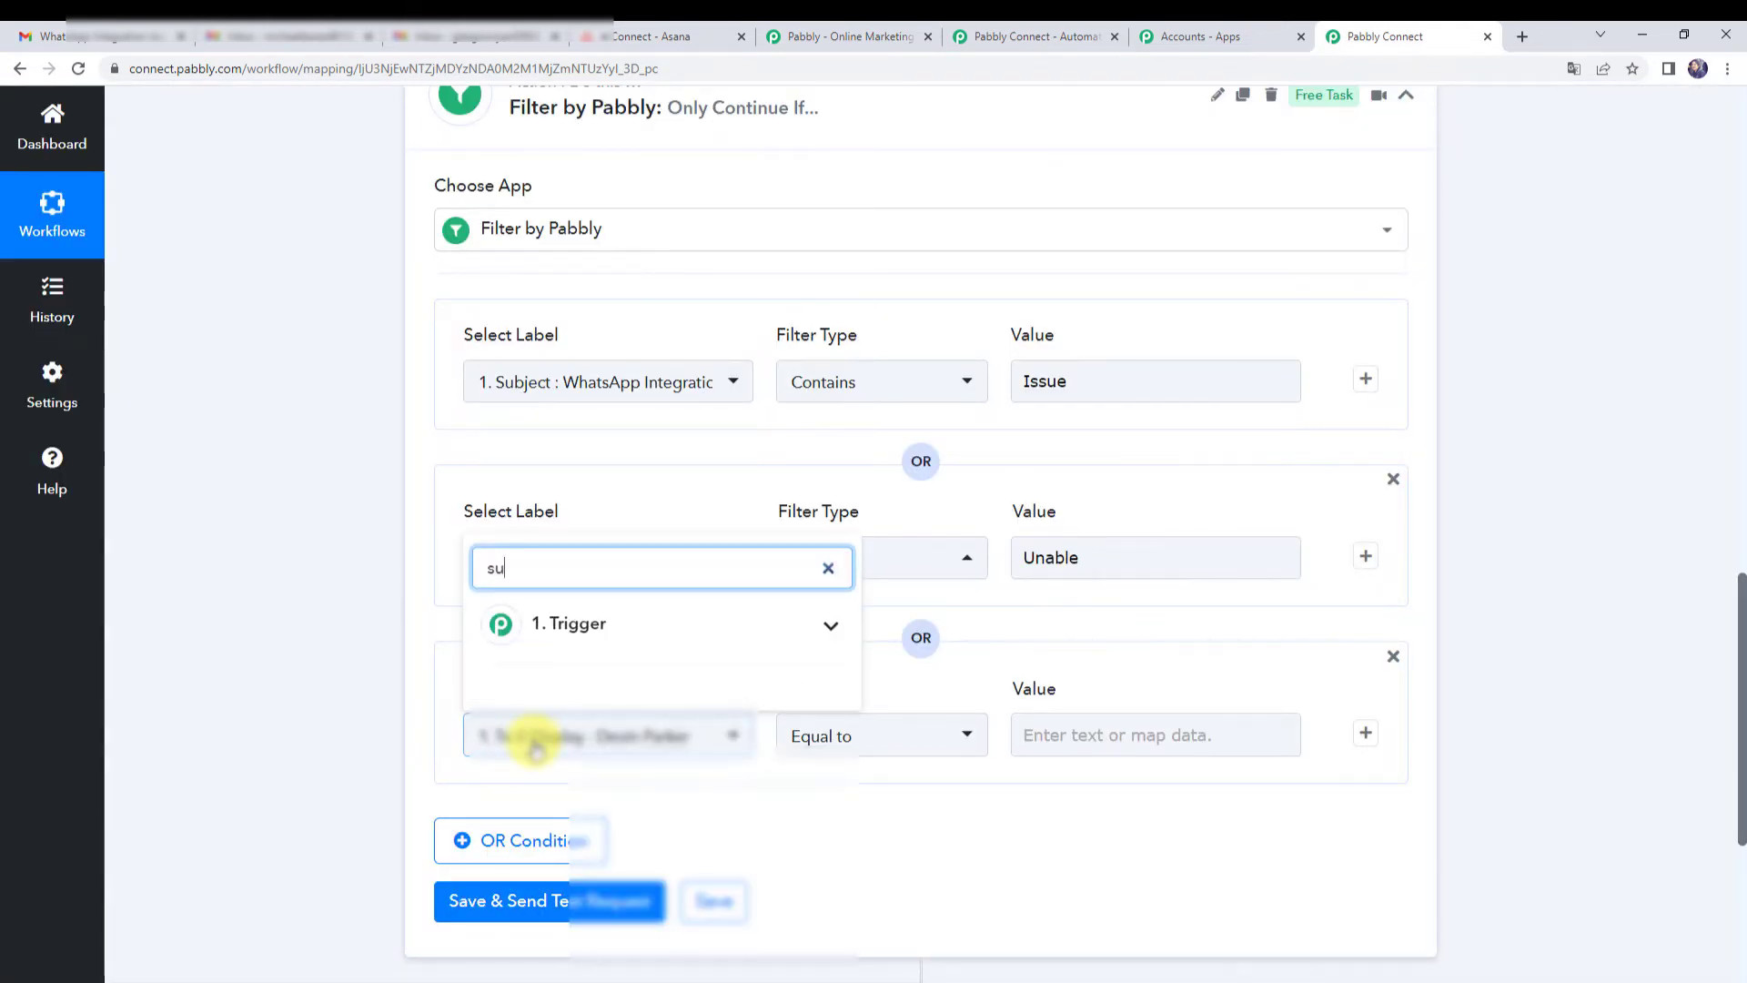
pyautogui.click(605, 624)
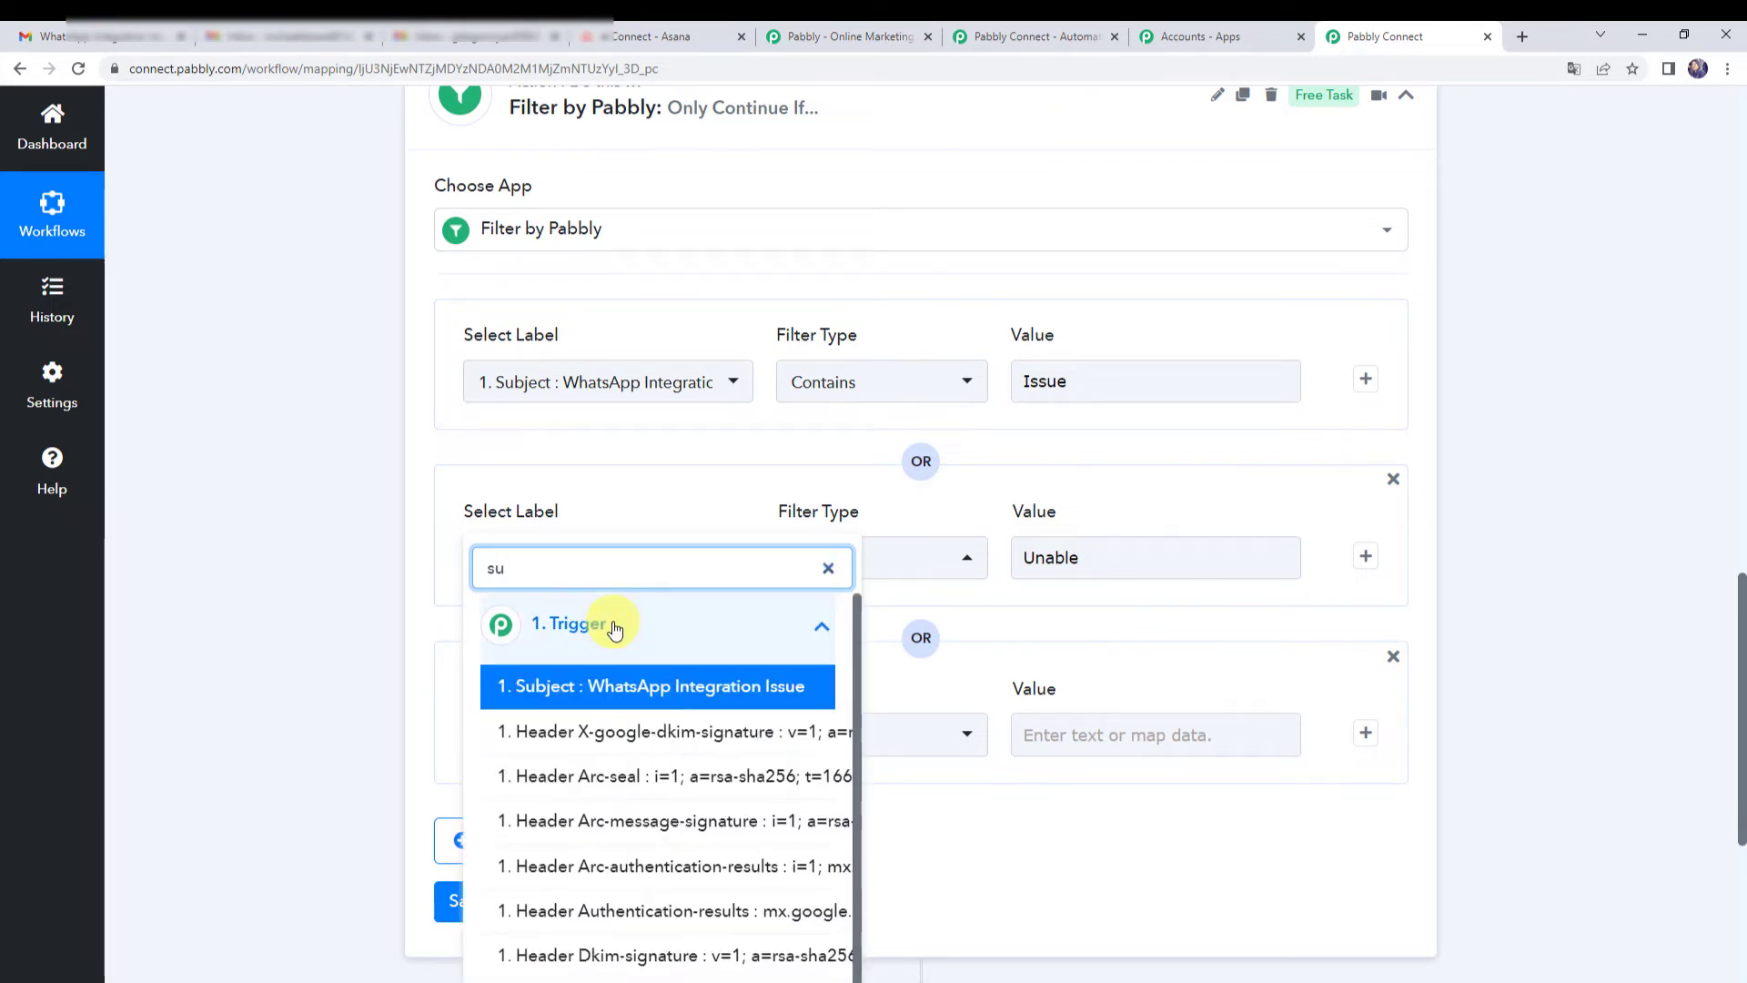
pyautogui.click(612, 686)
pyautogui.click(874, 733)
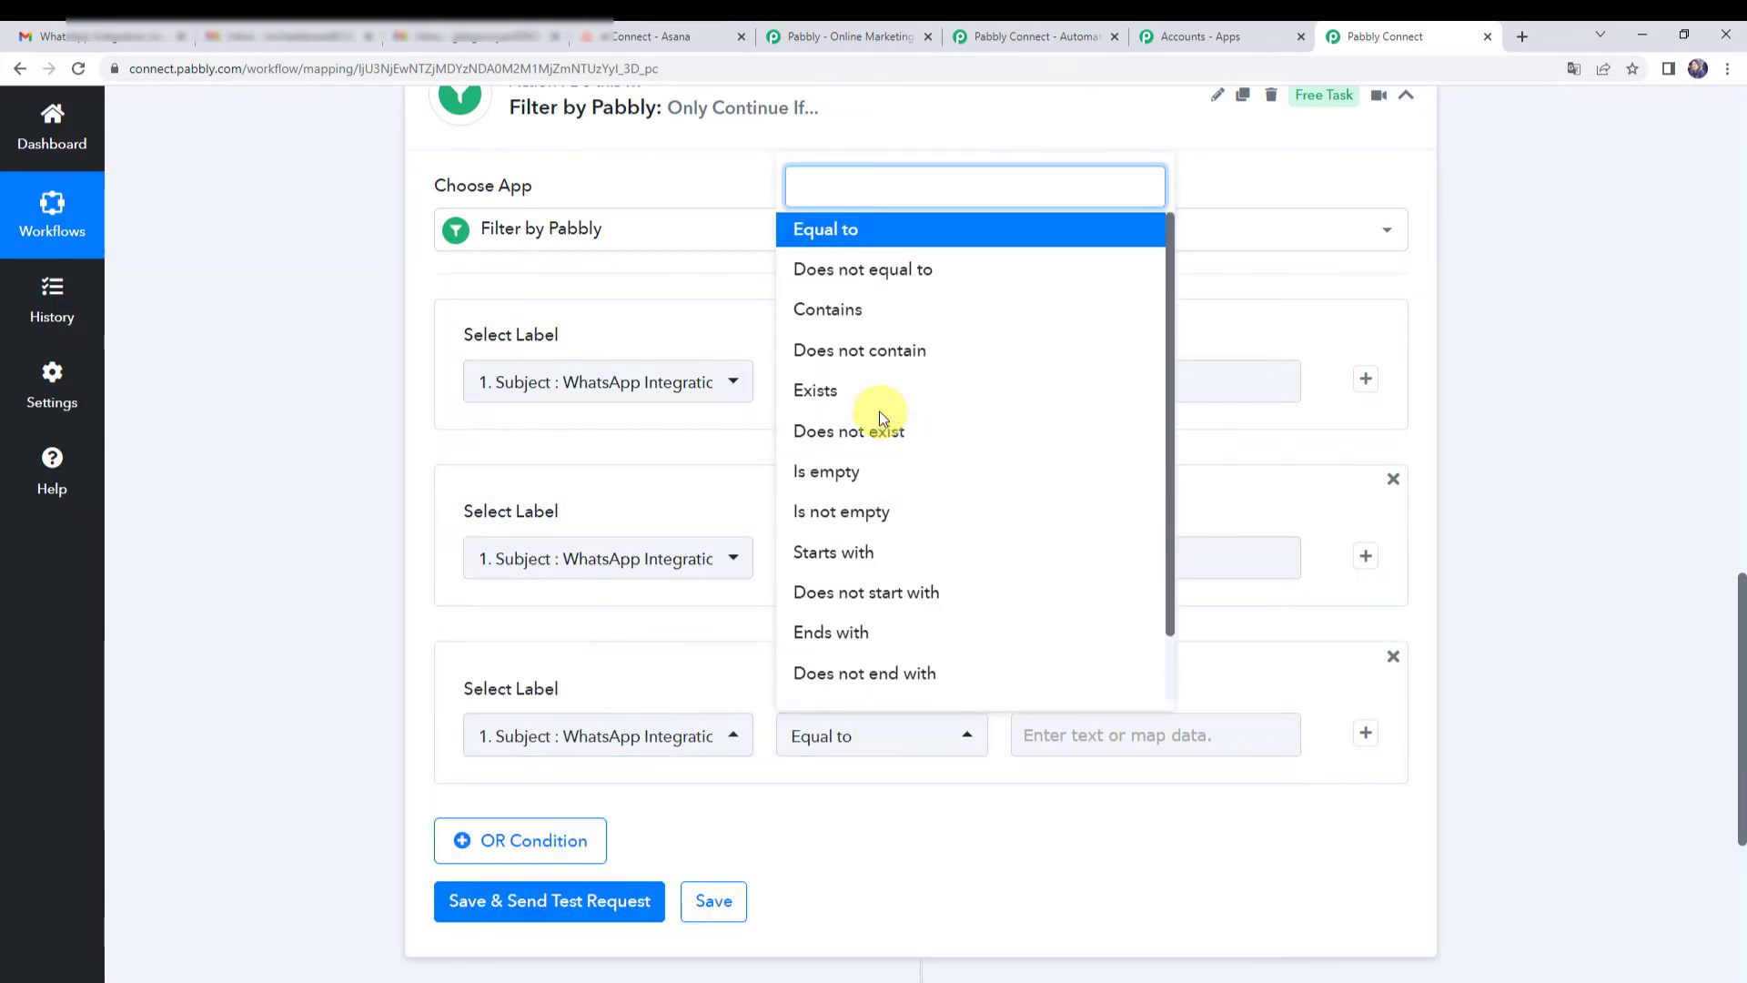
pyautogui.click(887, 310)
pyautogui.click(1046, 752)
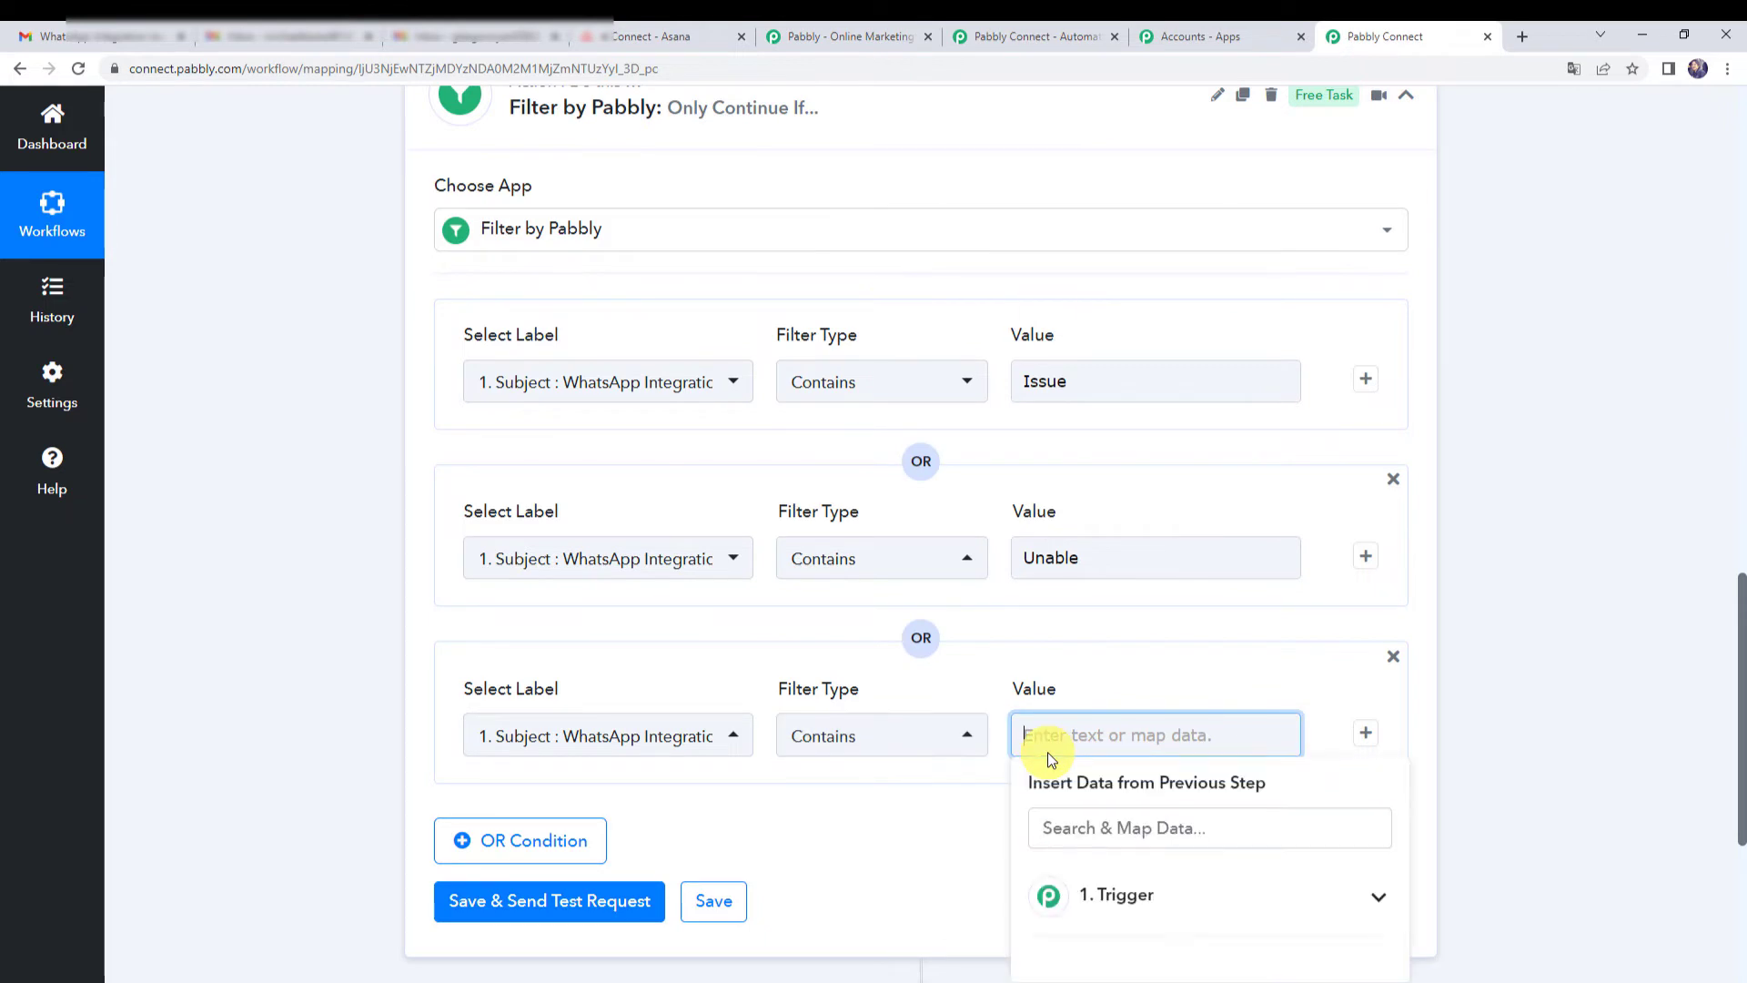
pyautogui.write('problem')
pyautogui.click(910, 826)
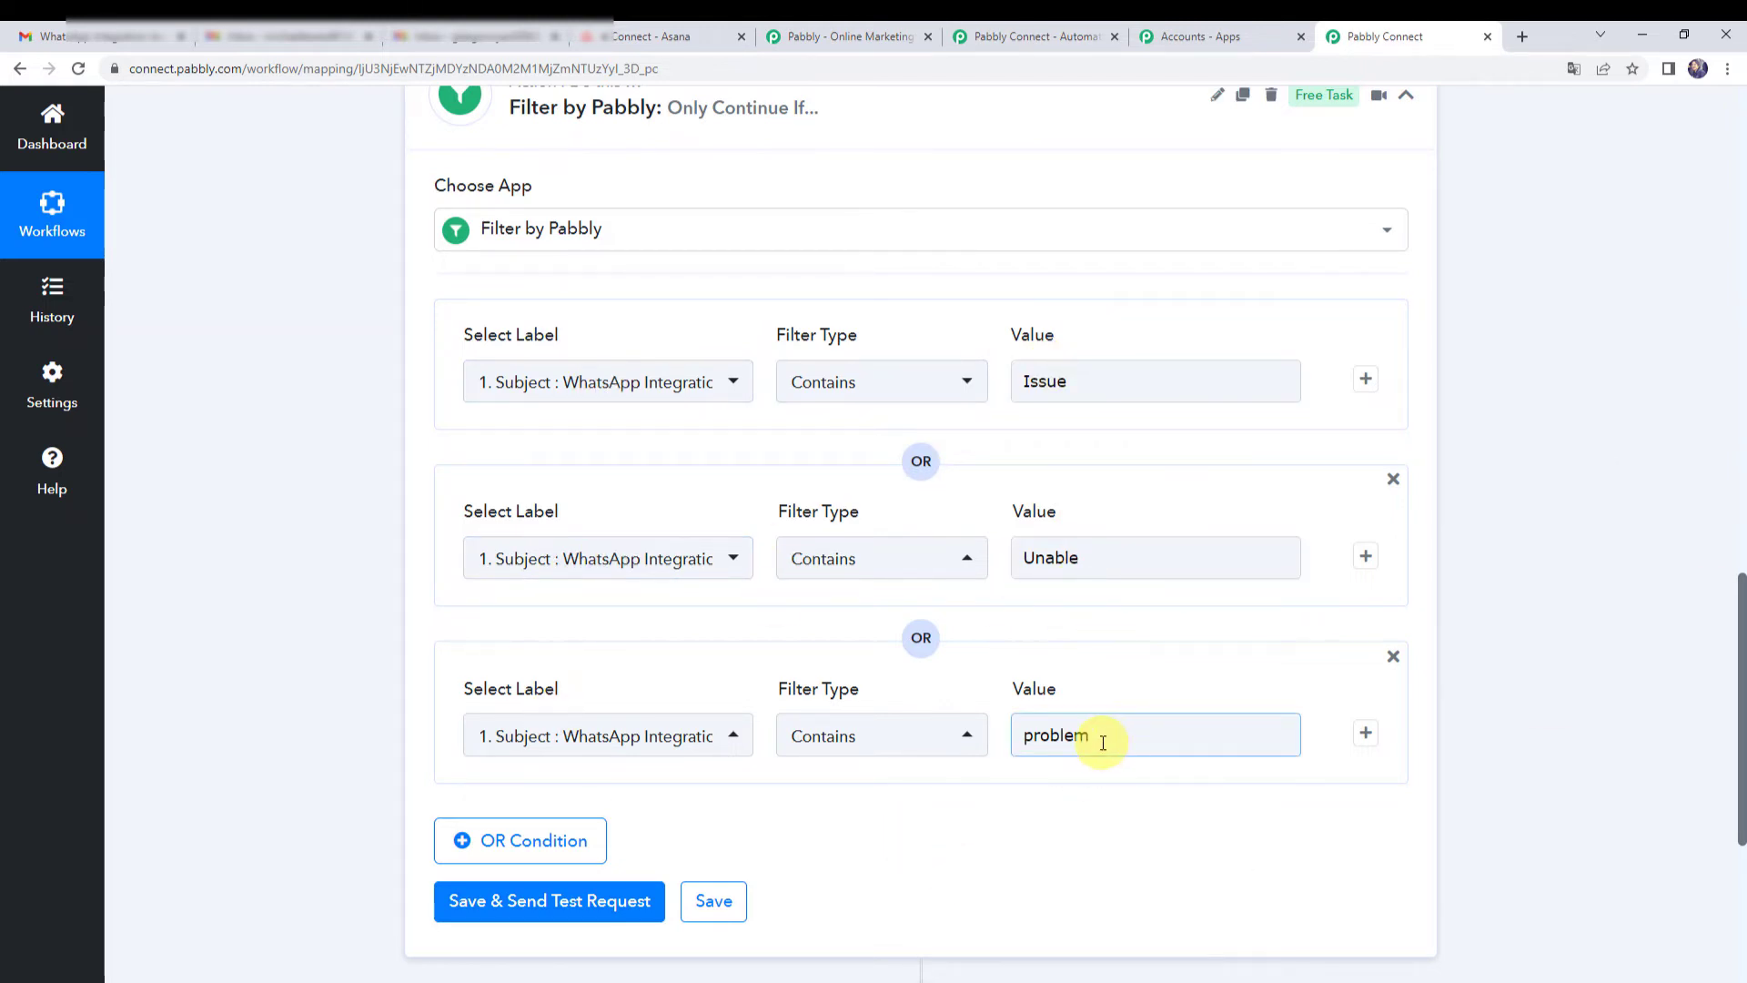
pyautogui.click(1030, 734)
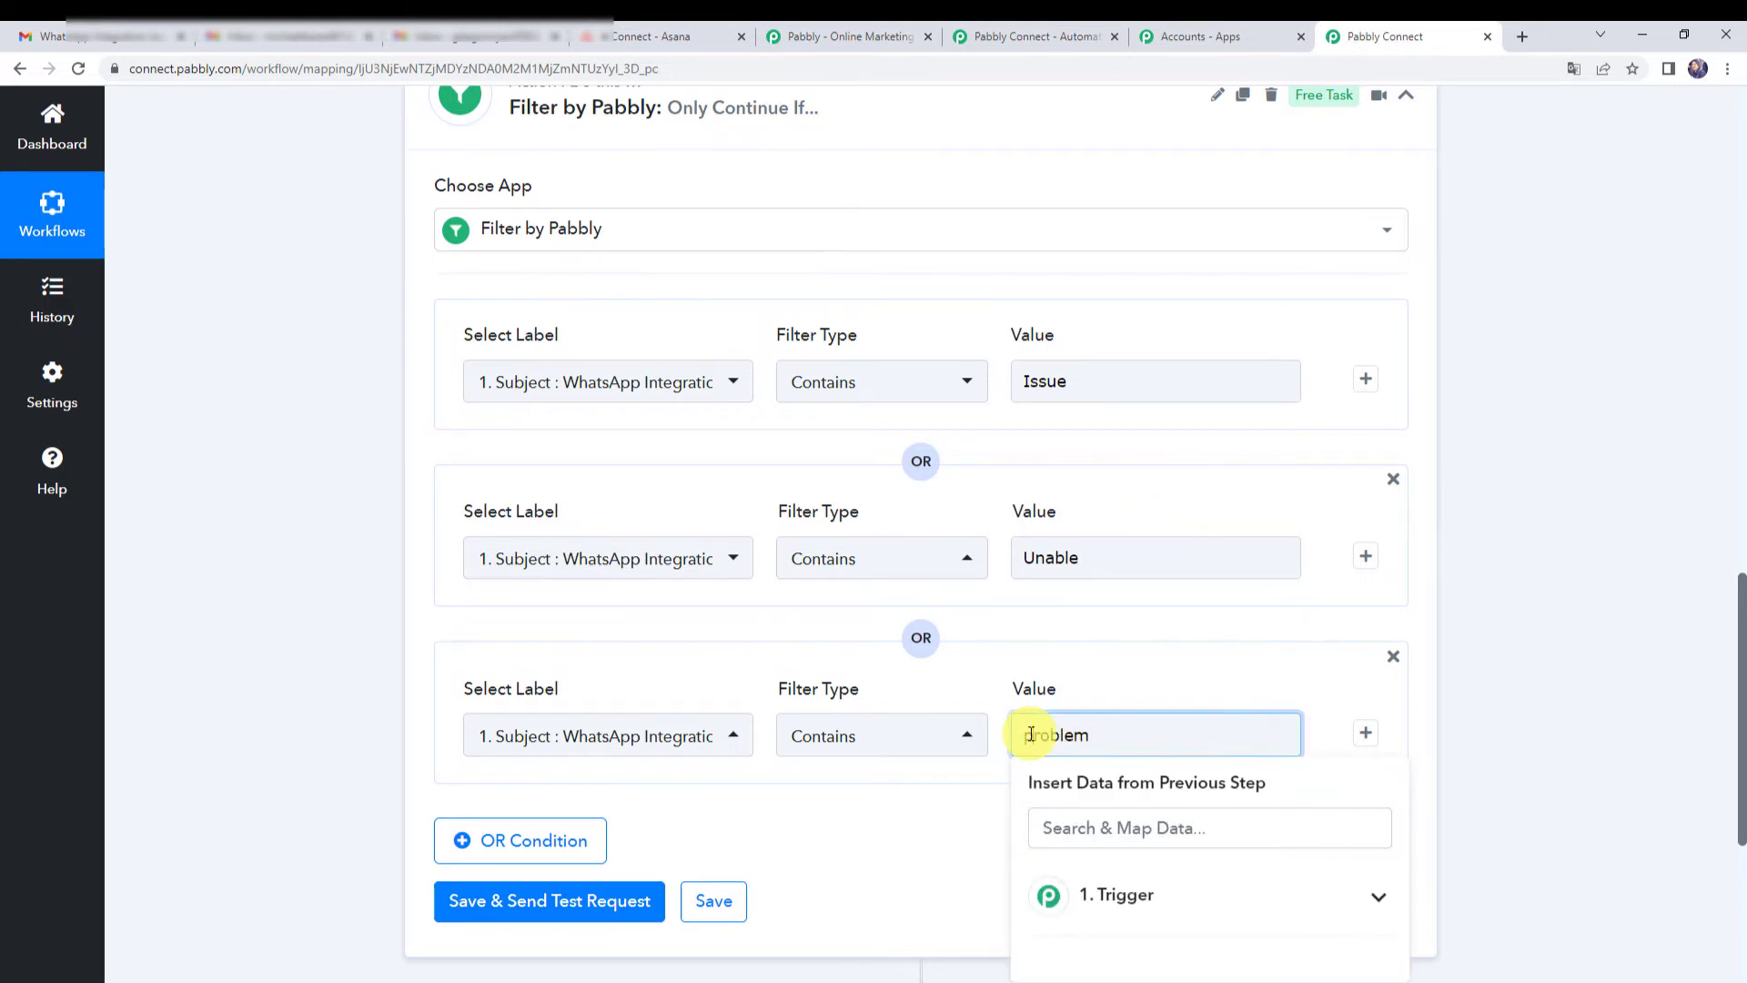
pyautogui.click(840, 789)
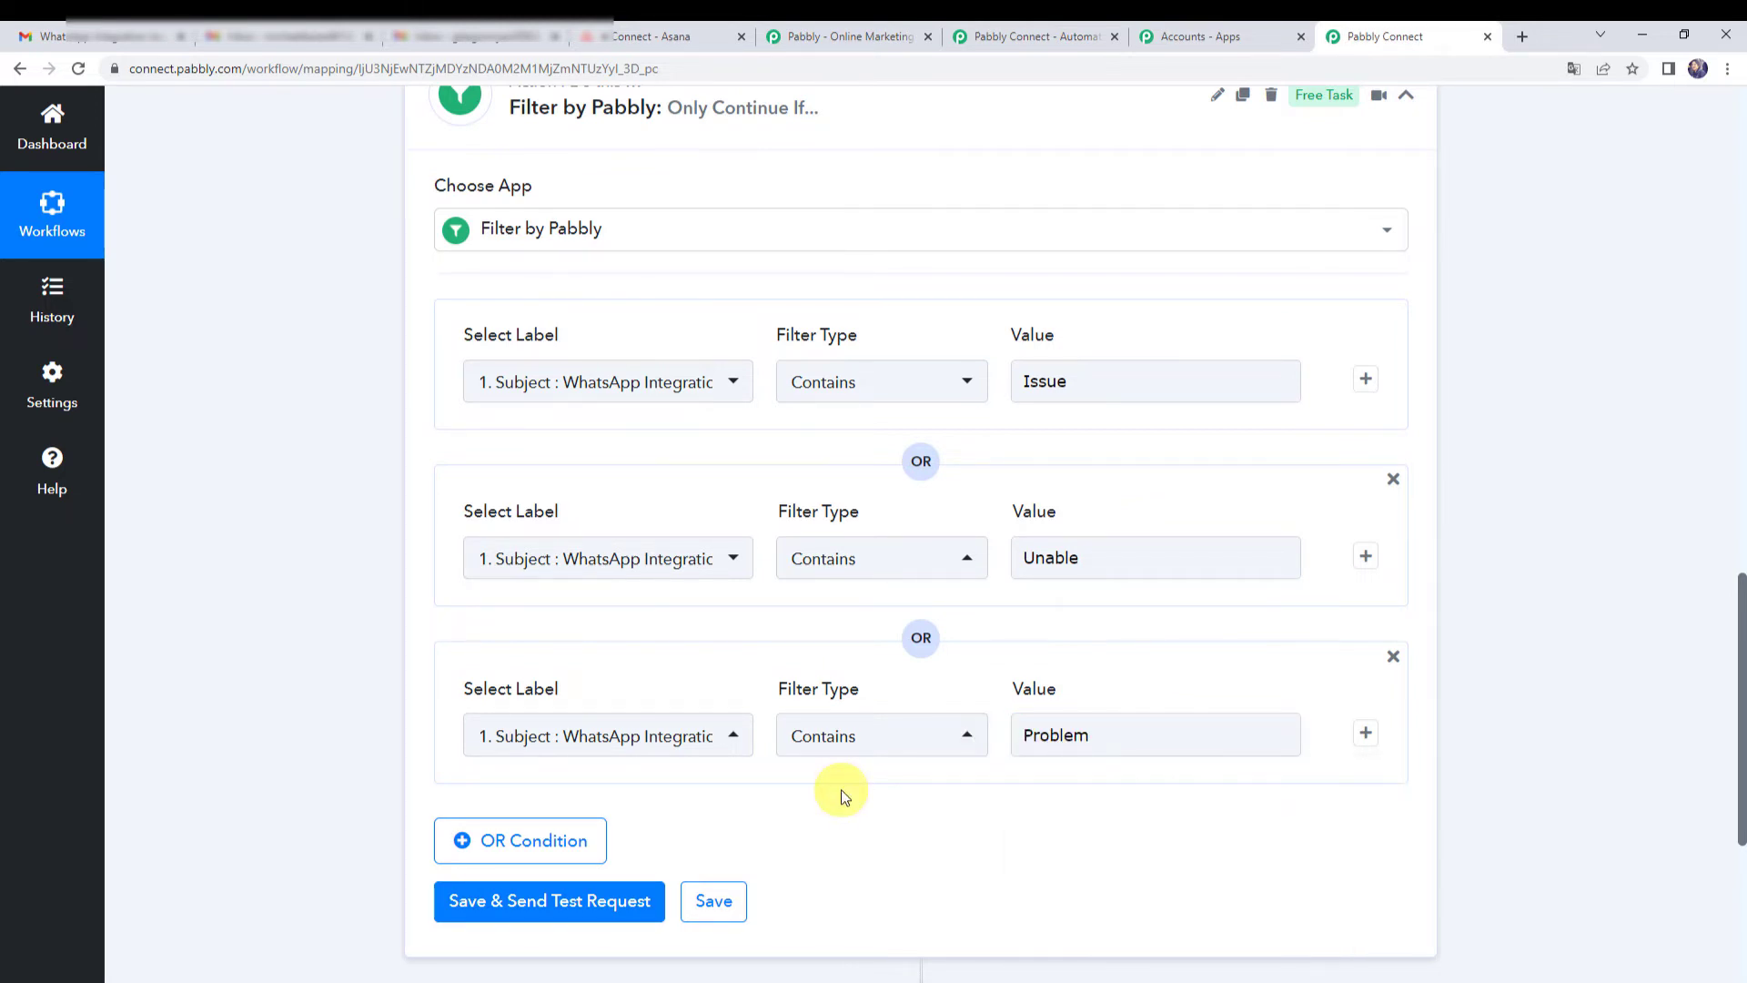
# - Save the filter with a test request and check the Status and Message values in its response
pyautogui.click(566, 900)
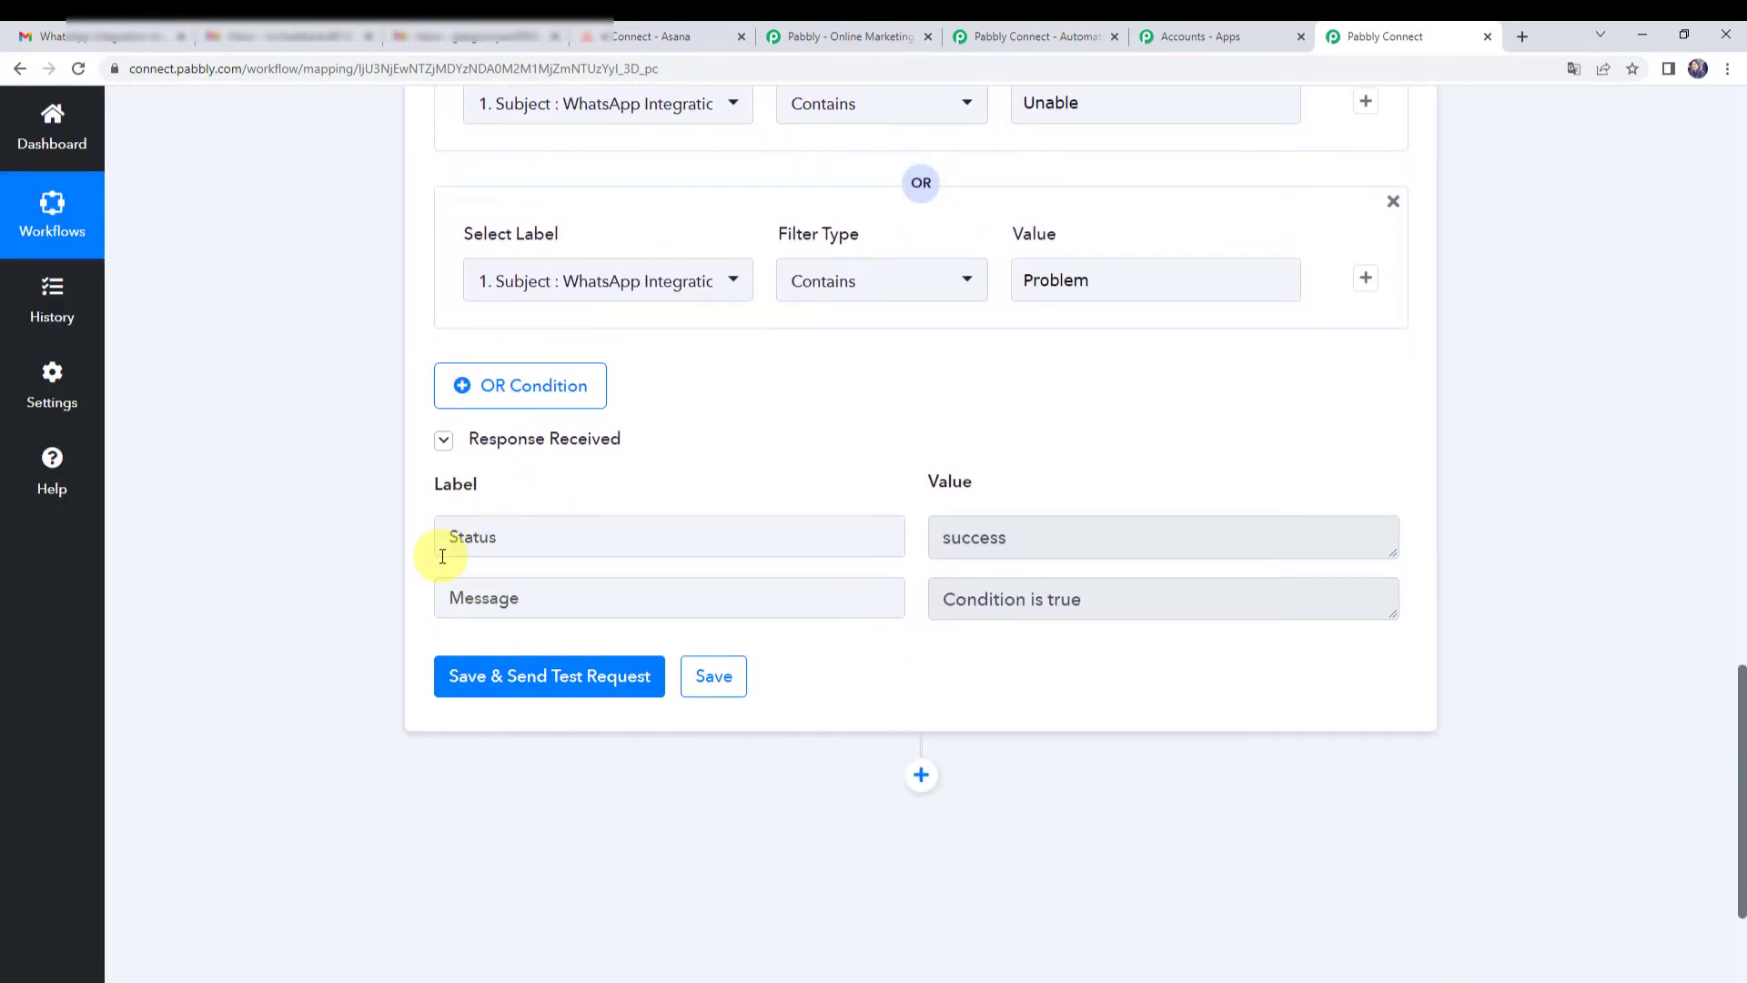
pyautogui.moveTo(460, 539); pyautogui.dragTo(995, 538)
pyautogui.click(1114, 526)
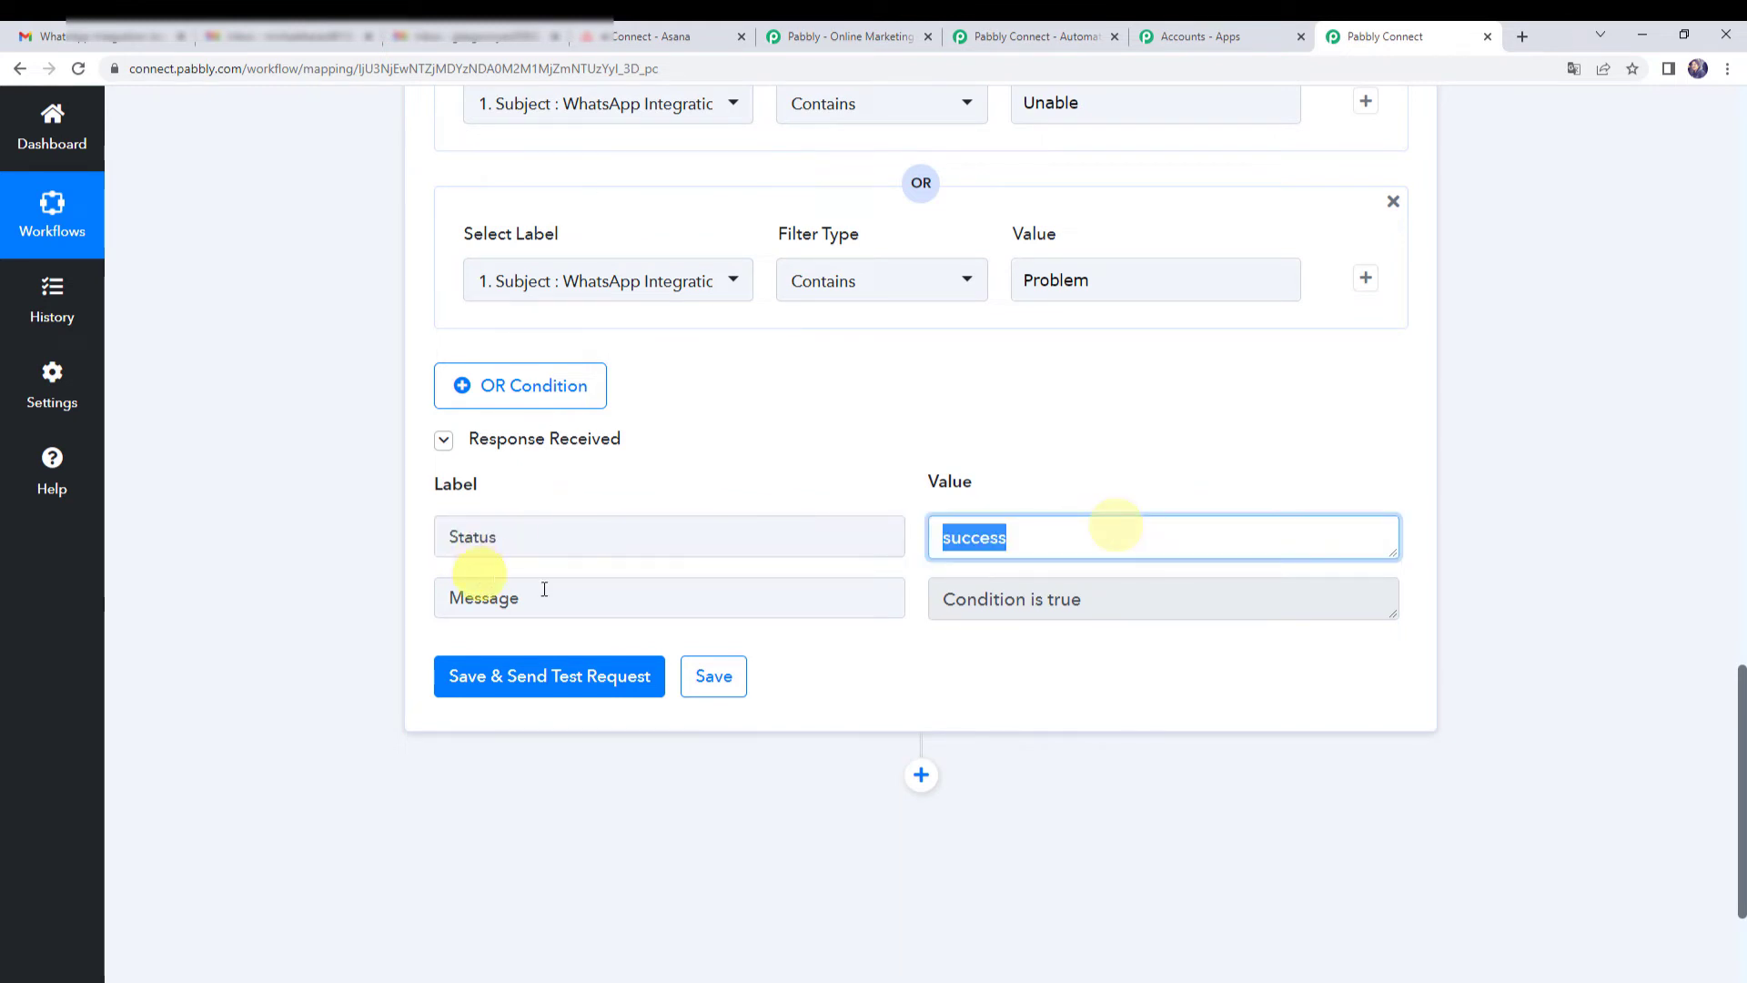
pyautogui.click(558, 593)
pyautogui.click(1215, 598)
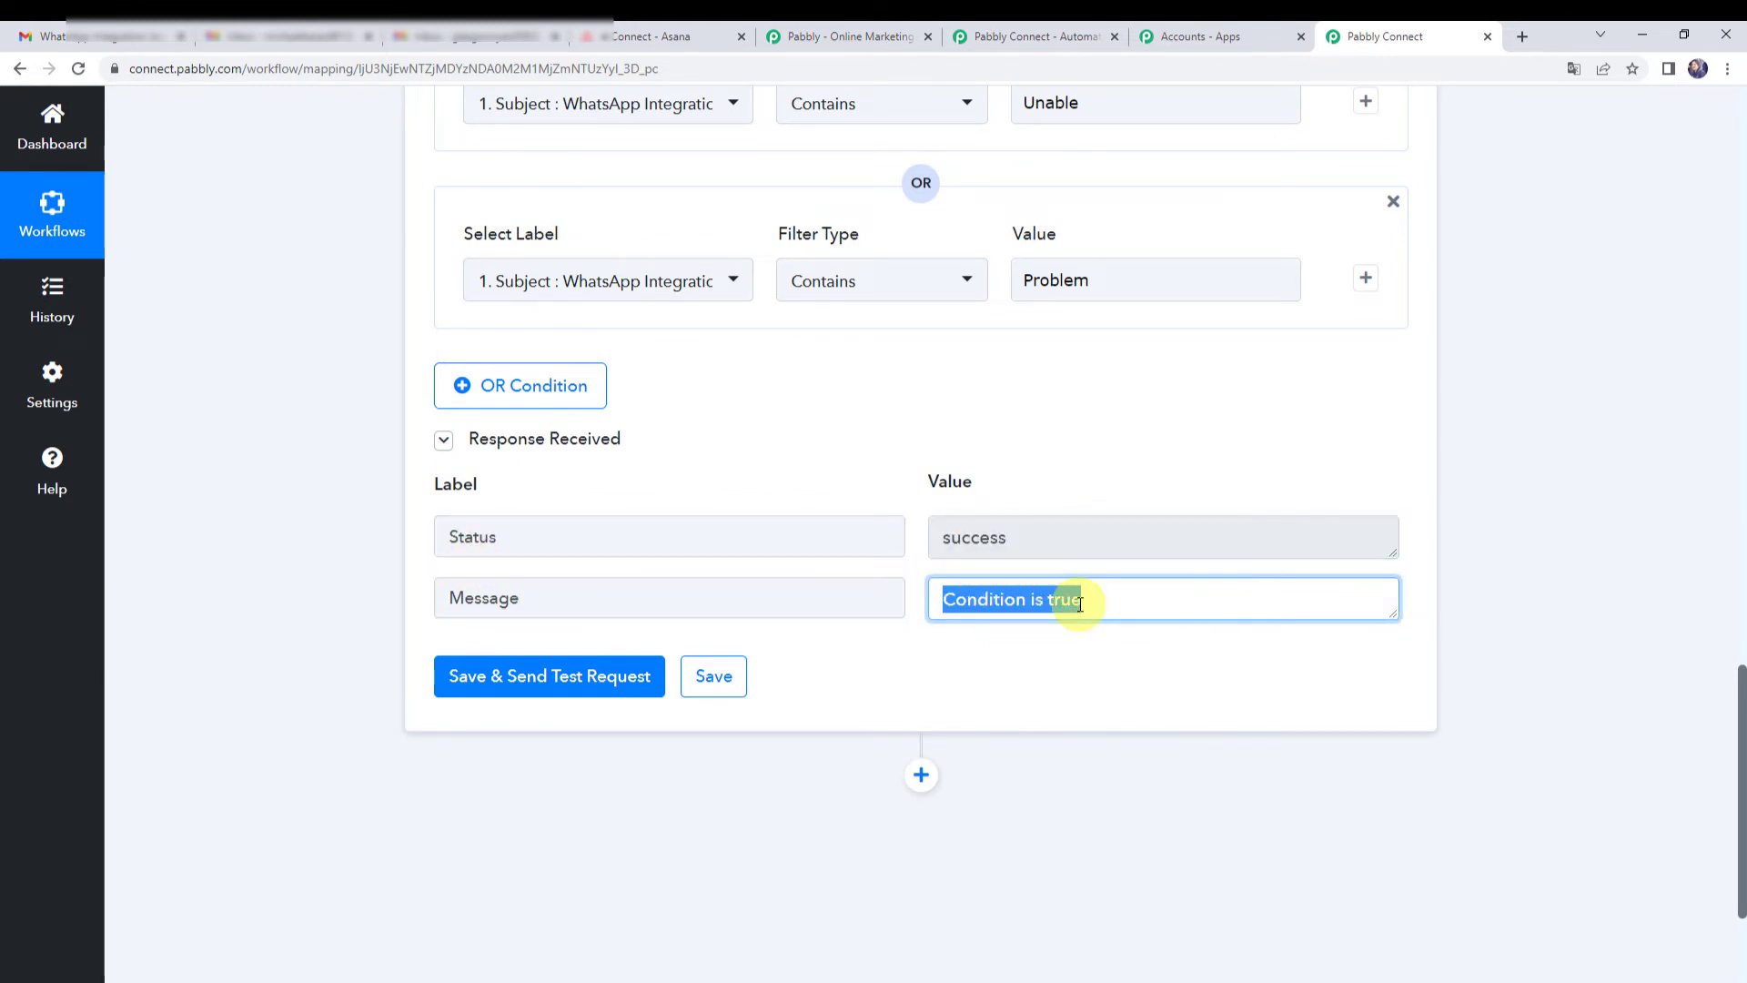
# - Review the first condition's Subject label and value against the Message in the filter's response
pyautogui.scroll(5, 1268, 711)
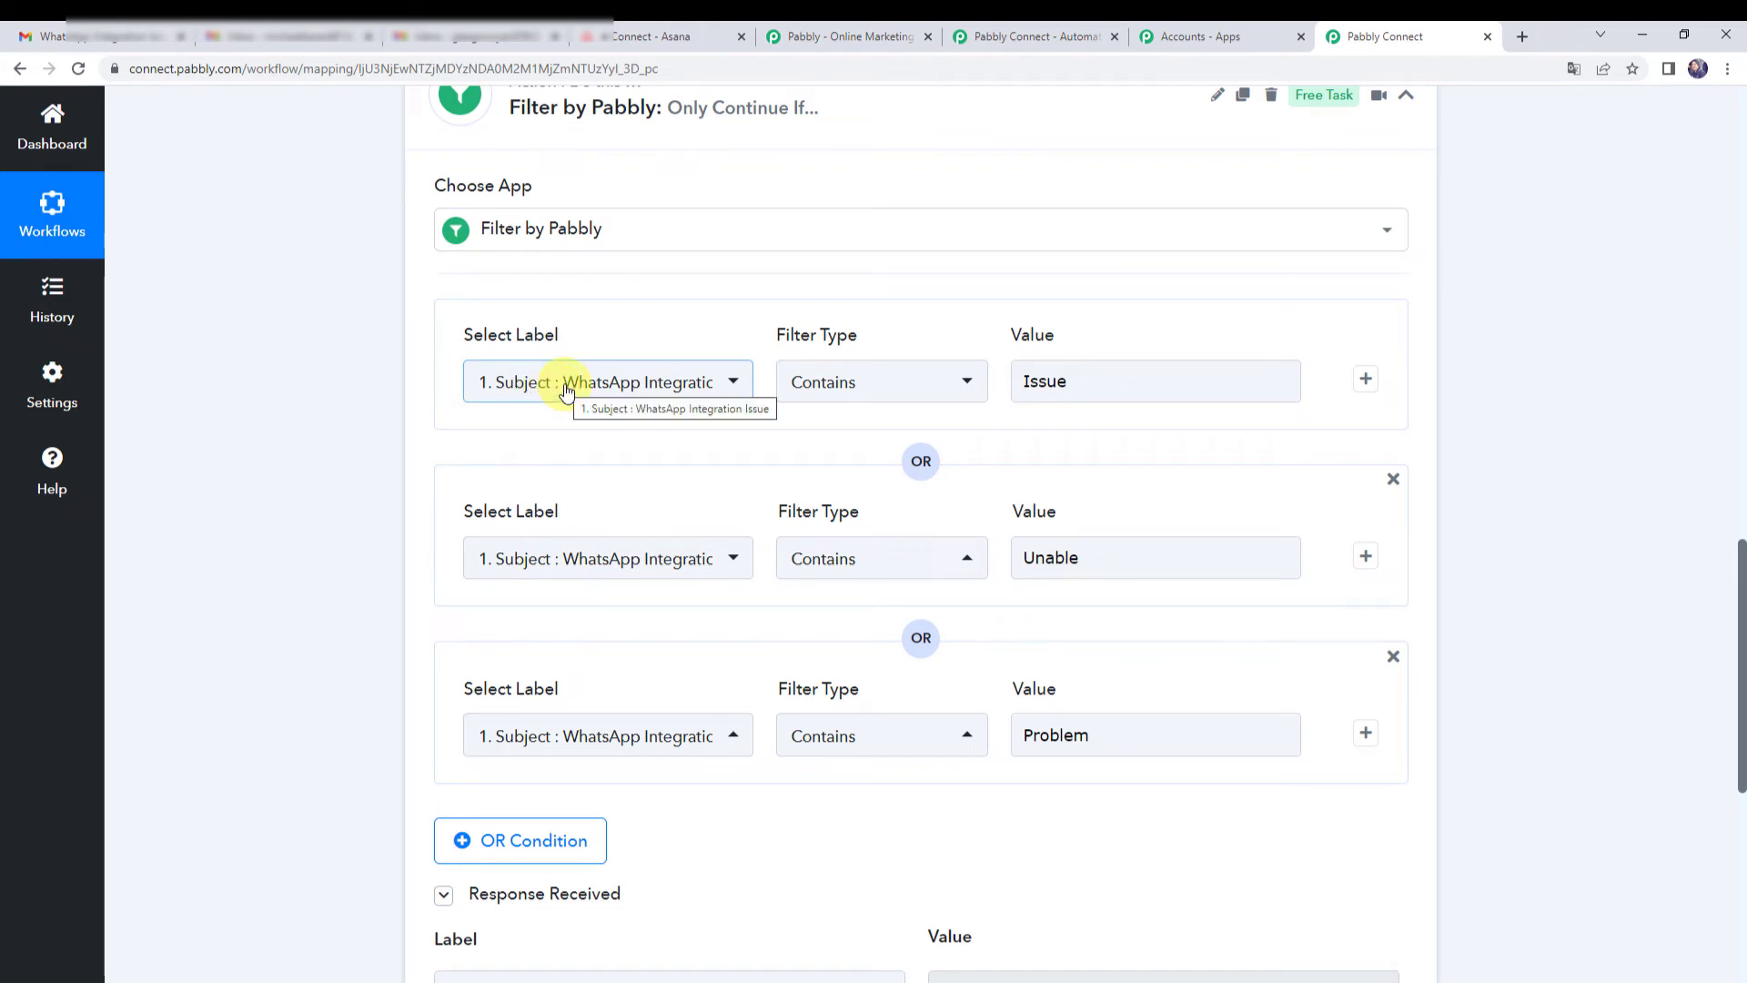
pyautogui.click(1123, 382)
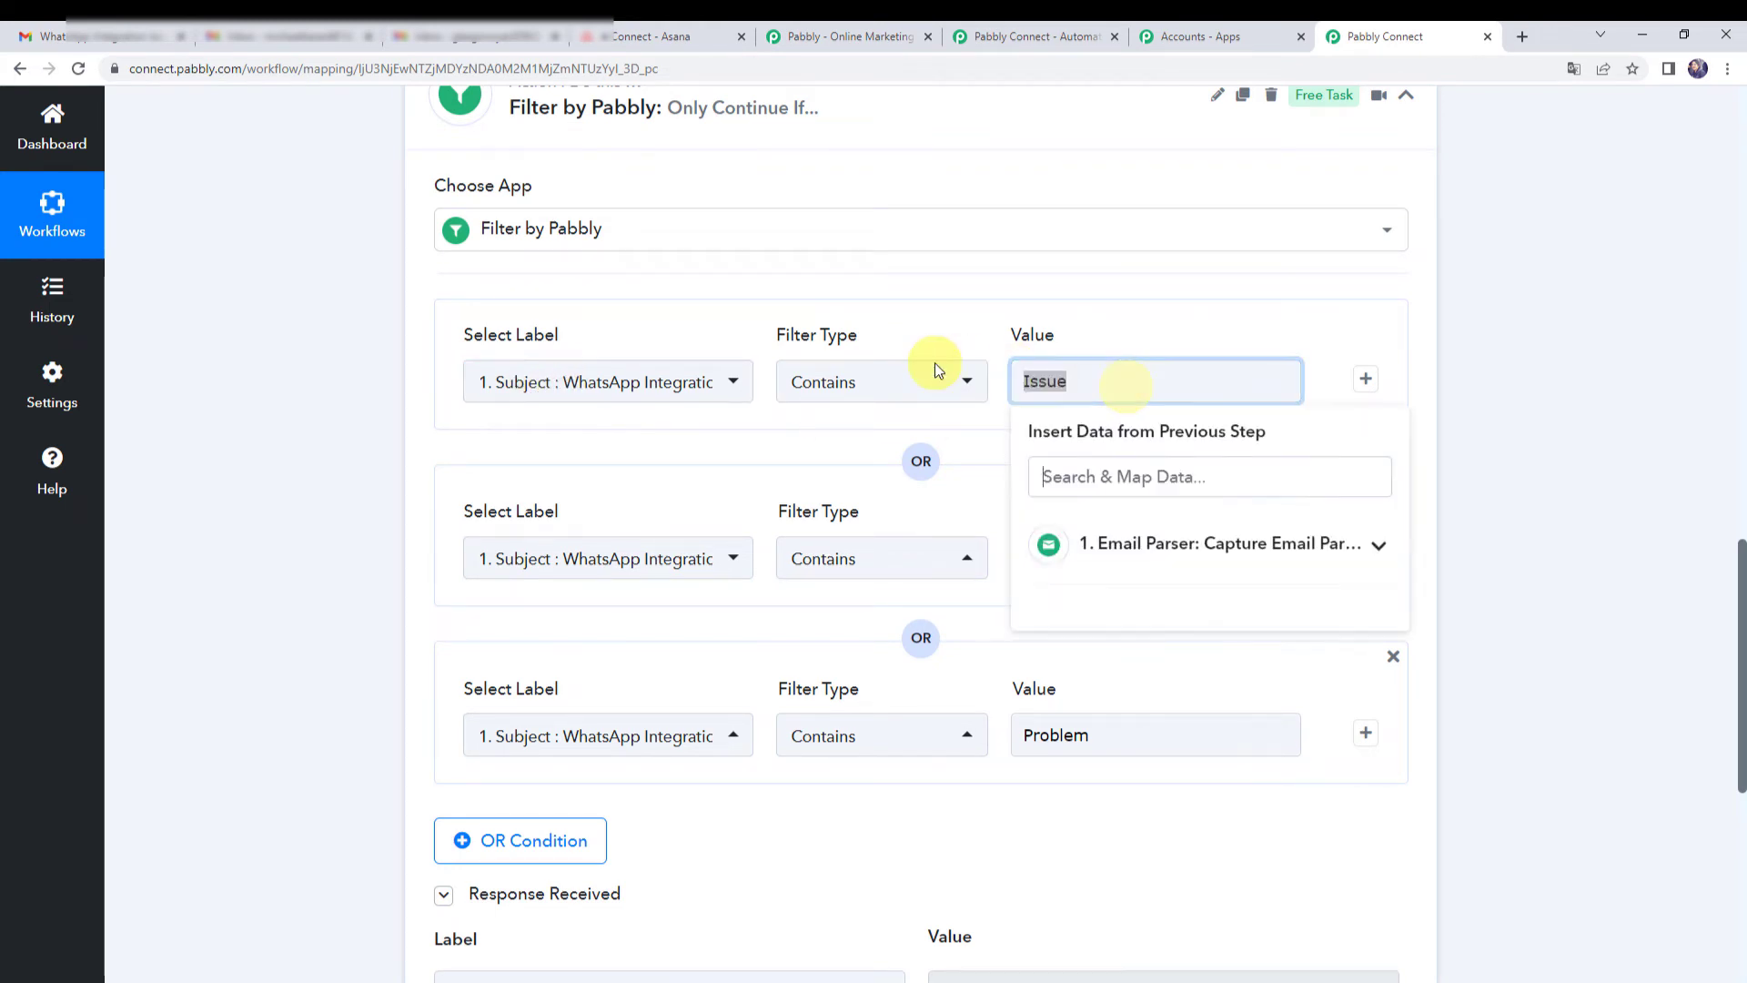
pyautogui.click(1291, 331)
pyautogui.scroll(-3, 1288, 328)
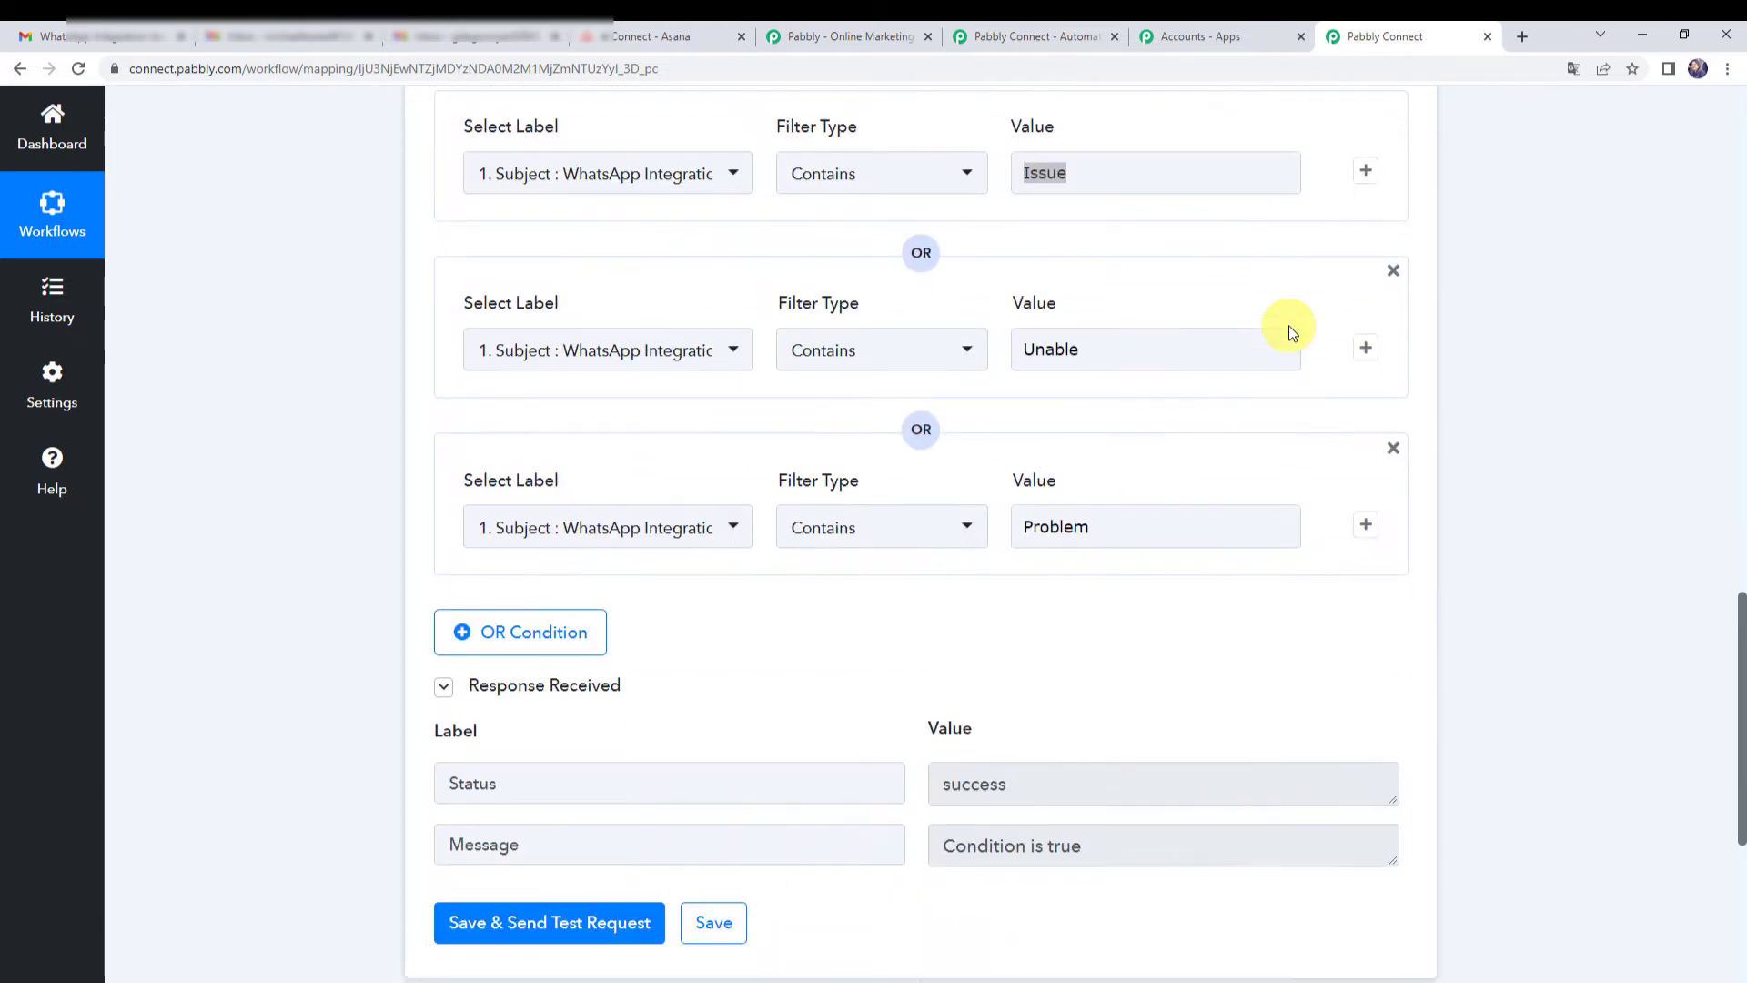
pyautogui.moveTo(966, 780); pyautogui.dragTo(1227, 784)
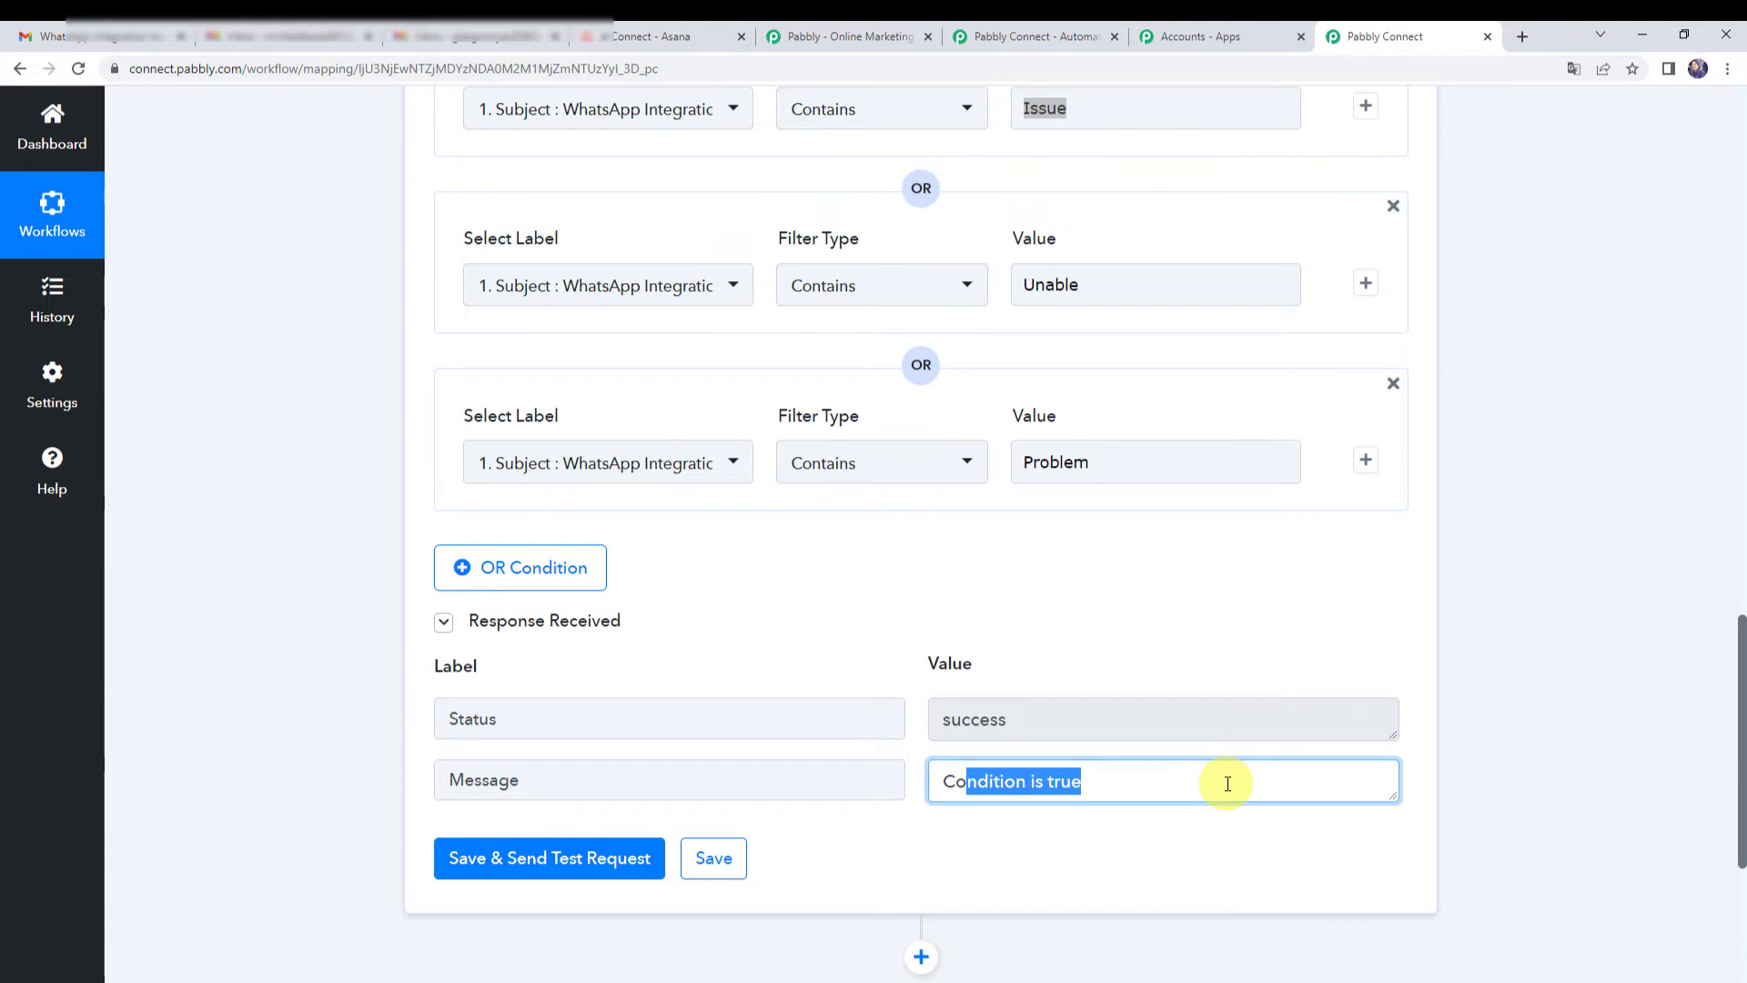
# - Add an action step after the filter using Asana with the action event Create a Task
pyautogui.scroll(-5, 1227, 783)
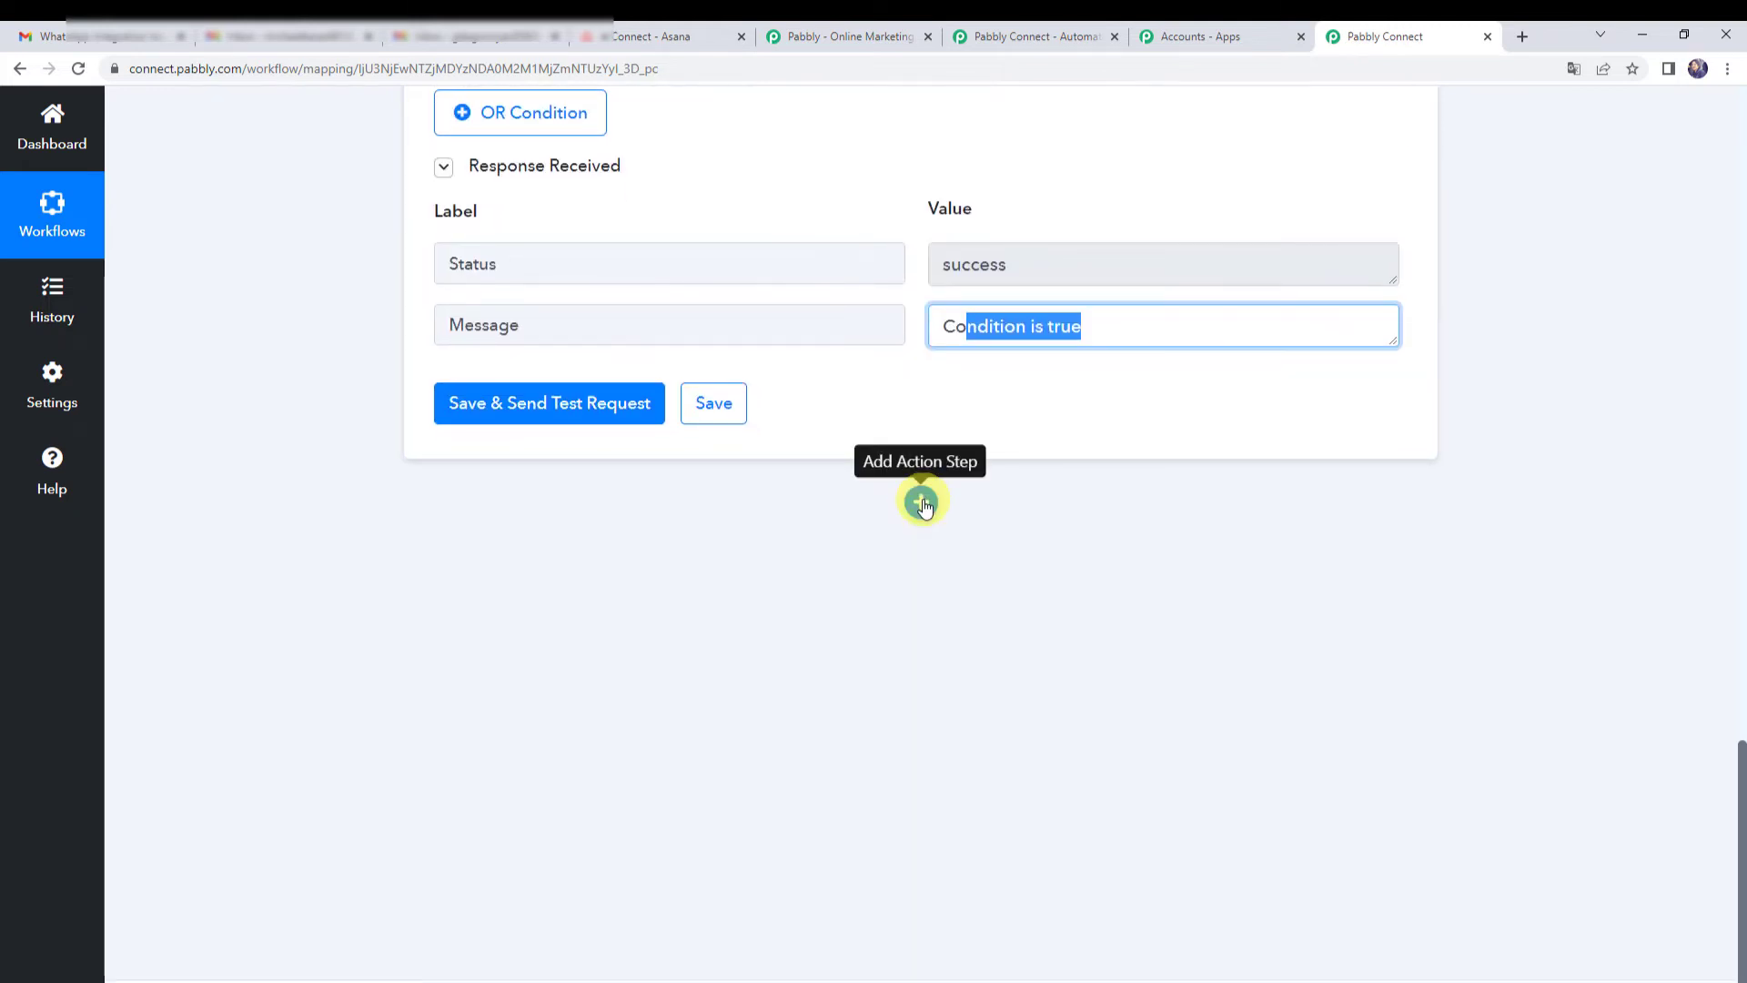
pyautogui.click(921, 501)
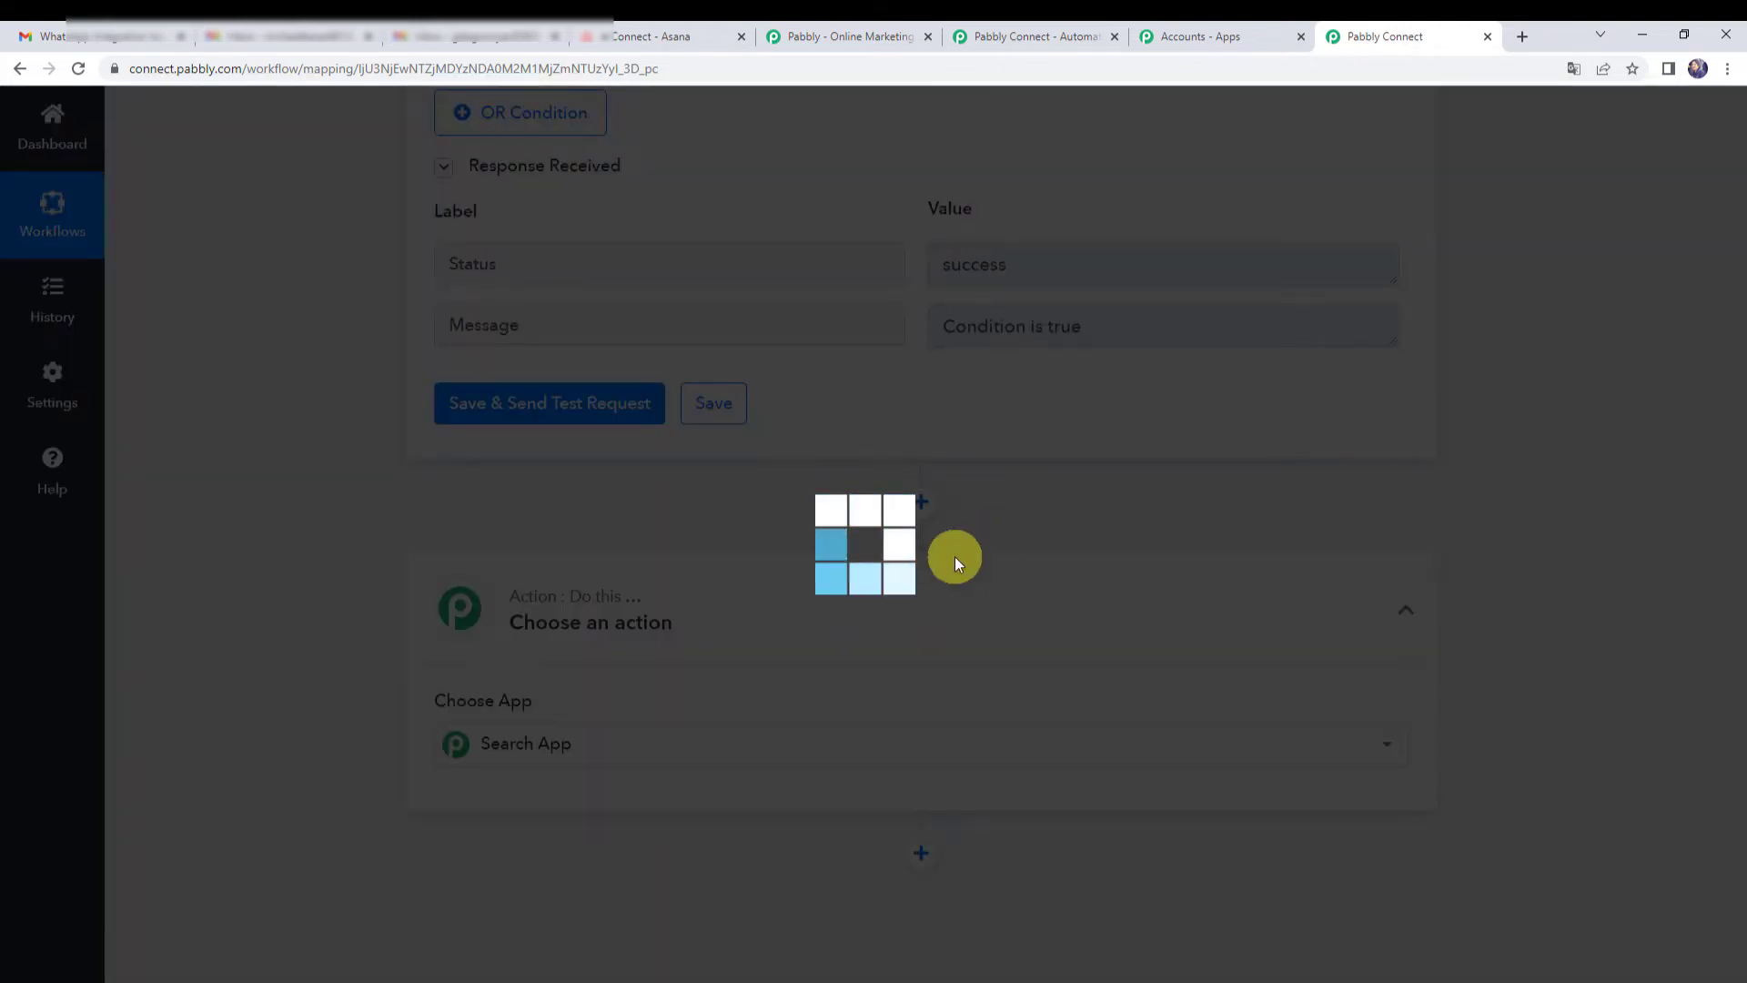
pyautogui.write('Asana')
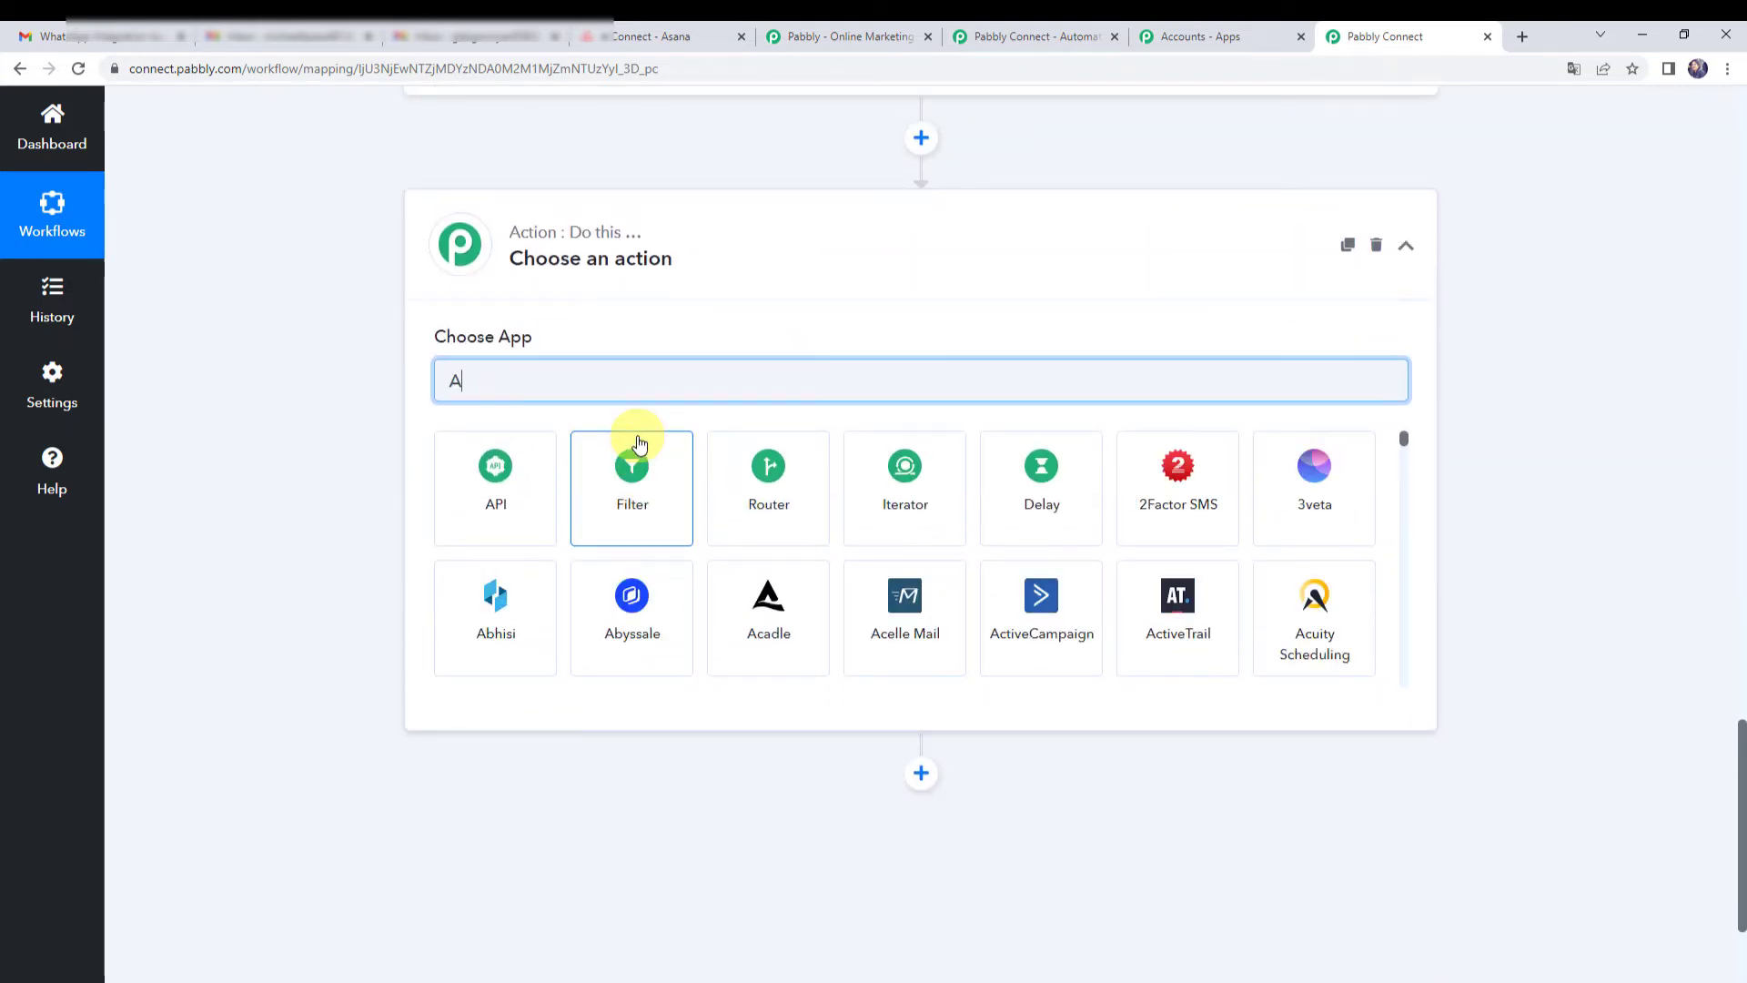
pyautogui.click(507, 503)
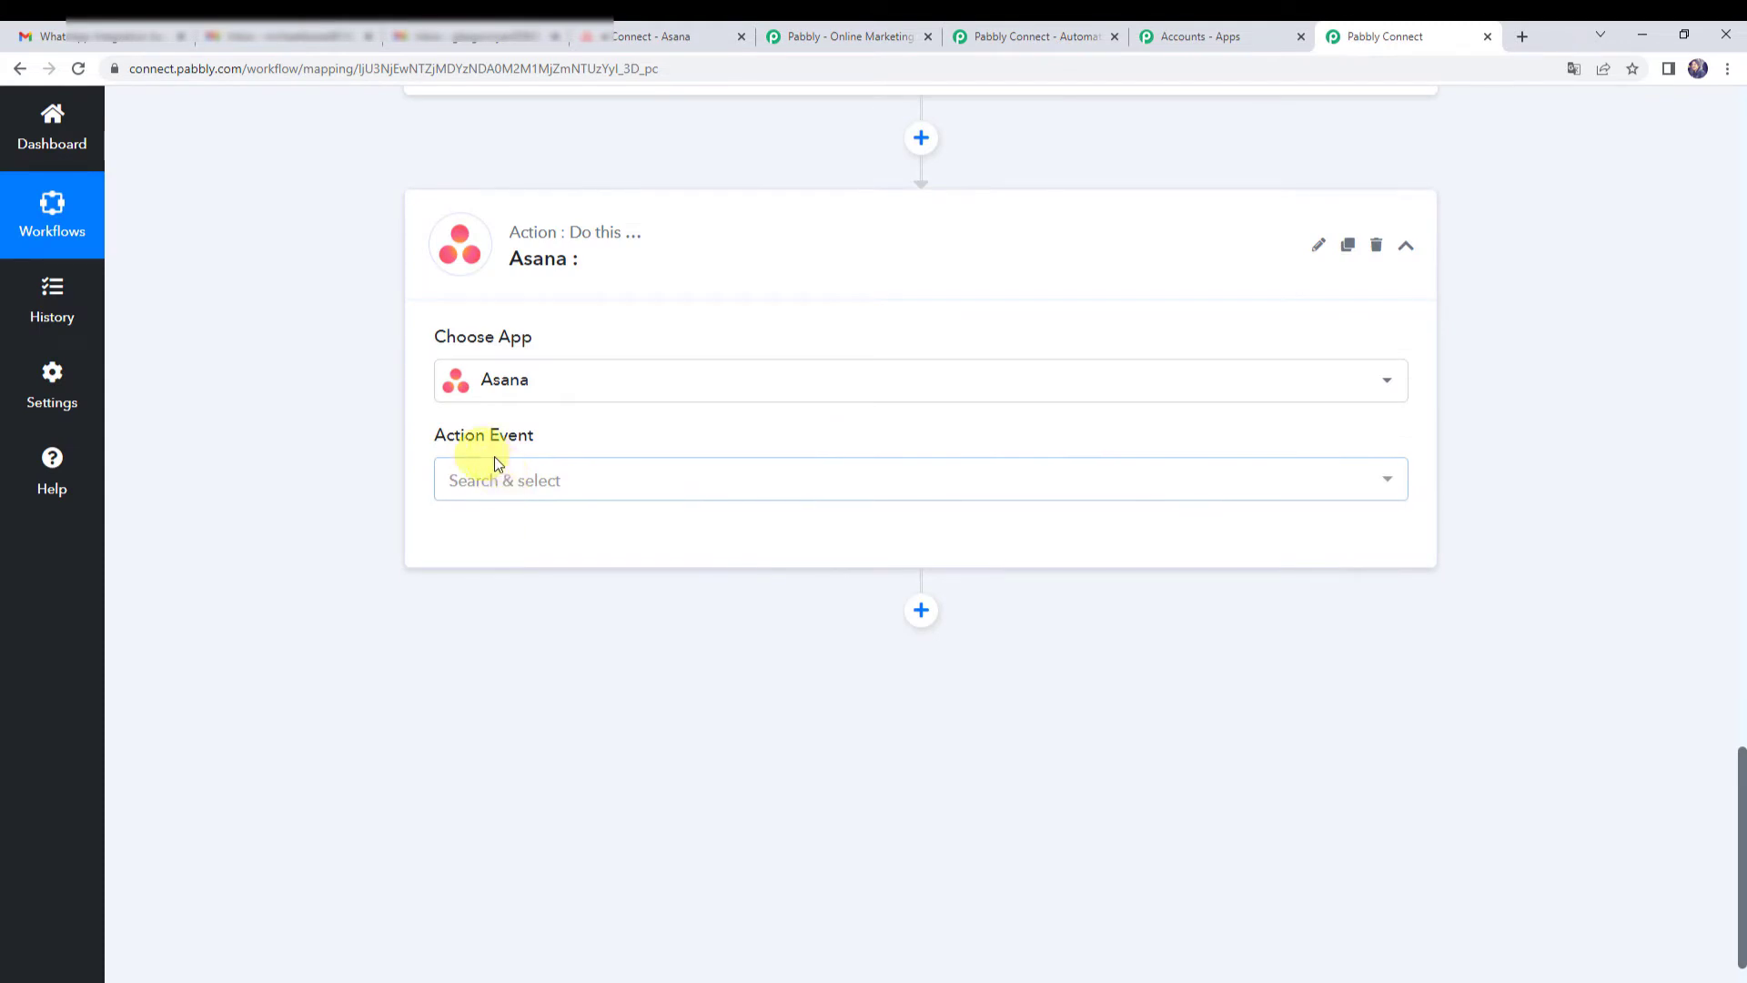
pyautogui.click(496, 487)
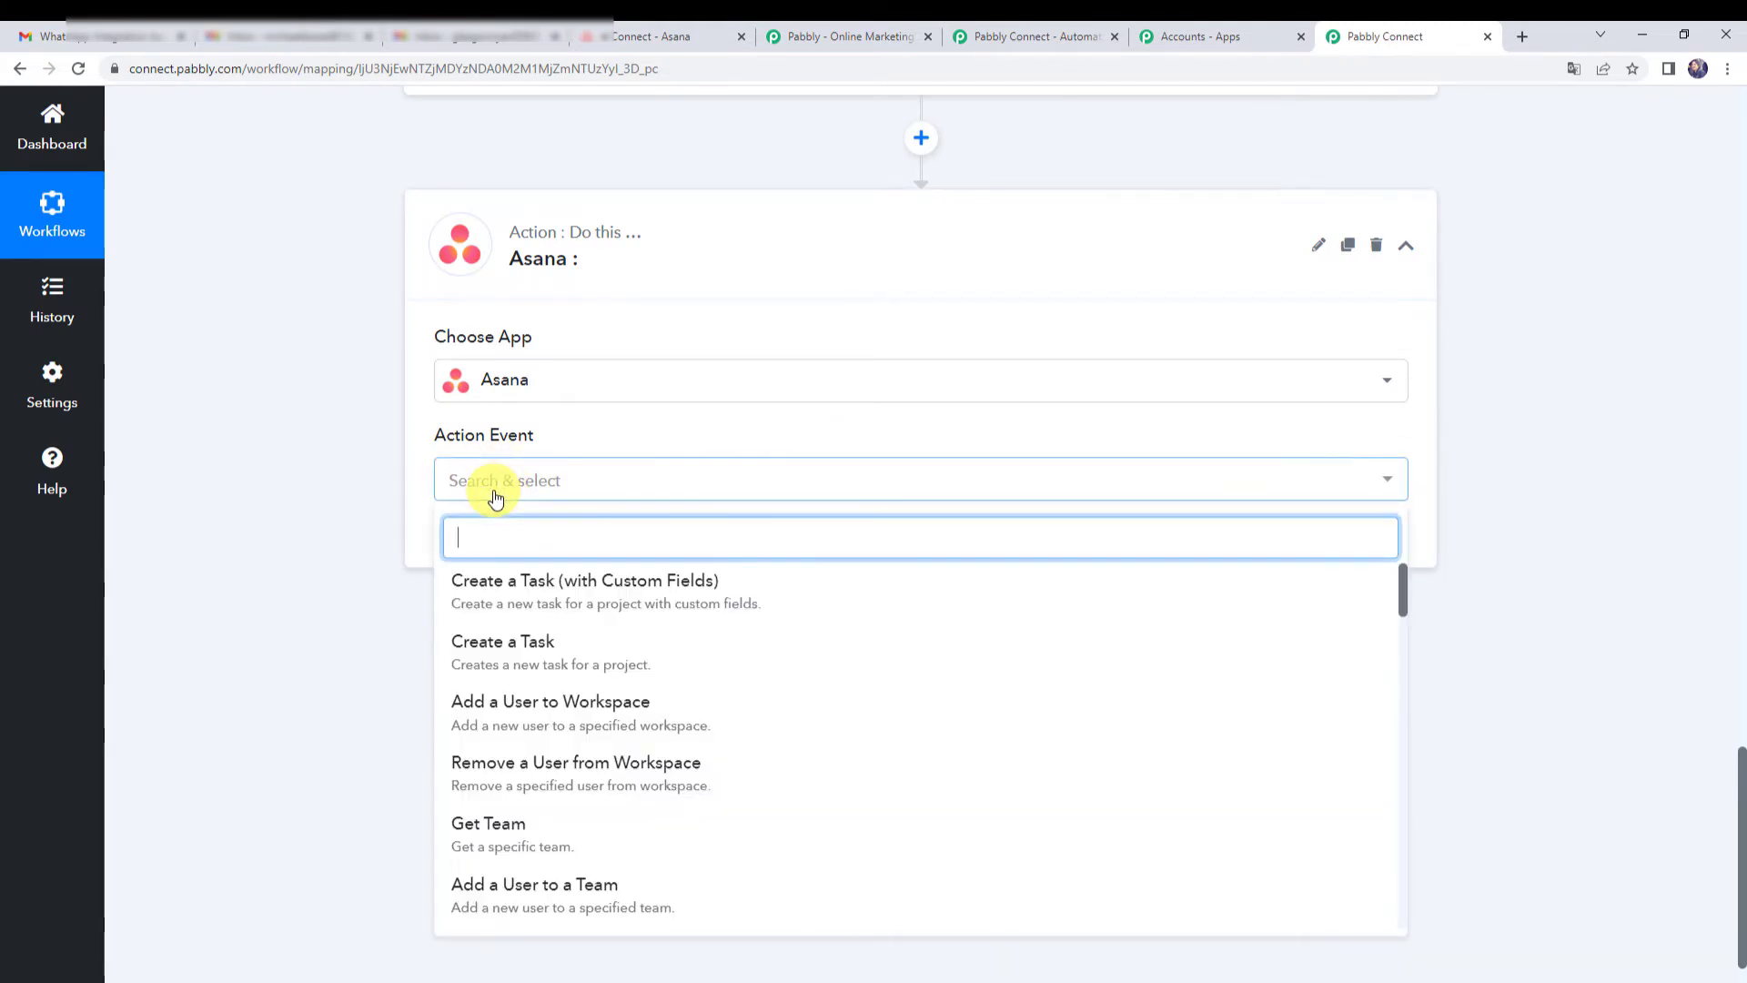
pyautogui.click(506, 643)
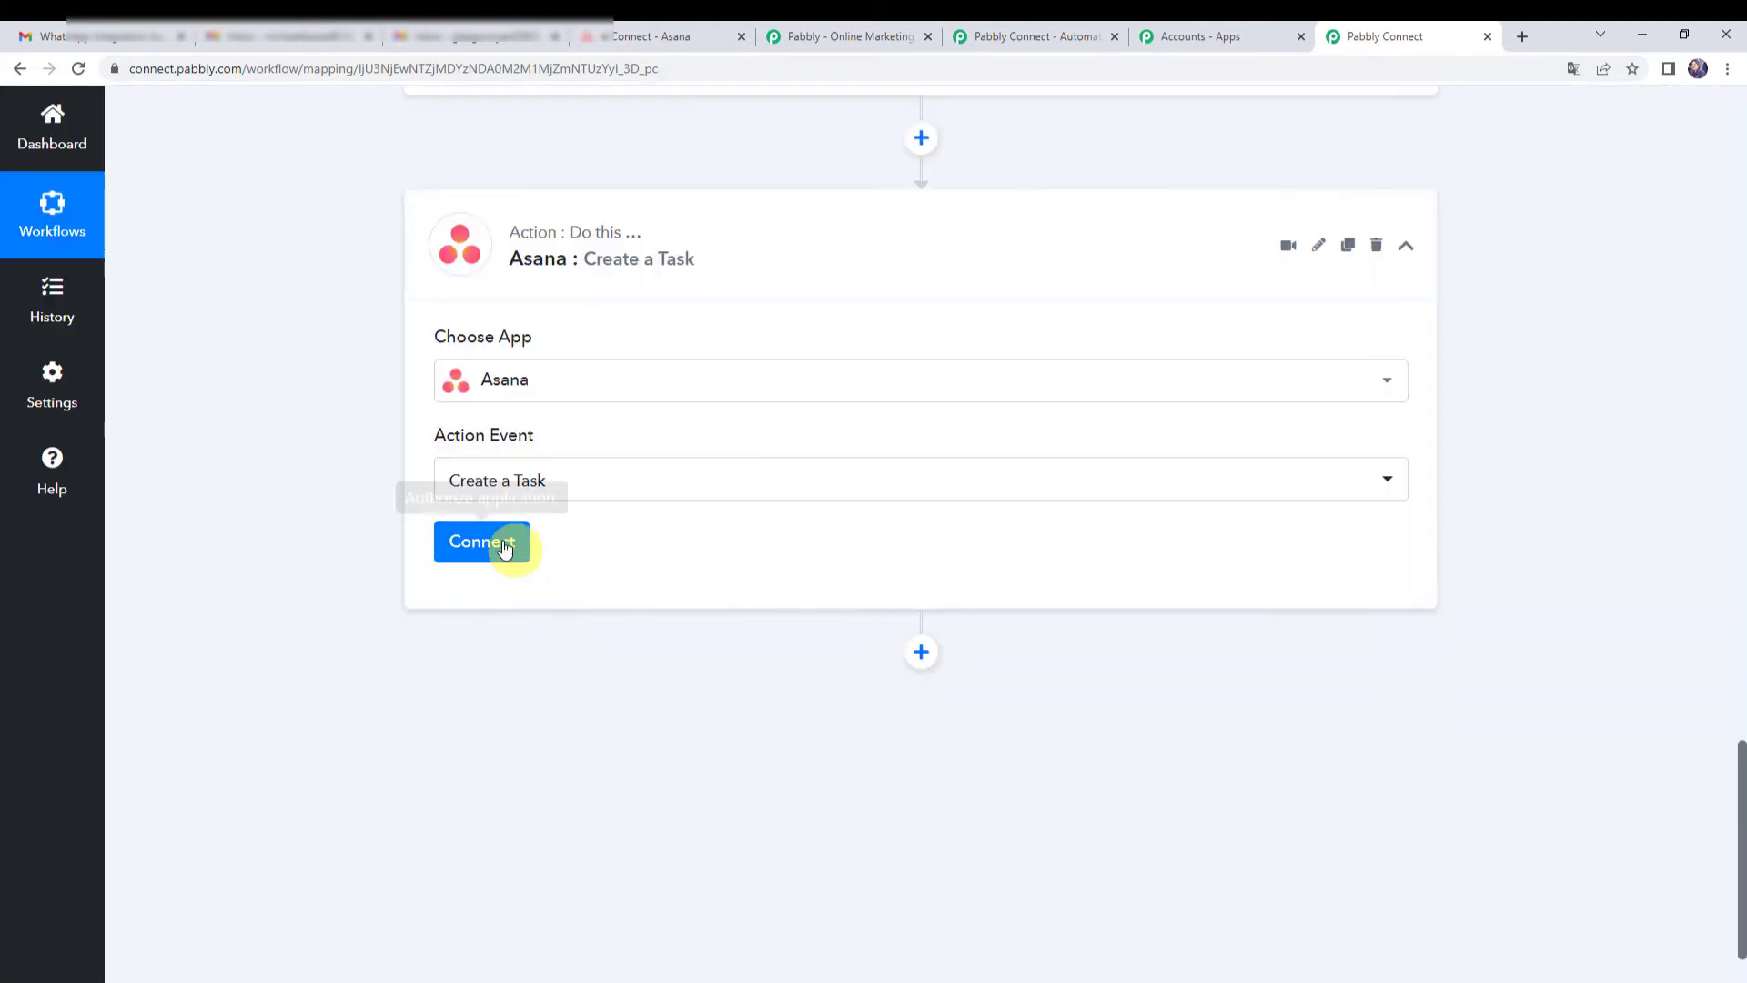
# - Connect the Create a Task action to Asana by adding and authorizing a new connection
pyautogui.click(505, 546)
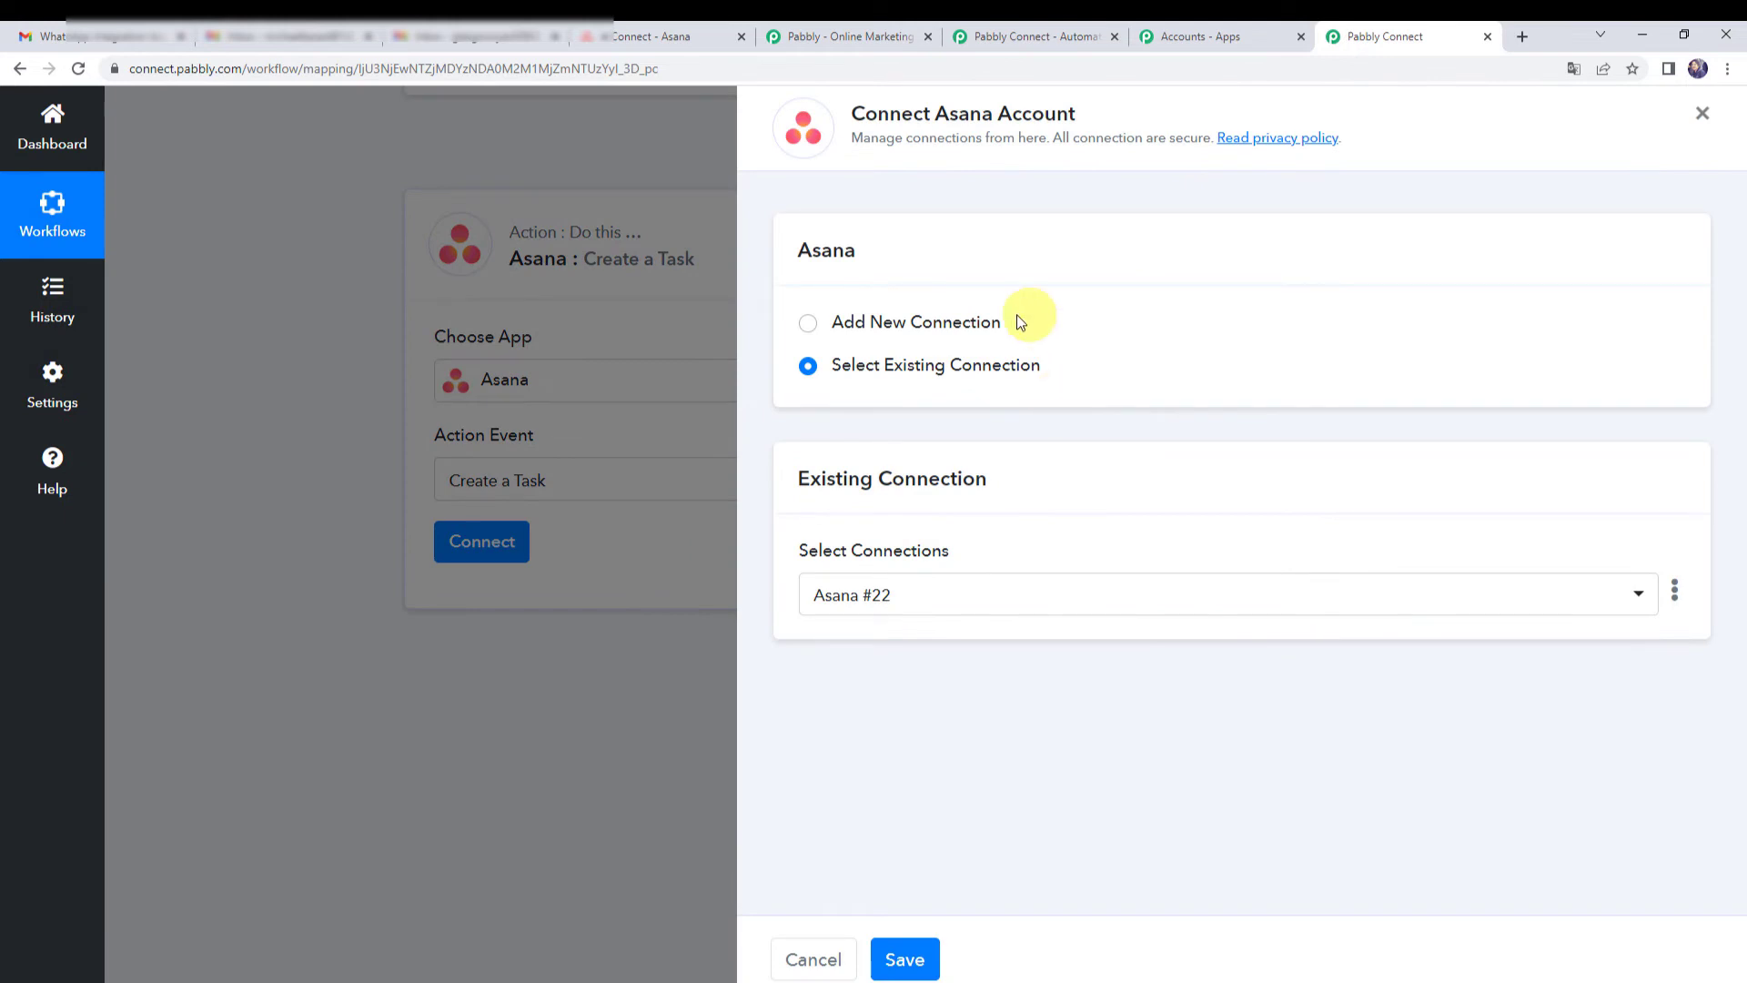
pyautogui.click(917, 328)
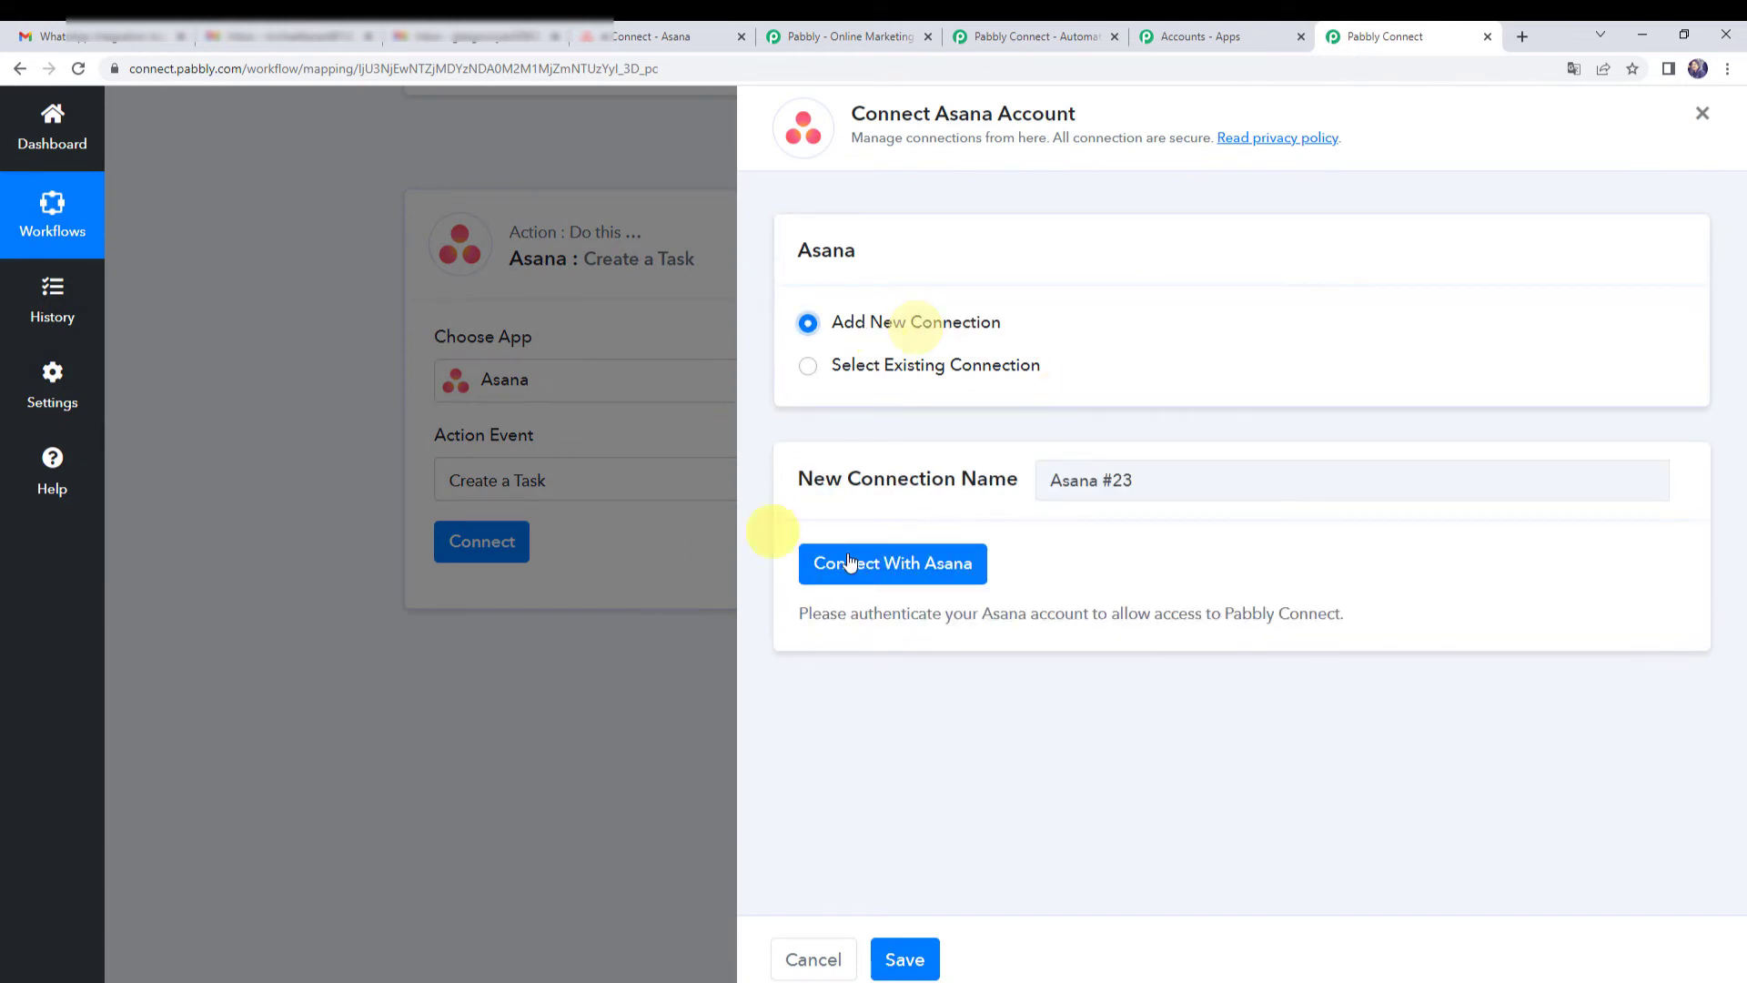
pyautogui.click(917, 568)
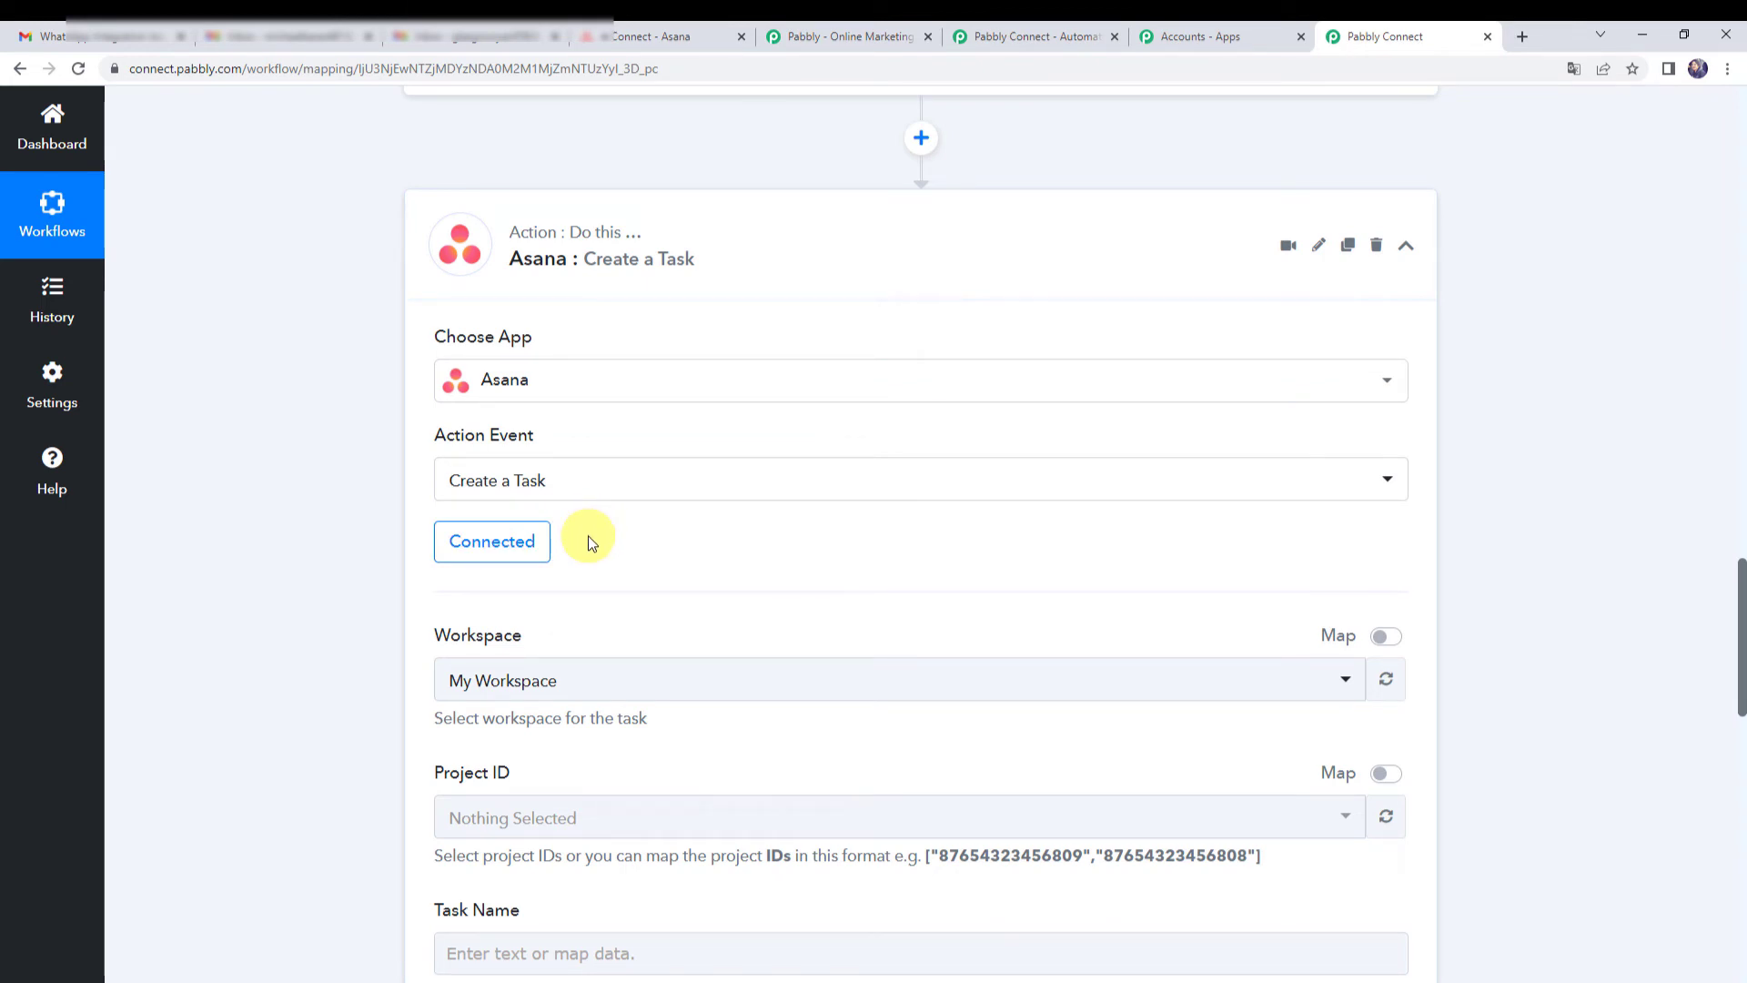
# - Choose My Workspace as the task's workspace and Connect as its project
pyautogui.scroll(-2, 561, 518)
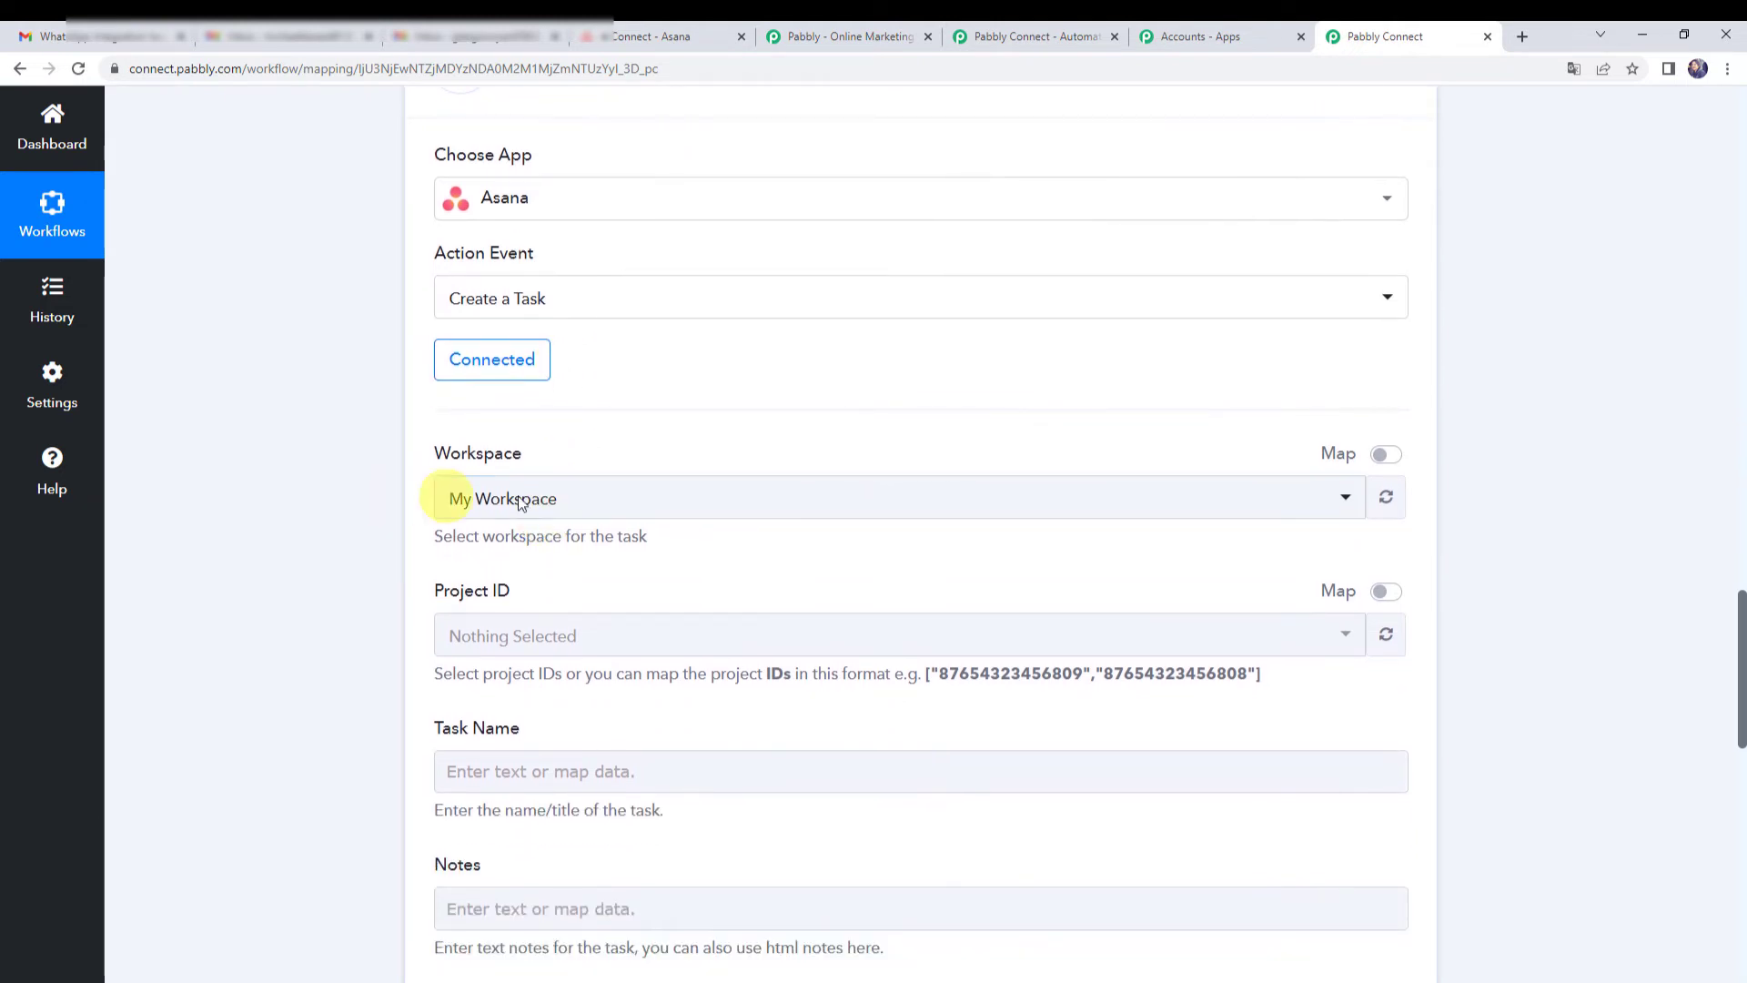
pyautogui.click(485, 503)
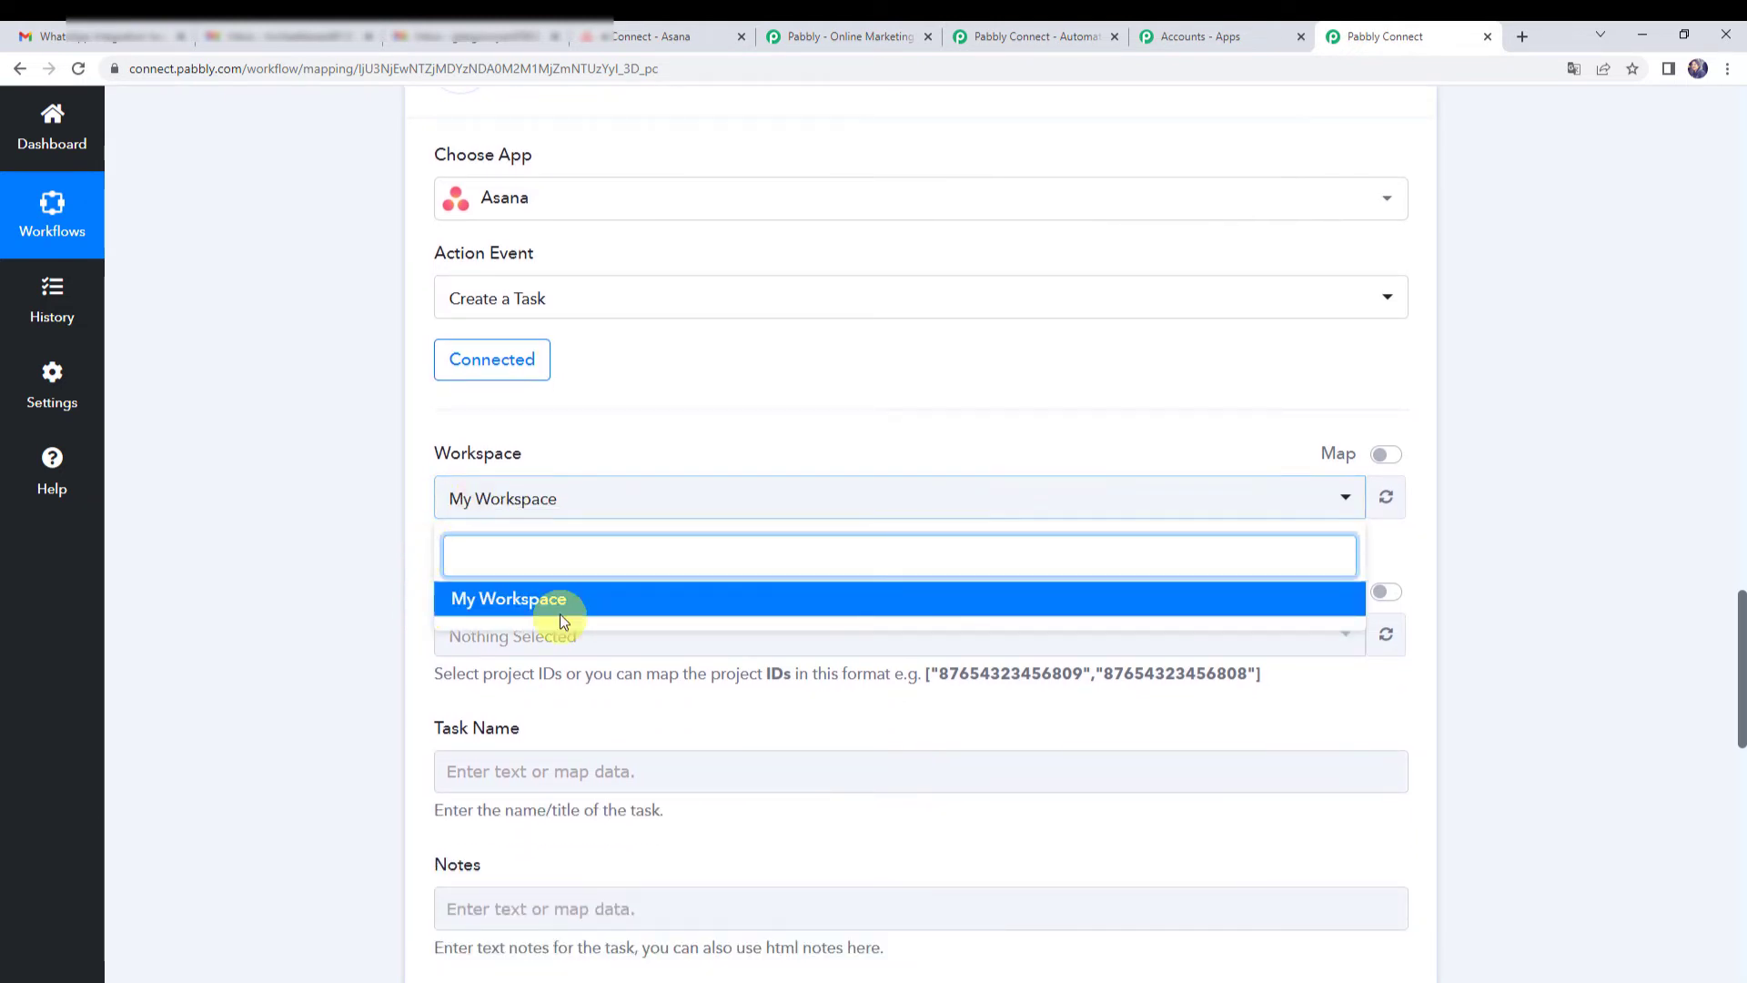
pyautogui.click(519, 607)
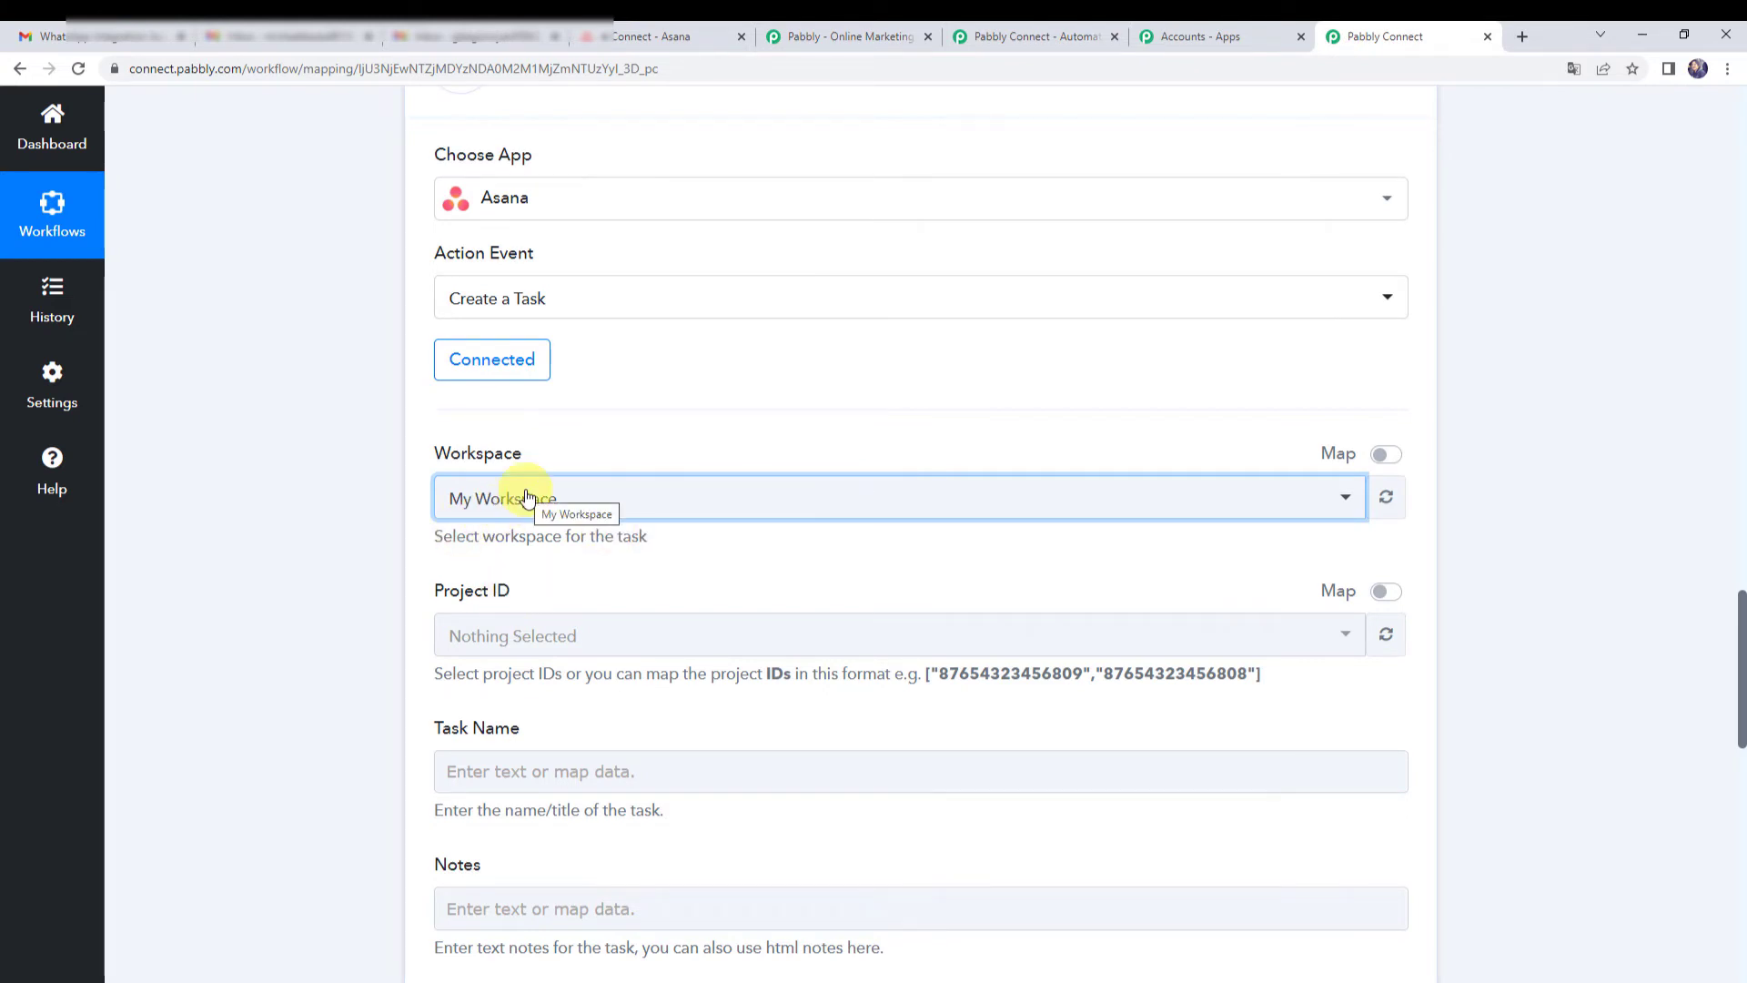
pyautogui.click(486, 640)
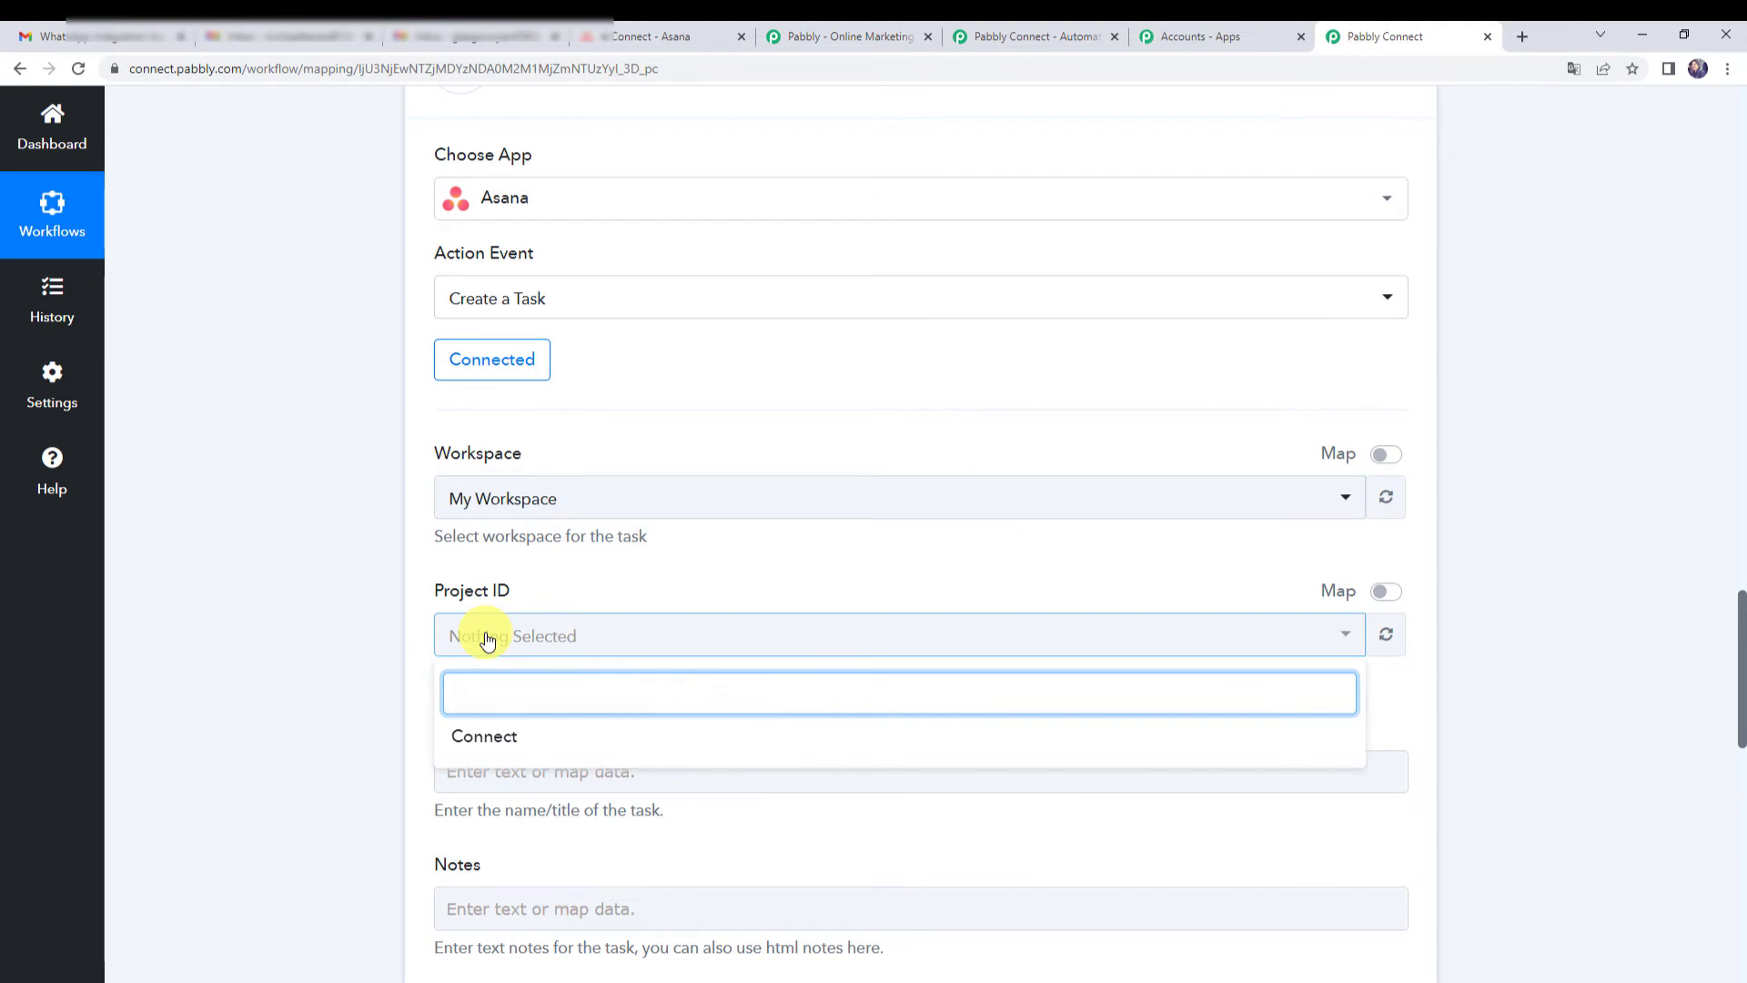
pyautogui.click(464, 733)
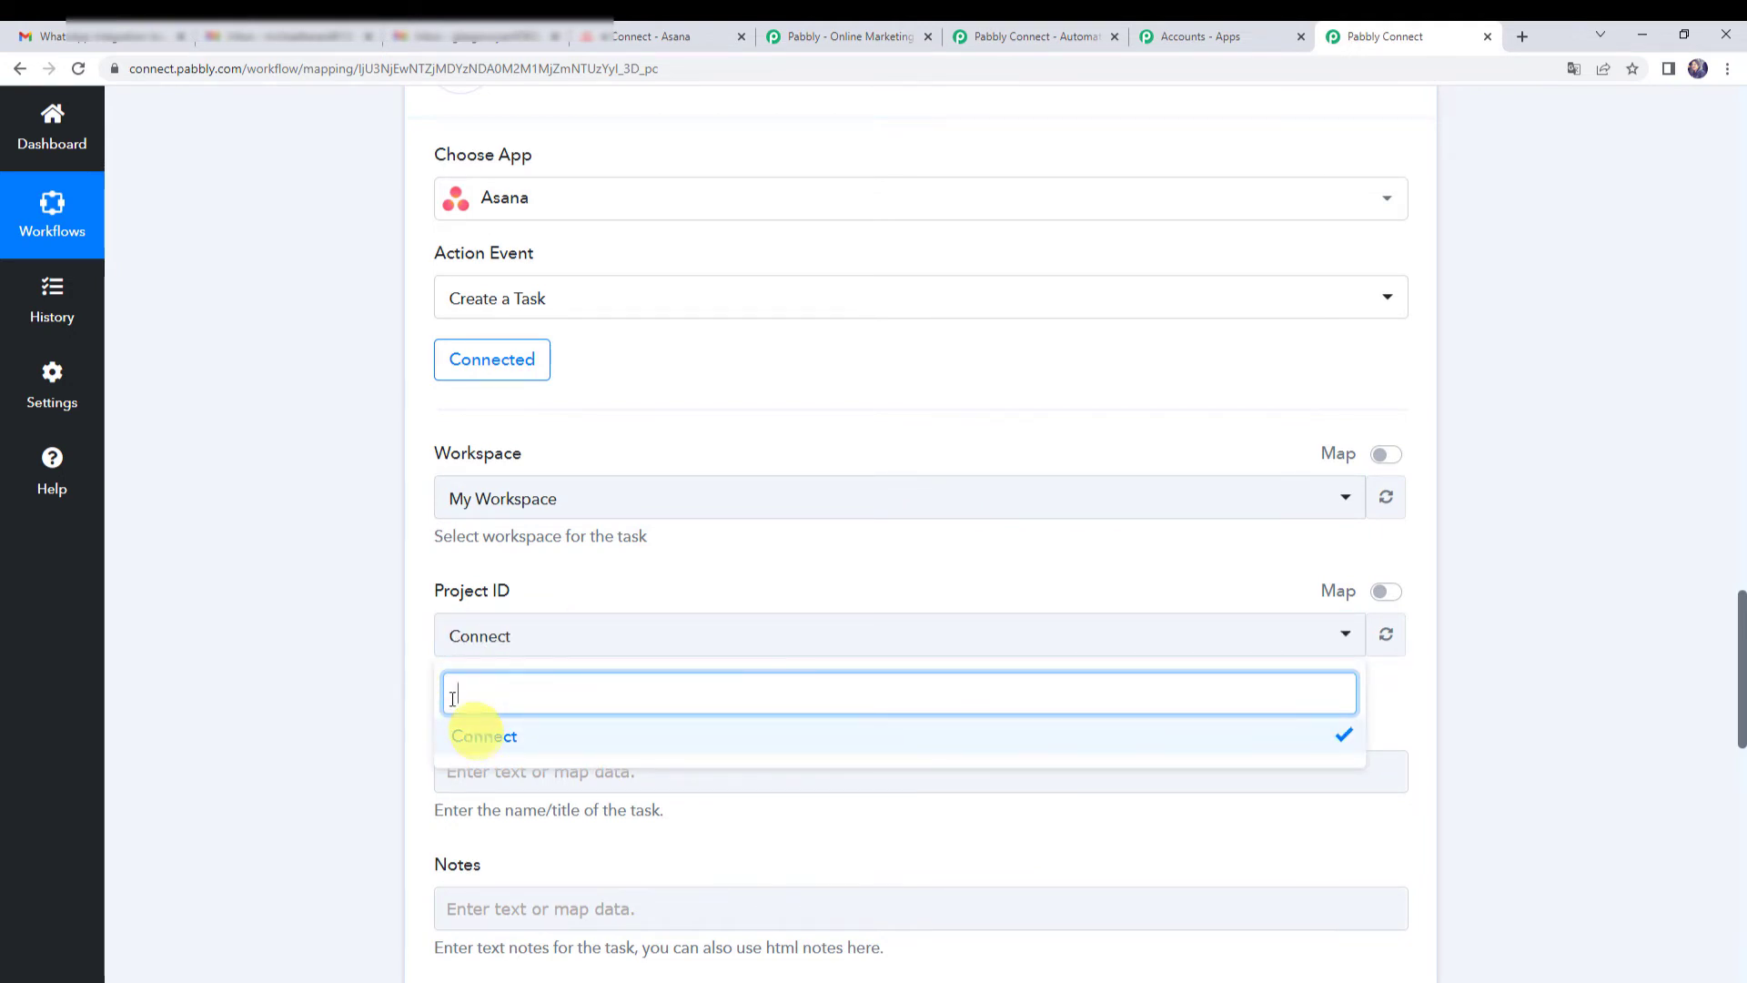
pyautogui.click(369, 652)
# - Map the Task Name to the Subject from the Email Parser step
pyautogui.scroll(-1, 369, 651)
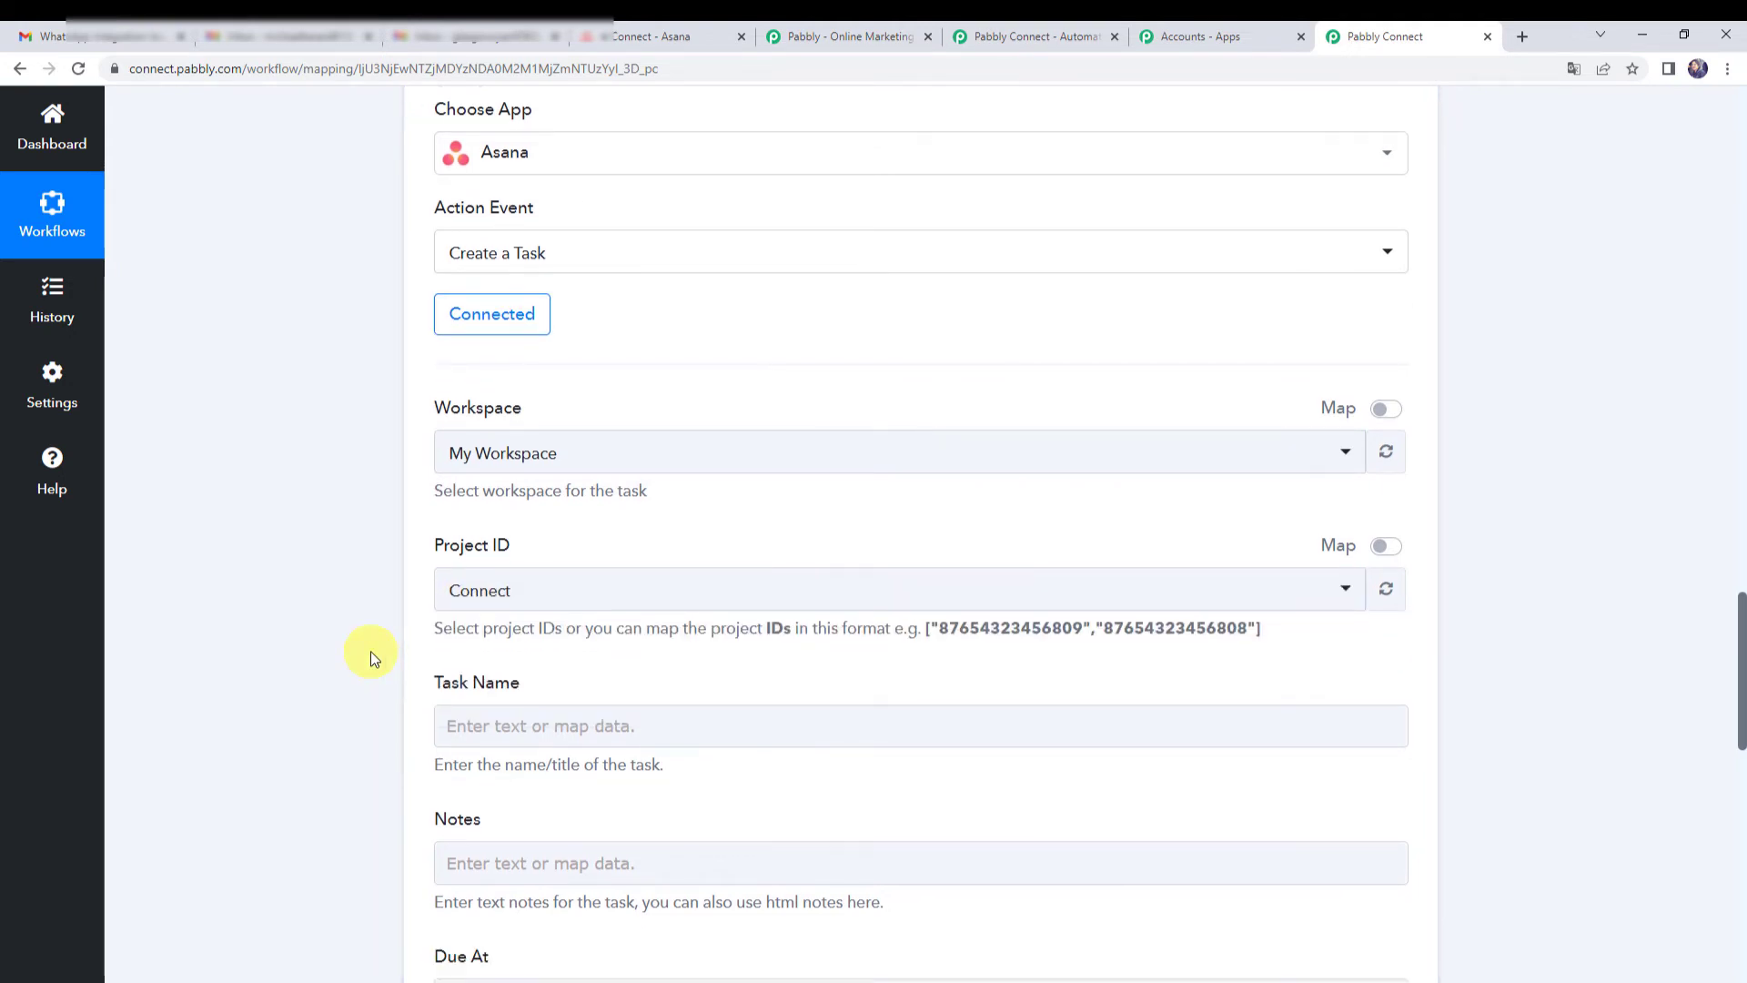
pyautogui.scroll(-2, 506, 555)
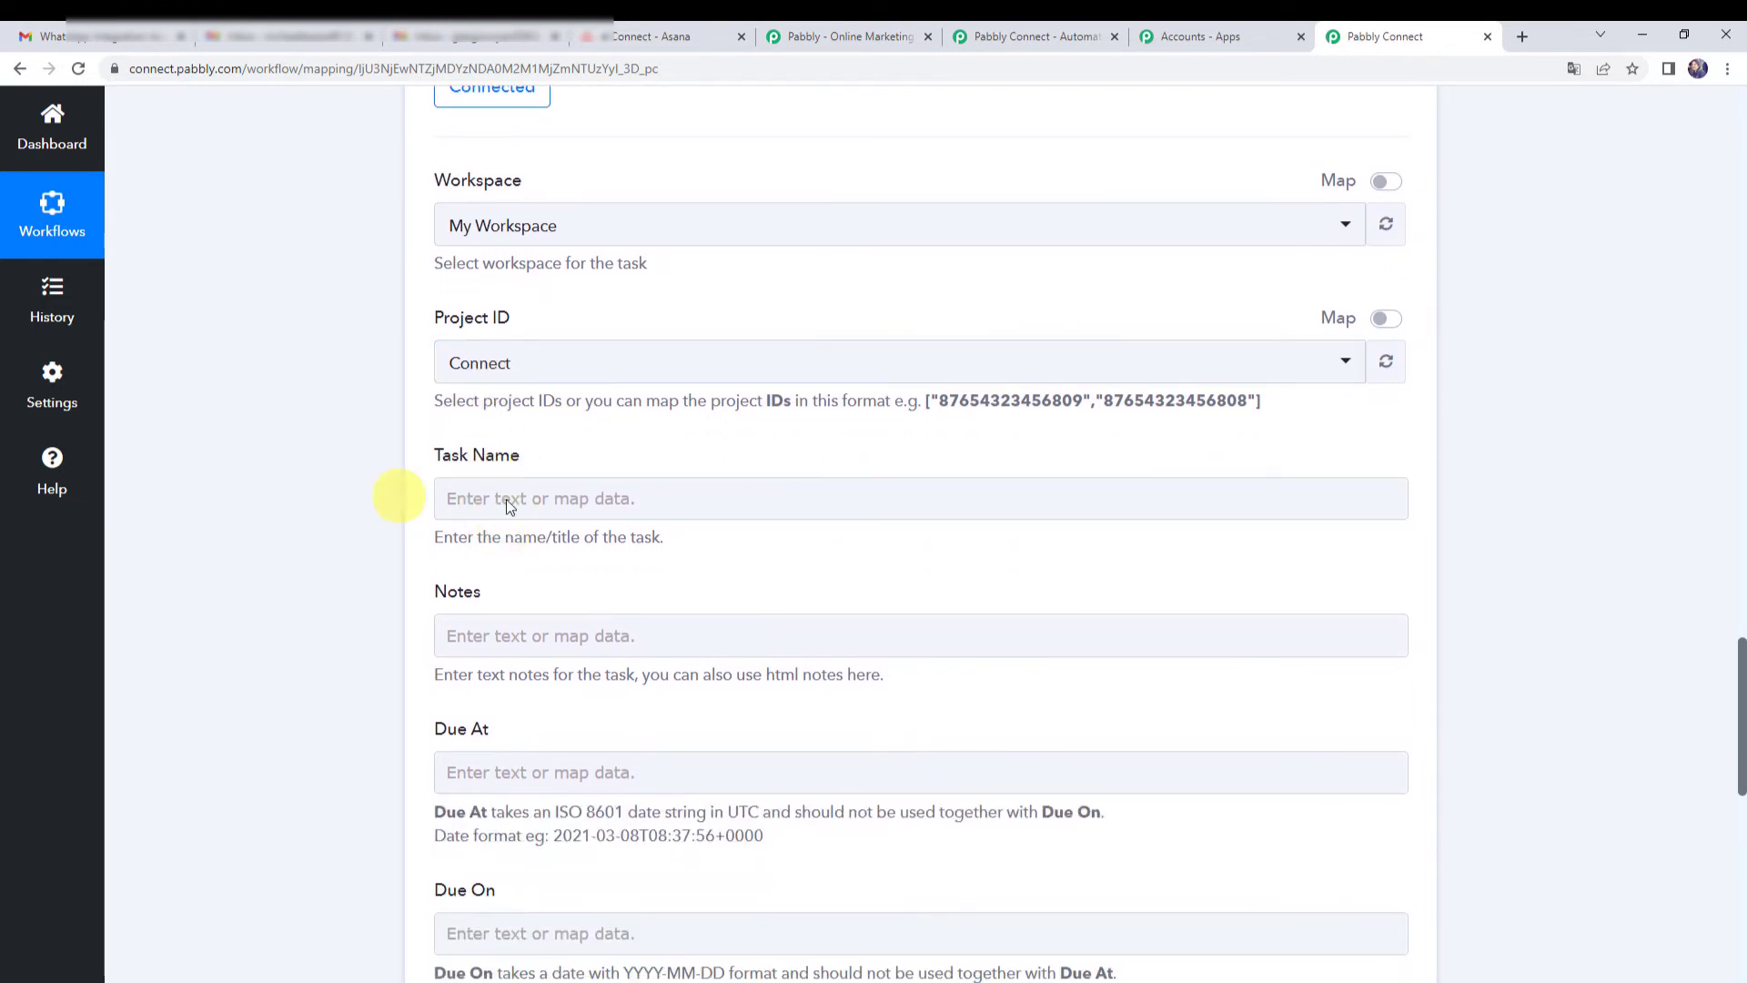
pyautogui.click(468, 497)
pyautogui.click(482, 503)
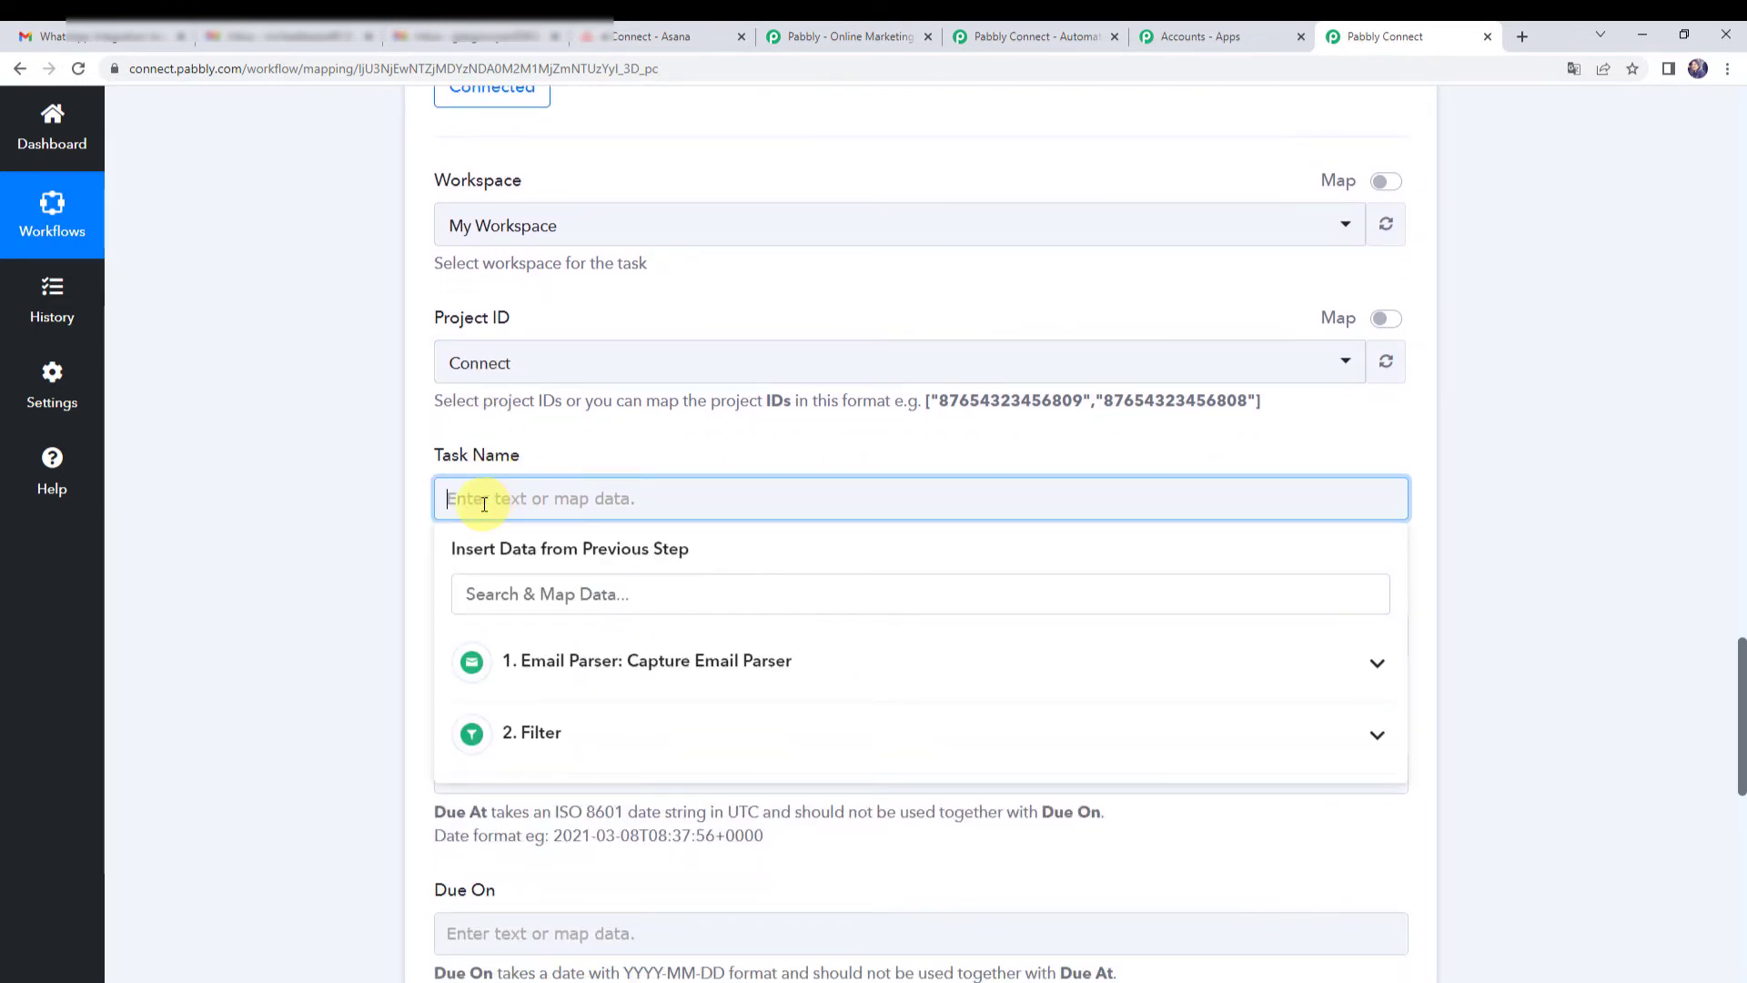
pyautogui.click(549, 661)
pyautogui.write('su')
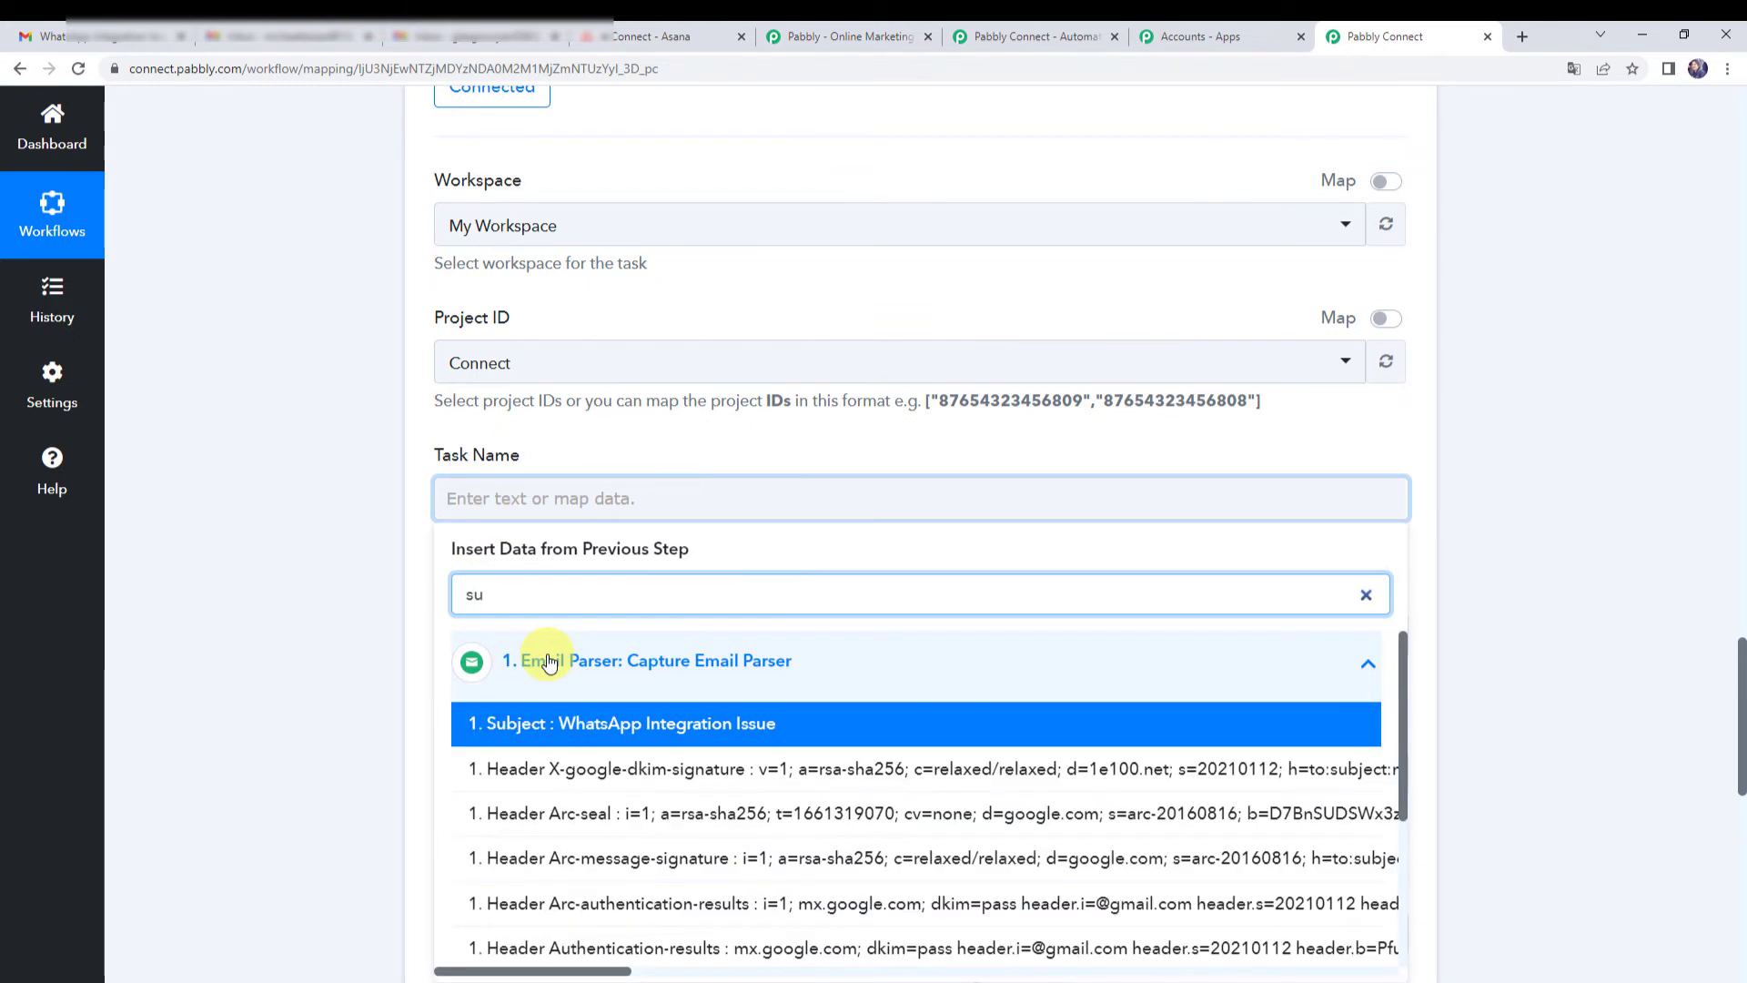
pyautogui.click(559, 725)
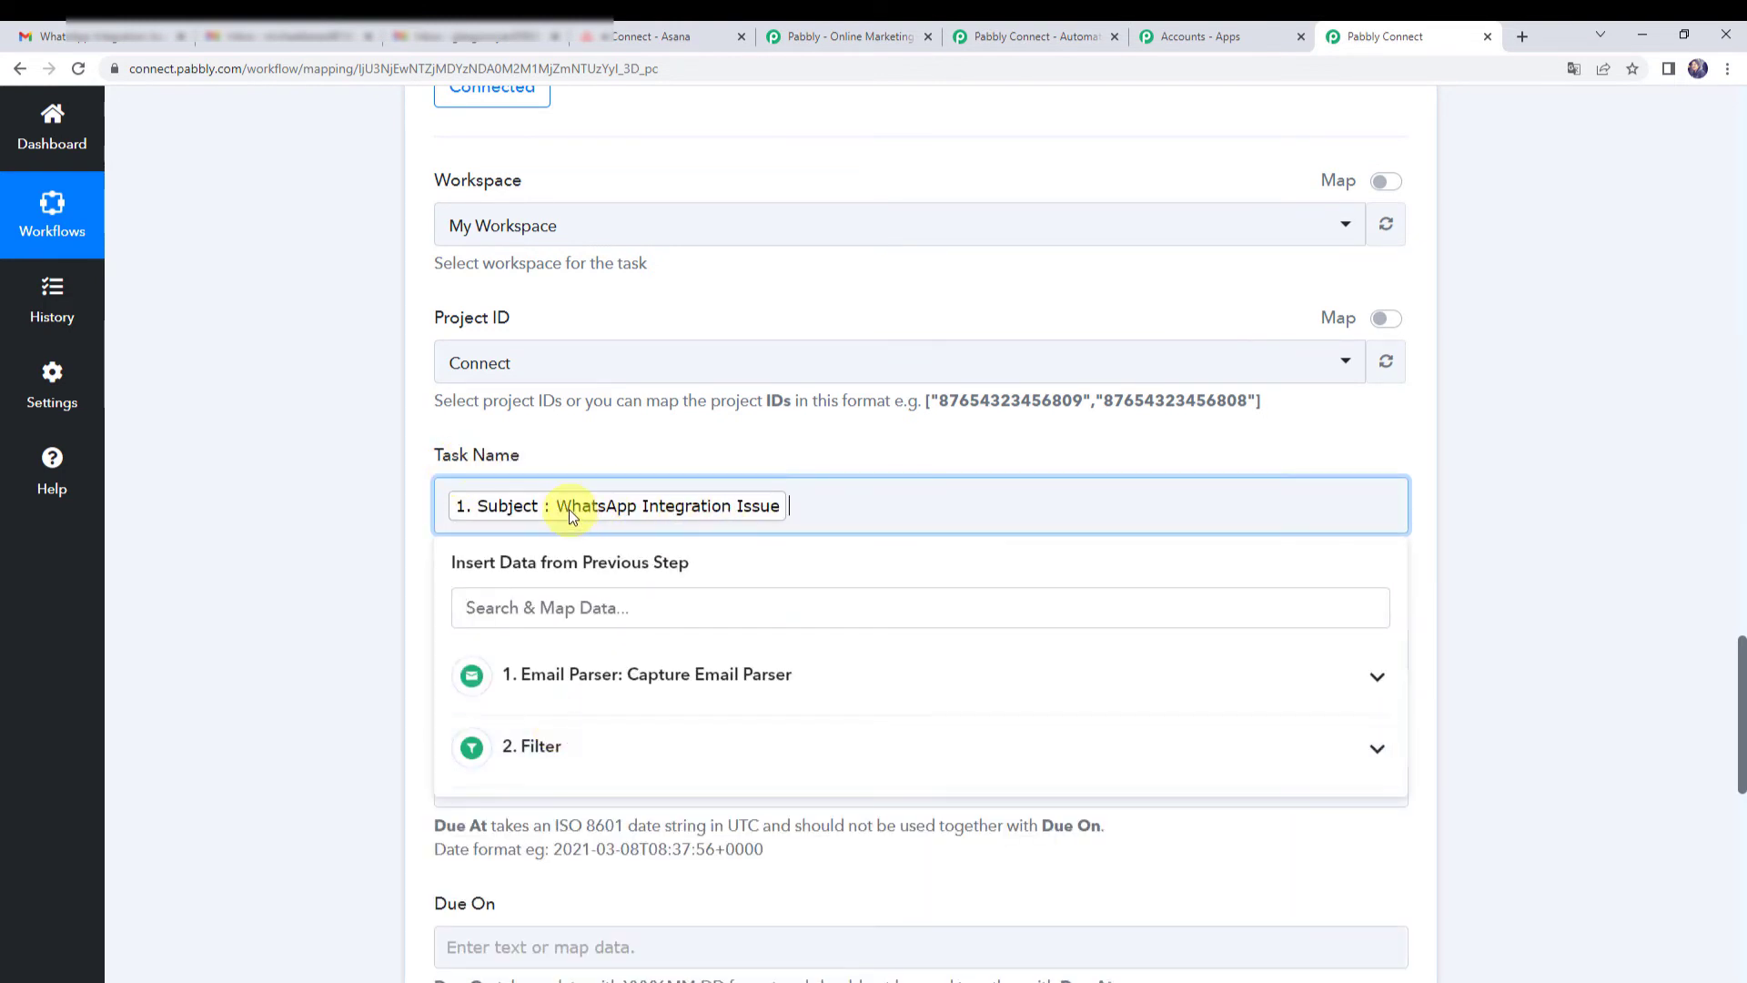
pyautogui.click(302, 535)
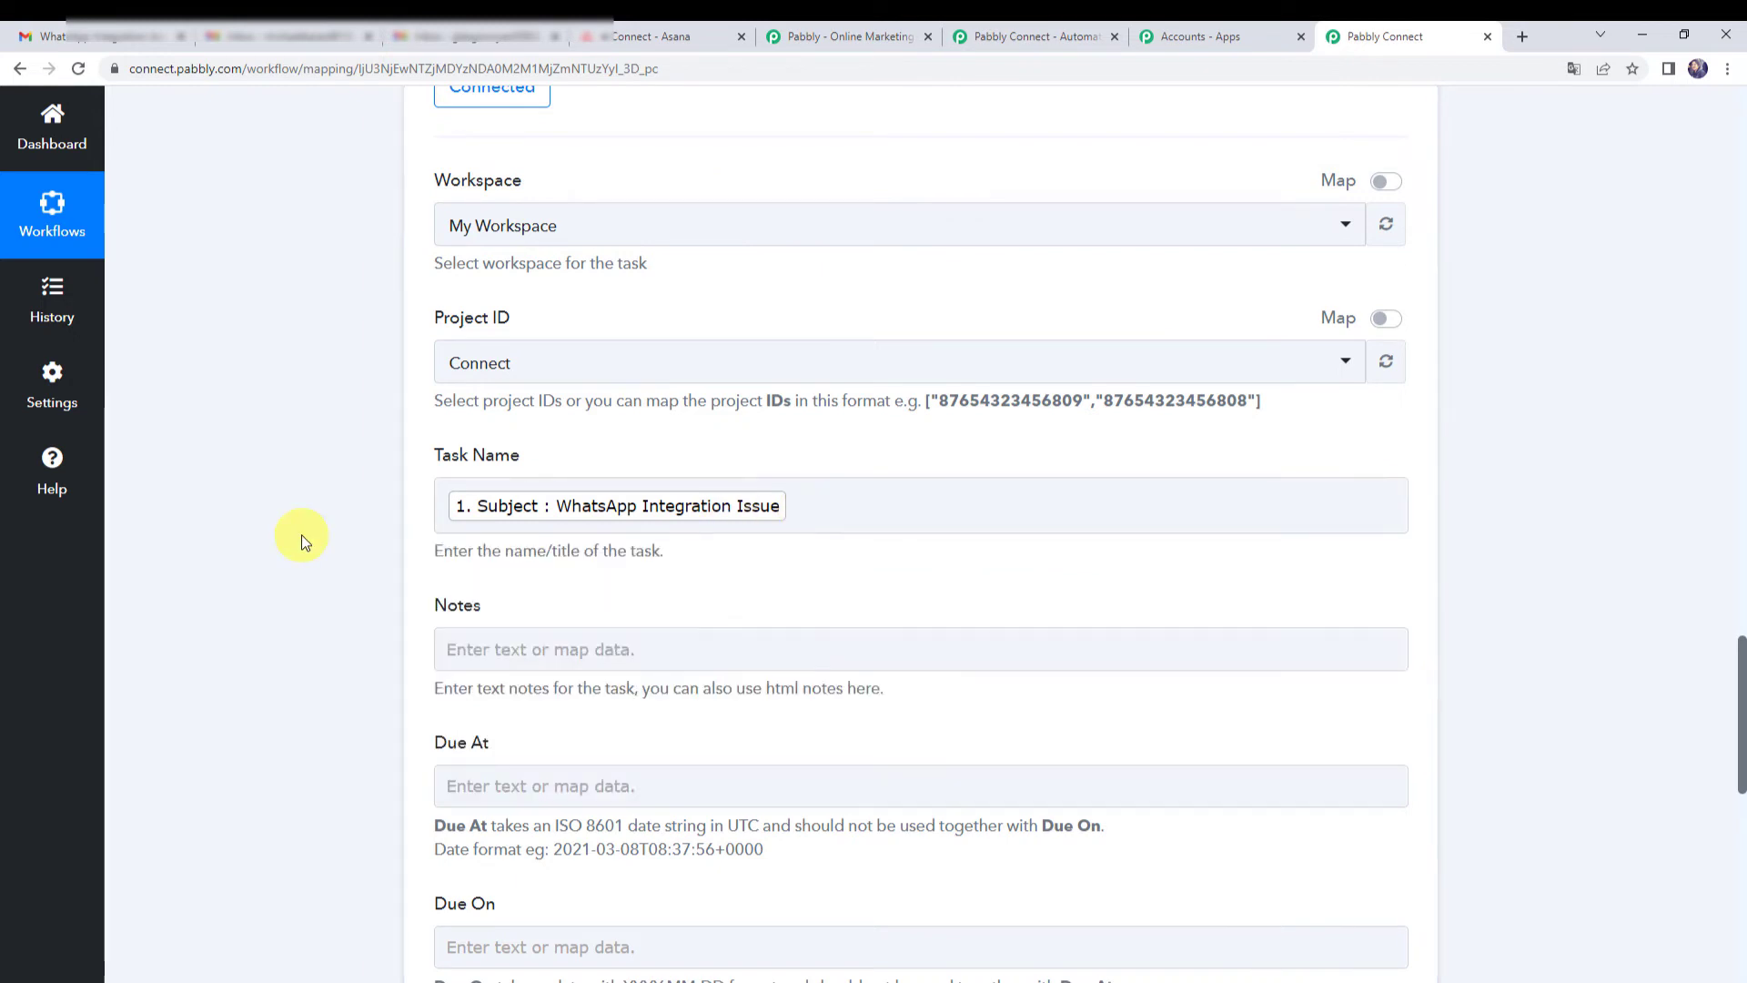
# - Map the task's Notes to the Body Text from the Email Parser step
pyautogui.scroll(-2, 302, 536)
pyautogui.click(502, 462)
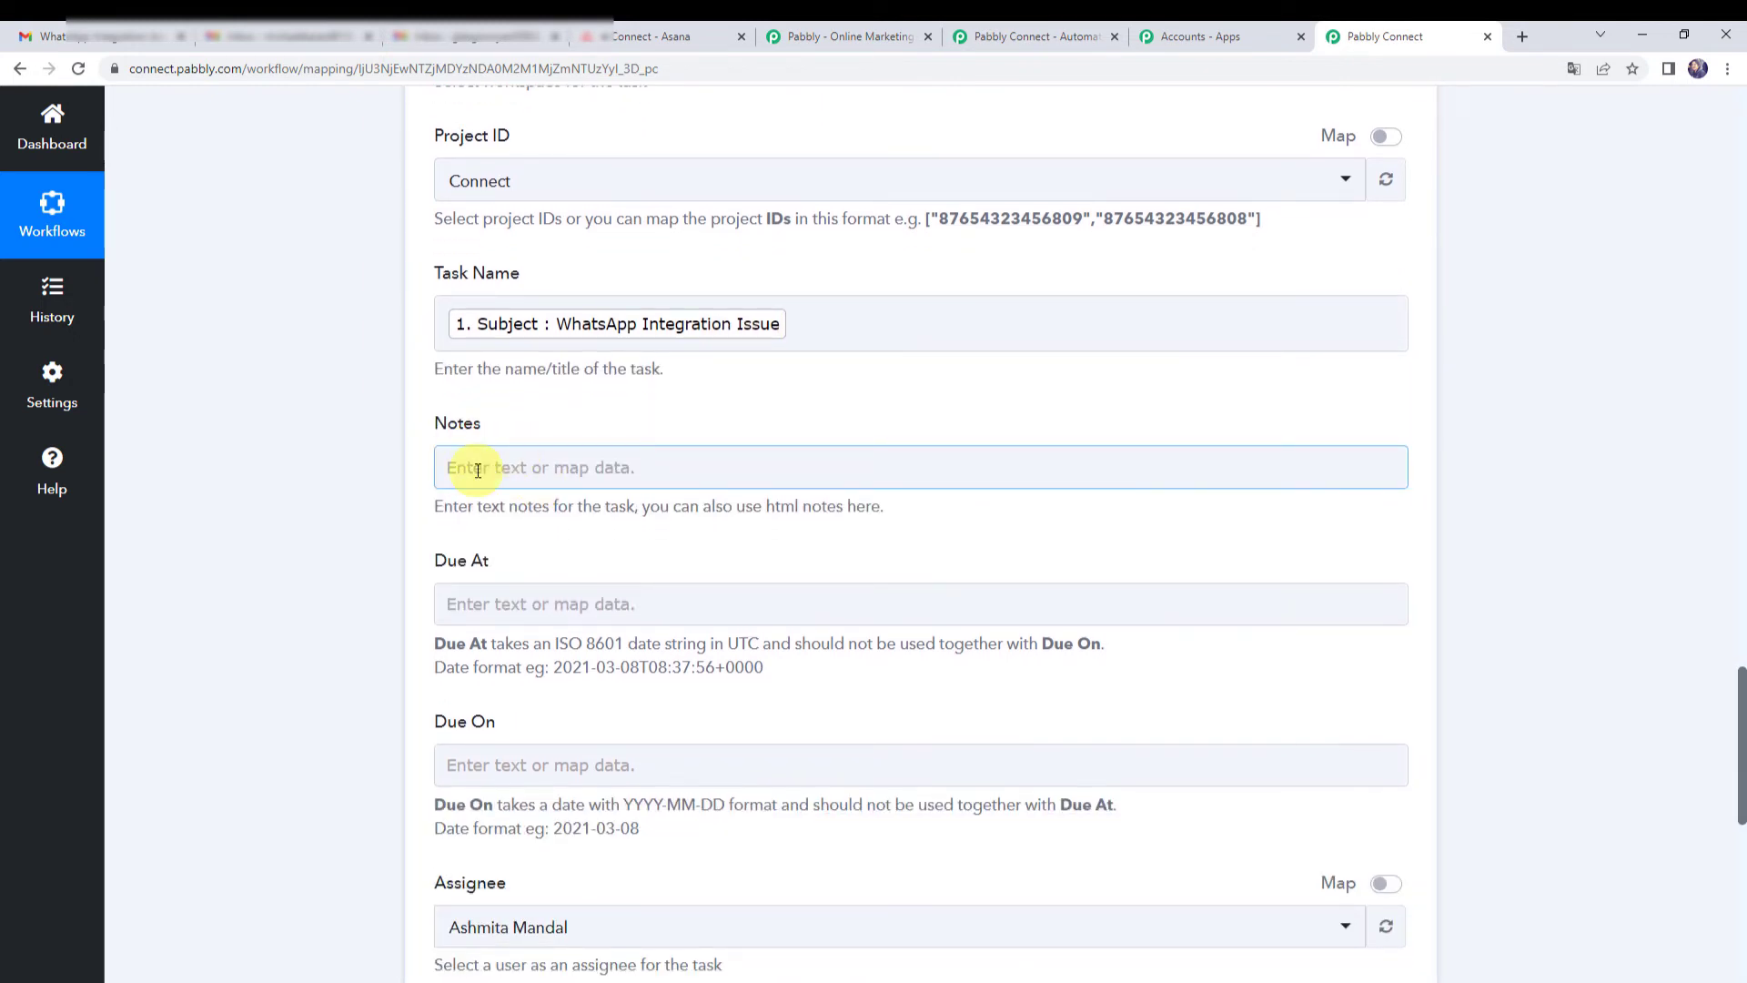
pyautogui.click(477, 471)
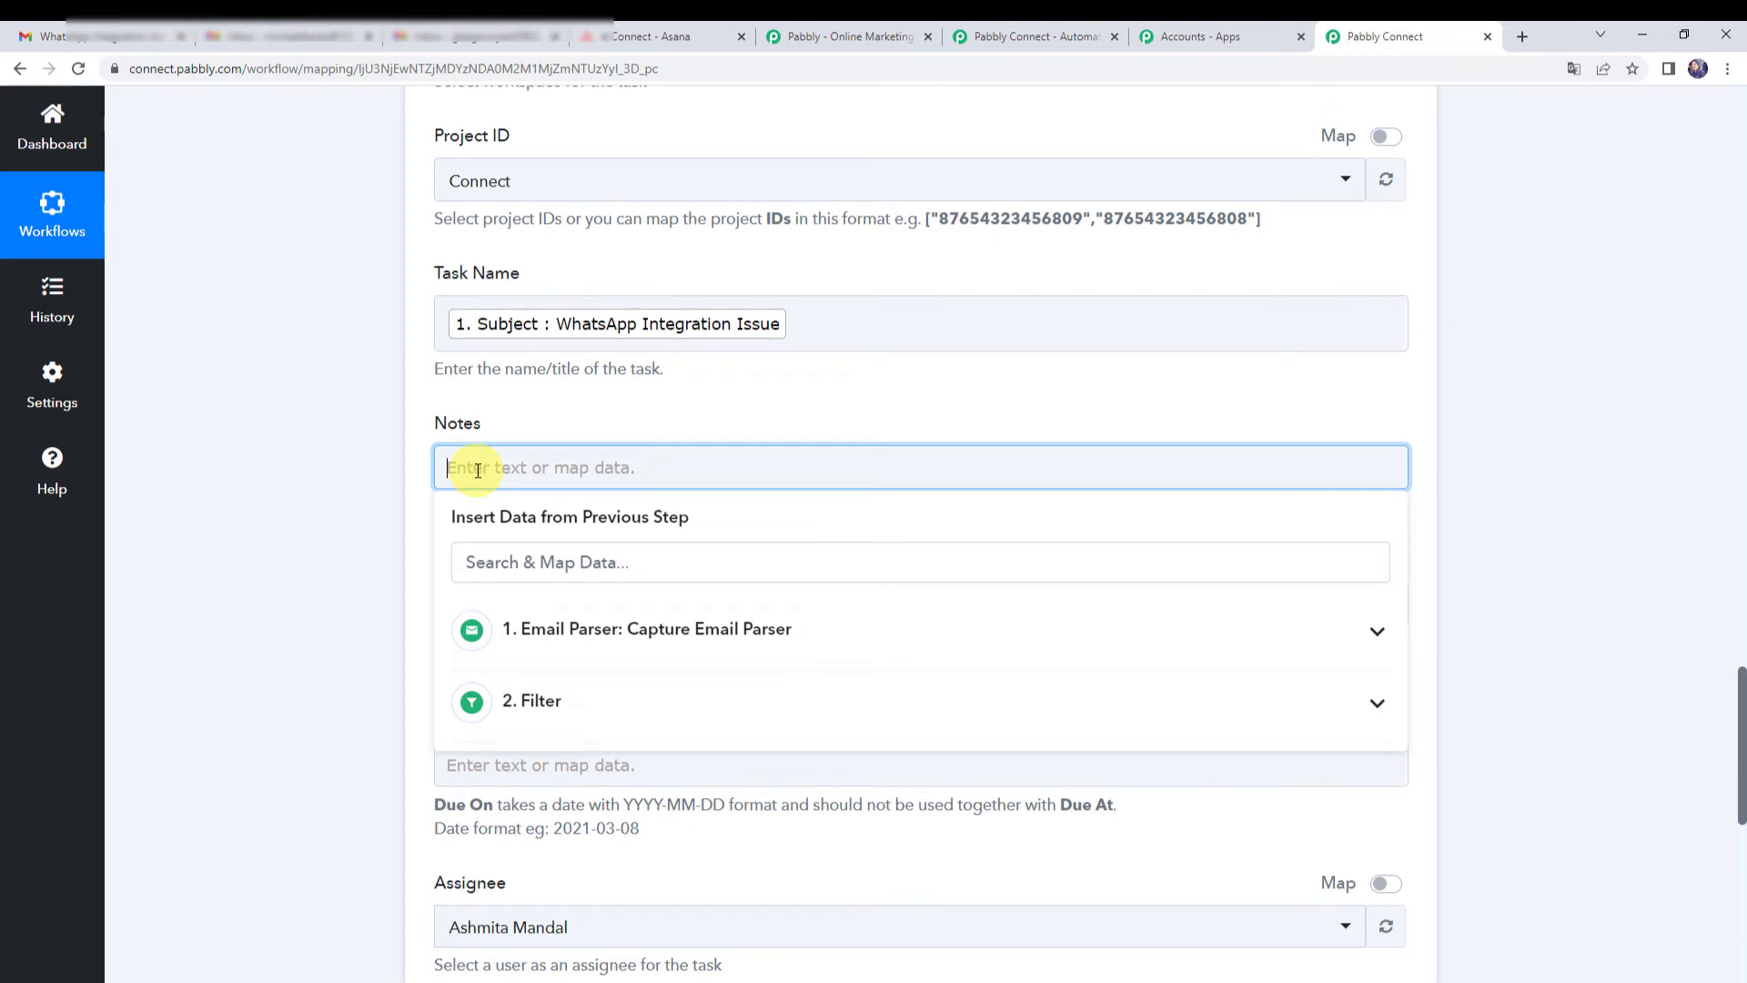
pyautogui.click(565, 641)
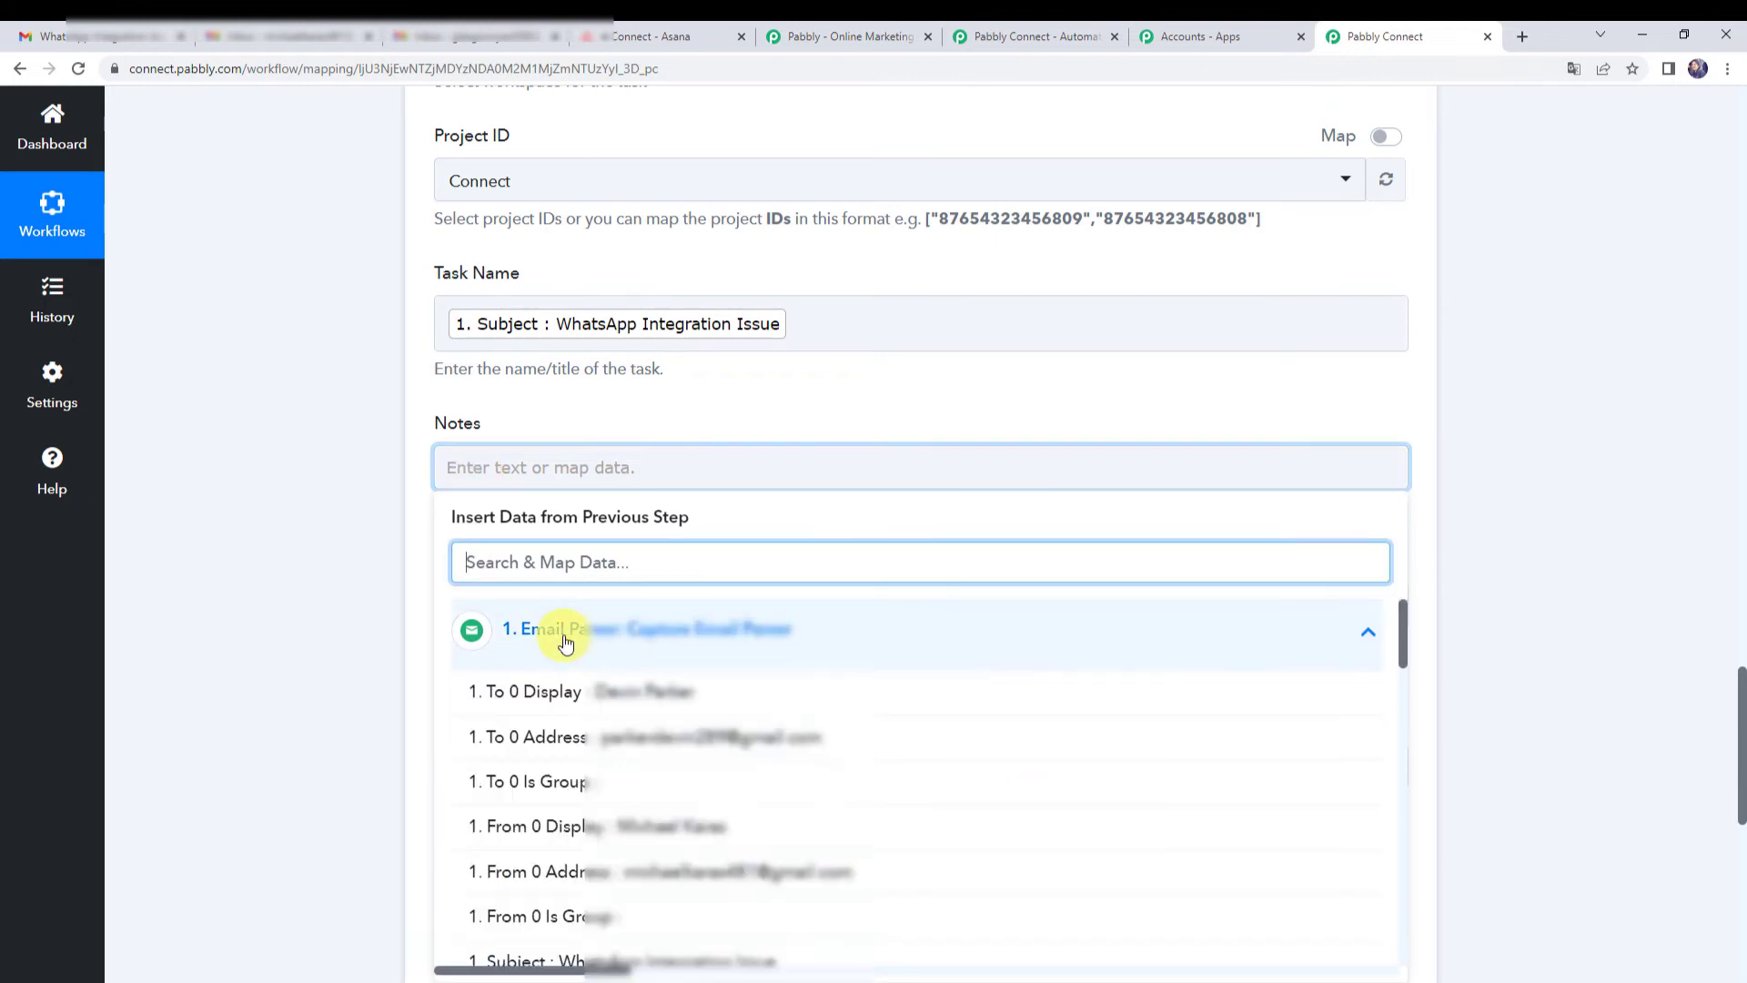
pyautogui.write('dea')
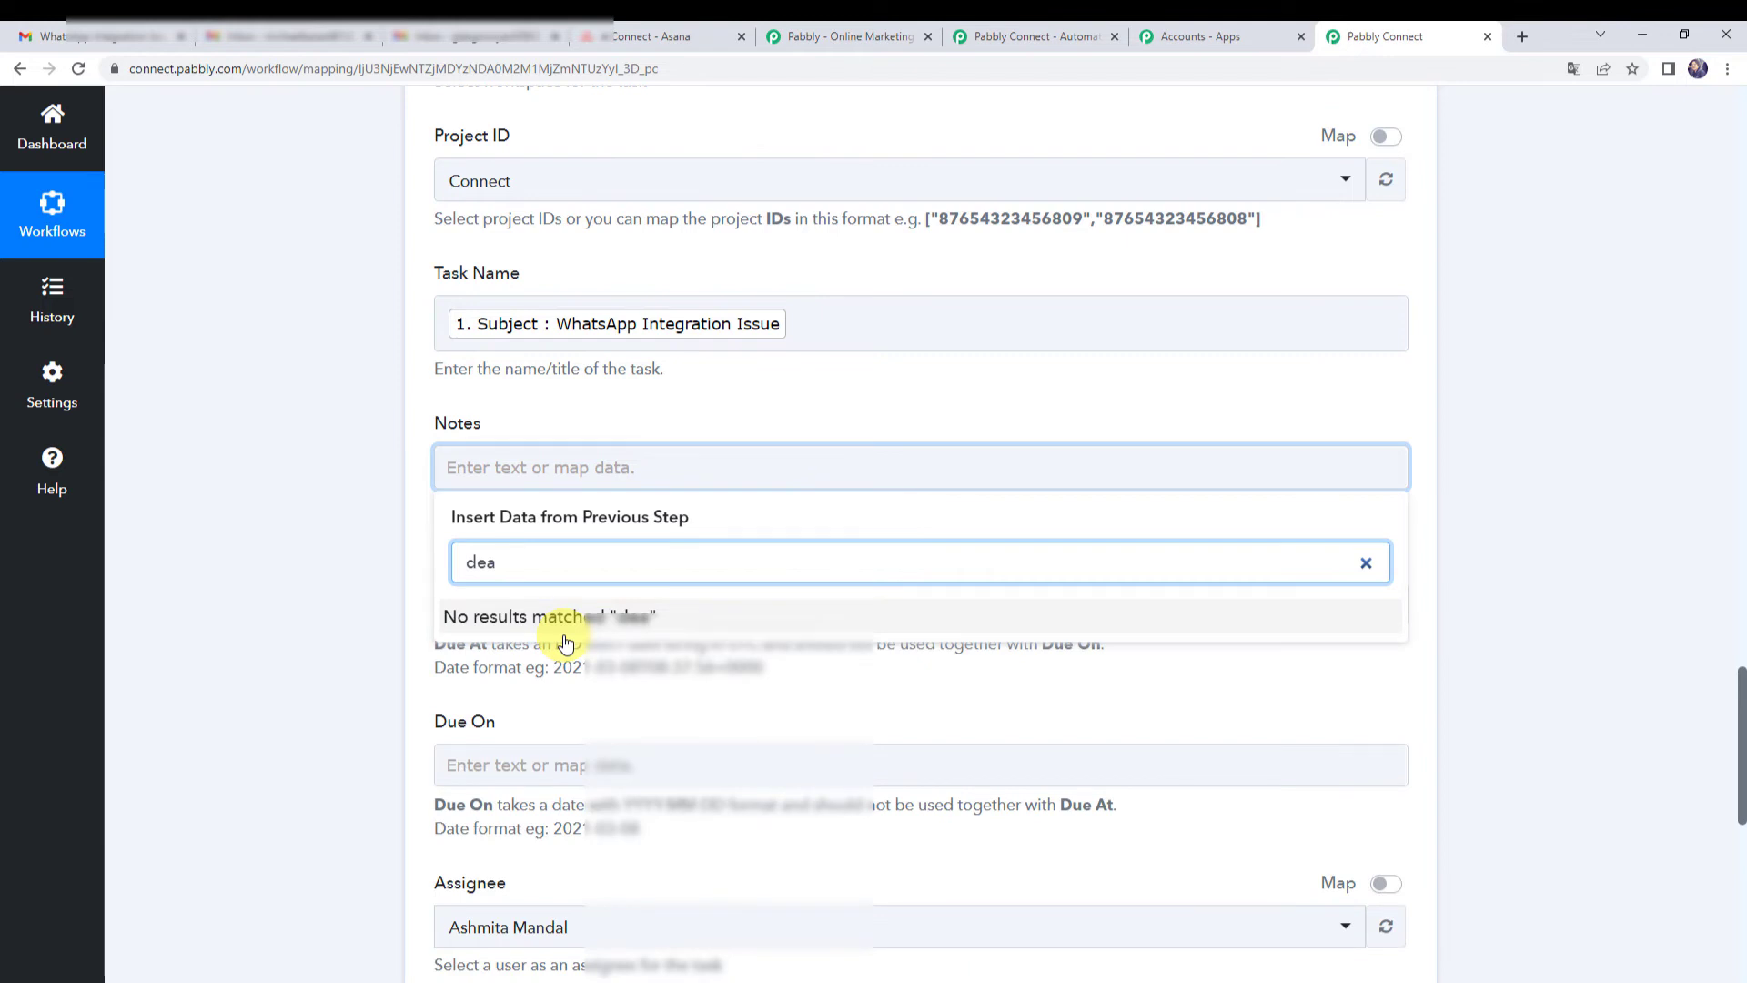
pyautogui.press('BackSpace')
pyautogui.press('BackSpace')
pyautogui.press('BackSpace')
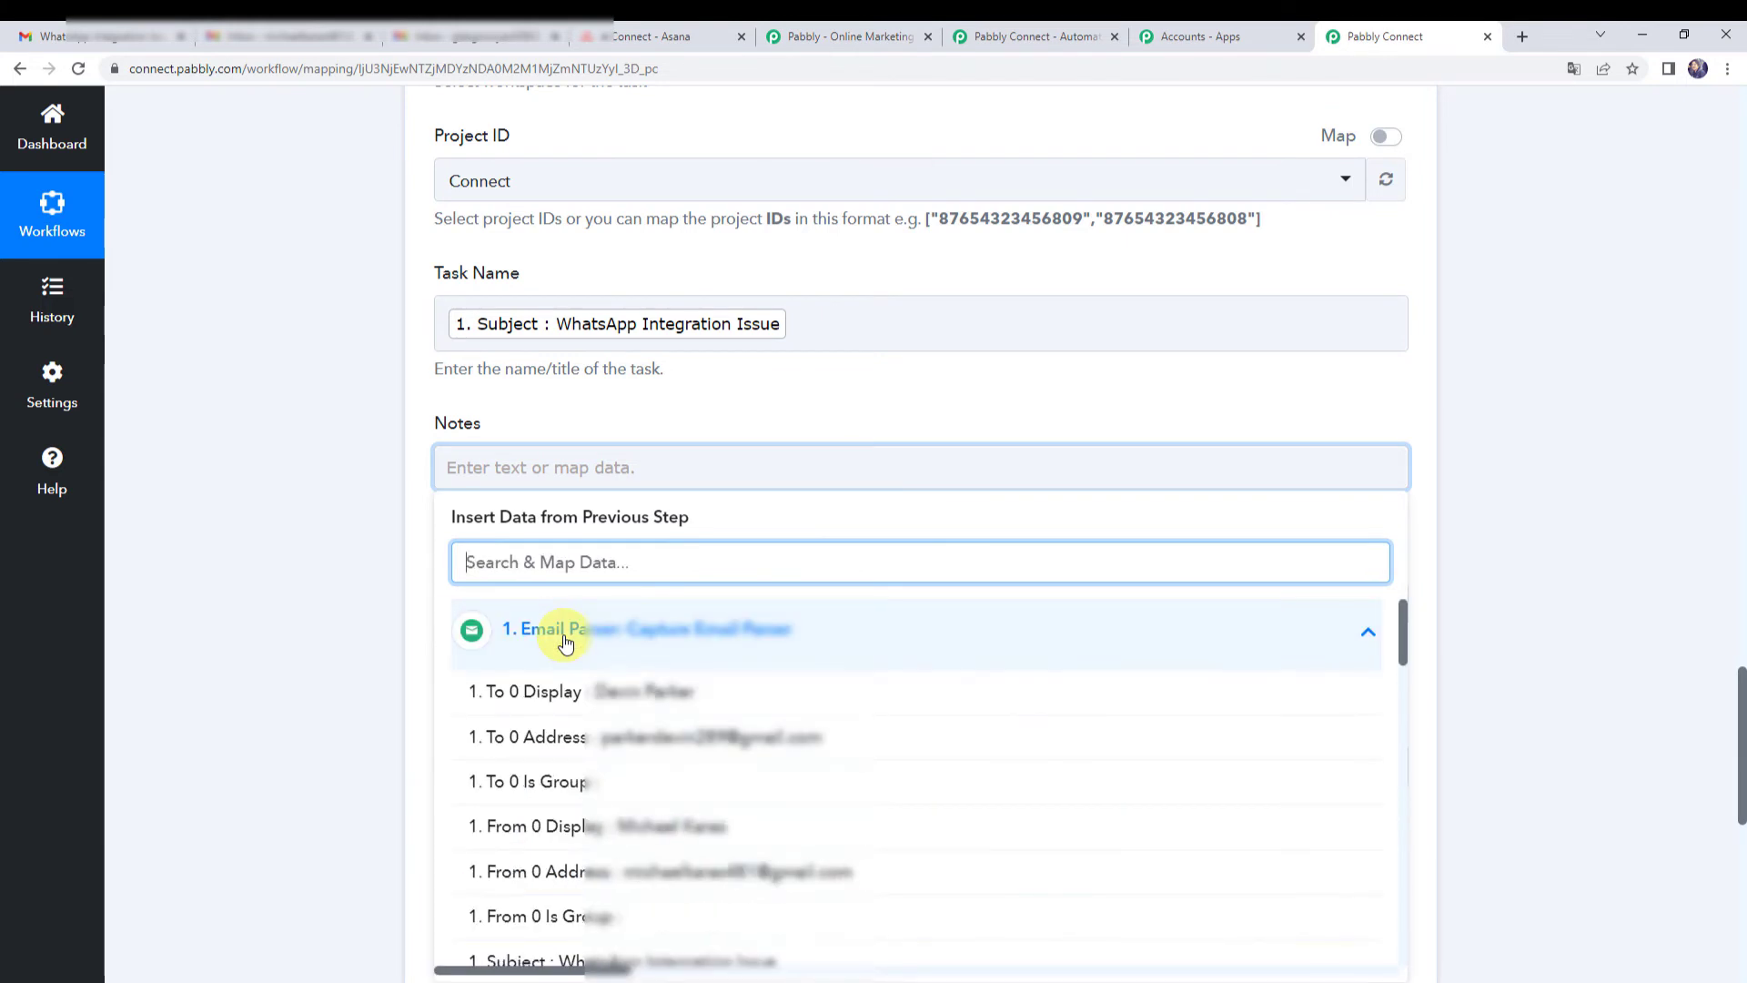
pyautogui.write('bod')
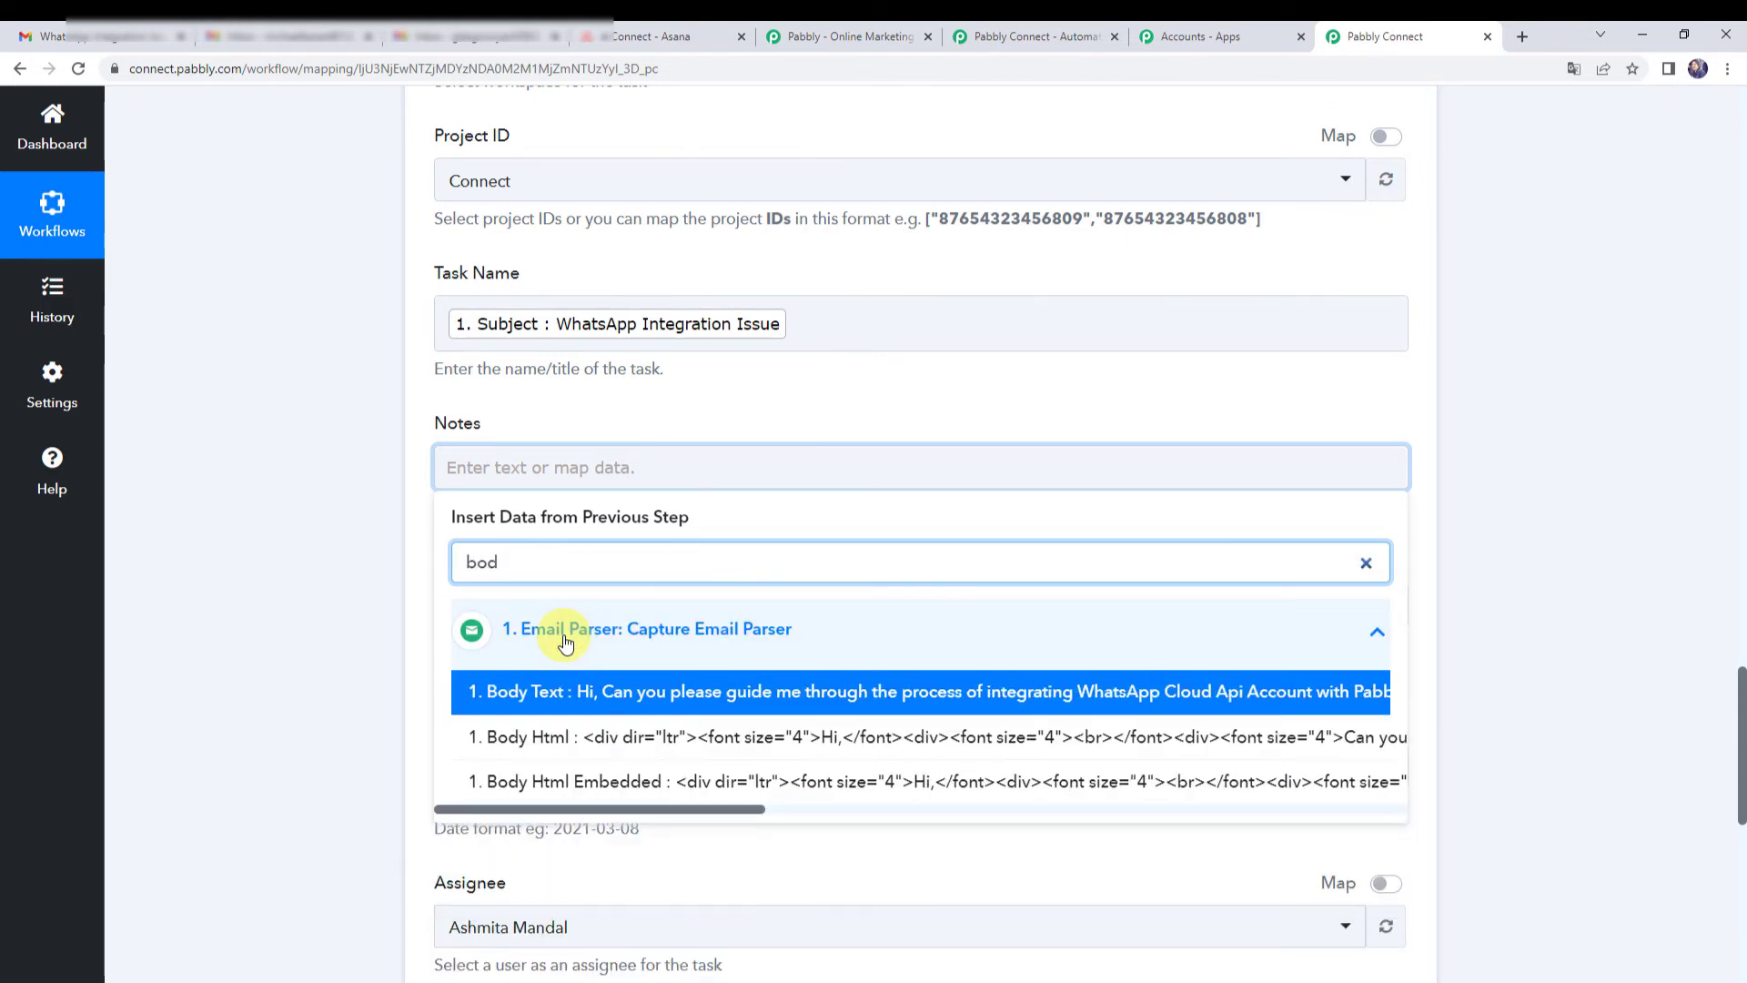
pyautogui.click(570, 689)
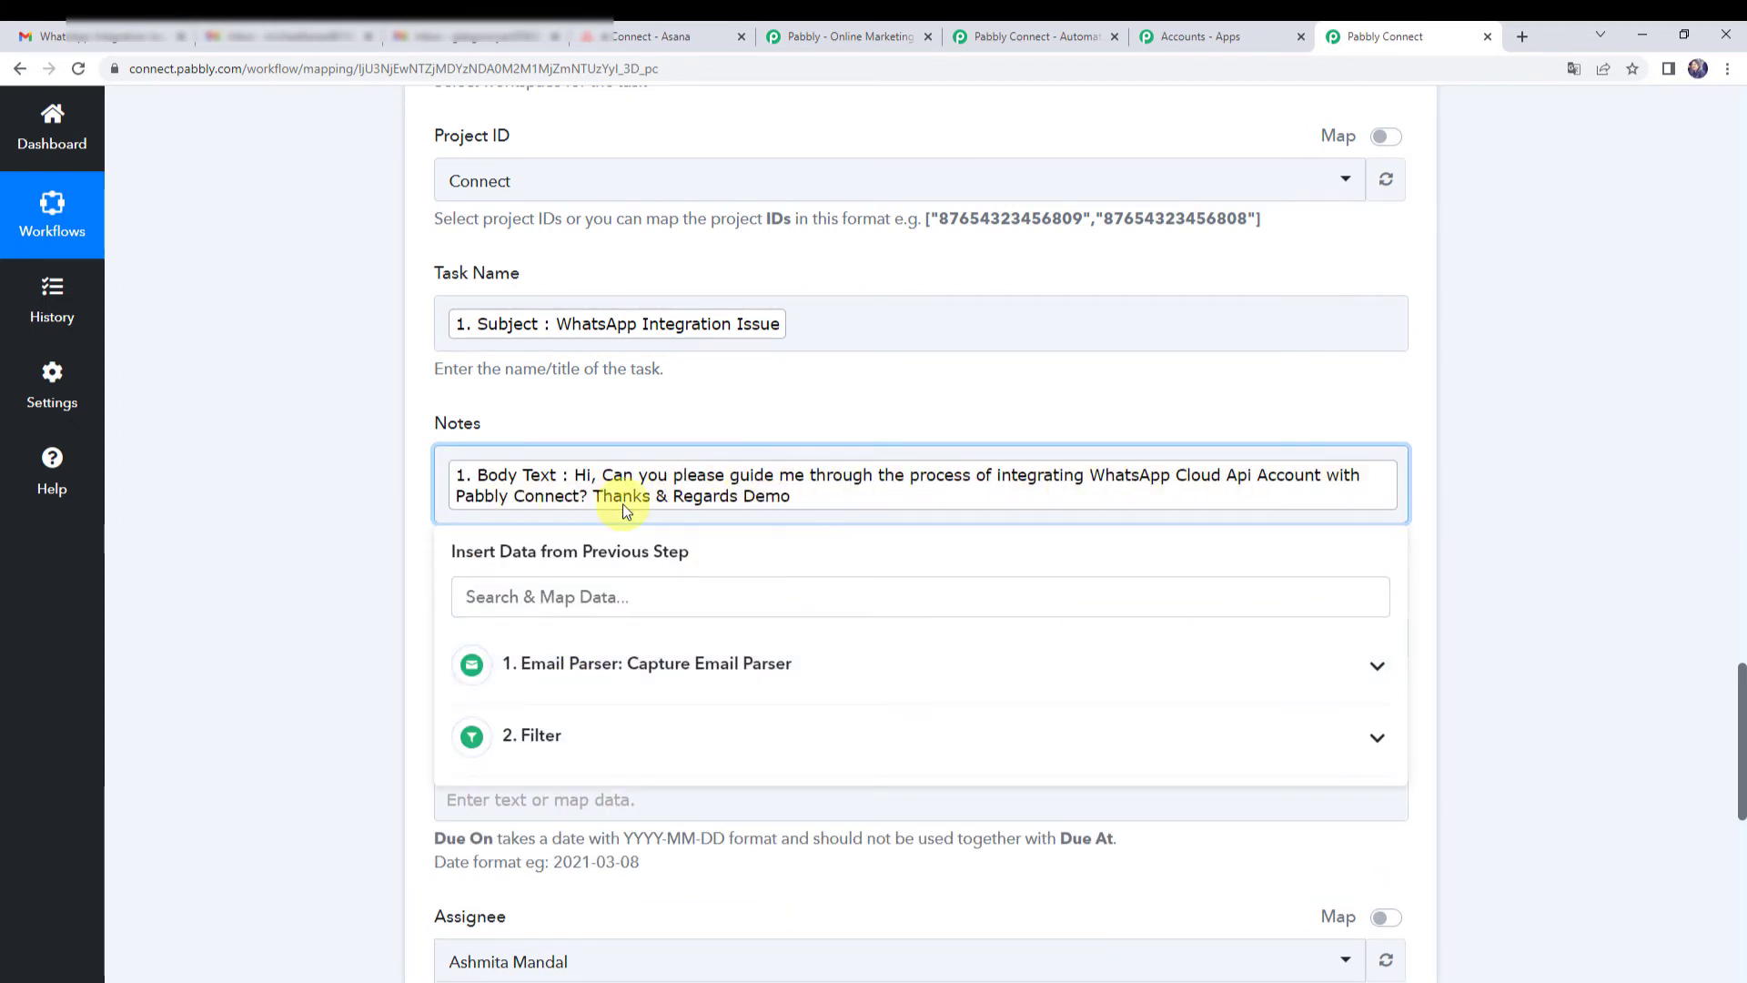
pyautogui.click(264, 514)
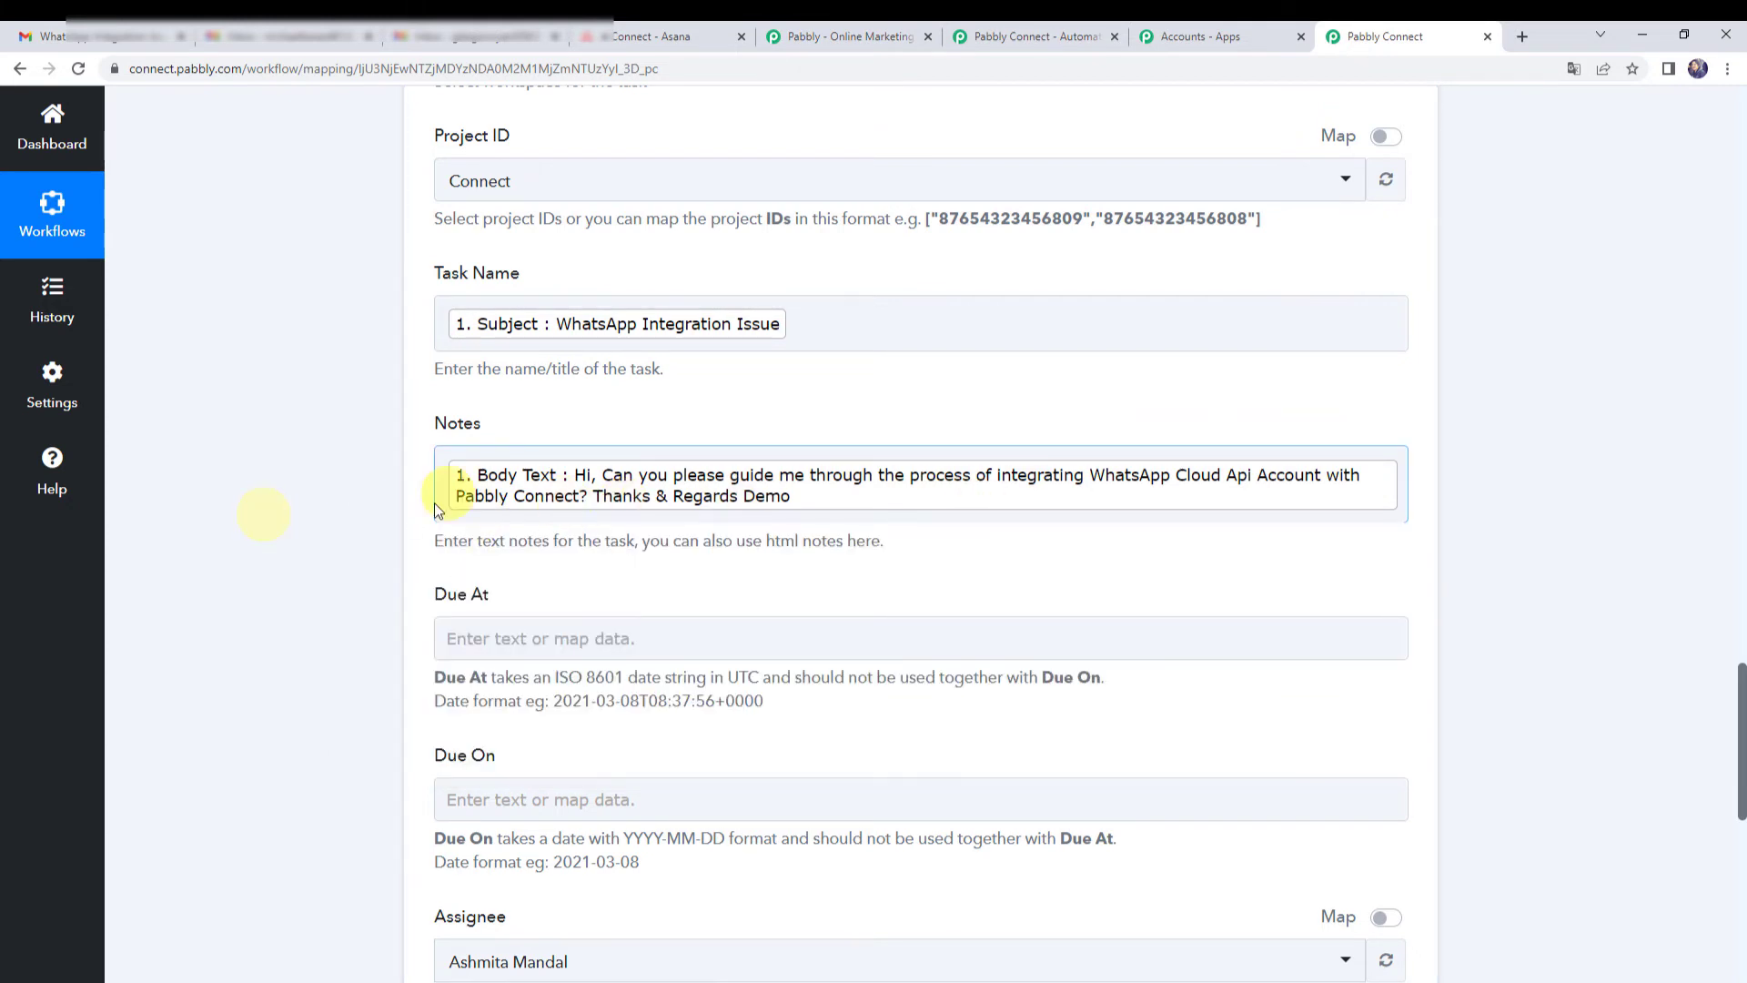
# - Examine the optional Due At and Due On fields and the date formats they require
pyautogui.scroll(-2, 275, 544)
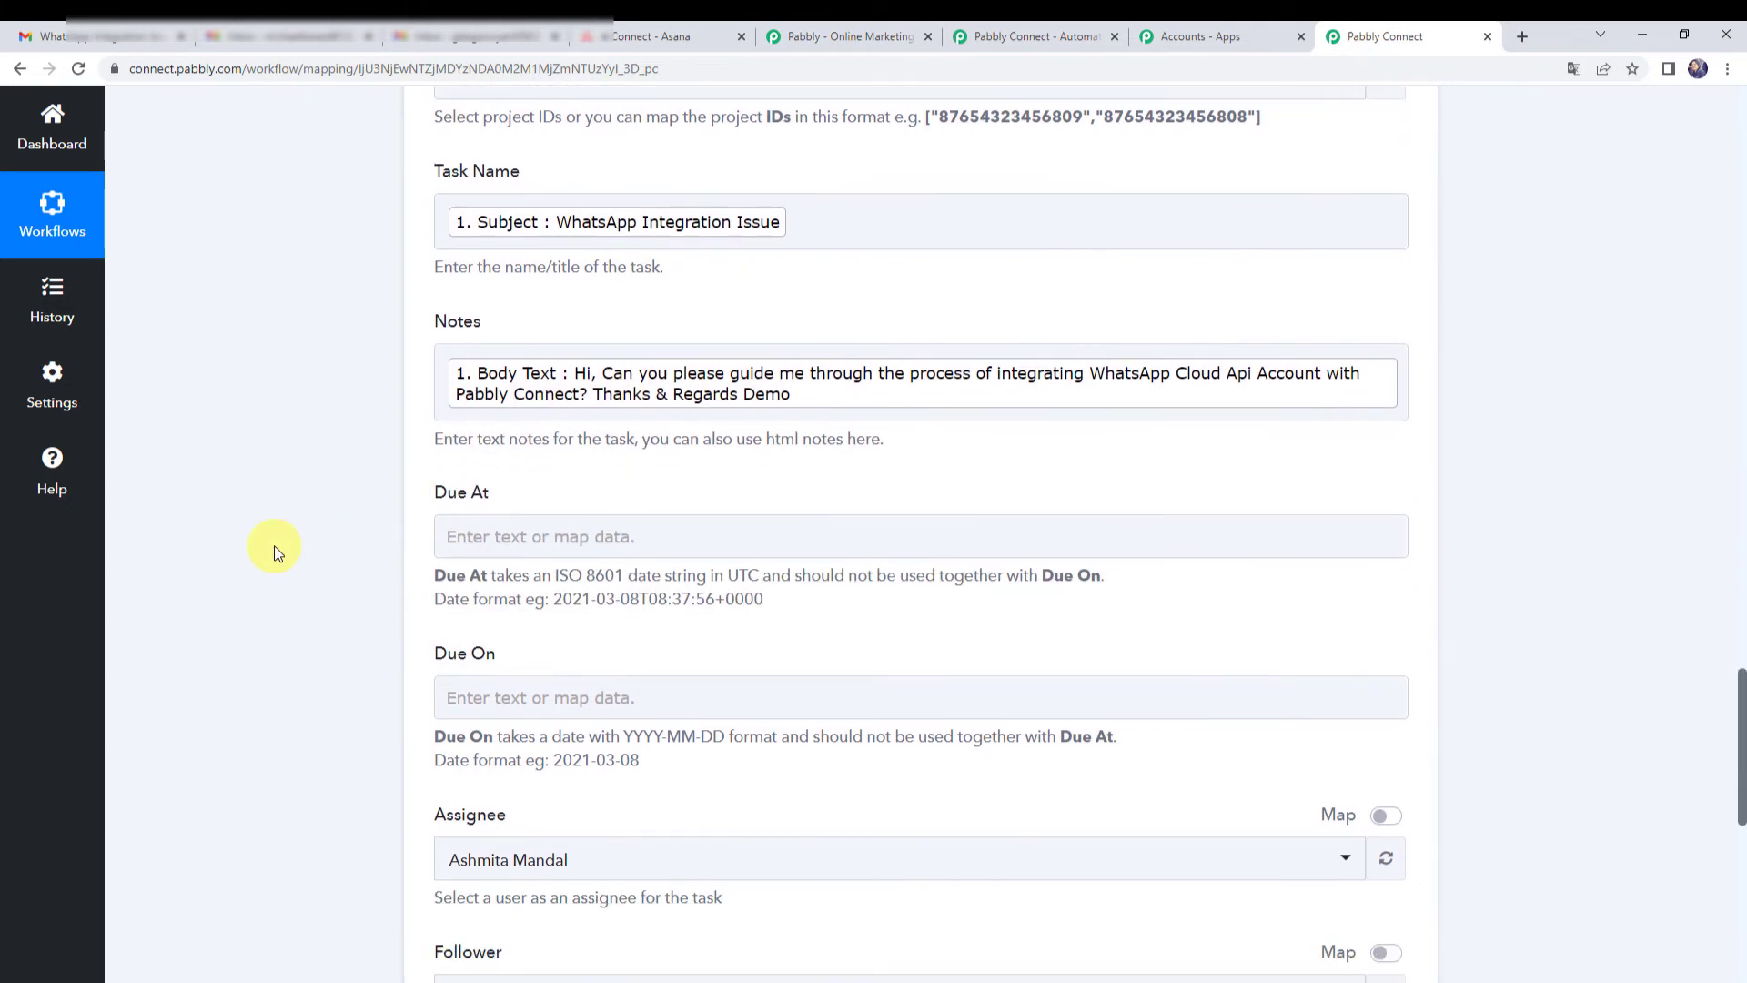
pyautogui.click(470, 449)
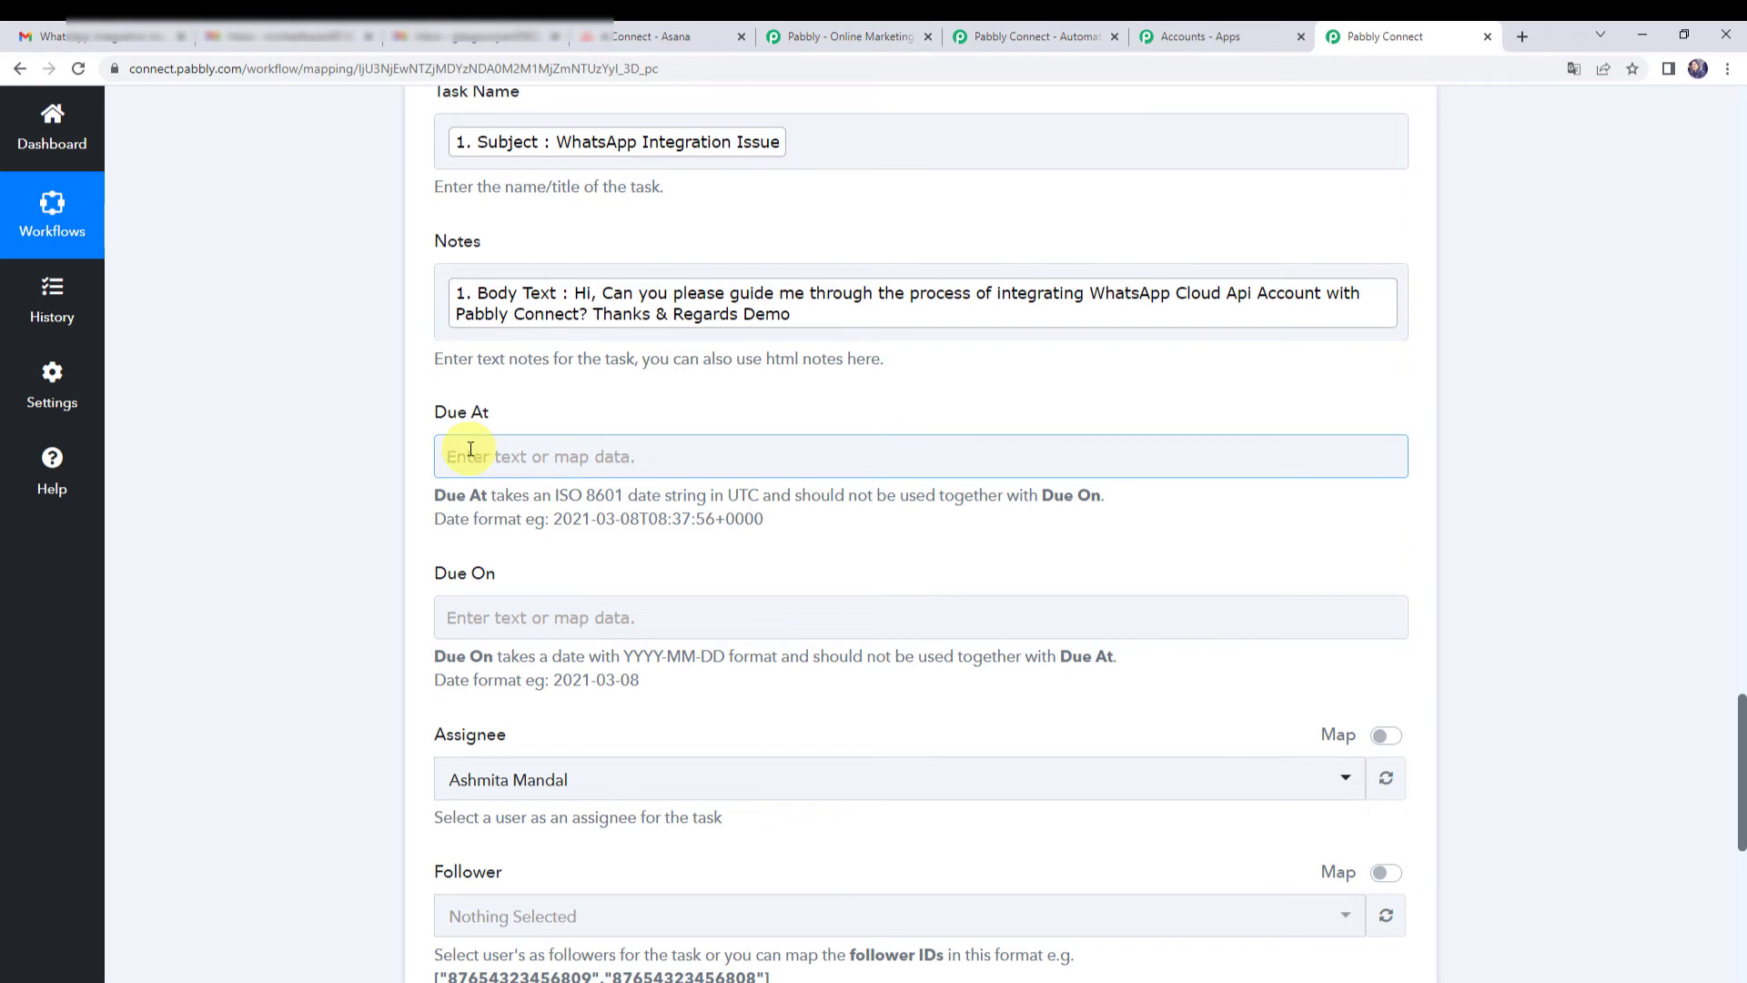
pyautogui.click(468, 615)
pyautogui.click(453, 455)
pyautogui.click(499, 632)
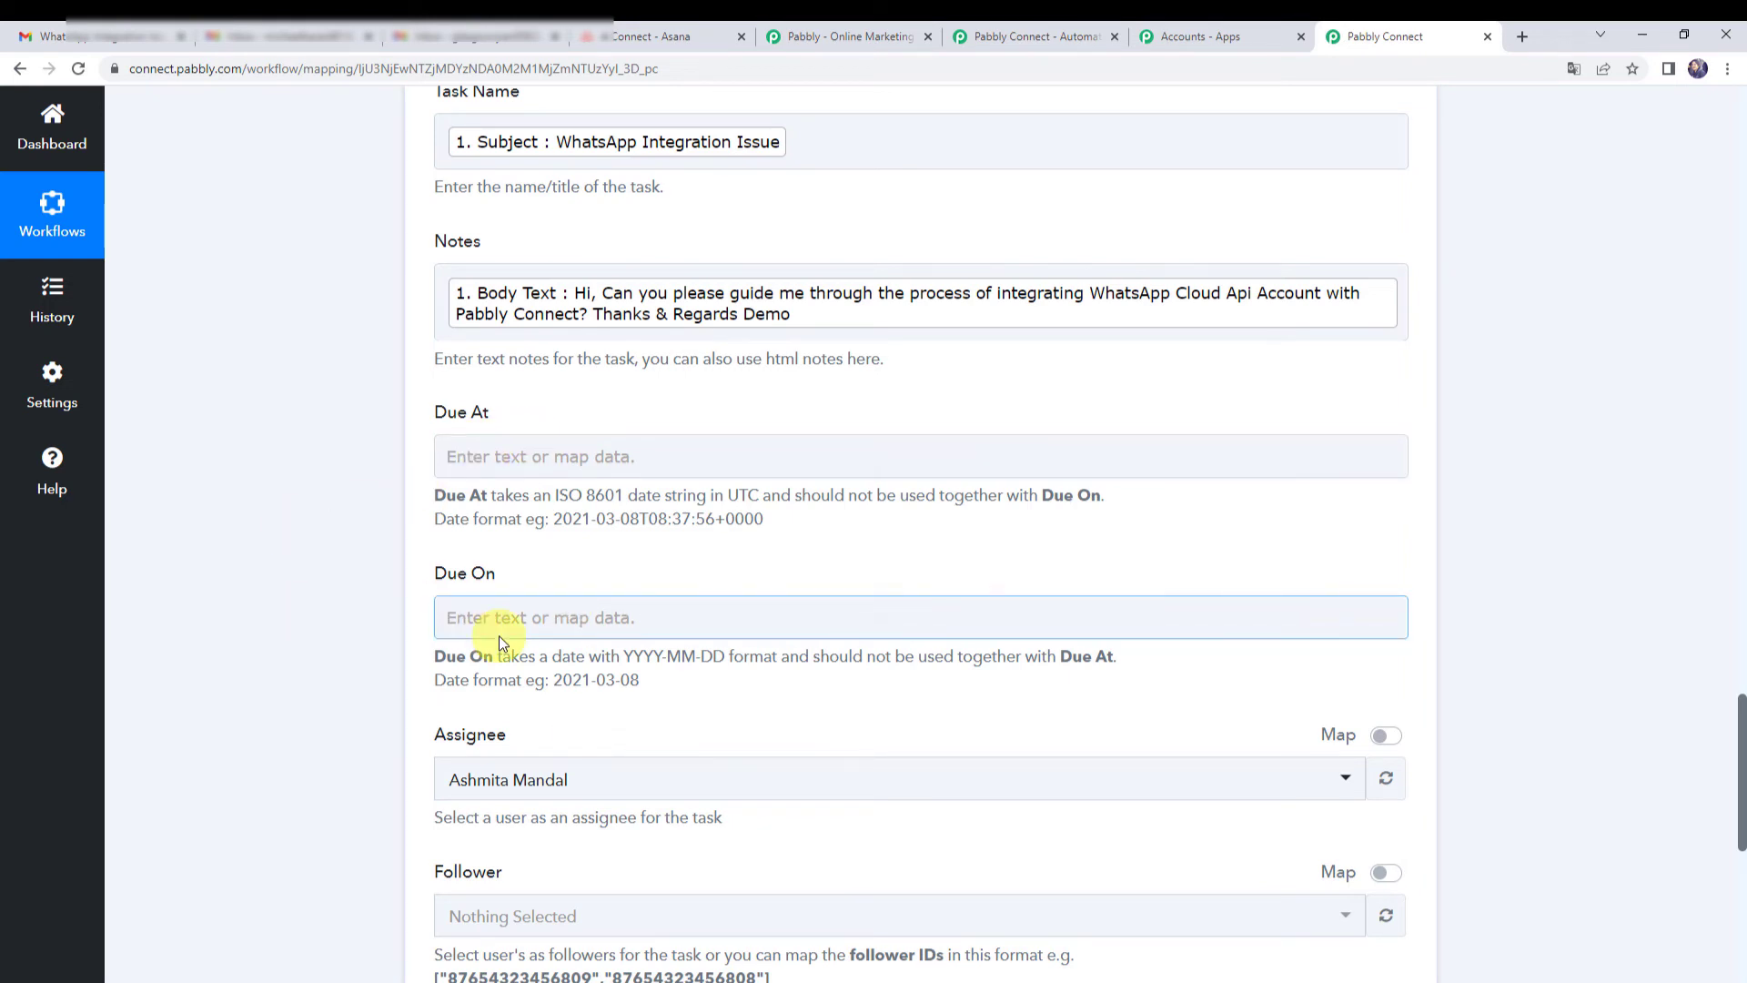
pyautogui.moveTo(624, 655); pyautogui.dragTo(713, 654)
pyautogui.click(719, 655)
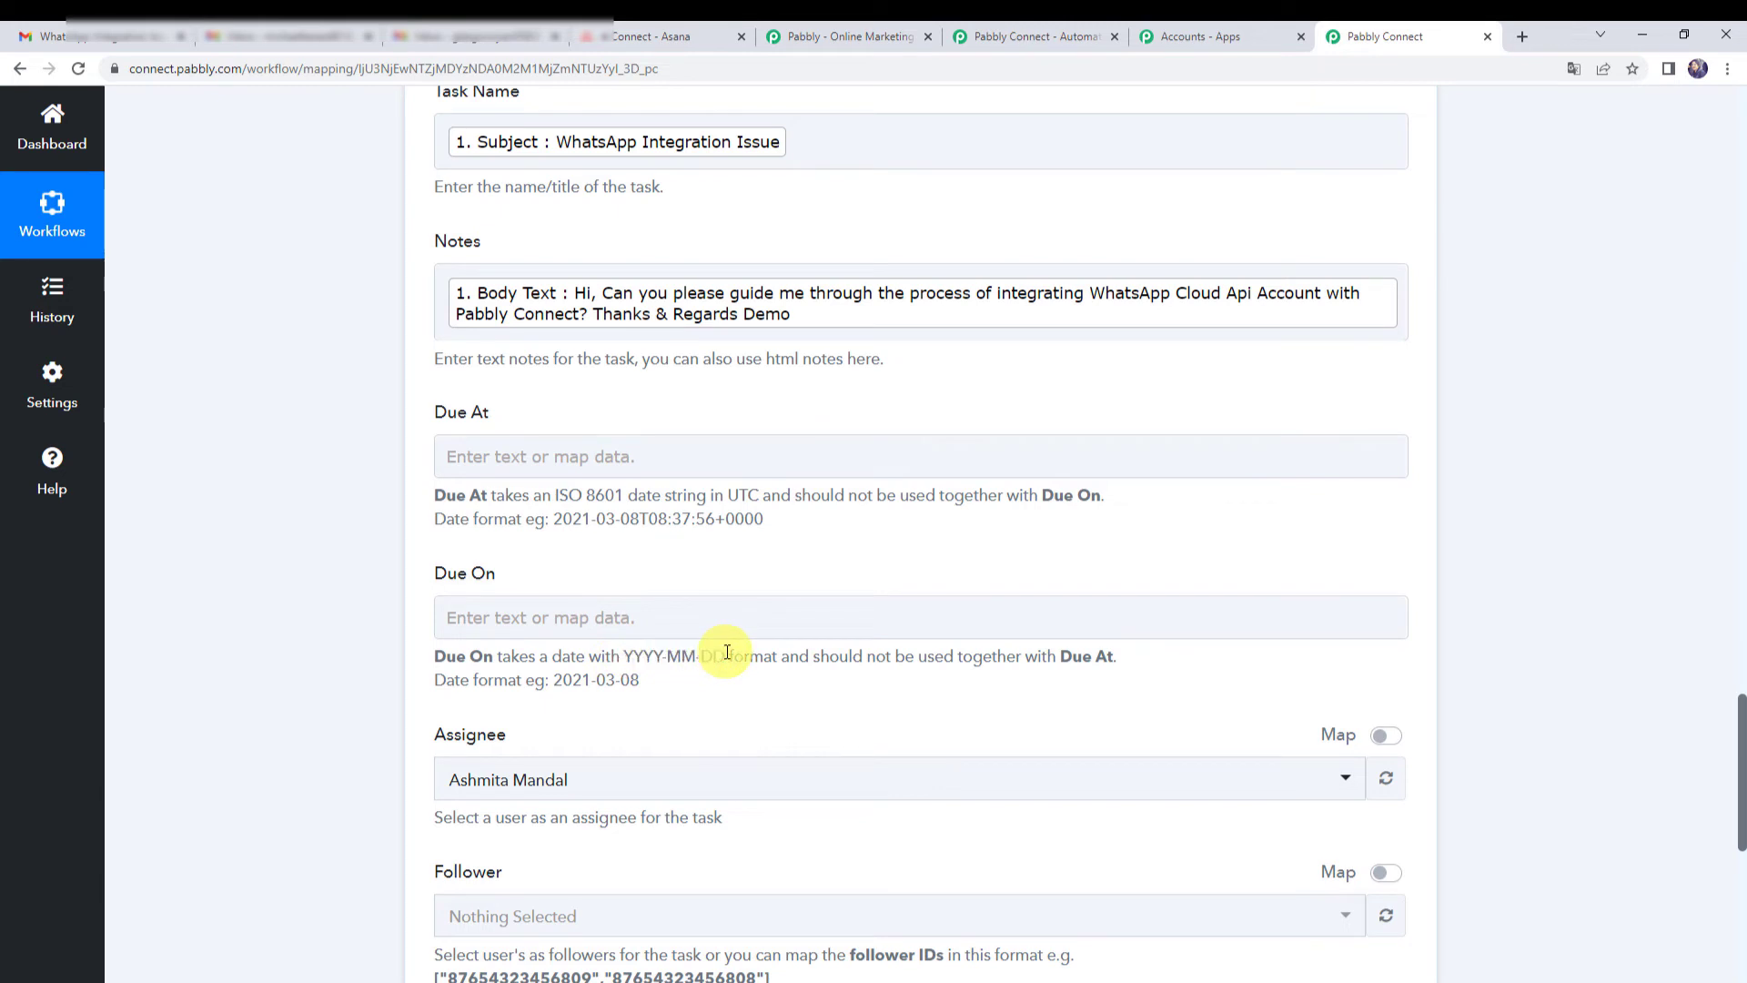
pyautogui.click(434, 620)
pyautogui.click(431, 620)
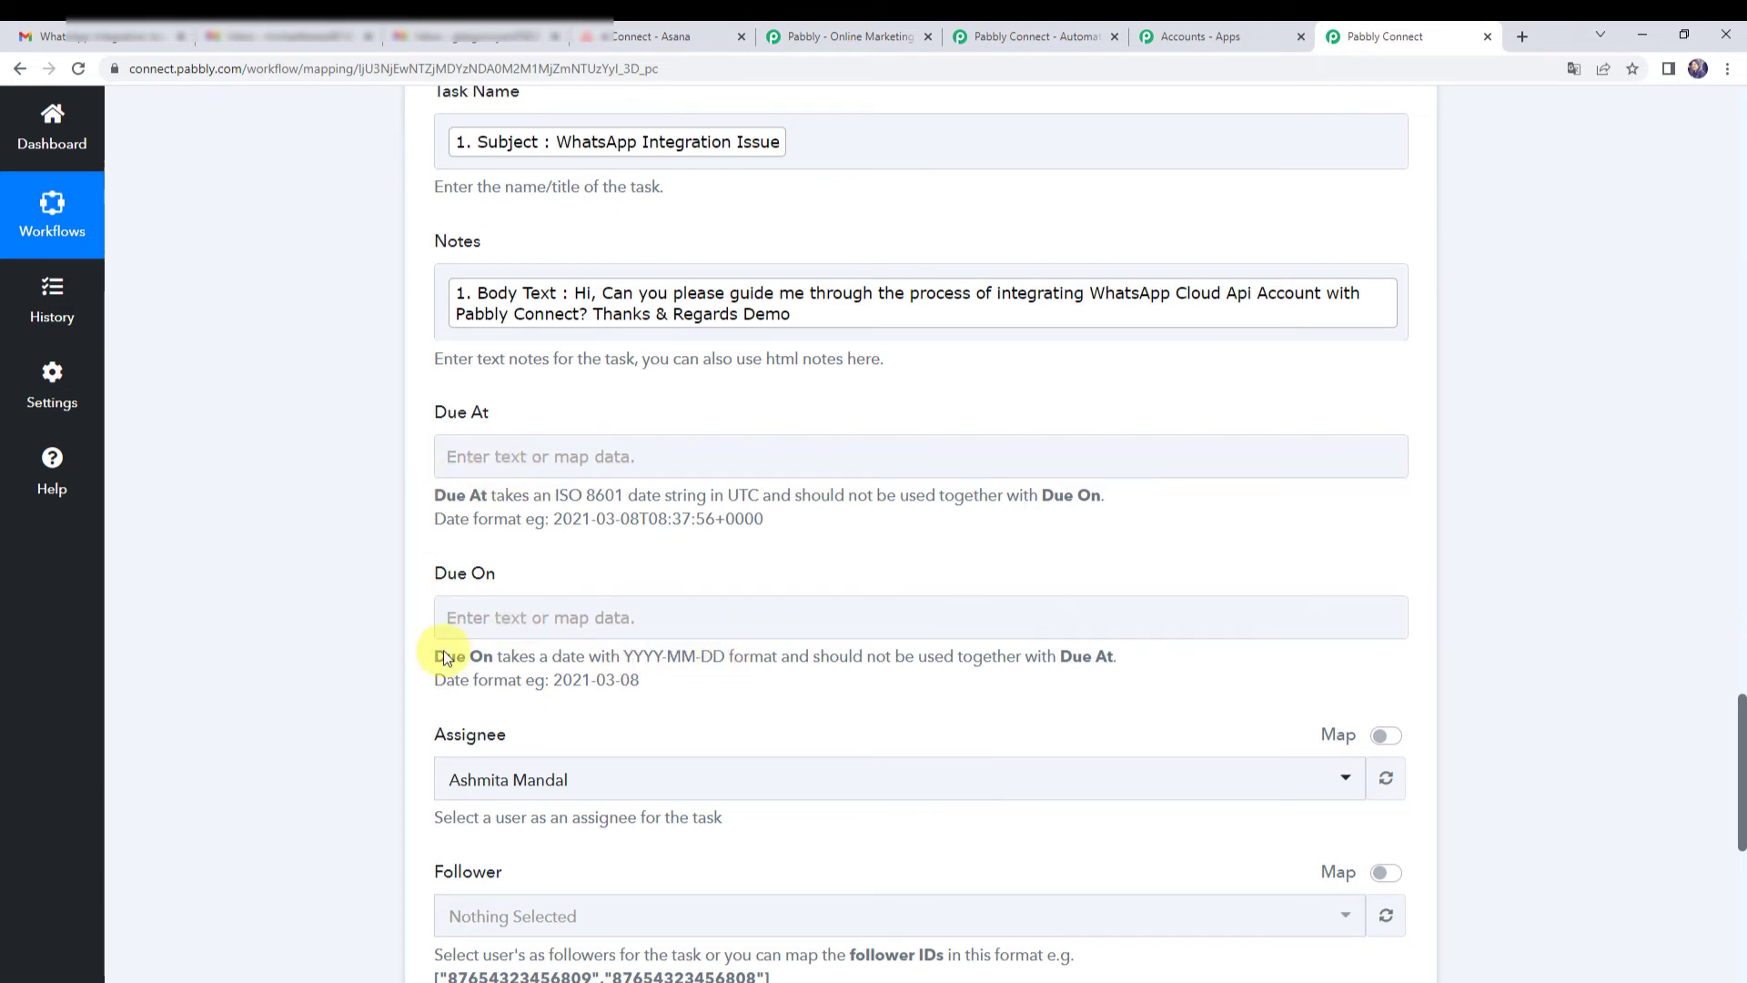
pyautogui.click(490, 462)
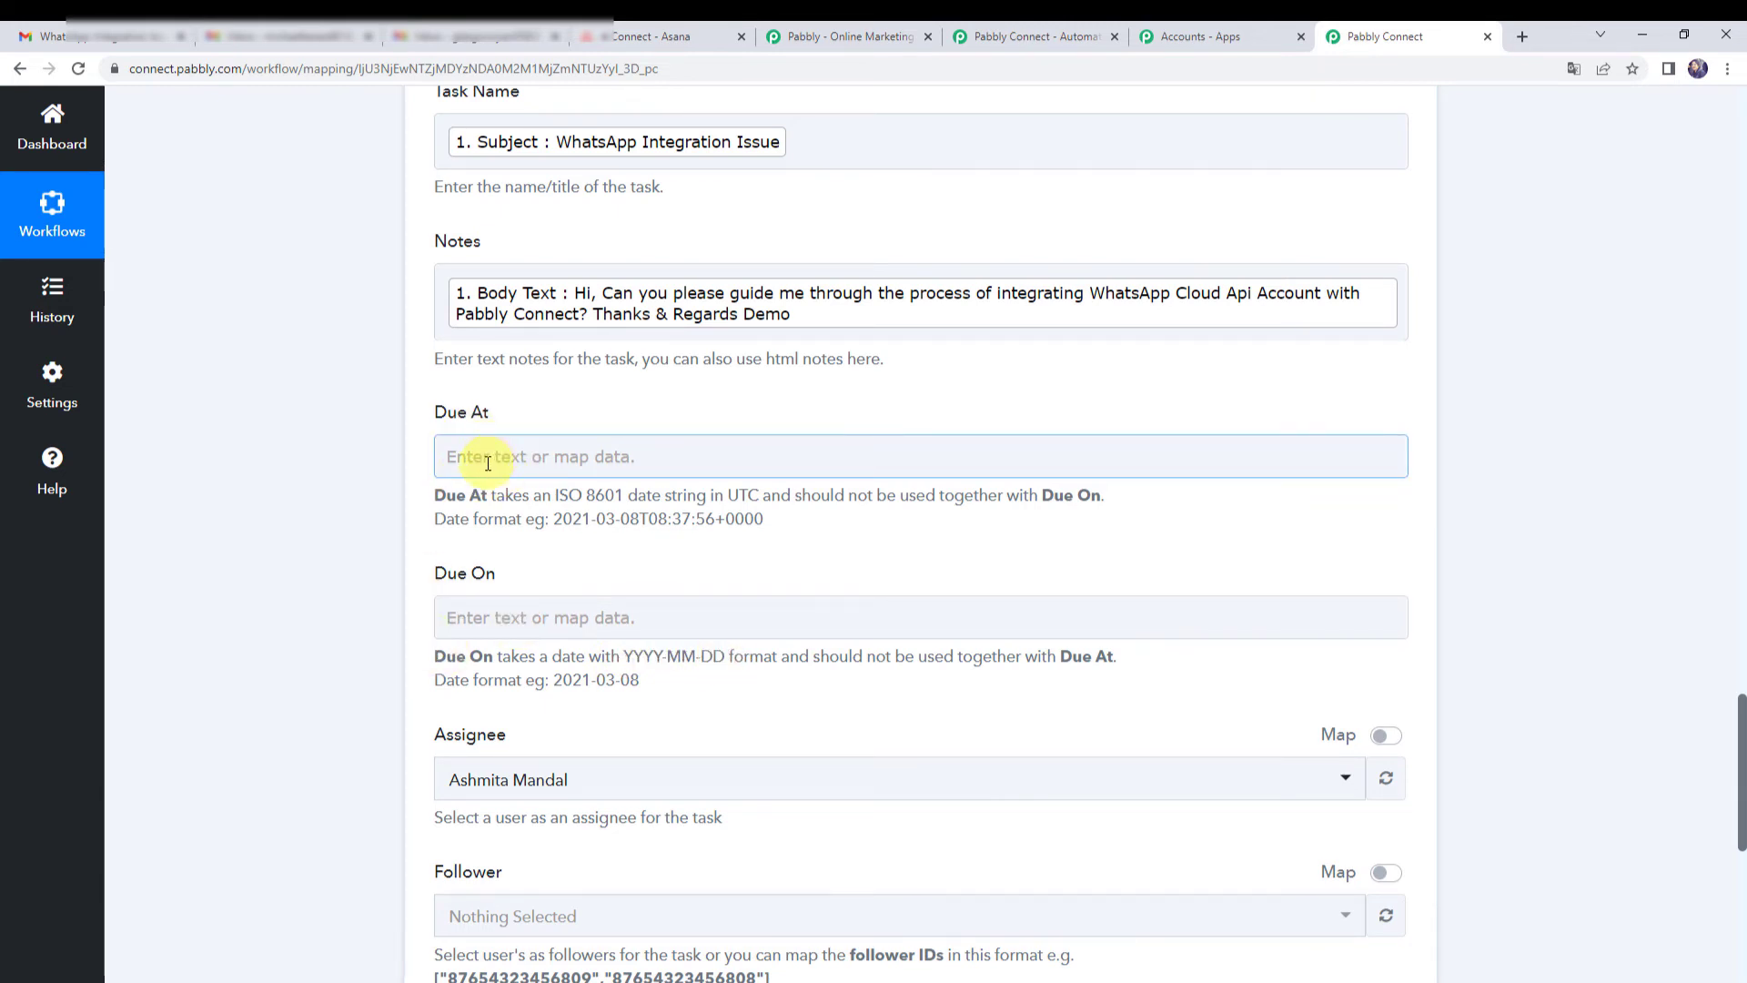
pyautogui.click(250, 577)
pyautogui.click(516, 620)
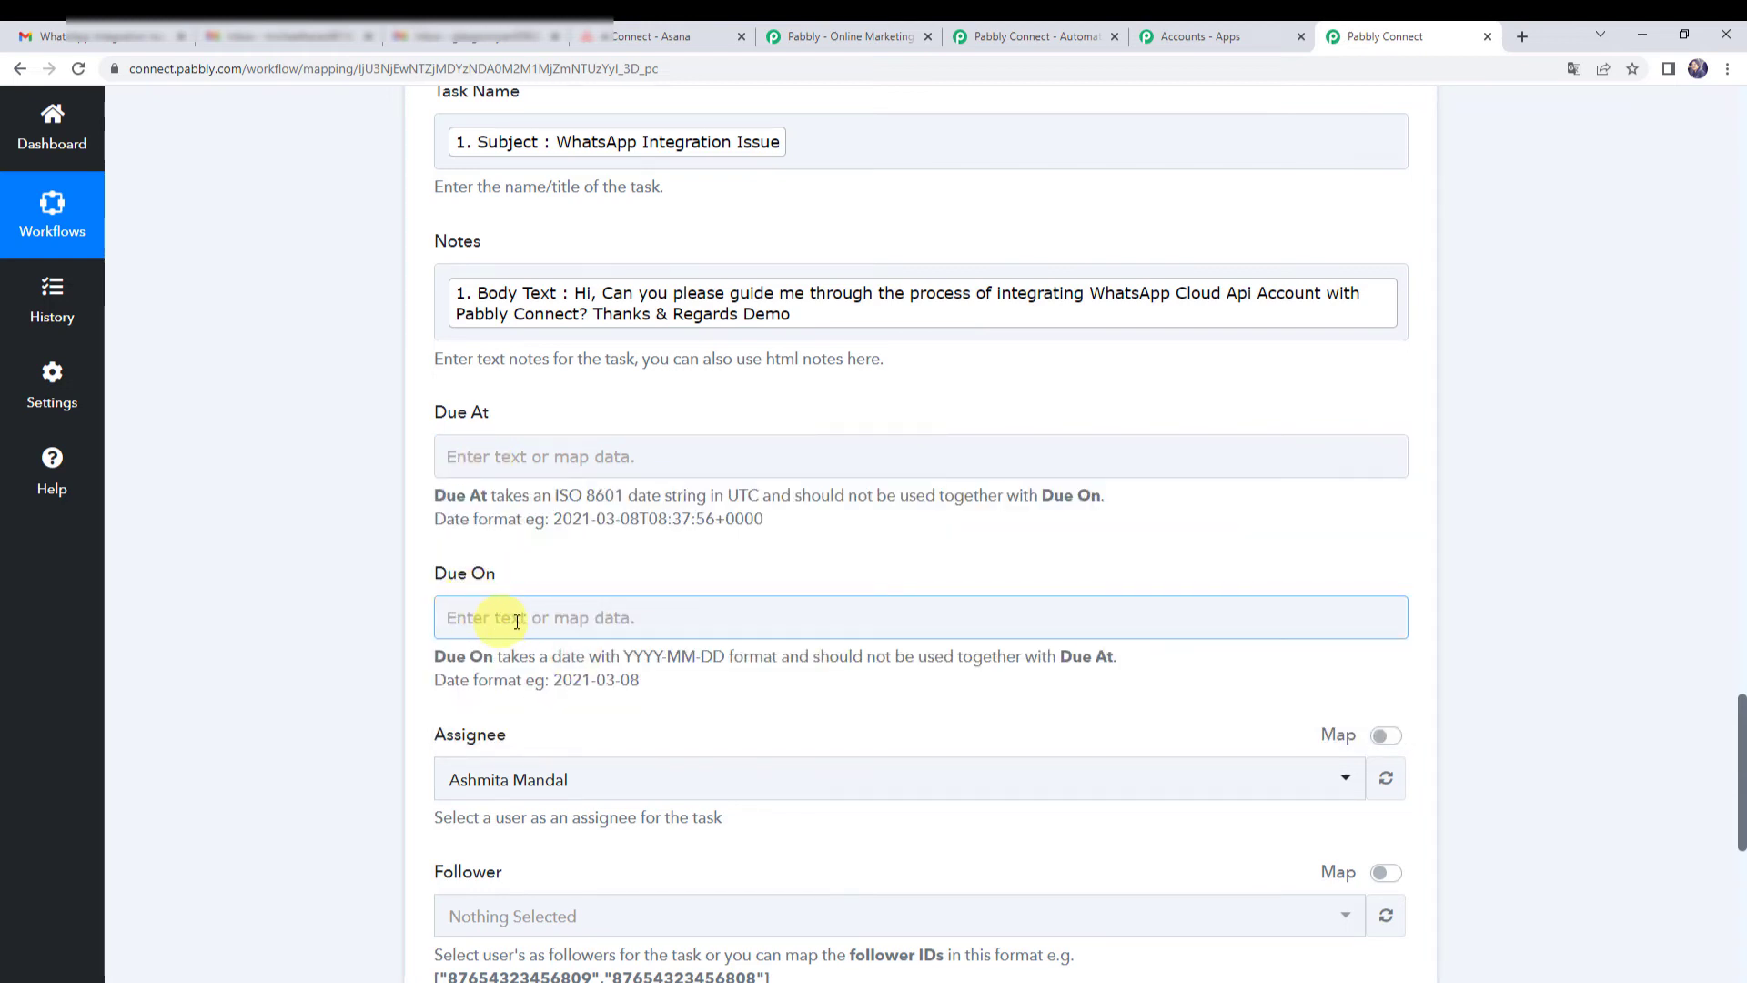
pyautogui.click(389, 624)
# - Select the listed Asana user as the task's assignee
pyautogui.scroll(-3, 389, 624)
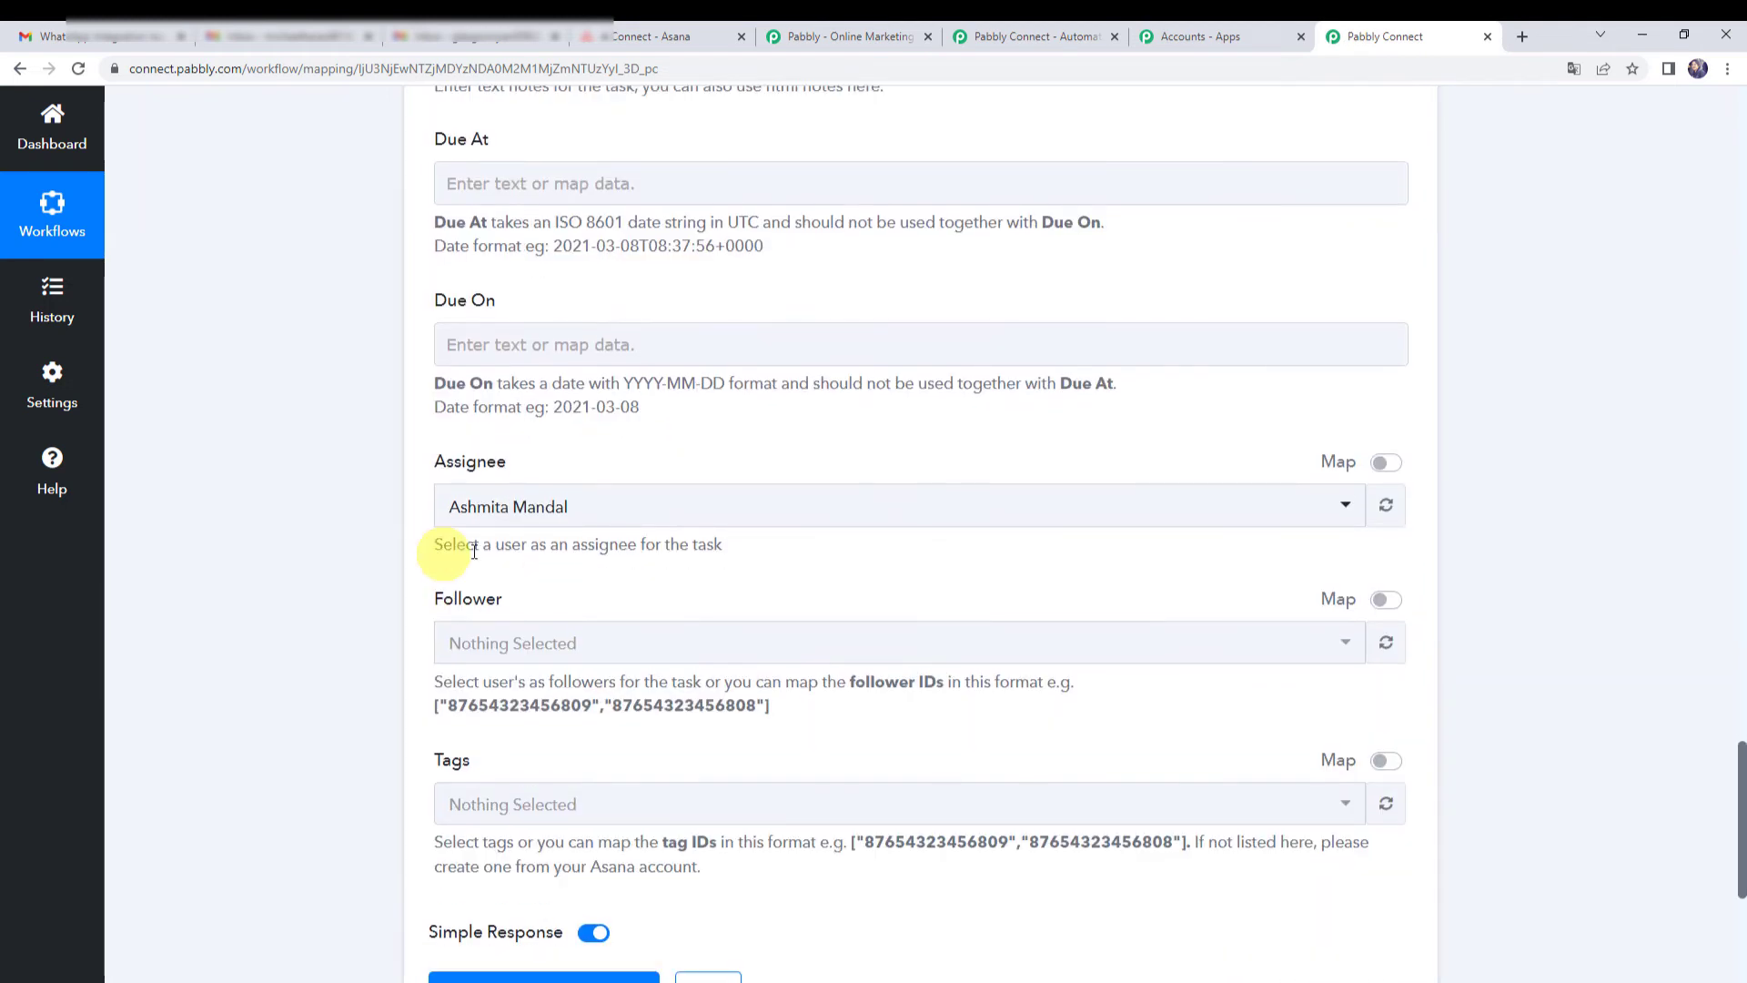
pyautogui.click(537, 517)
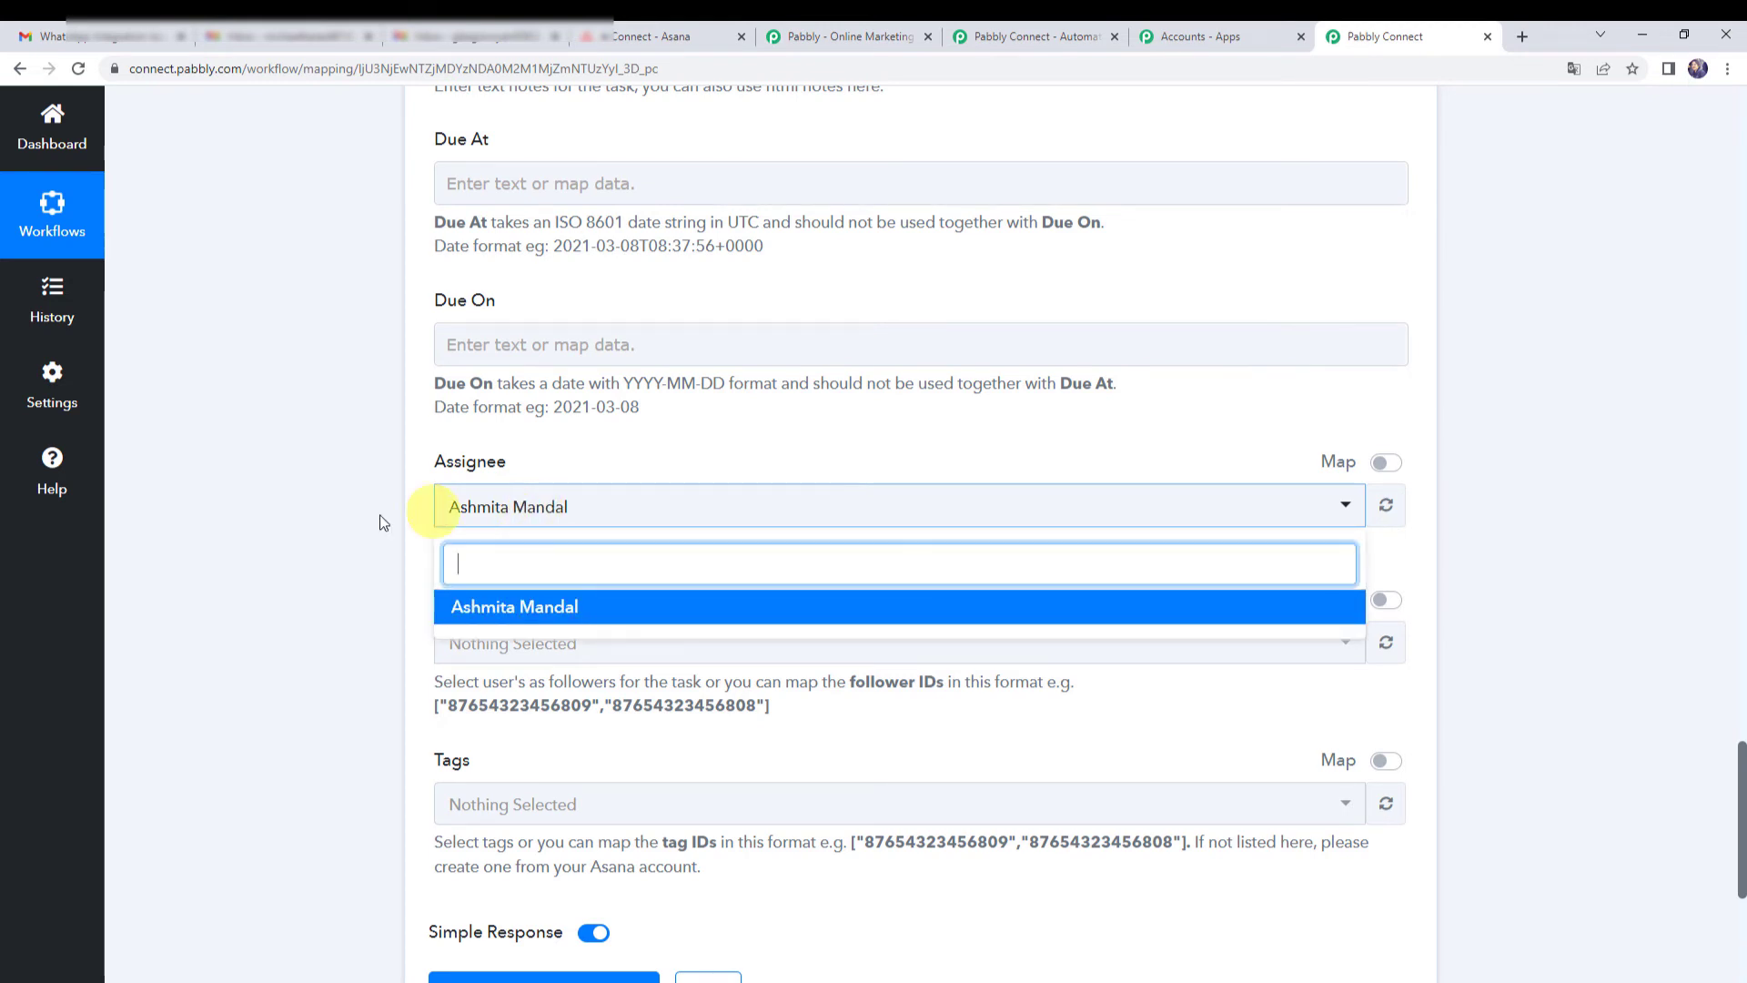
pyautogui.click(524, 610)
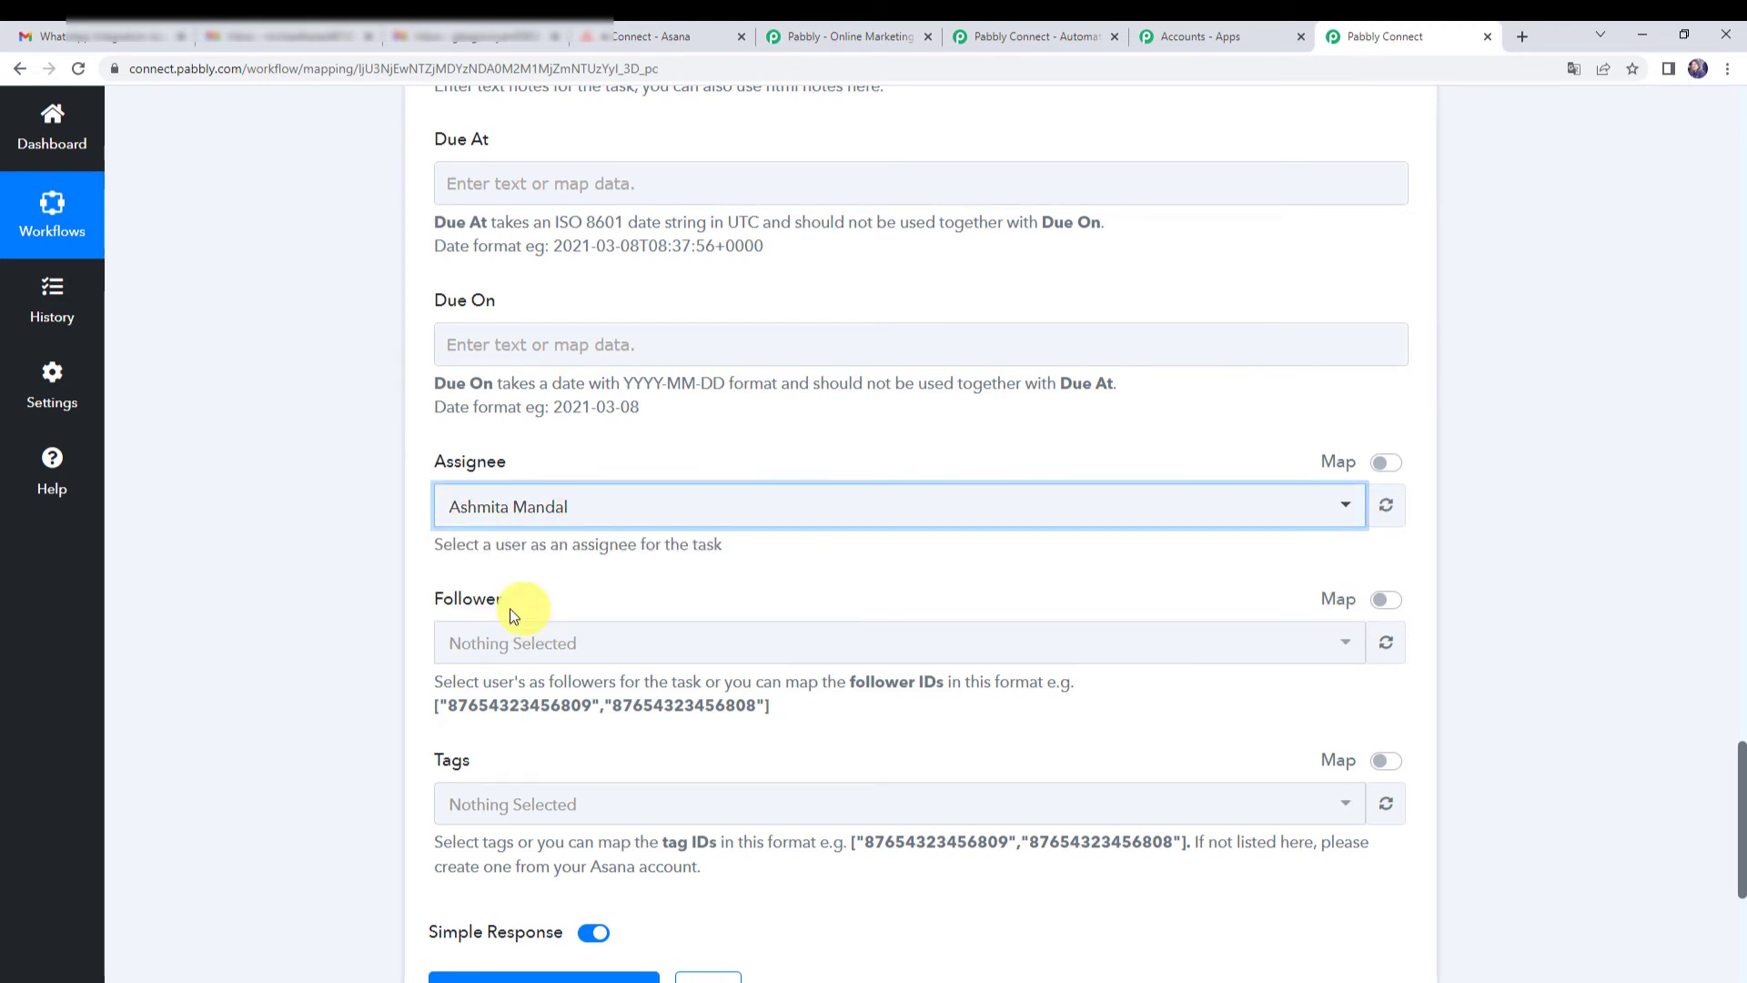
# - Save the Asana action with a test request and check the task data in its response
pyautogui.scroll(-1, 320, 570)
pyautogui.scroll(-2, 321, 570)
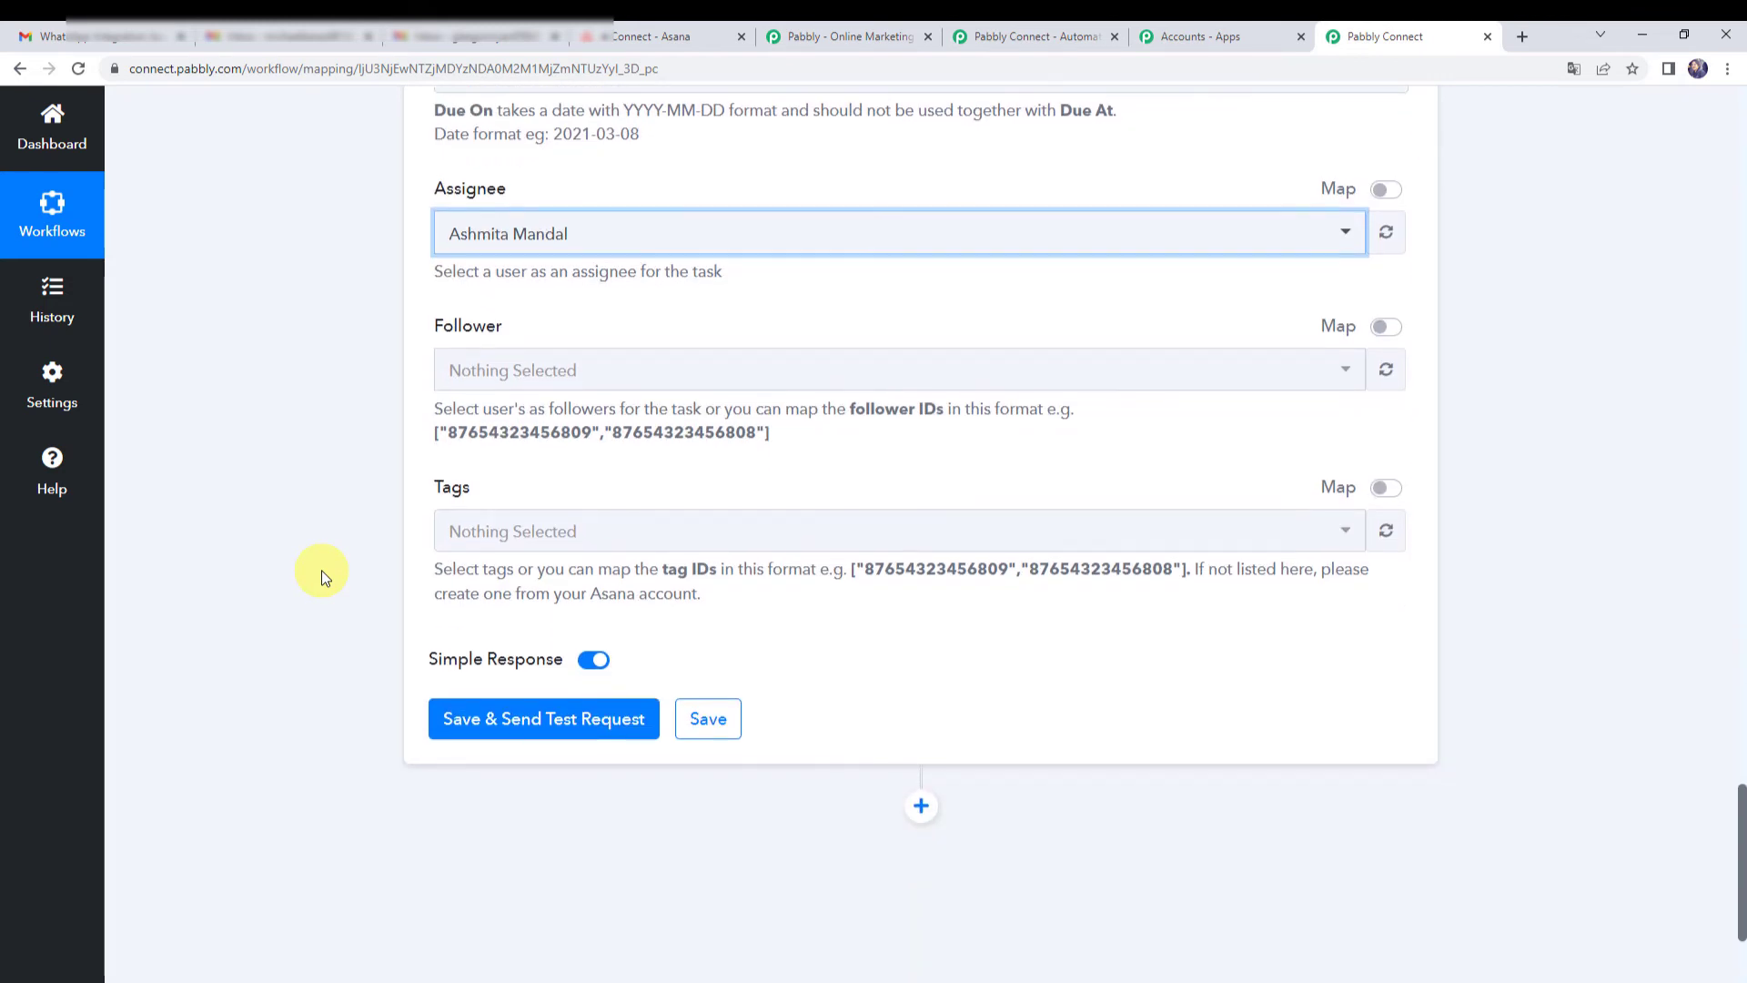
pyautogui.click(540, 727)
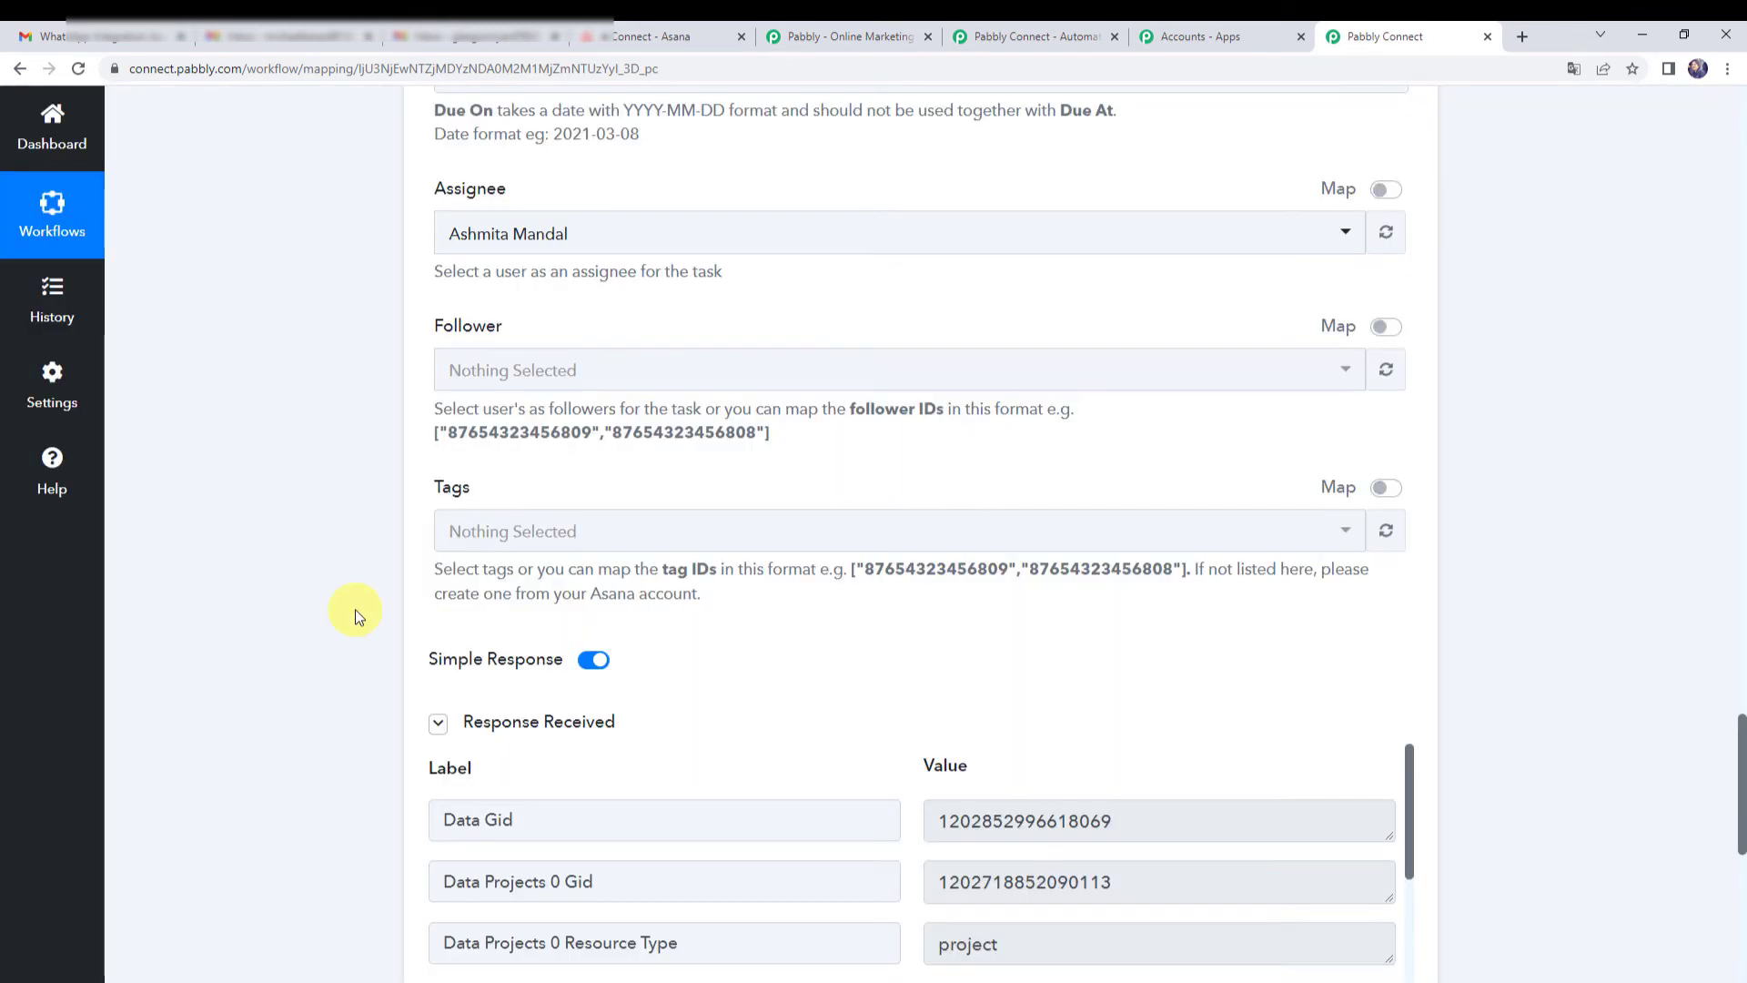
pyautogui.scroll(-4, 355, 608)
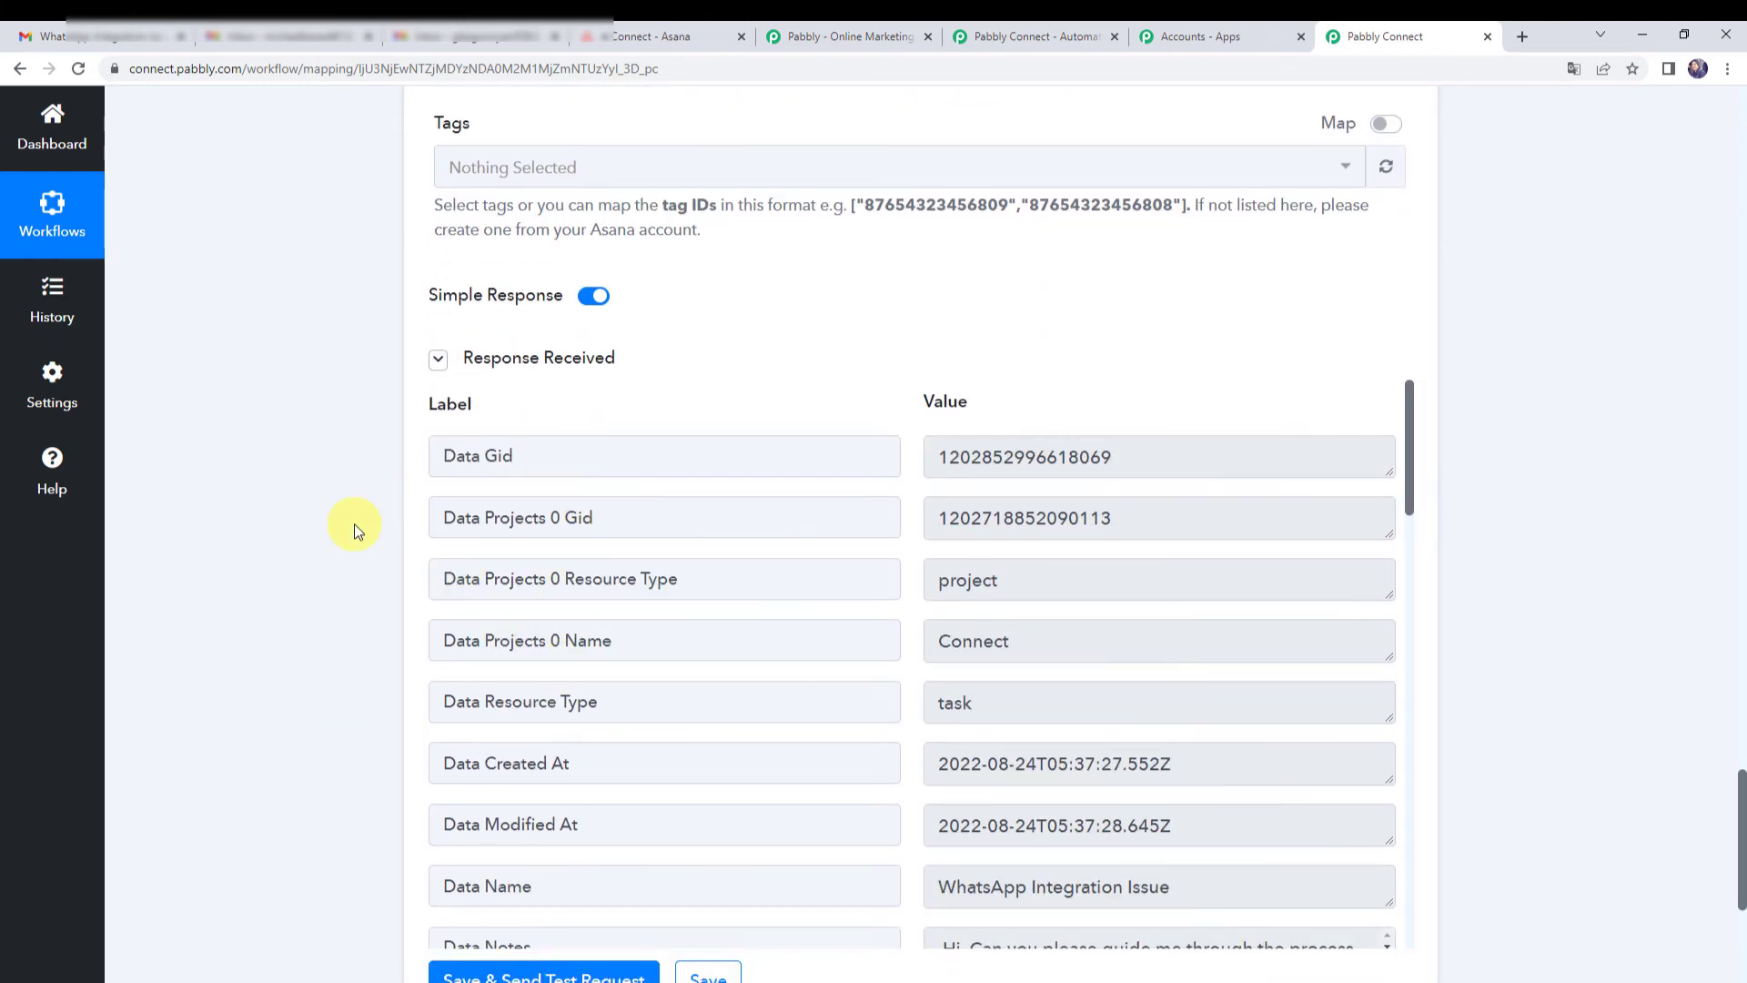
# - Switch to Asana and open the WhatsApp Integration Issue task to examine its assignee, due date, project and description
pyautogui.click(659, 37)
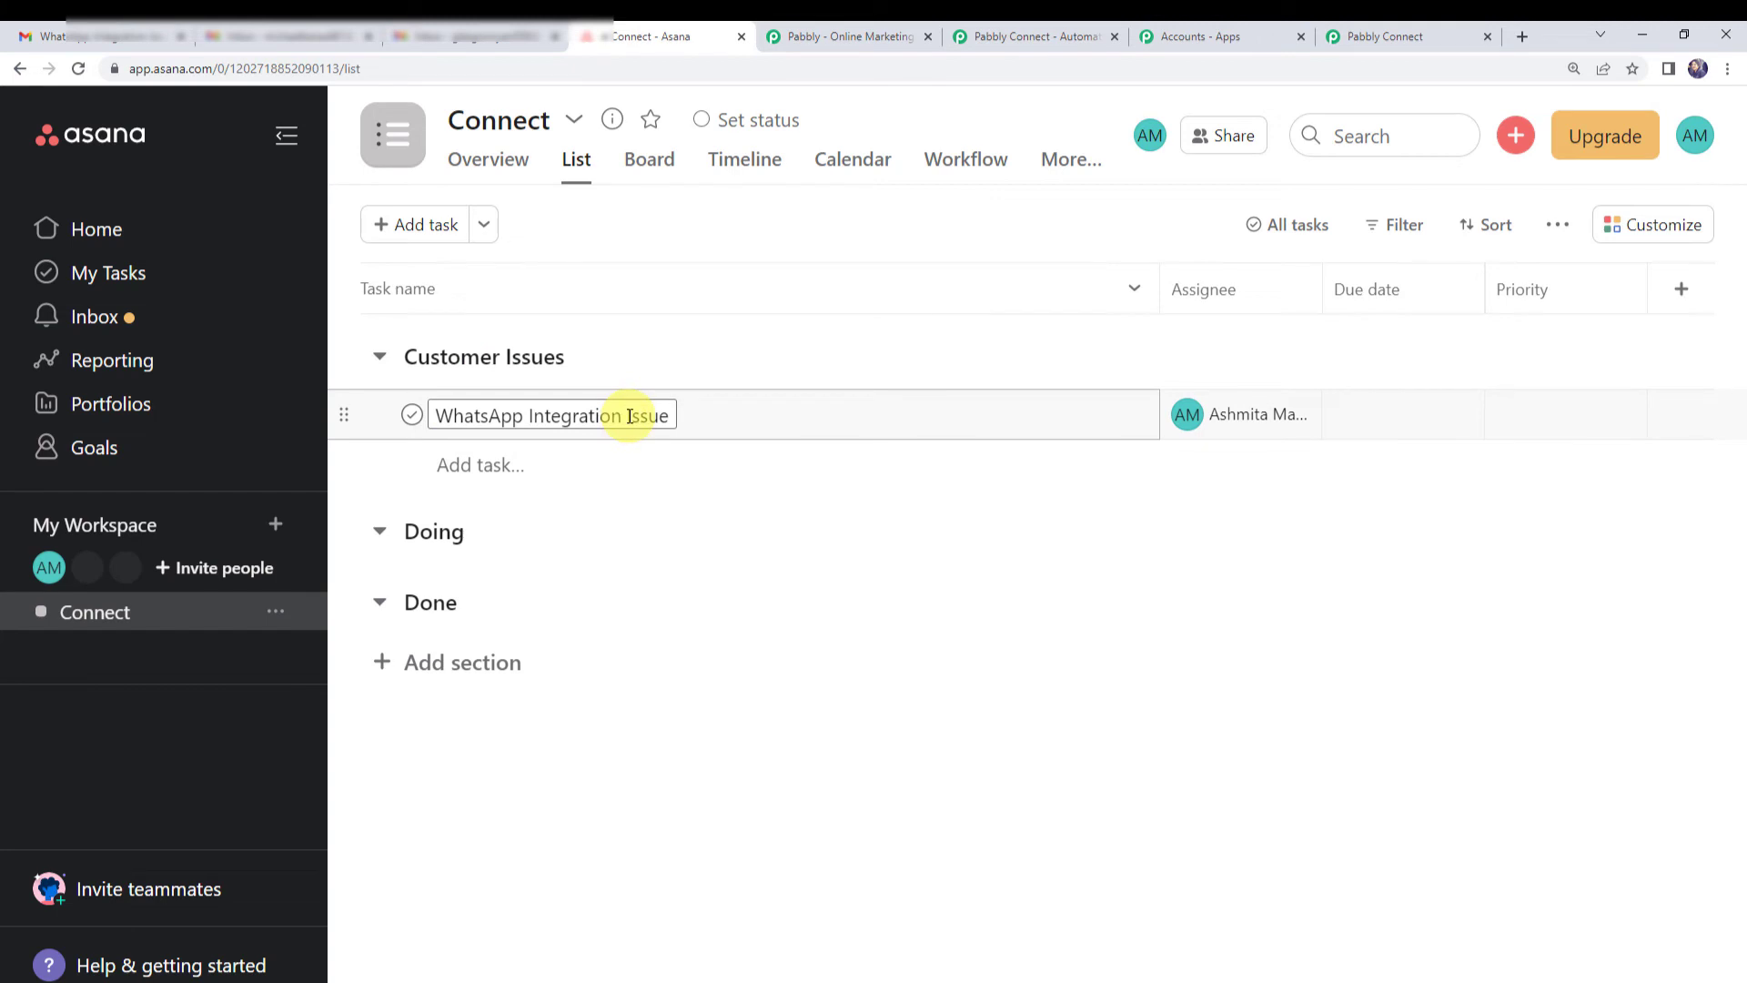
pyautogui.moveTo(1285, 426)
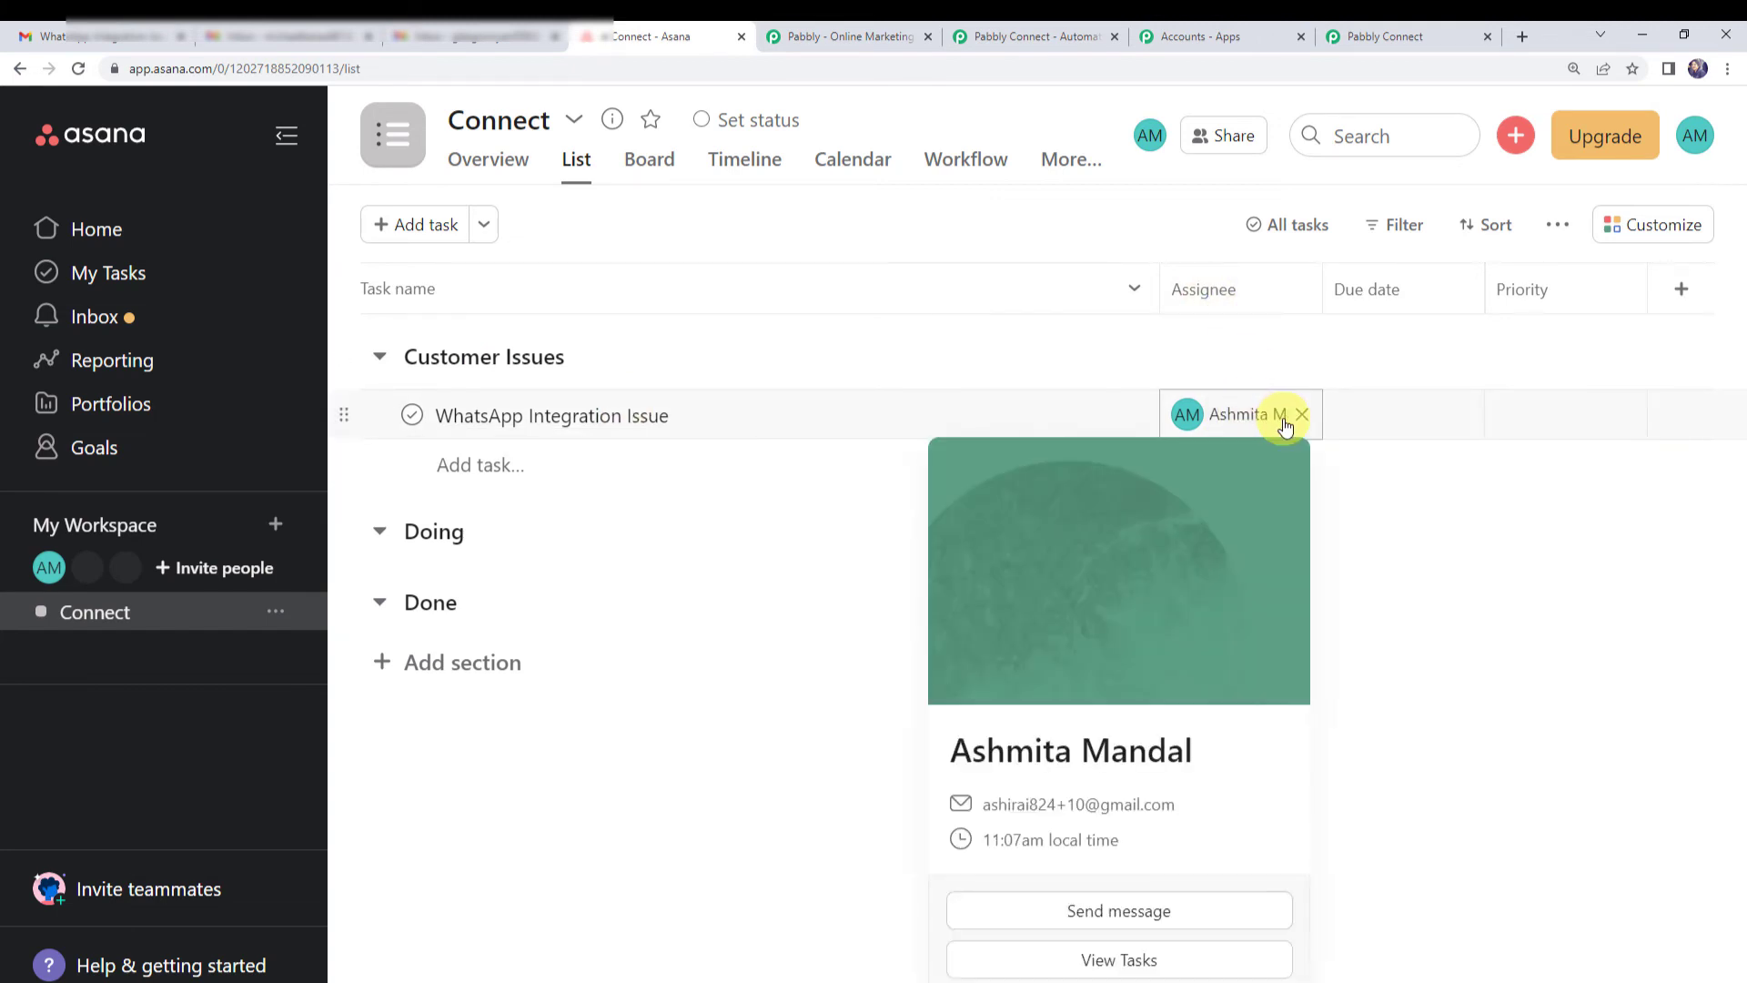
pyautogui.click(724, 425)
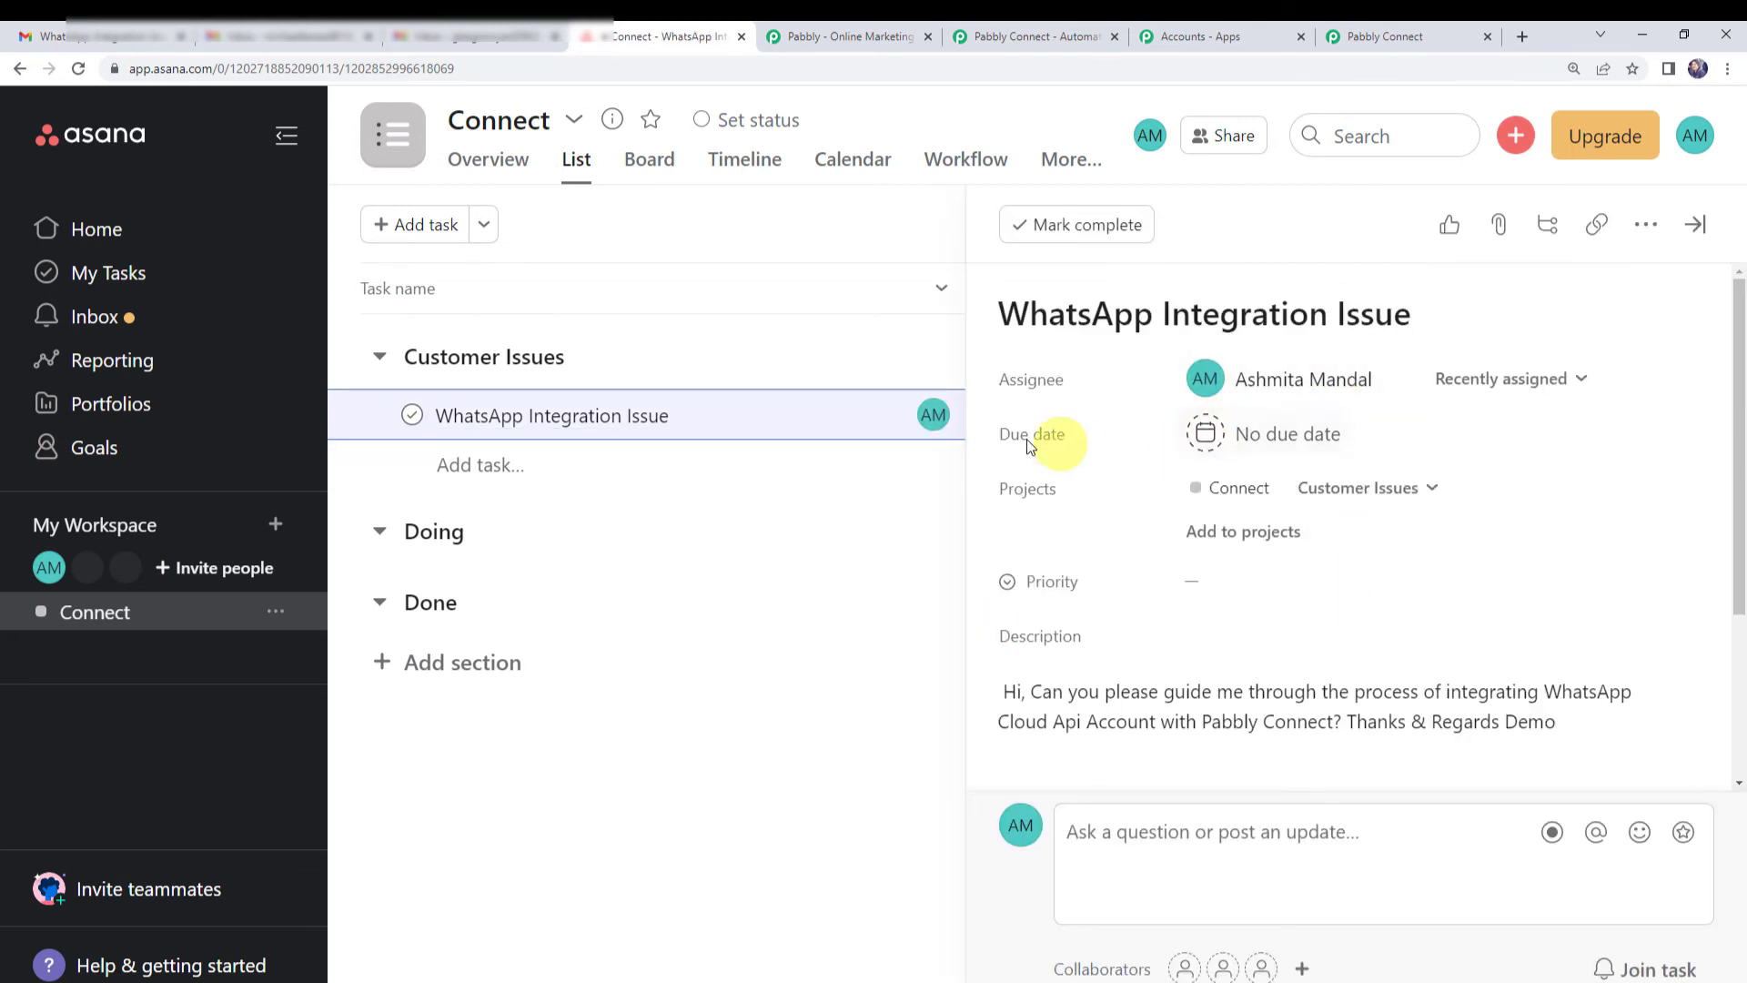
pyautogui.moveTo(999, 438); pyautogui.dragTo(1144, 441)
pyautogui.click(1390, 443)
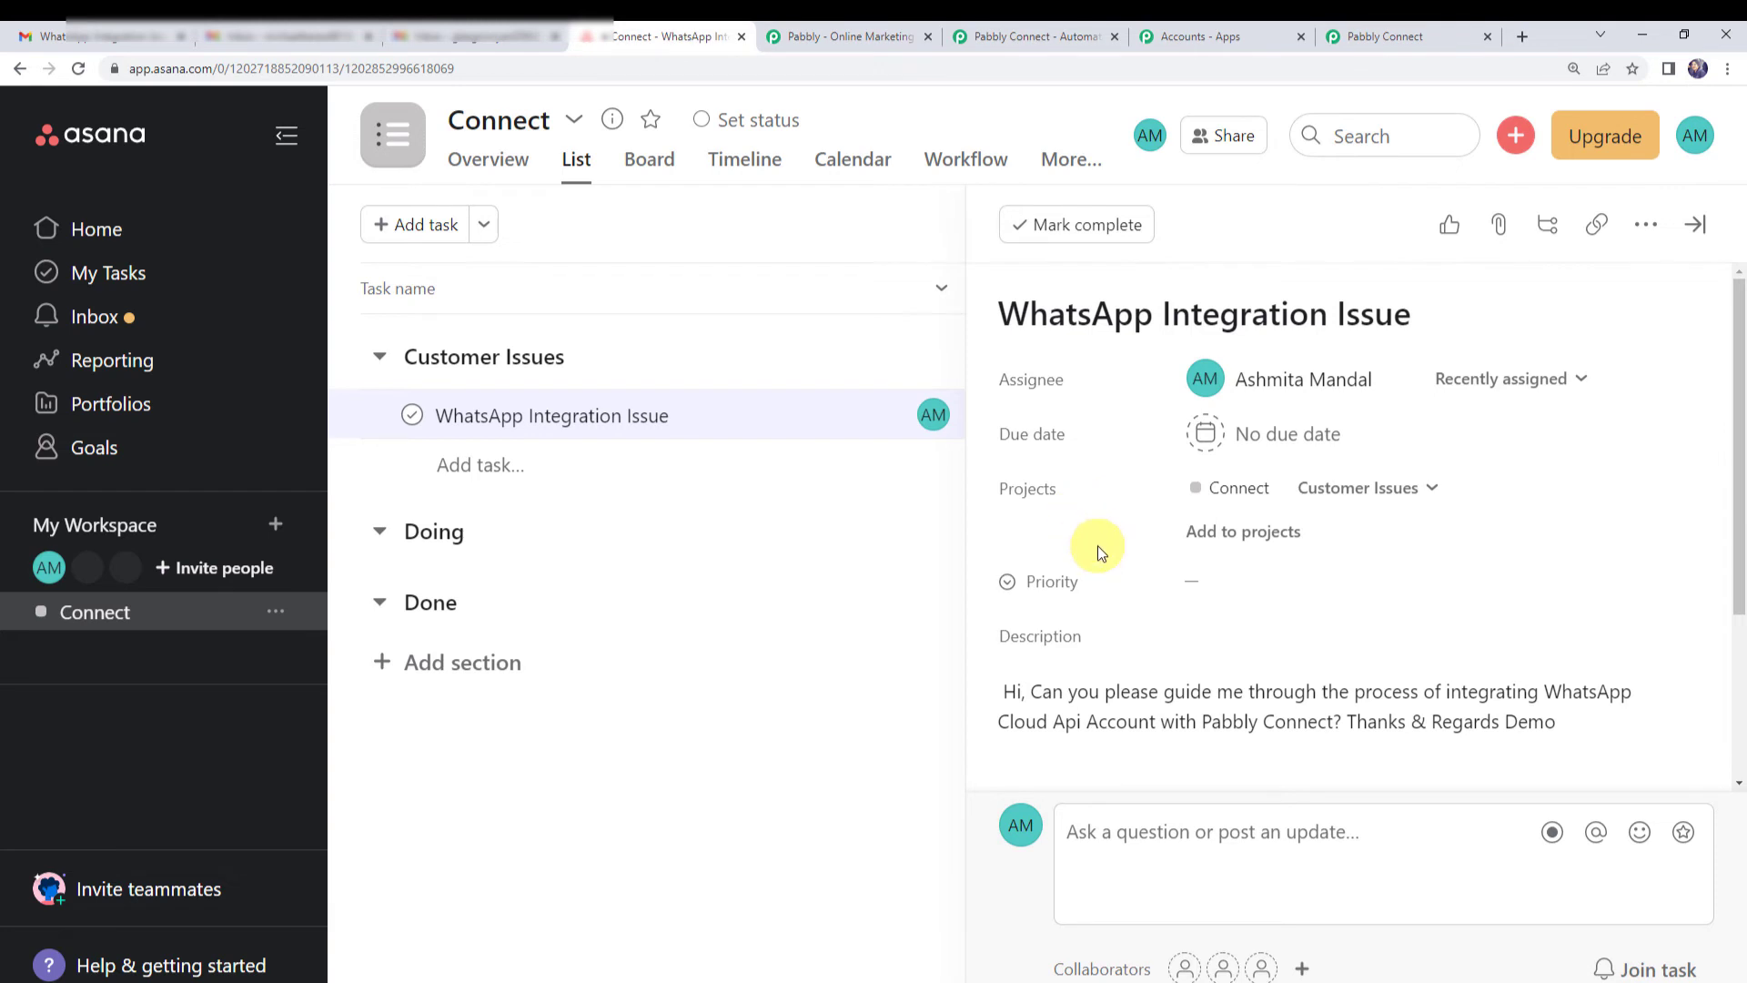
pyautogui.scroll(-2, 1097, 544)
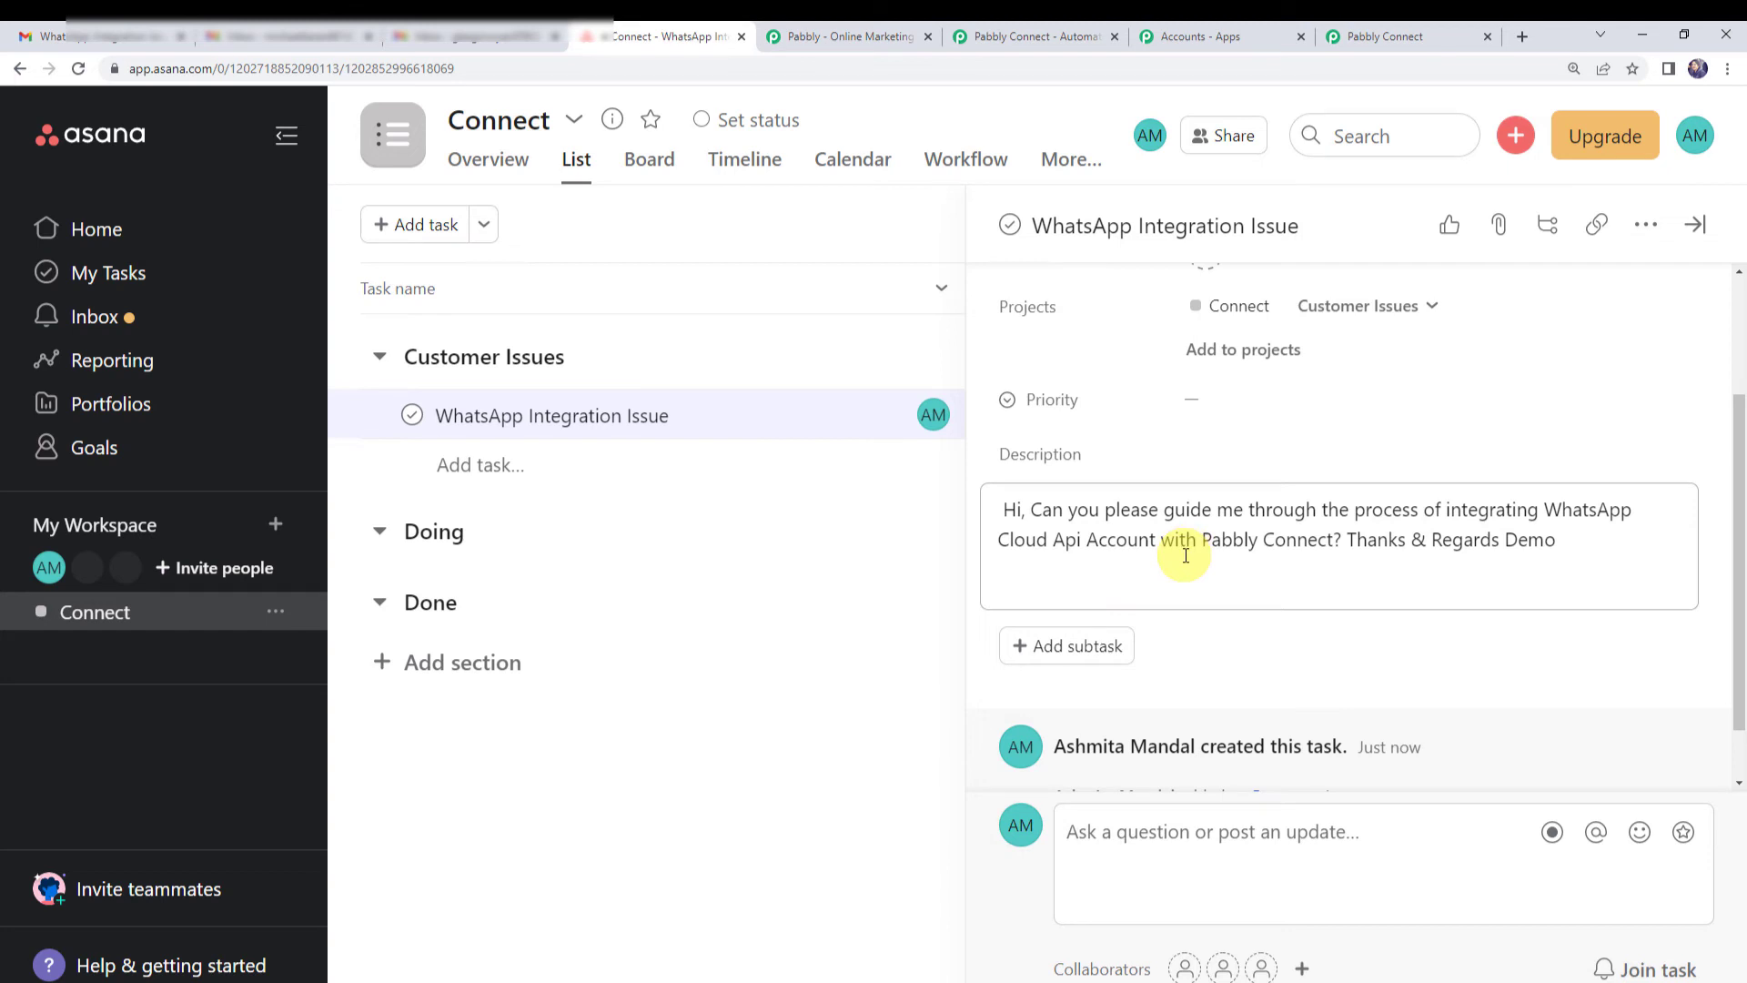
# - Return to Pabbly Connect and save the Asana Create a Task action
pyautogui.click(1420, 33)
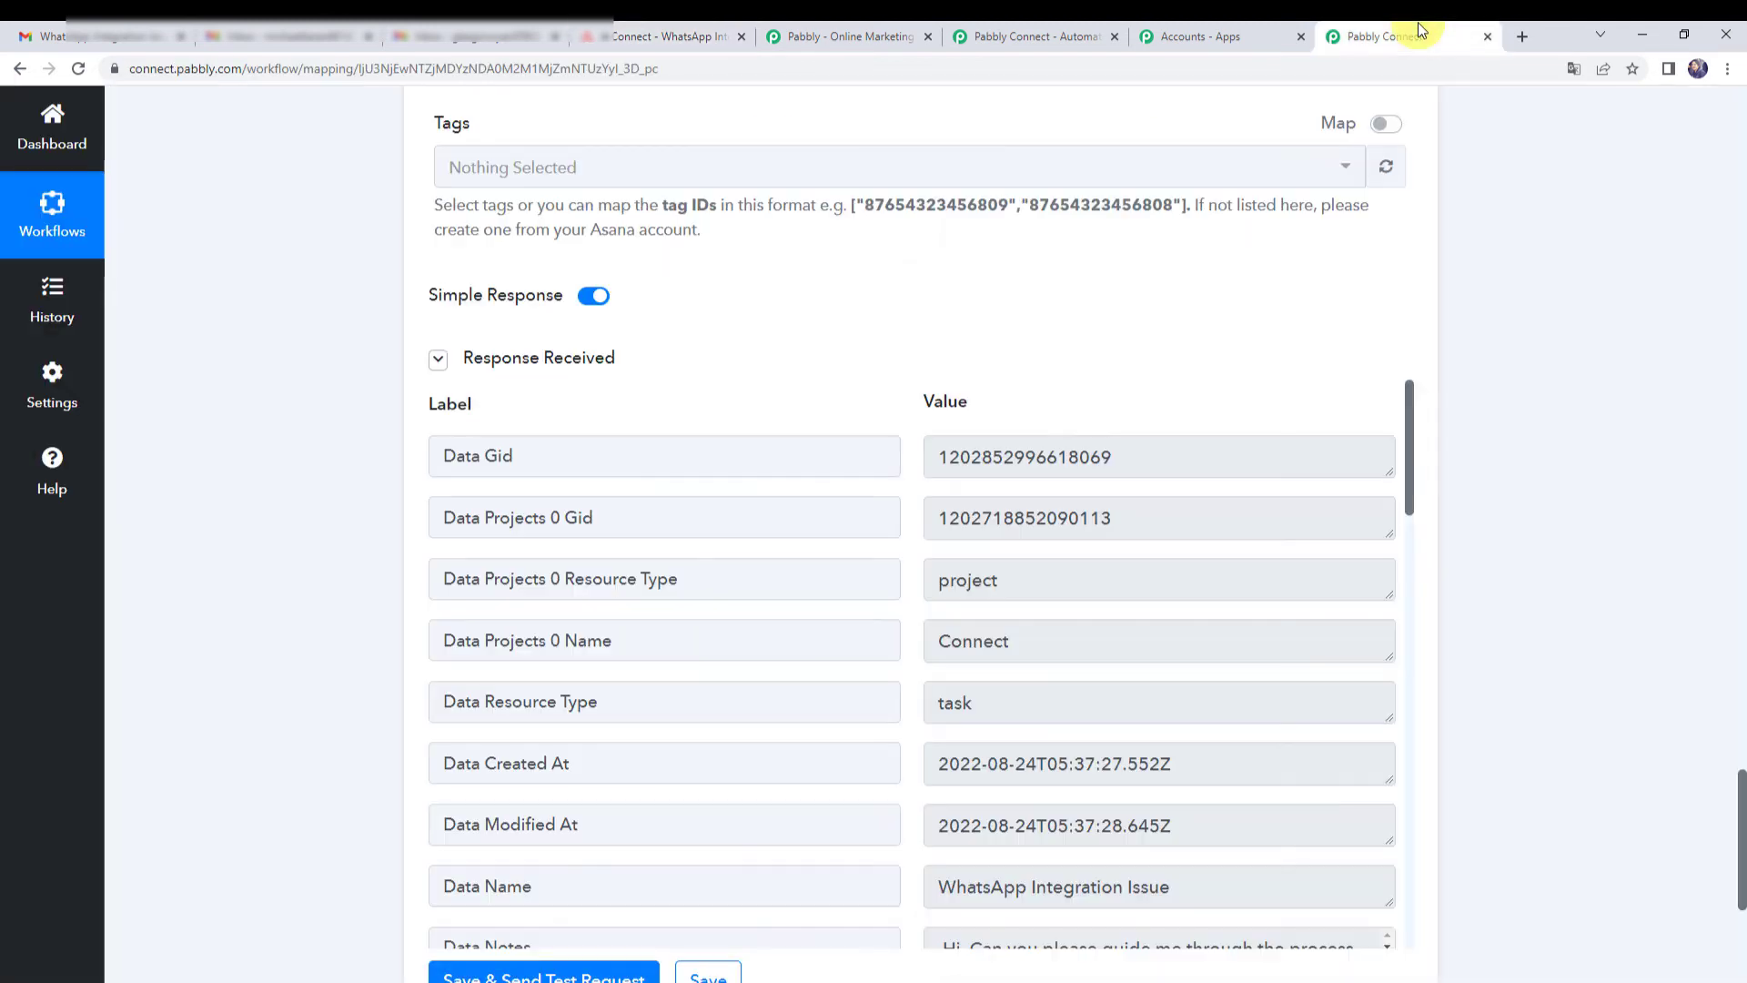
pyautogui.scroll(-2, 309, 646)
pyautogui.click(719, 801)
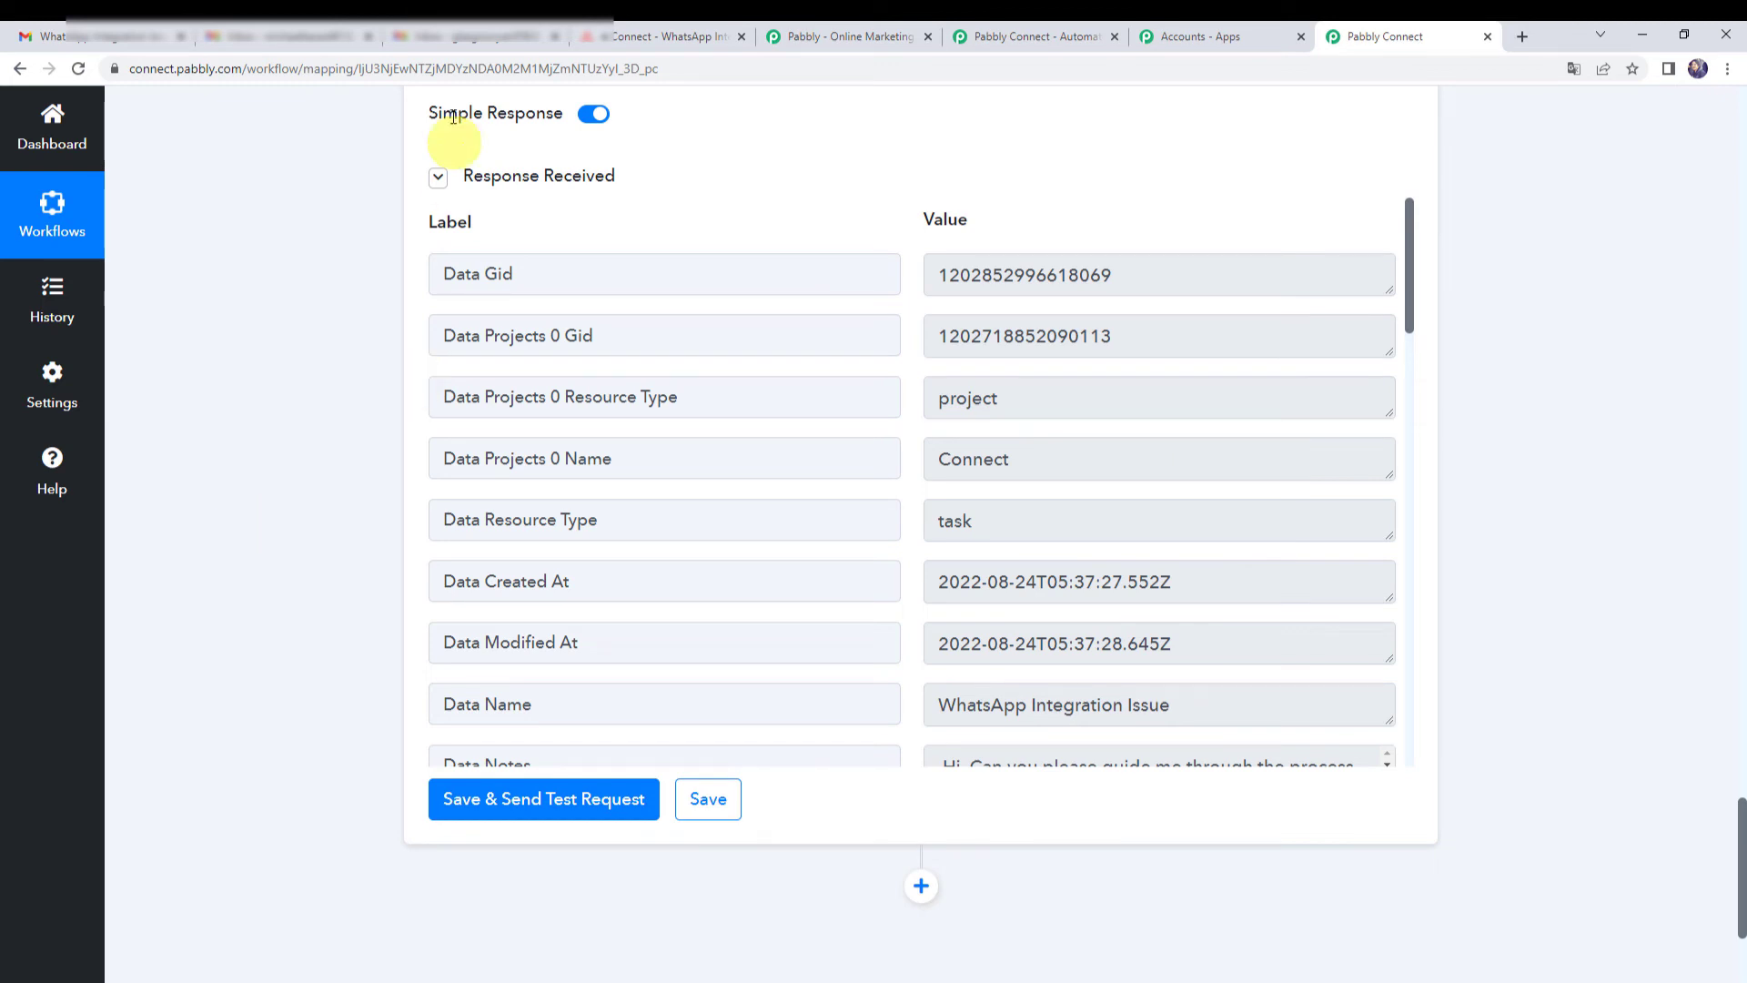
# - Send the drafted Gmail message "Unable to upload action file in Dropbox" with "Pls" corrected to "Pls,", and check the receiving account's inbox
pyautogui.click(487, 36)
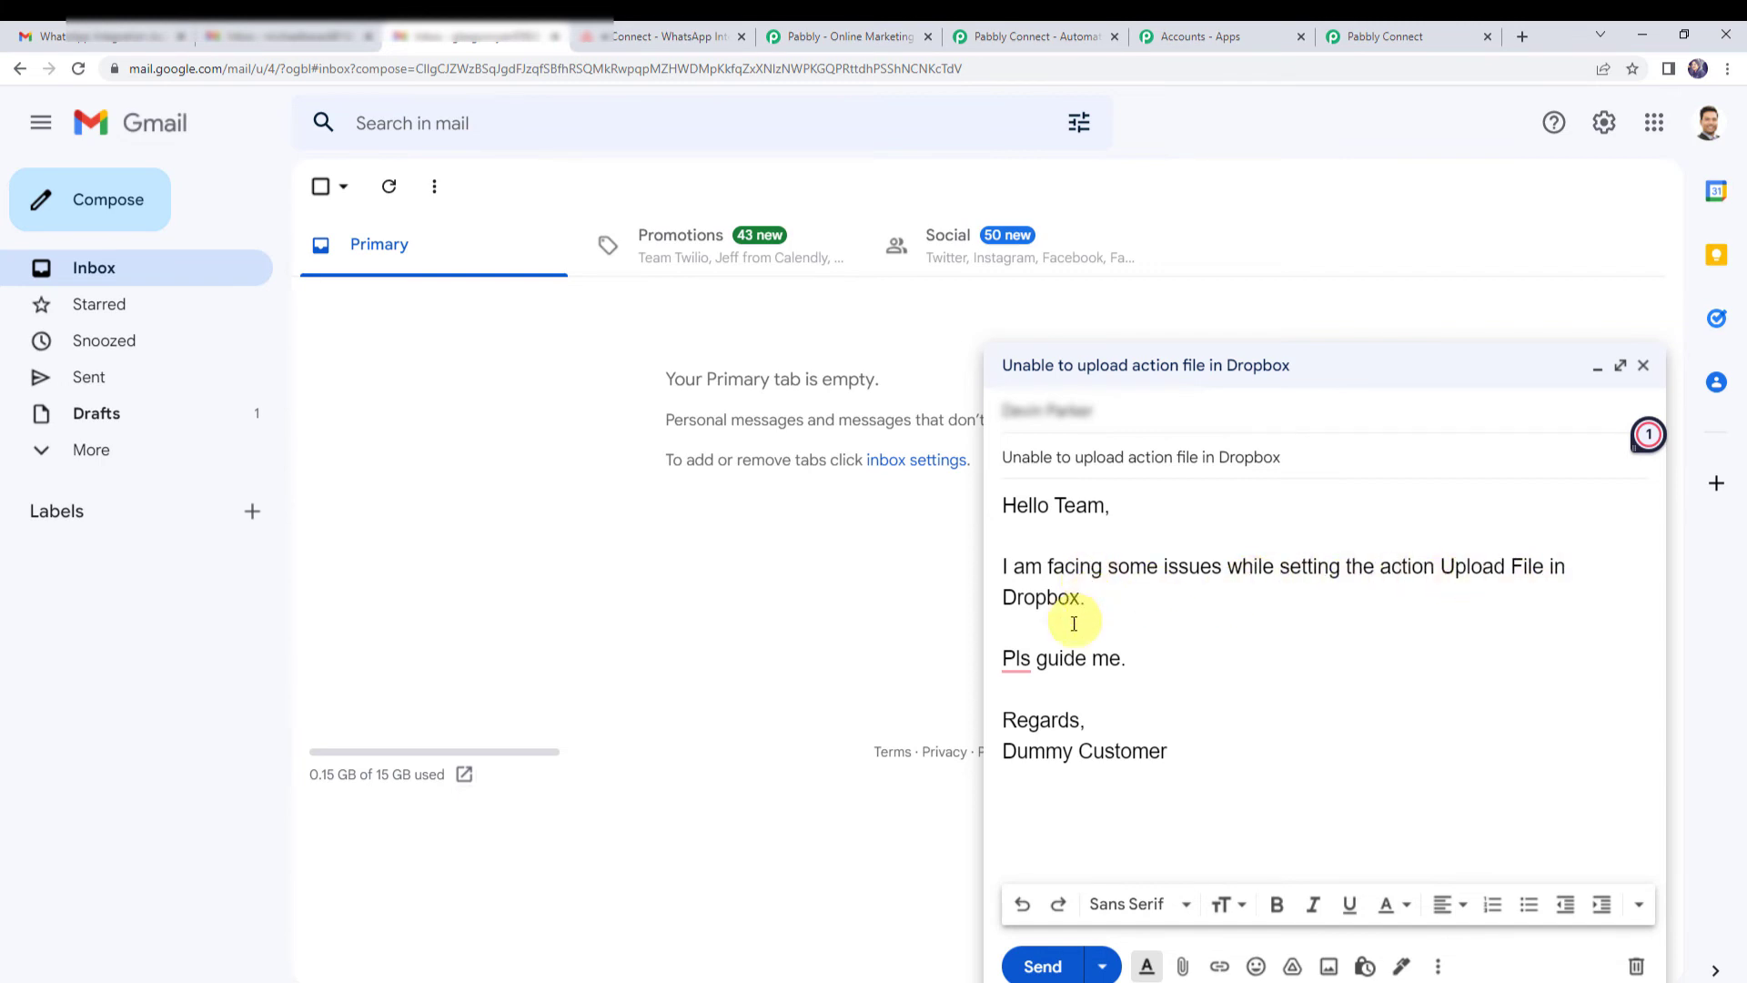
pyautogui.moveTo(1016, 658)
pyautogui.click(1017, 714)
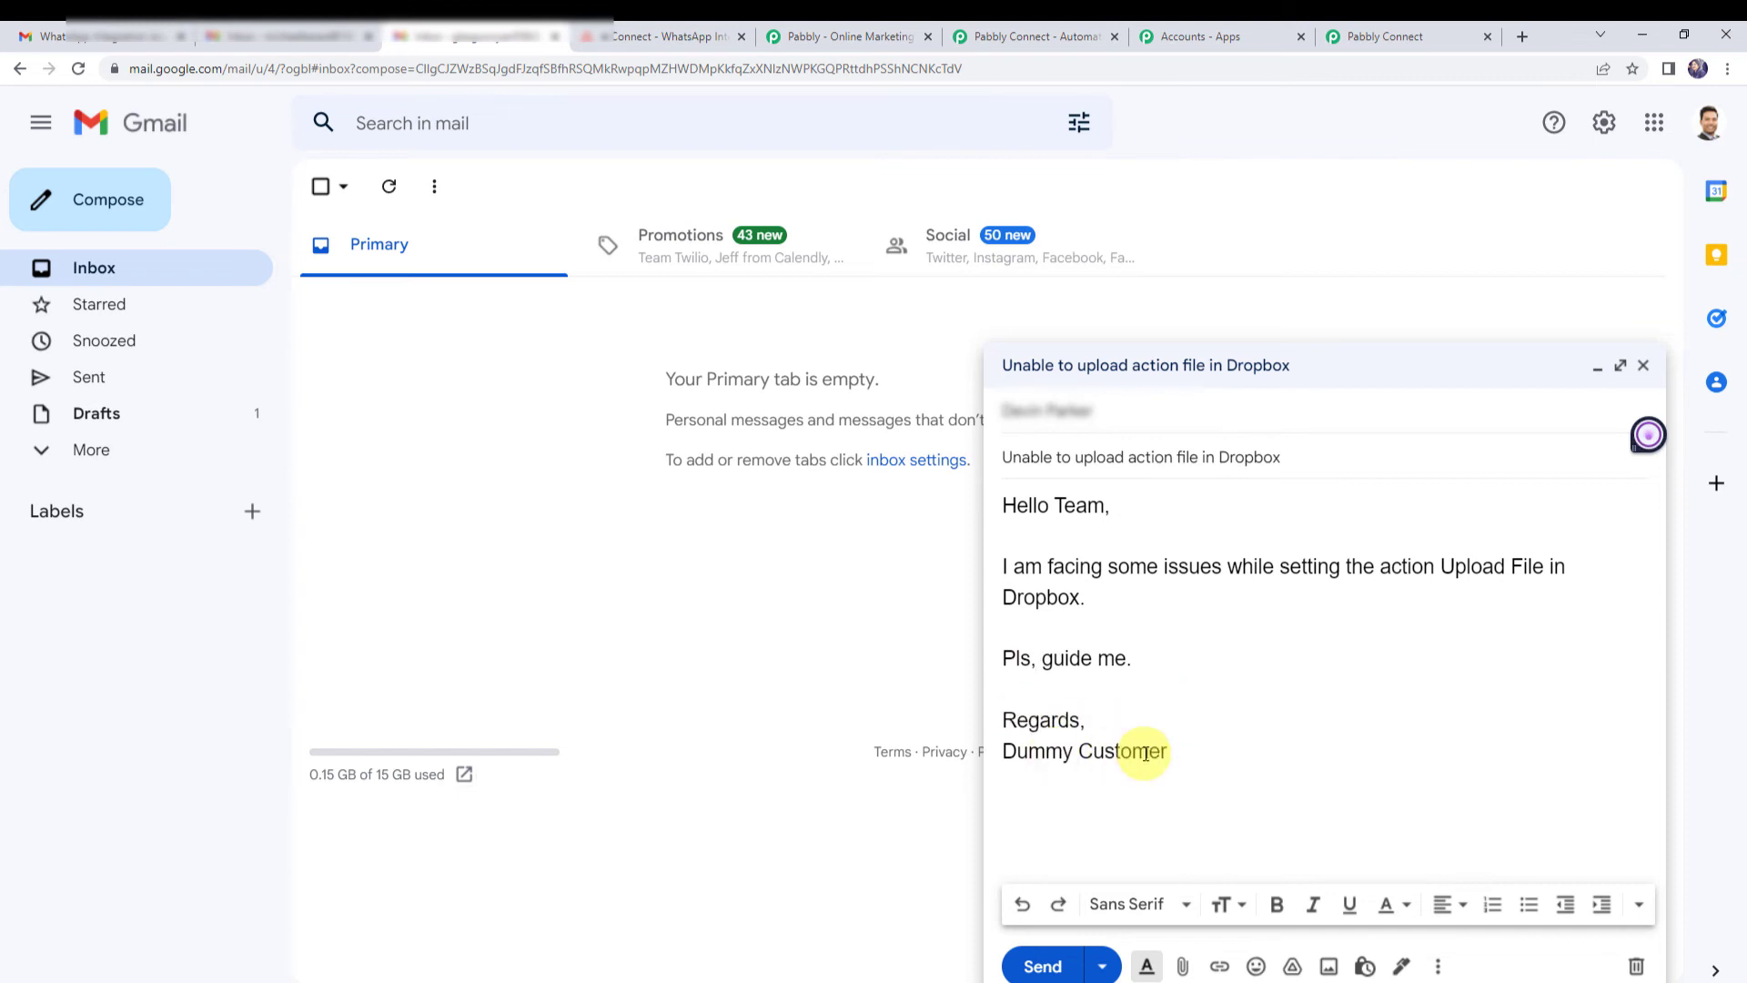
pyautogui.click(1046, 966)
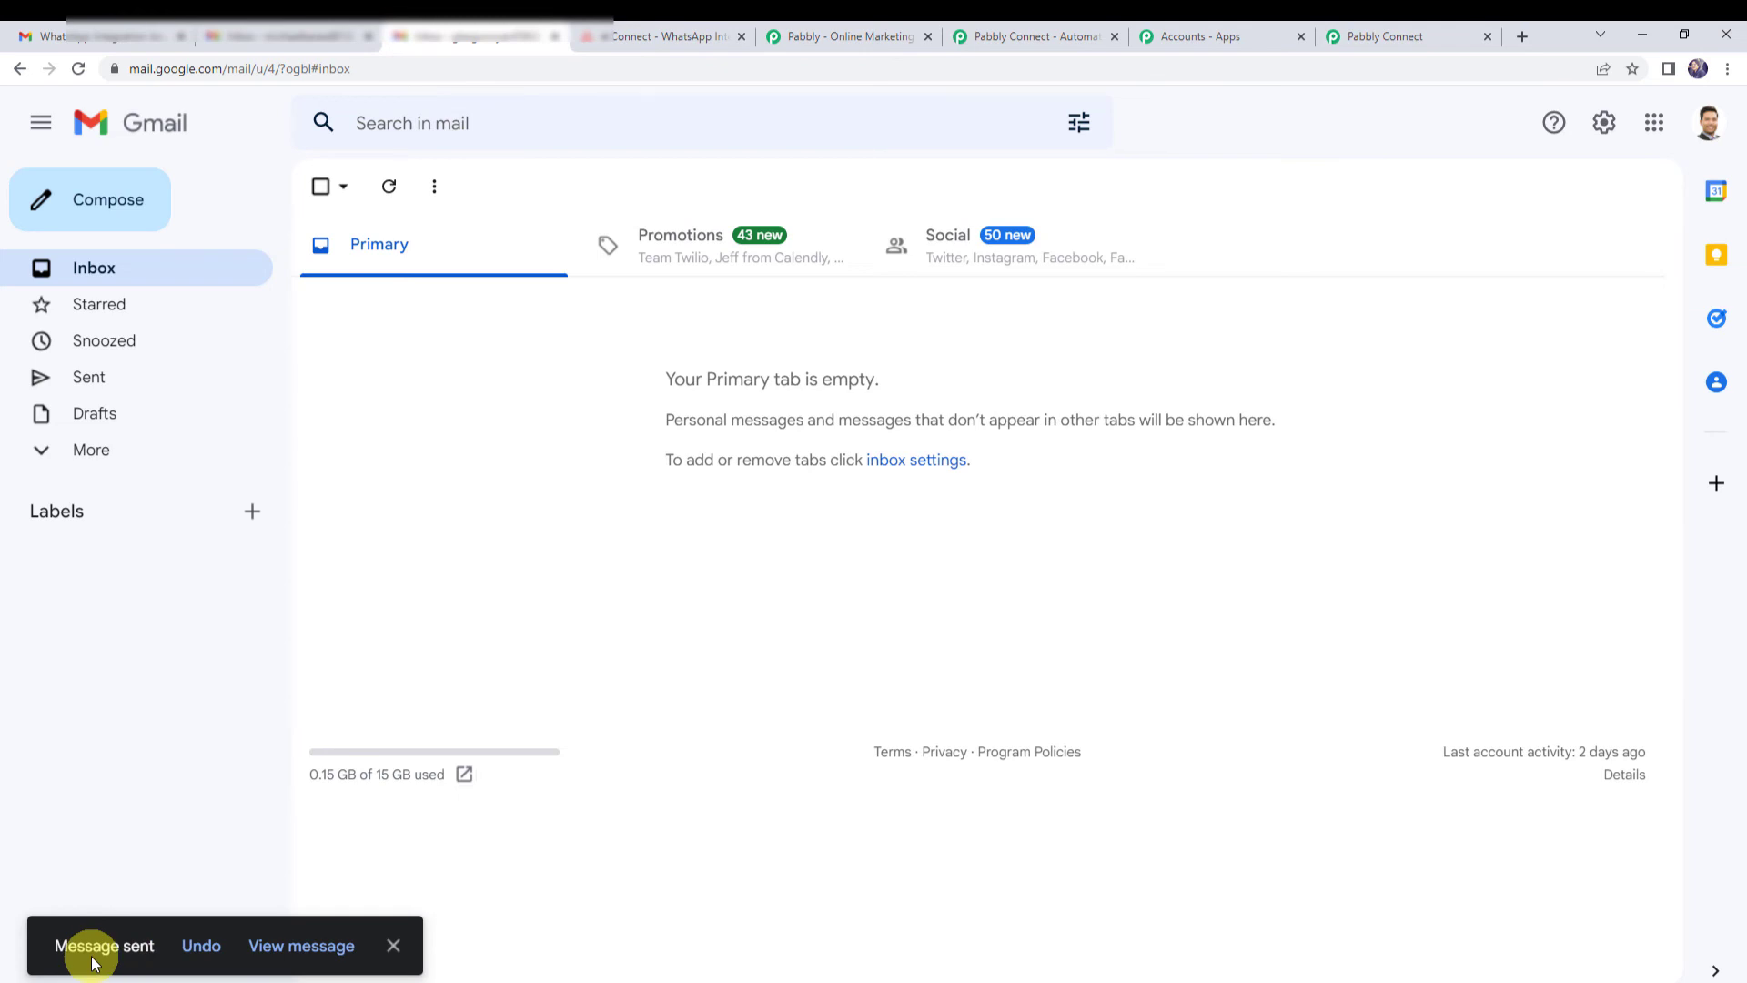
pyautogui.click(113, 38)
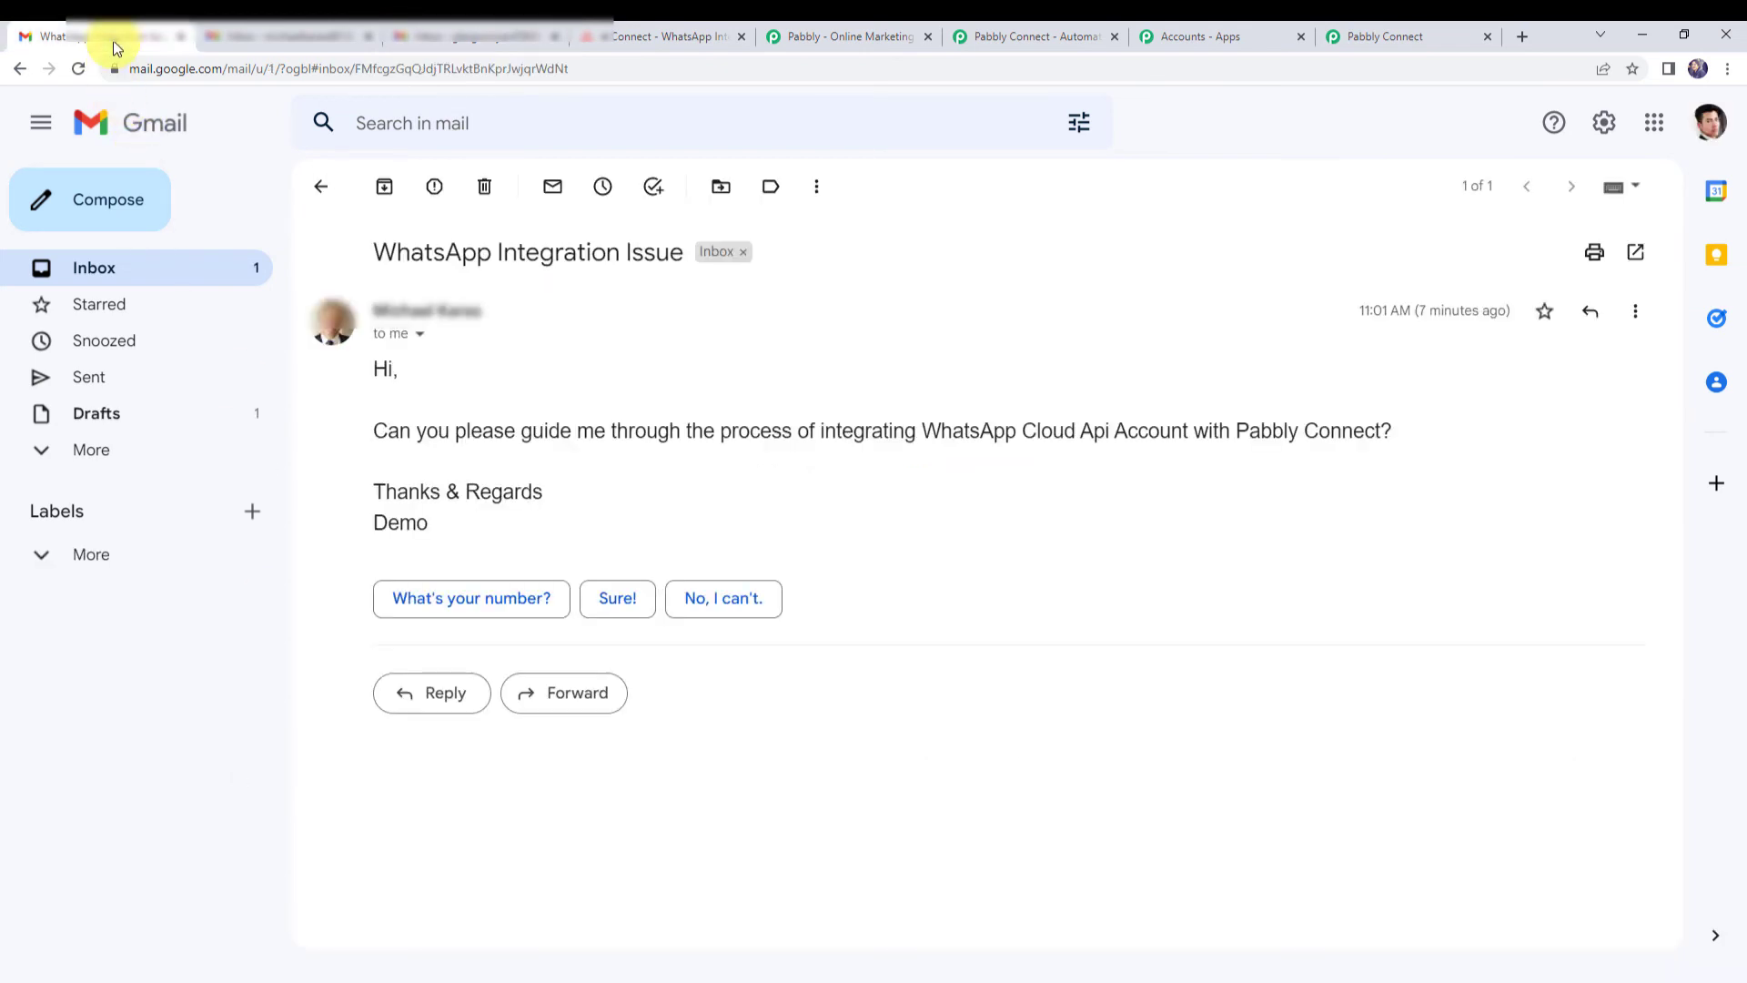
pyautogui.click(322, 186)
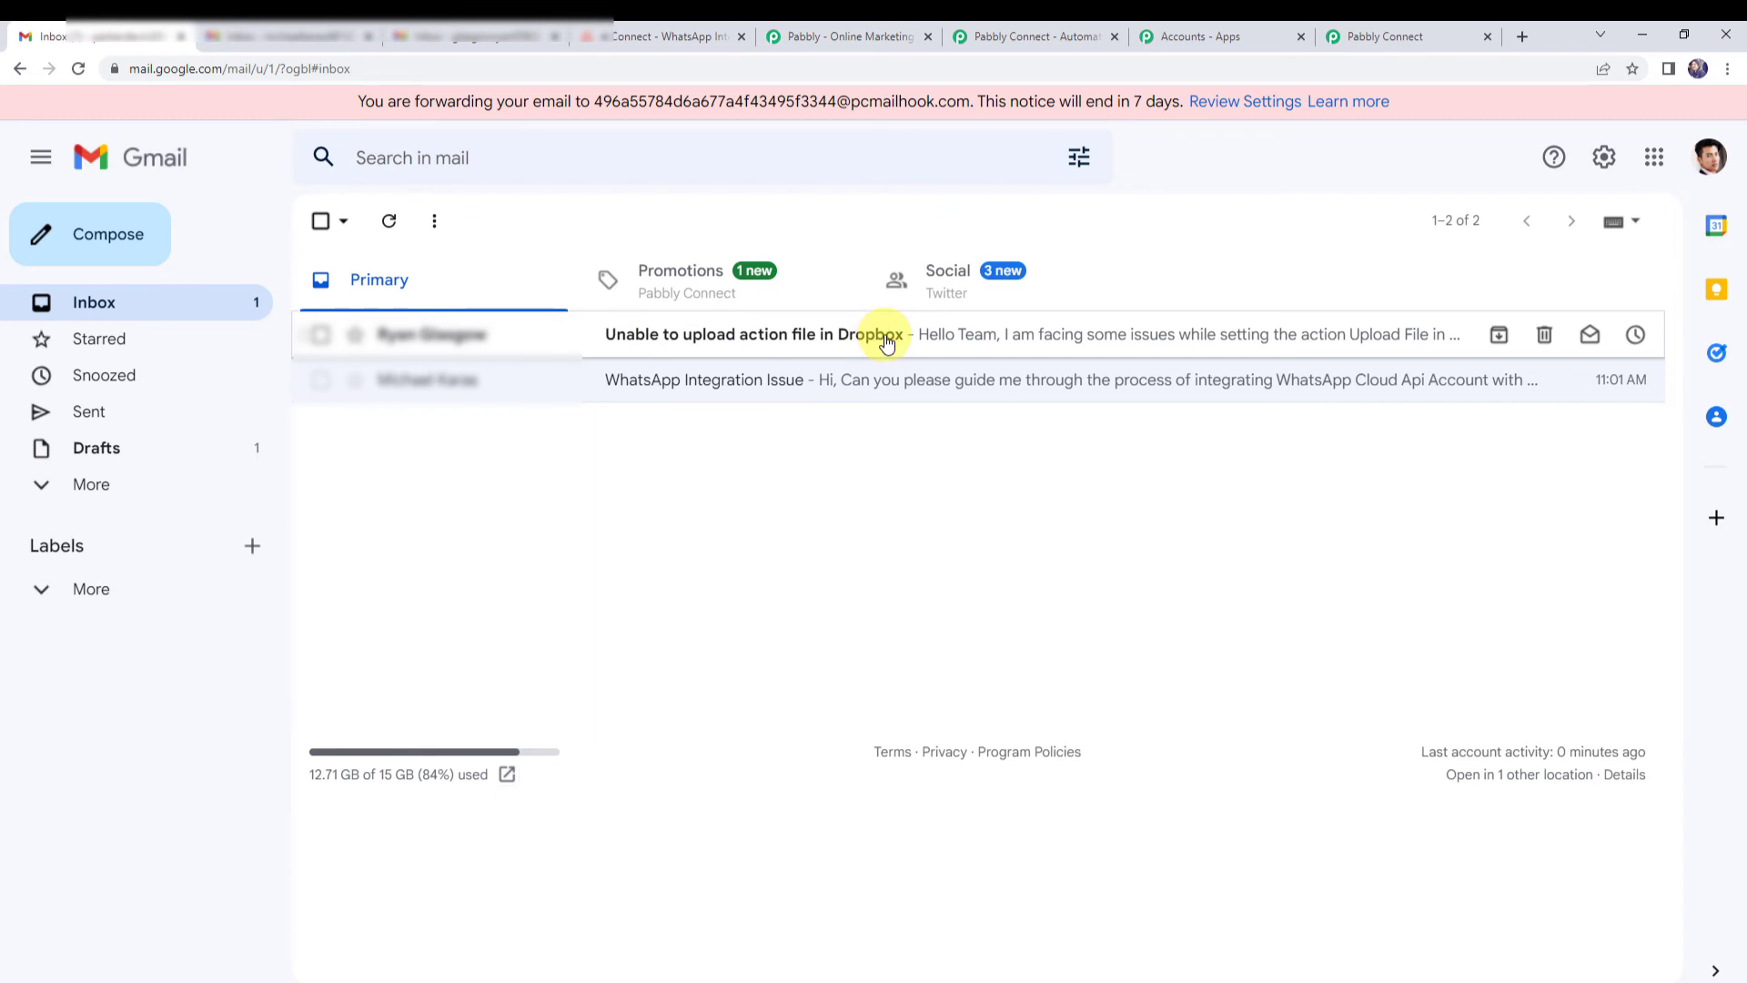
# - Switch to Asana and open the "Unable to upload action file in Dropbox" task to check its details and description
pyautogui.click(662, 33)
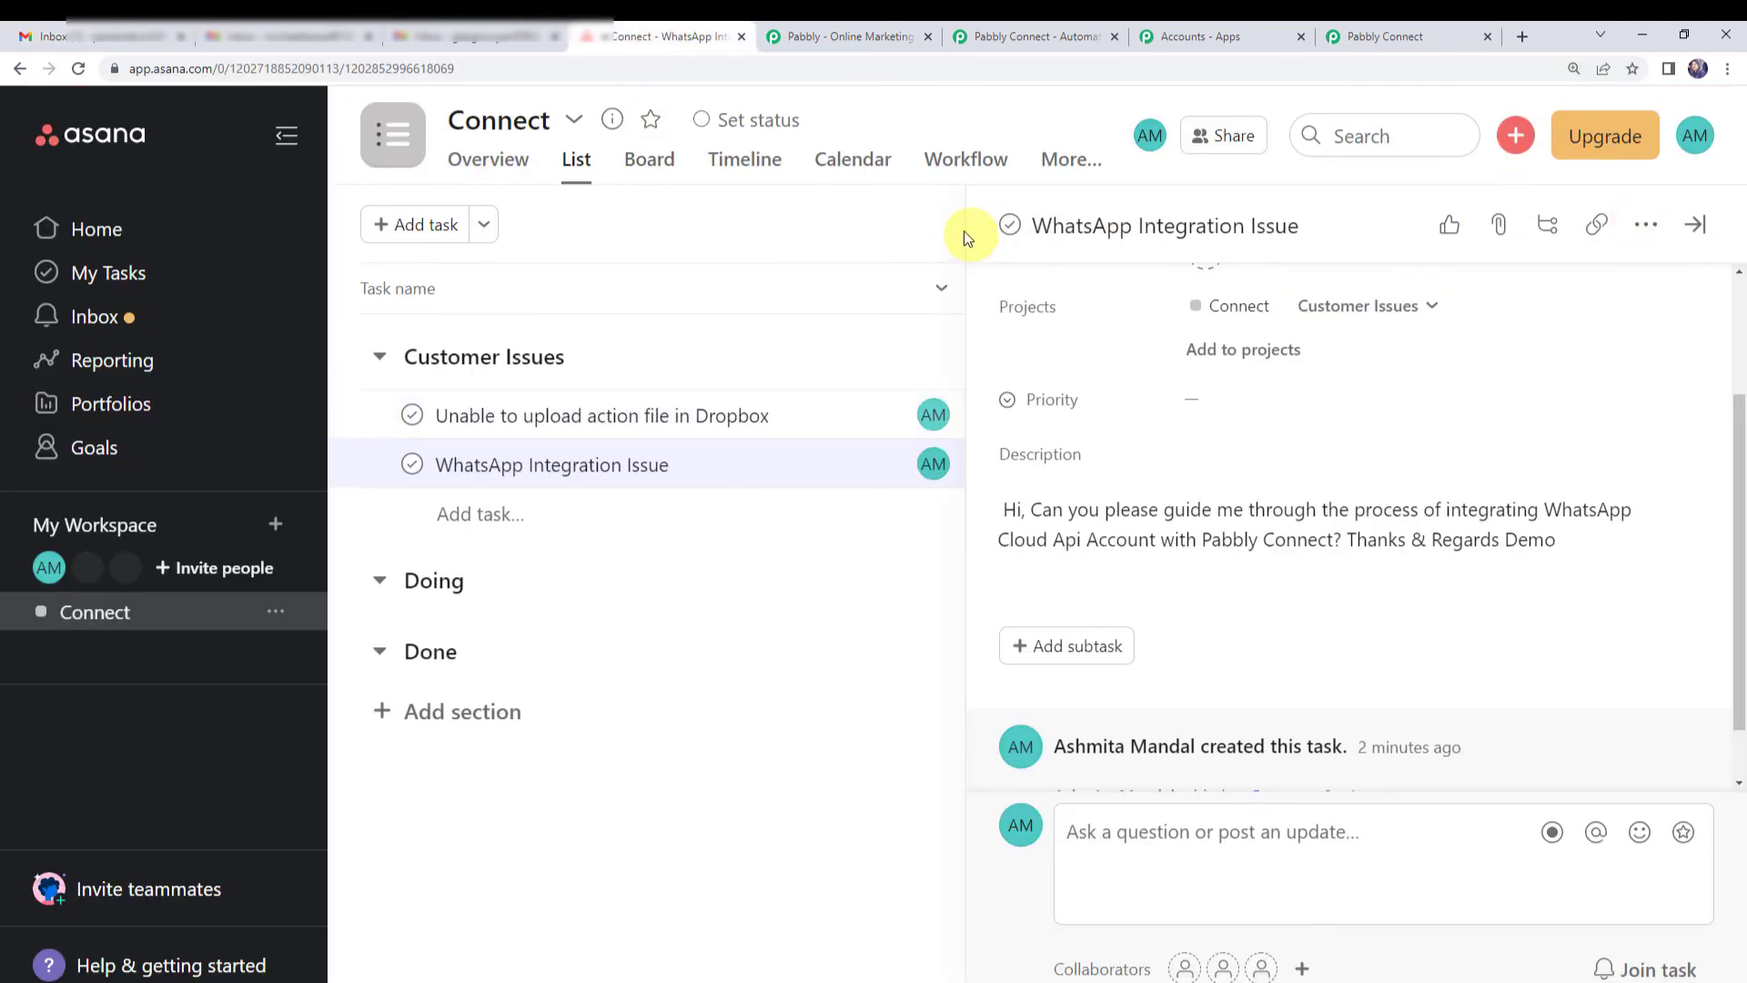
pyautogui.click(918, 232)
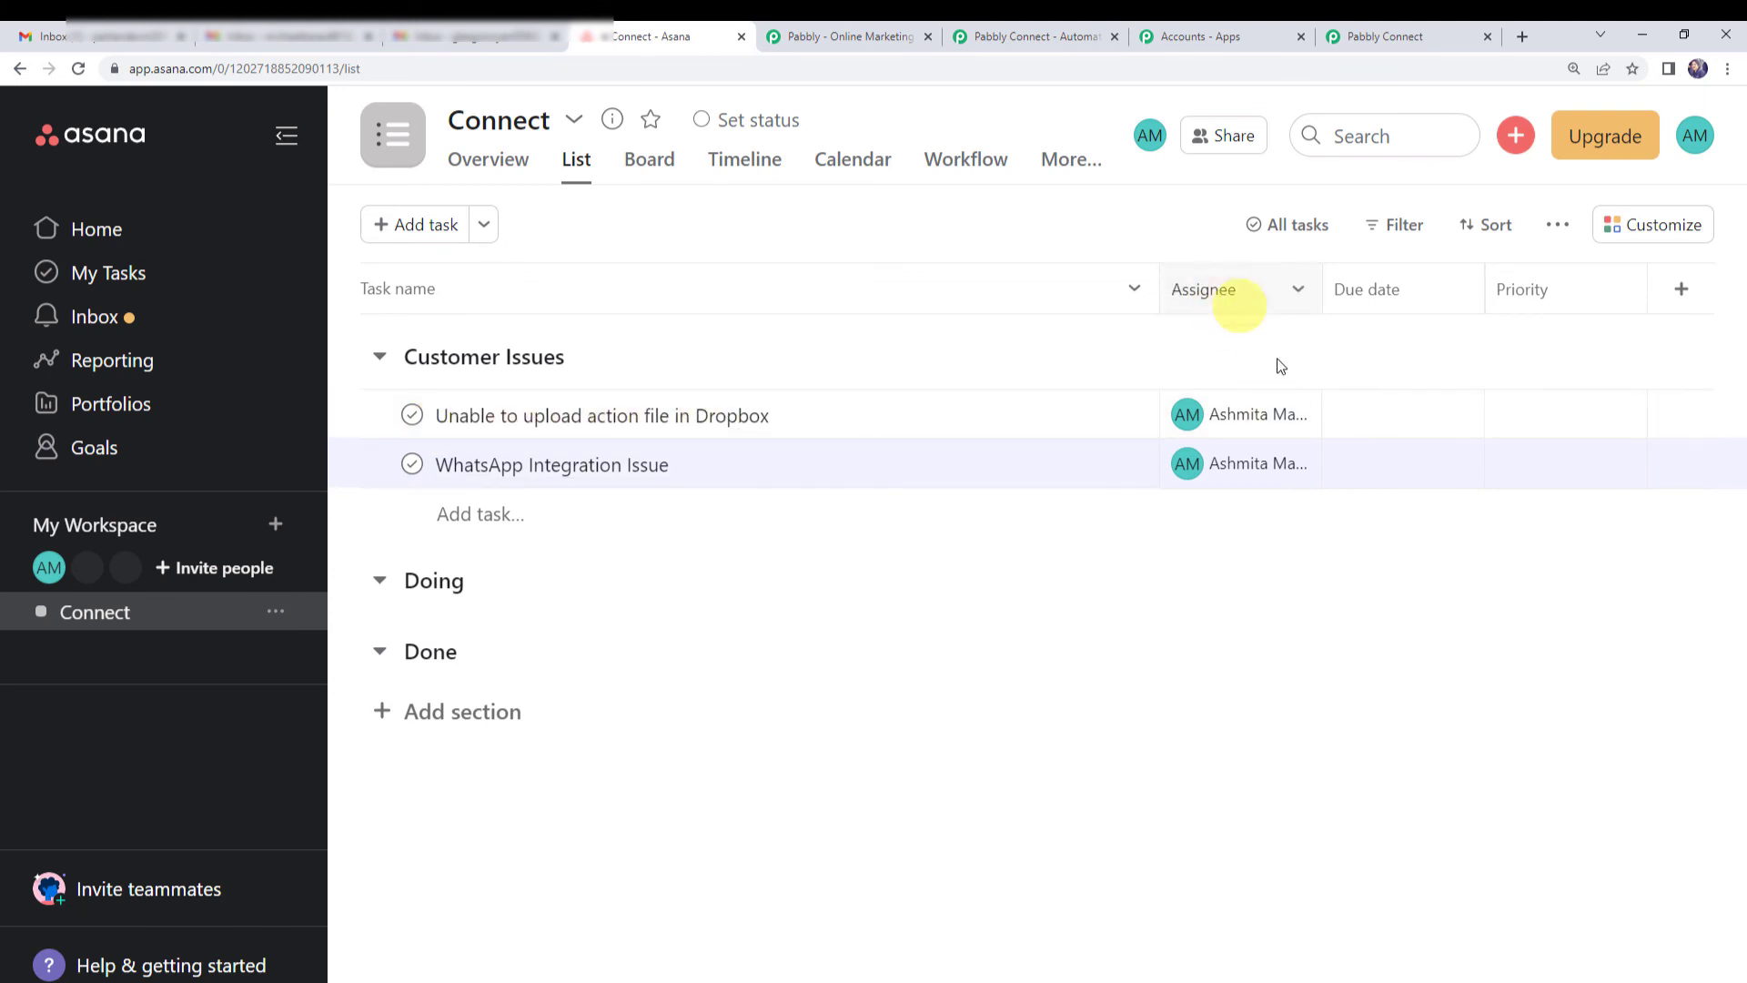
pyautogui.click(850, 415)
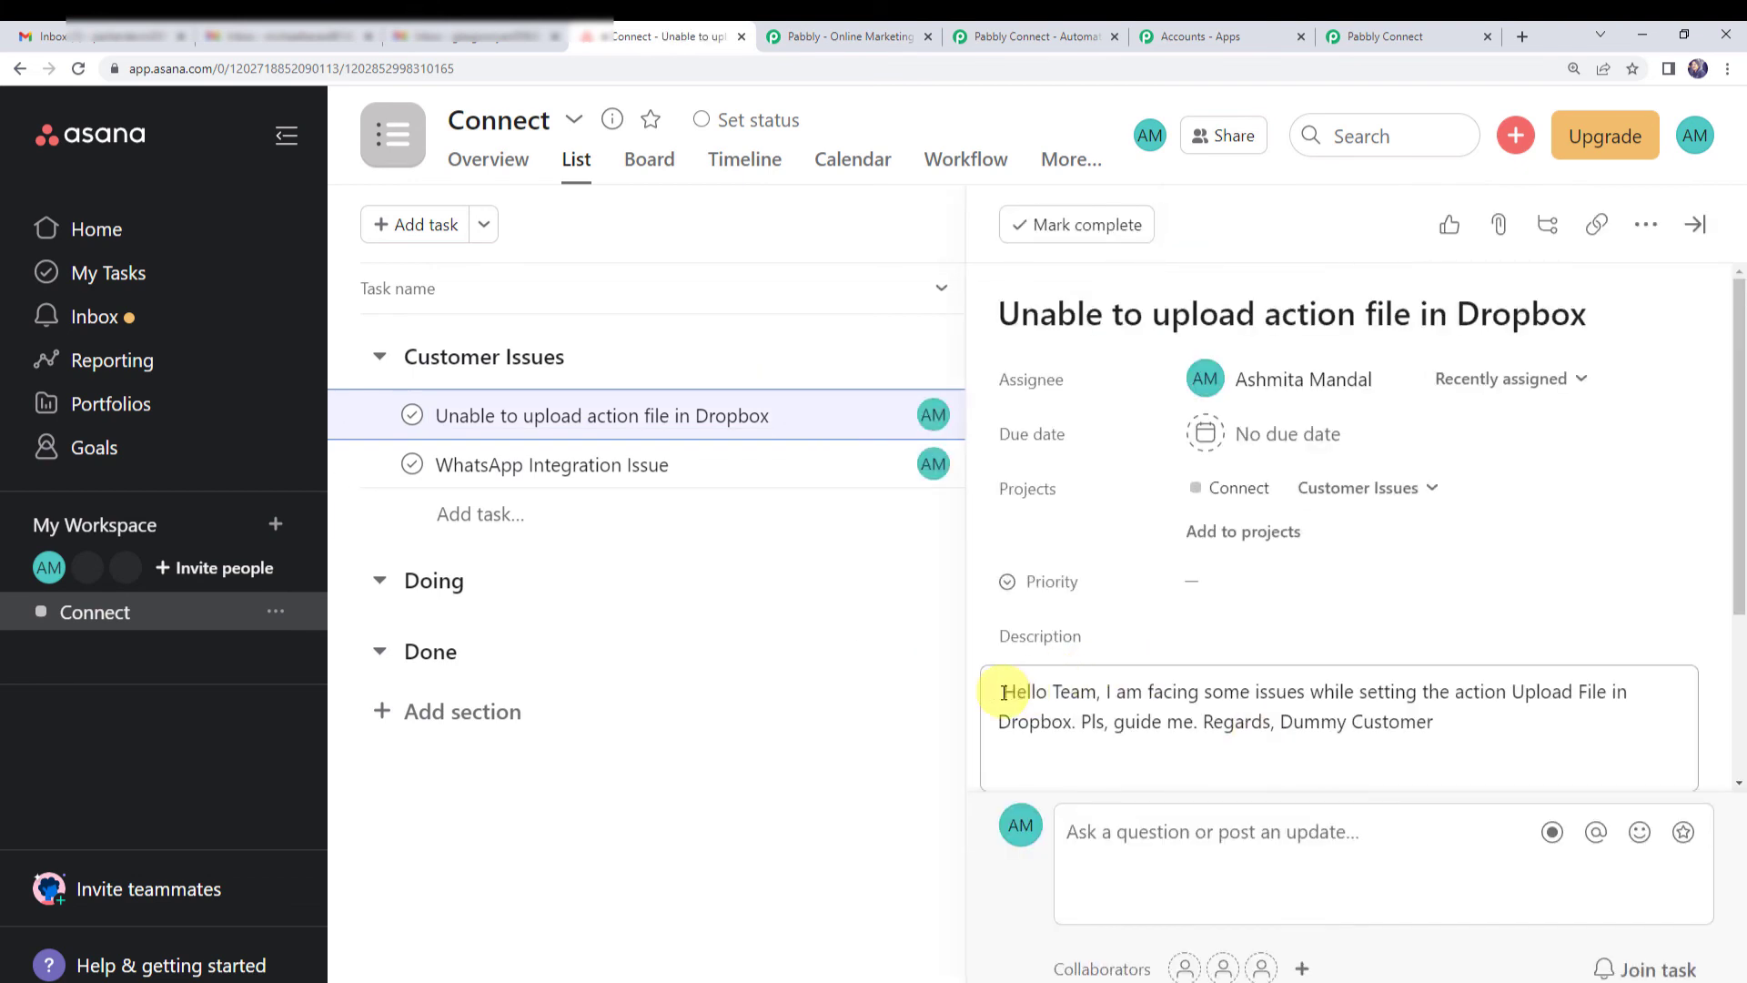
pyautogui.moveTo(1000, 692); pyautogui.dragTo(1476, 741)
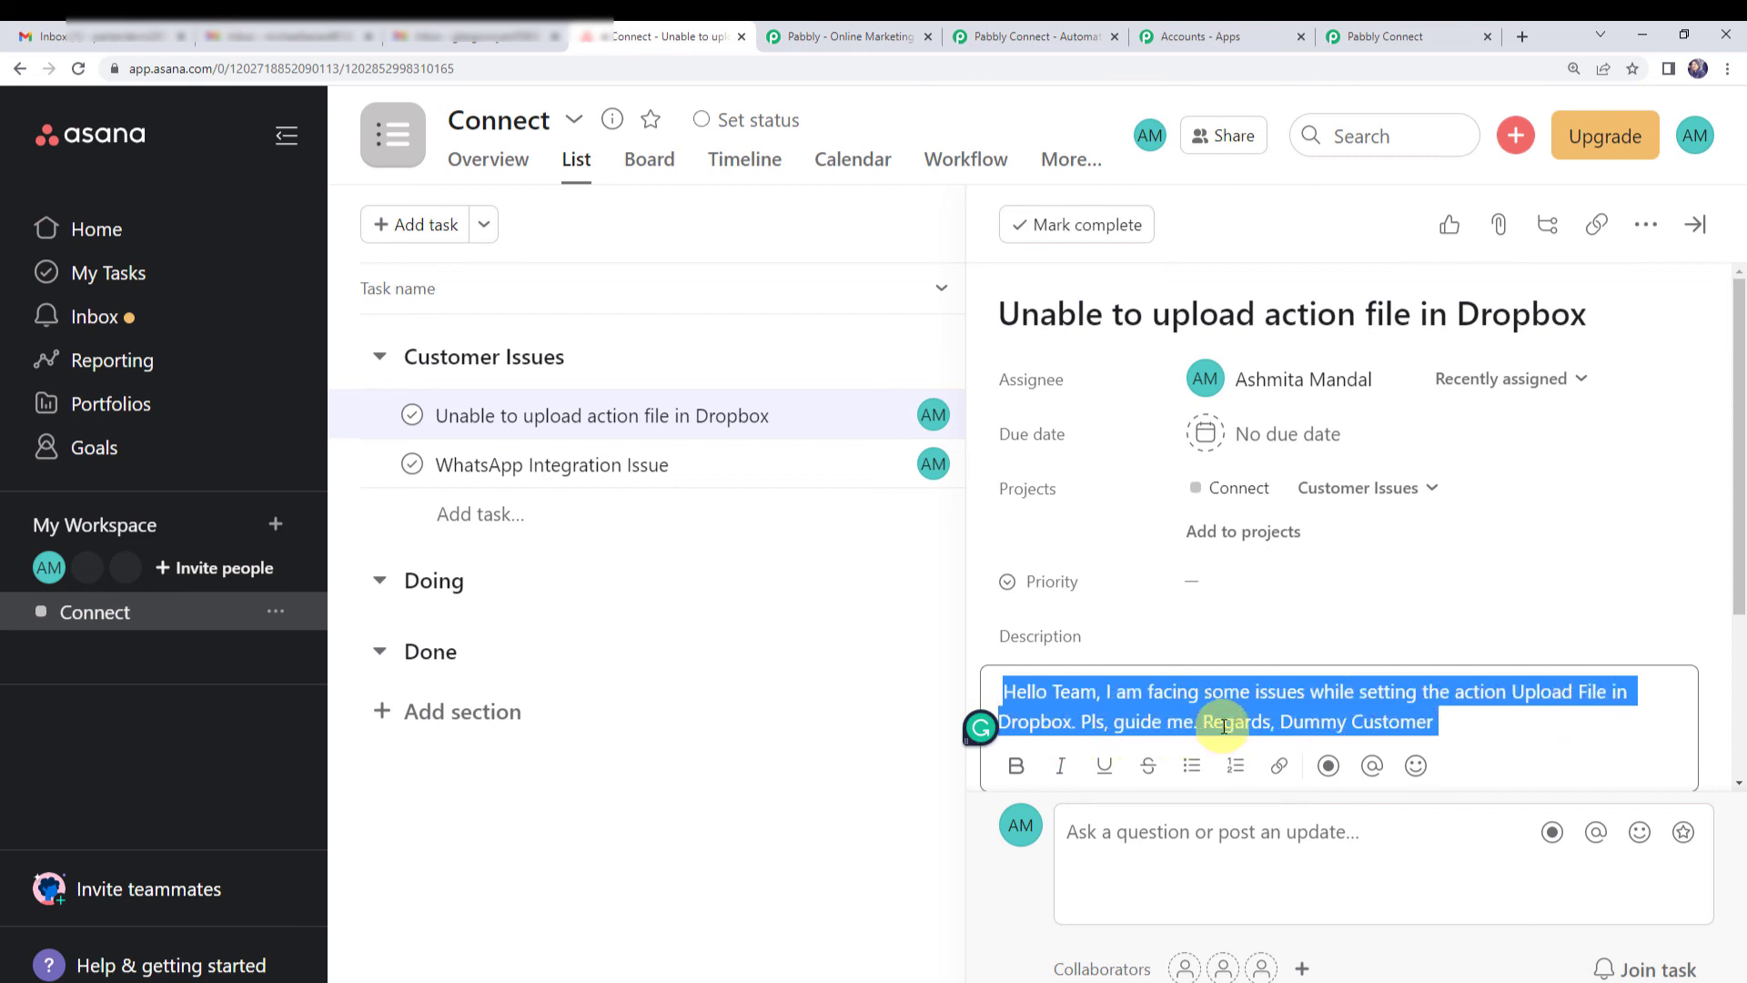
pyautogui.click(1445, 718)
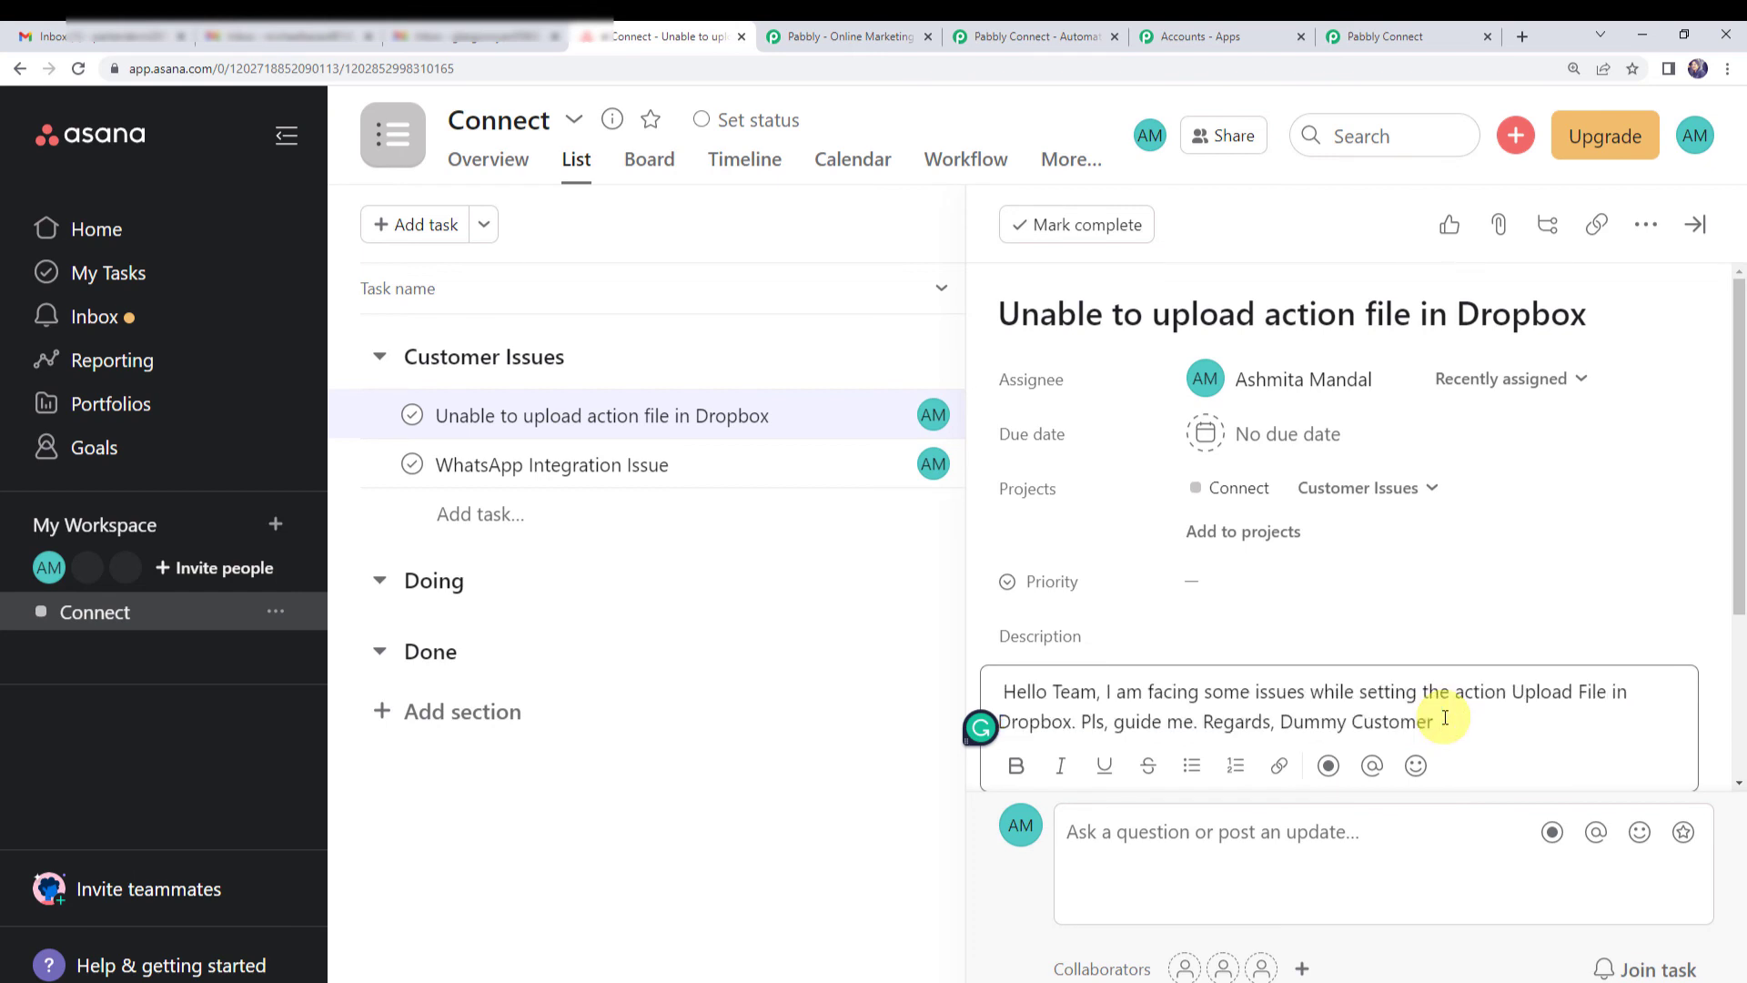
# - Switch to Pabbly Connect and collapse the Asana, Filter by Pabbly and Email Parser steps for a workflow overview
pyautogui.click(1388, 36)
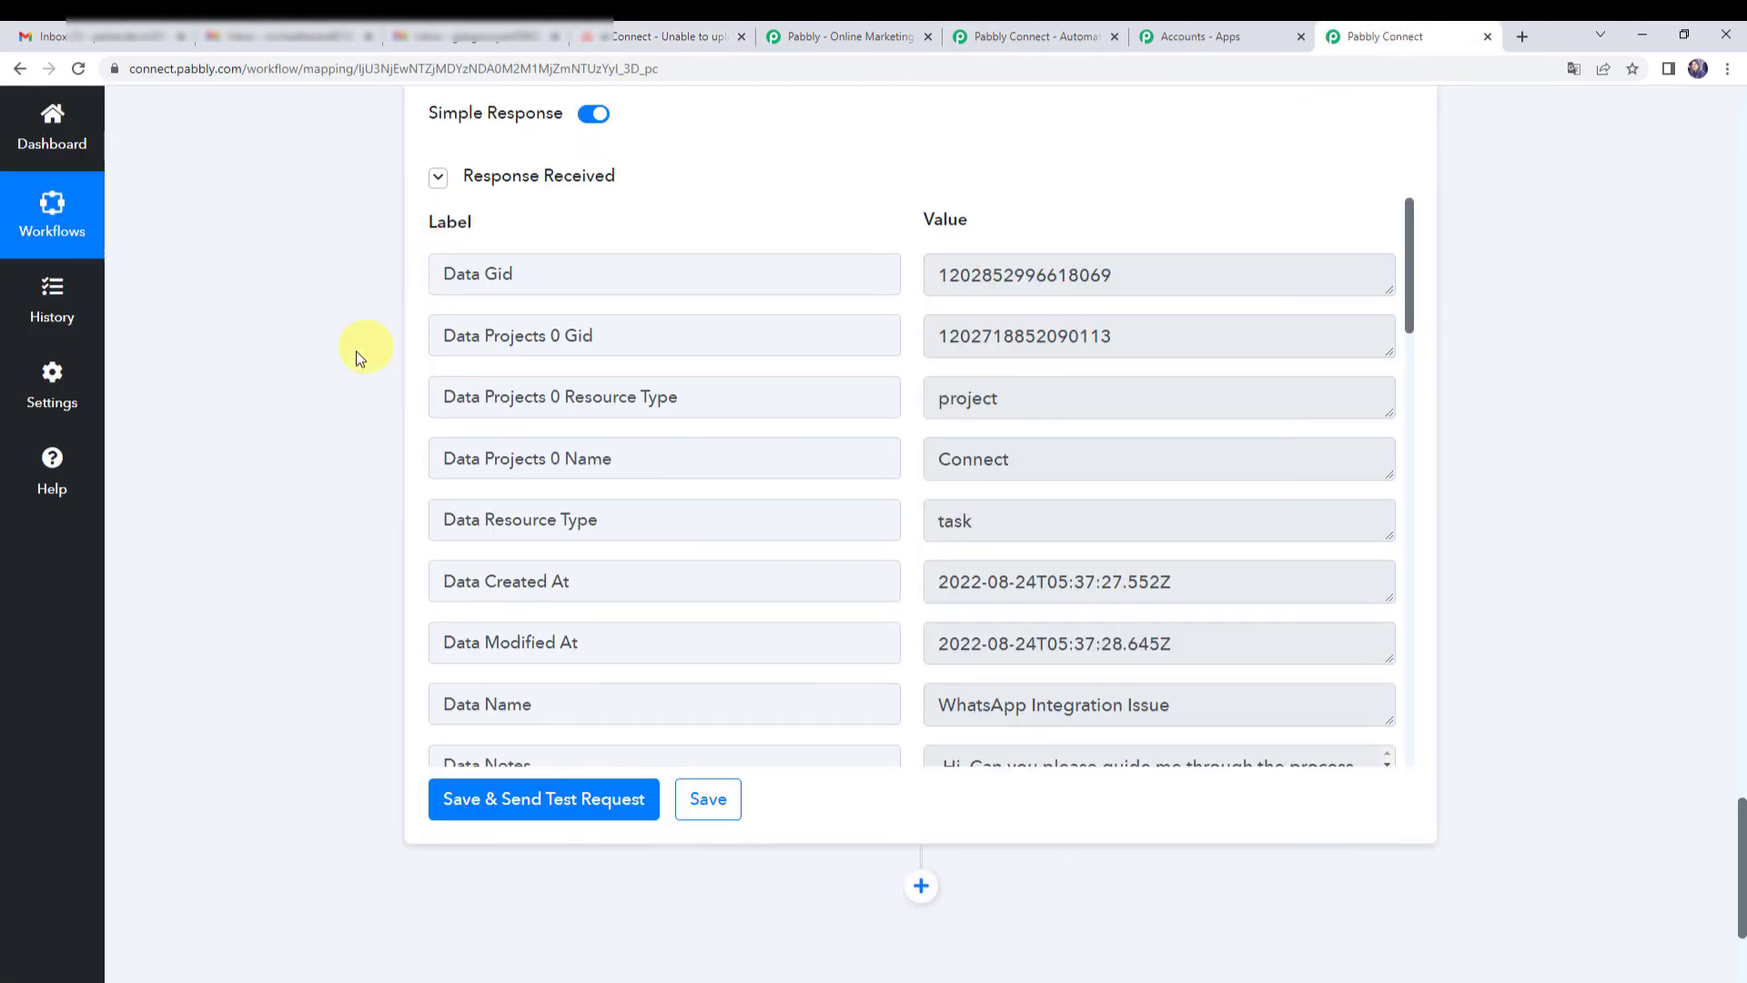
pyautogui.scroll(20, 356, 352)
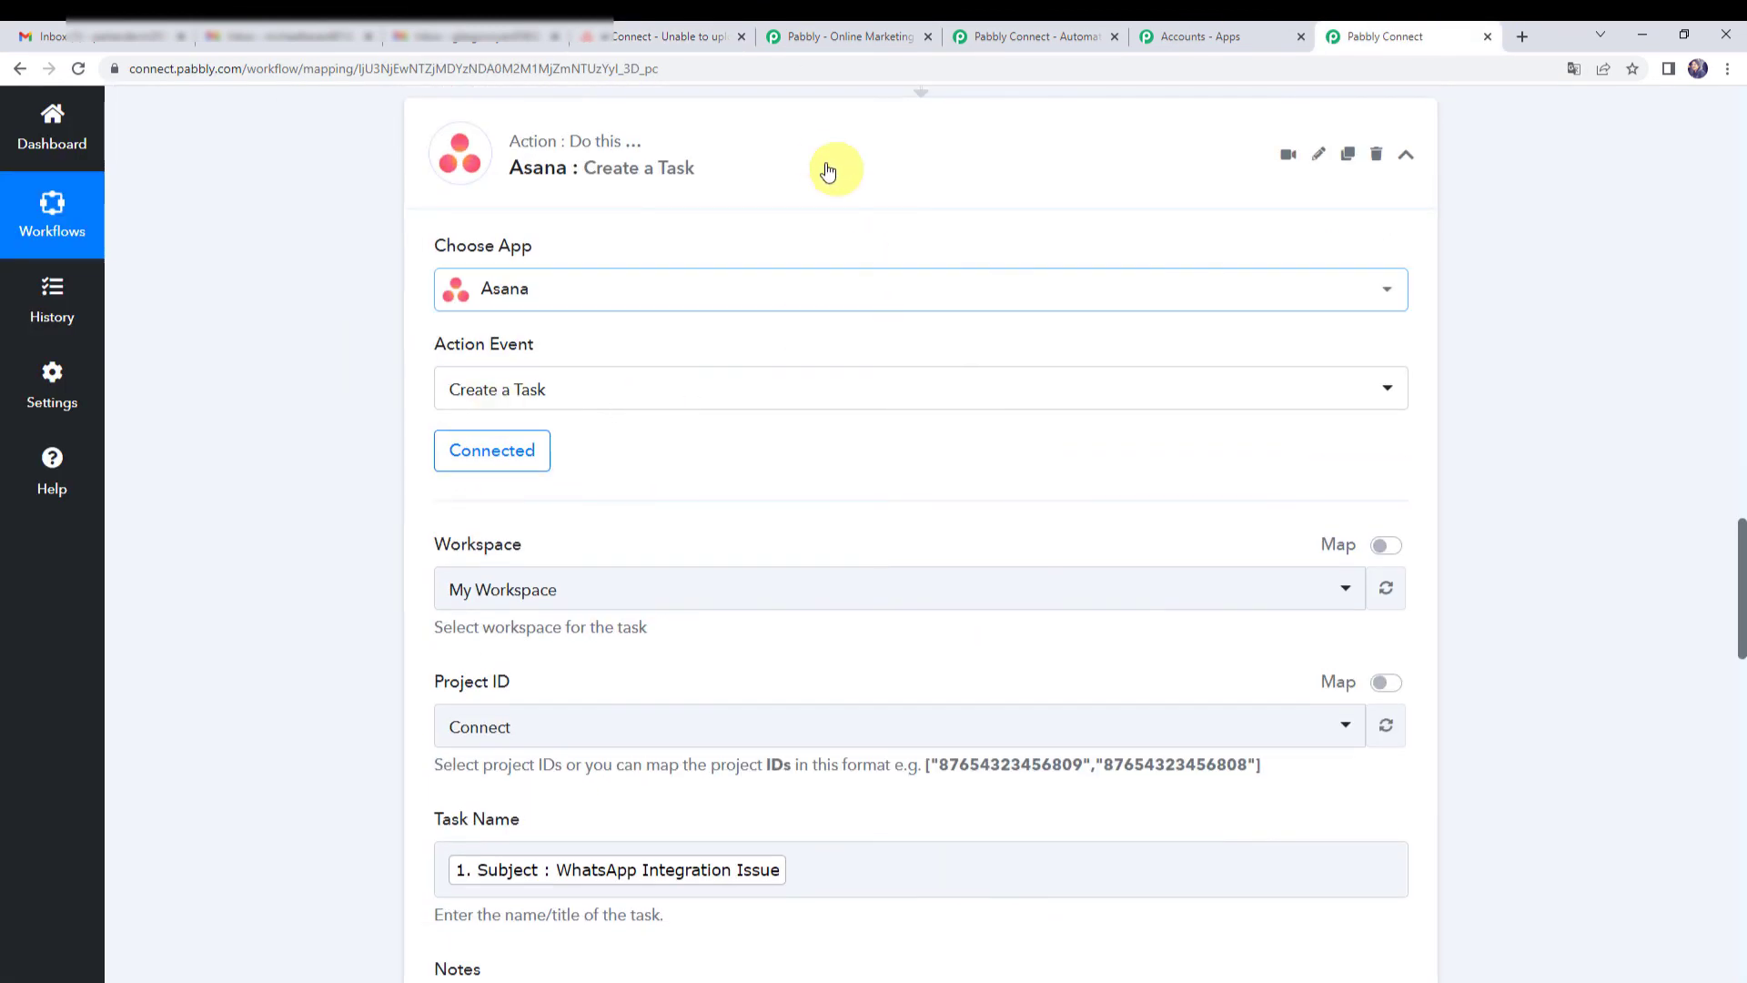
pyautogui.click(821, 162)
pyautogui.scroll(6, 820, 182)
pyautogui.click(824, 211)
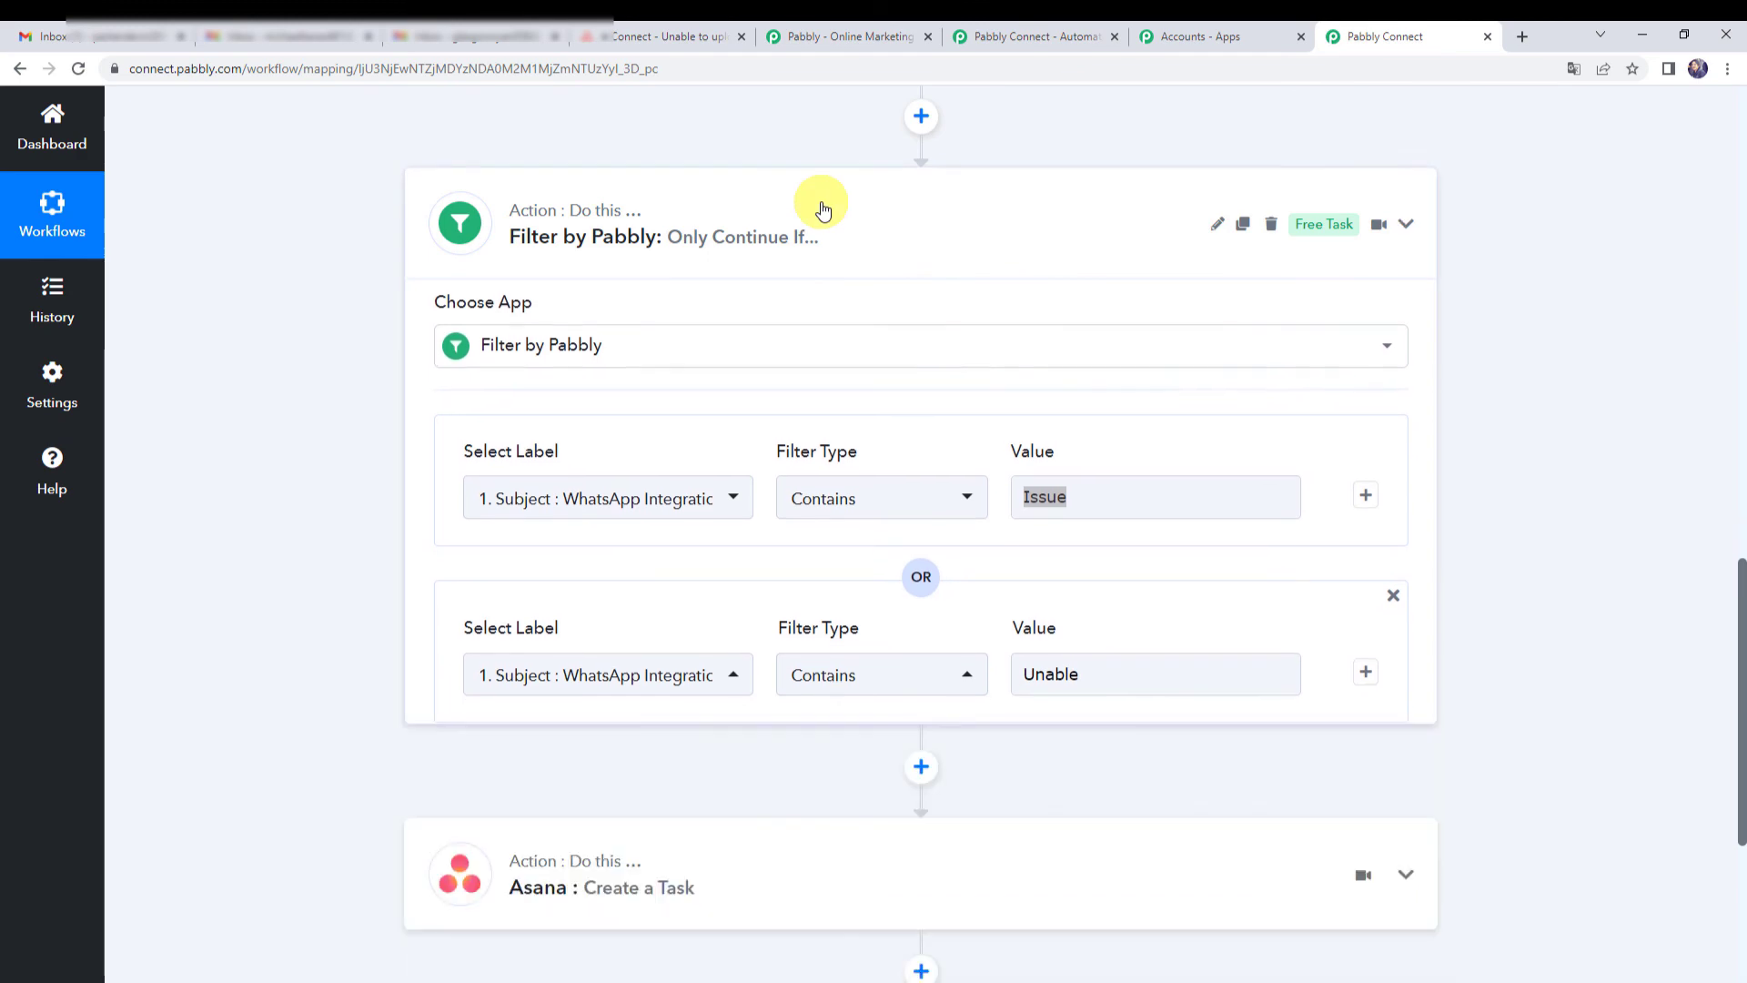
pyautogui.scroll(10, 819, 205)
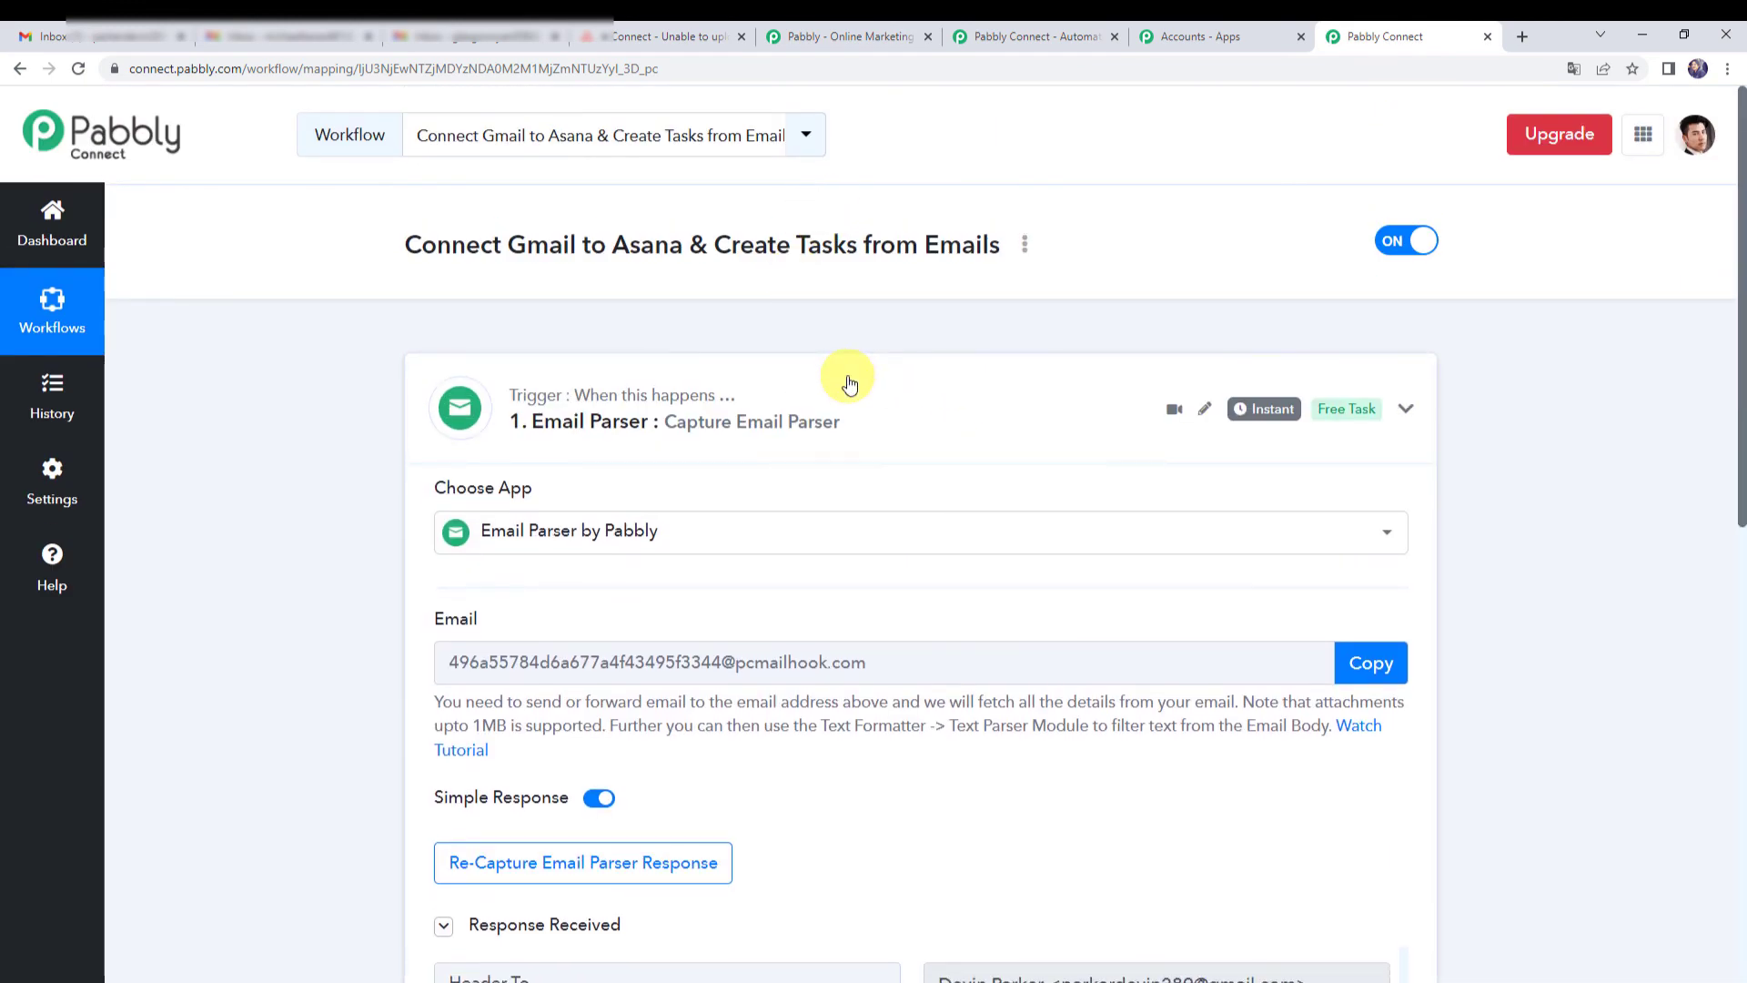
pyautogui.click(849, 383)
pyautogui.moveTo(593, 424)
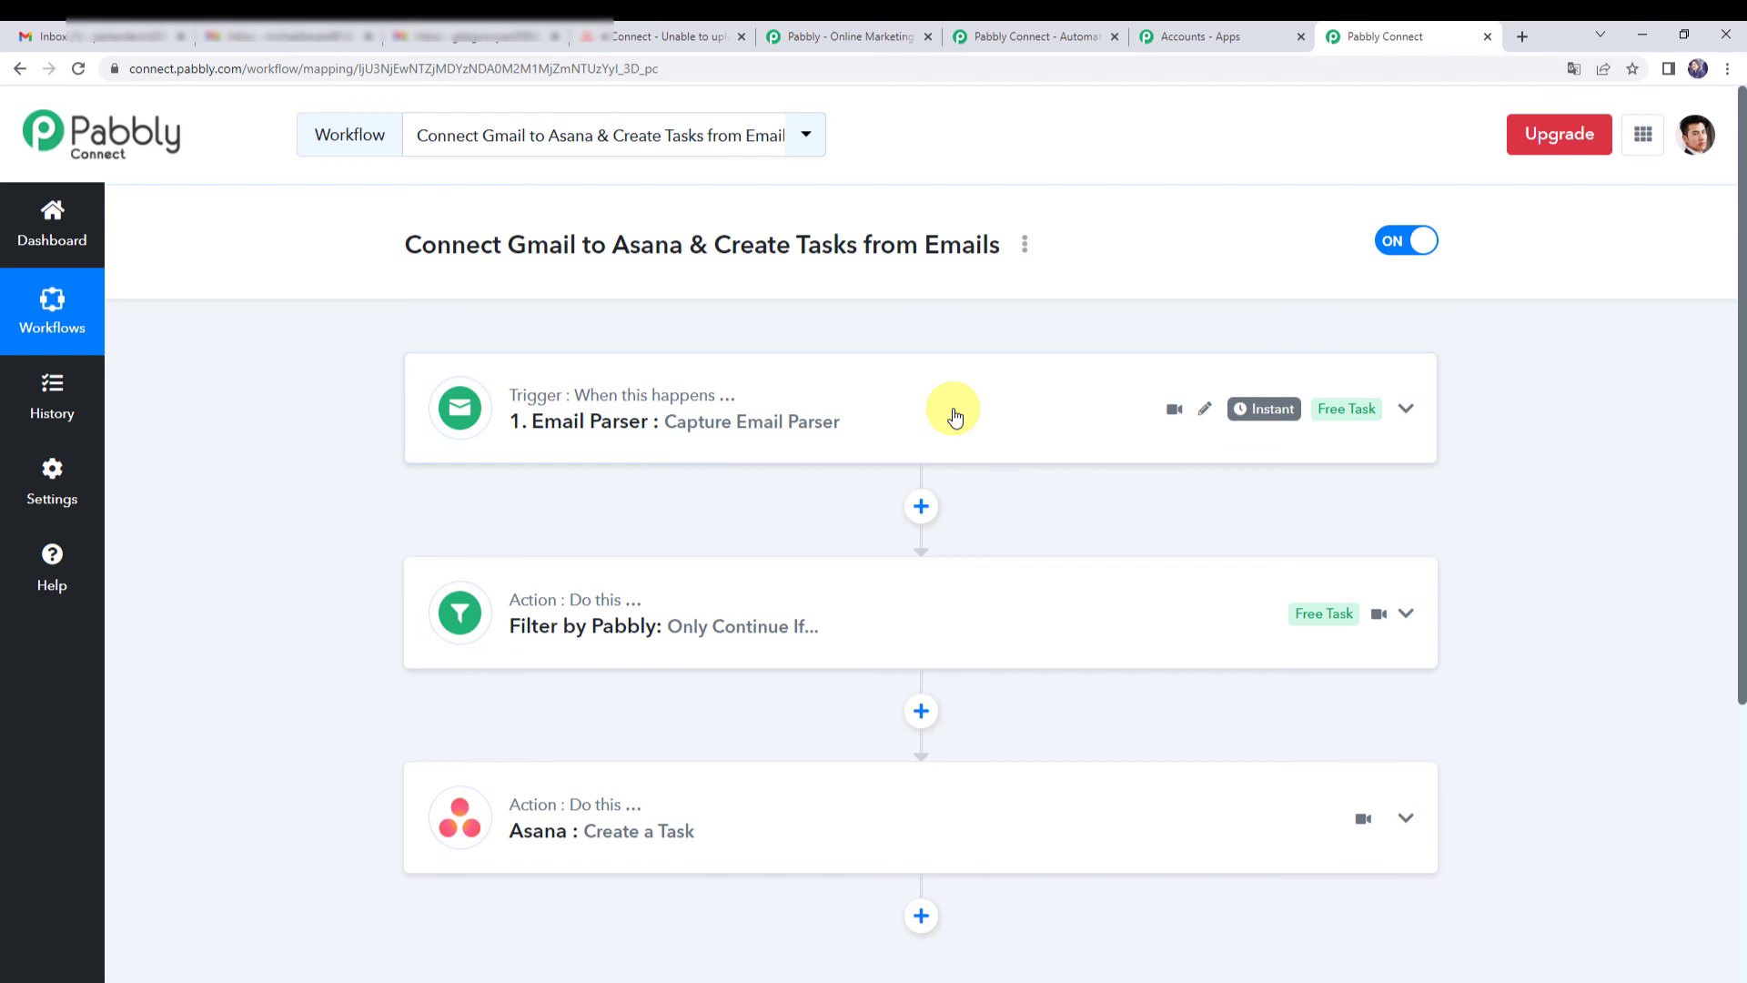
# - Review the subject keywords in the Filter by Pabbly conditions, and collapse the filter step again
pyautogui.click(876, 620)
pyautogui.scroll(-2, 875, 620)
pyautogui.click(1045, 715)
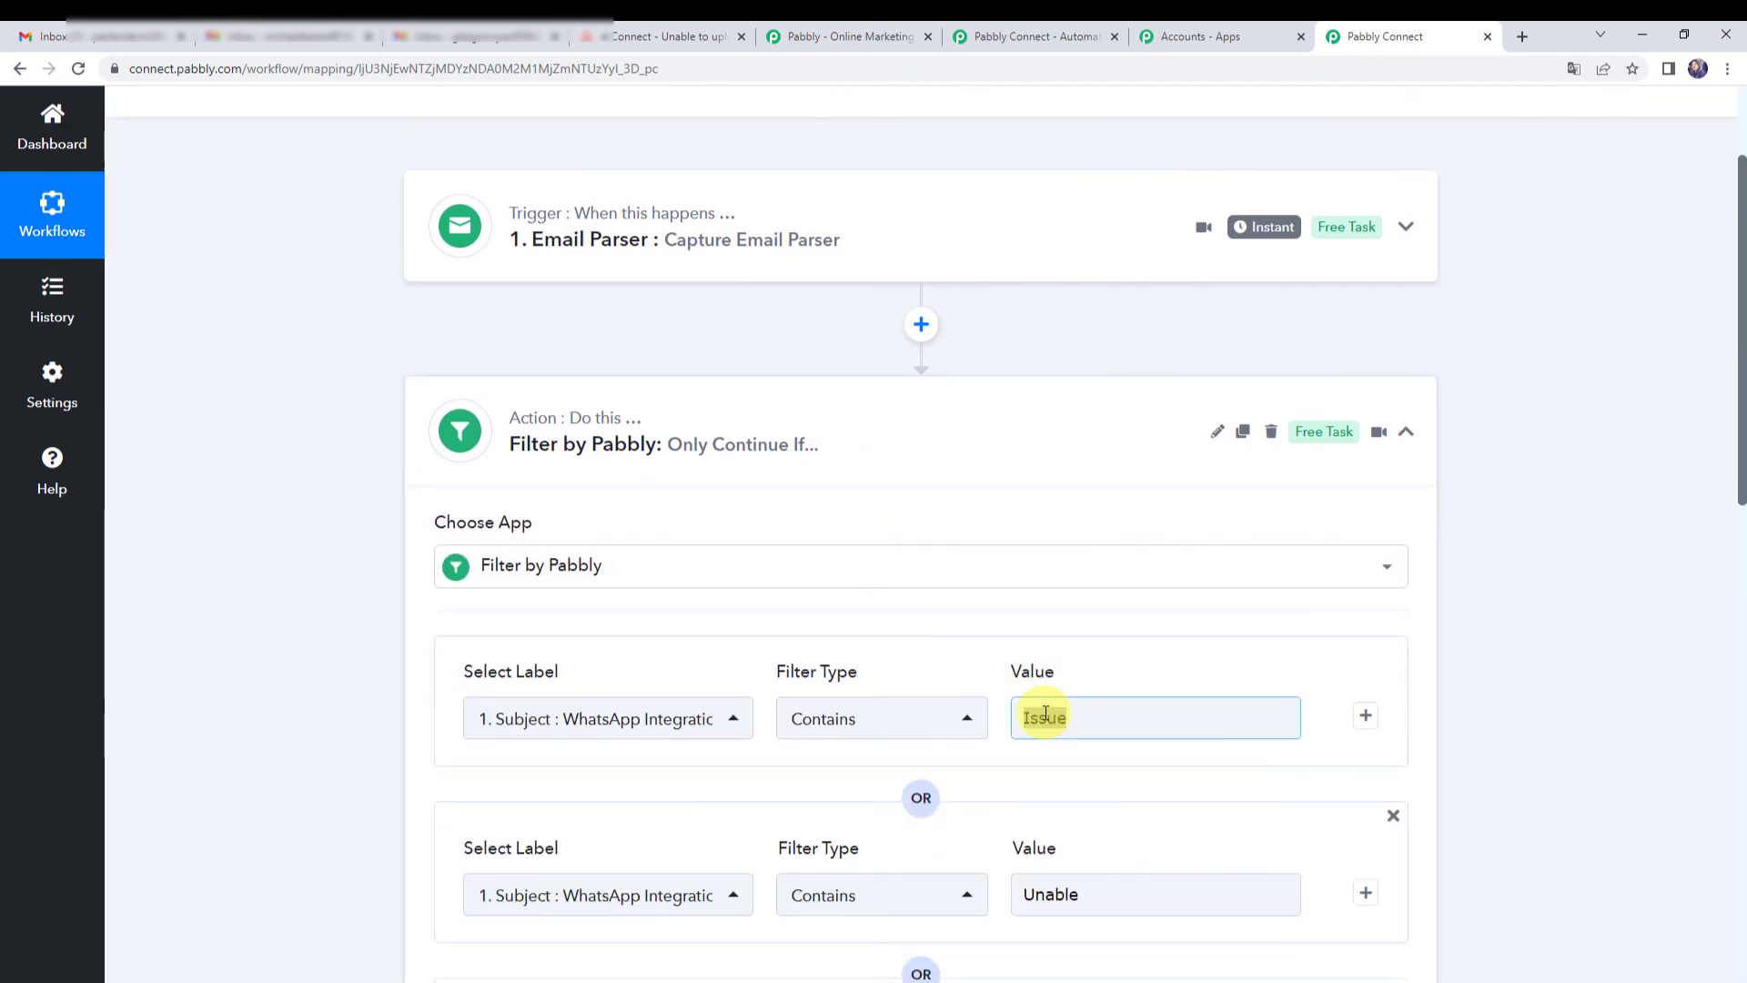
pyautogui.scroll(-2, 1044, 715)
pyautogui.click(1082, 873)
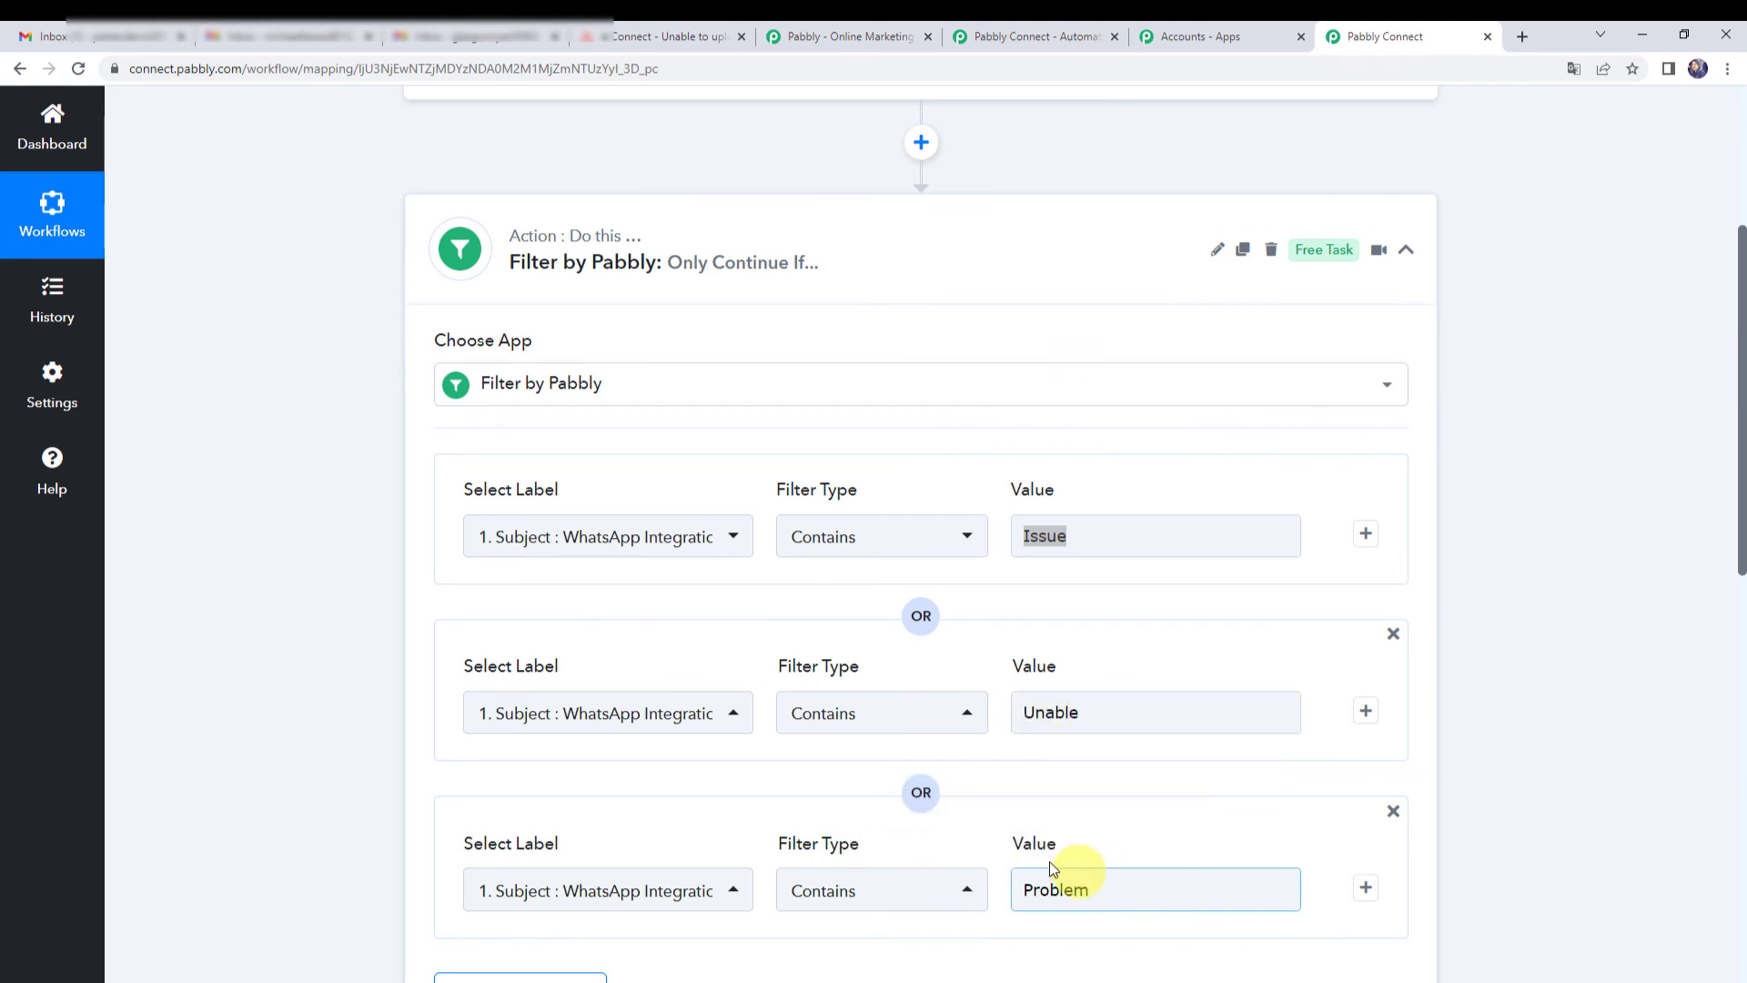
pyautogui.click(805, 239)
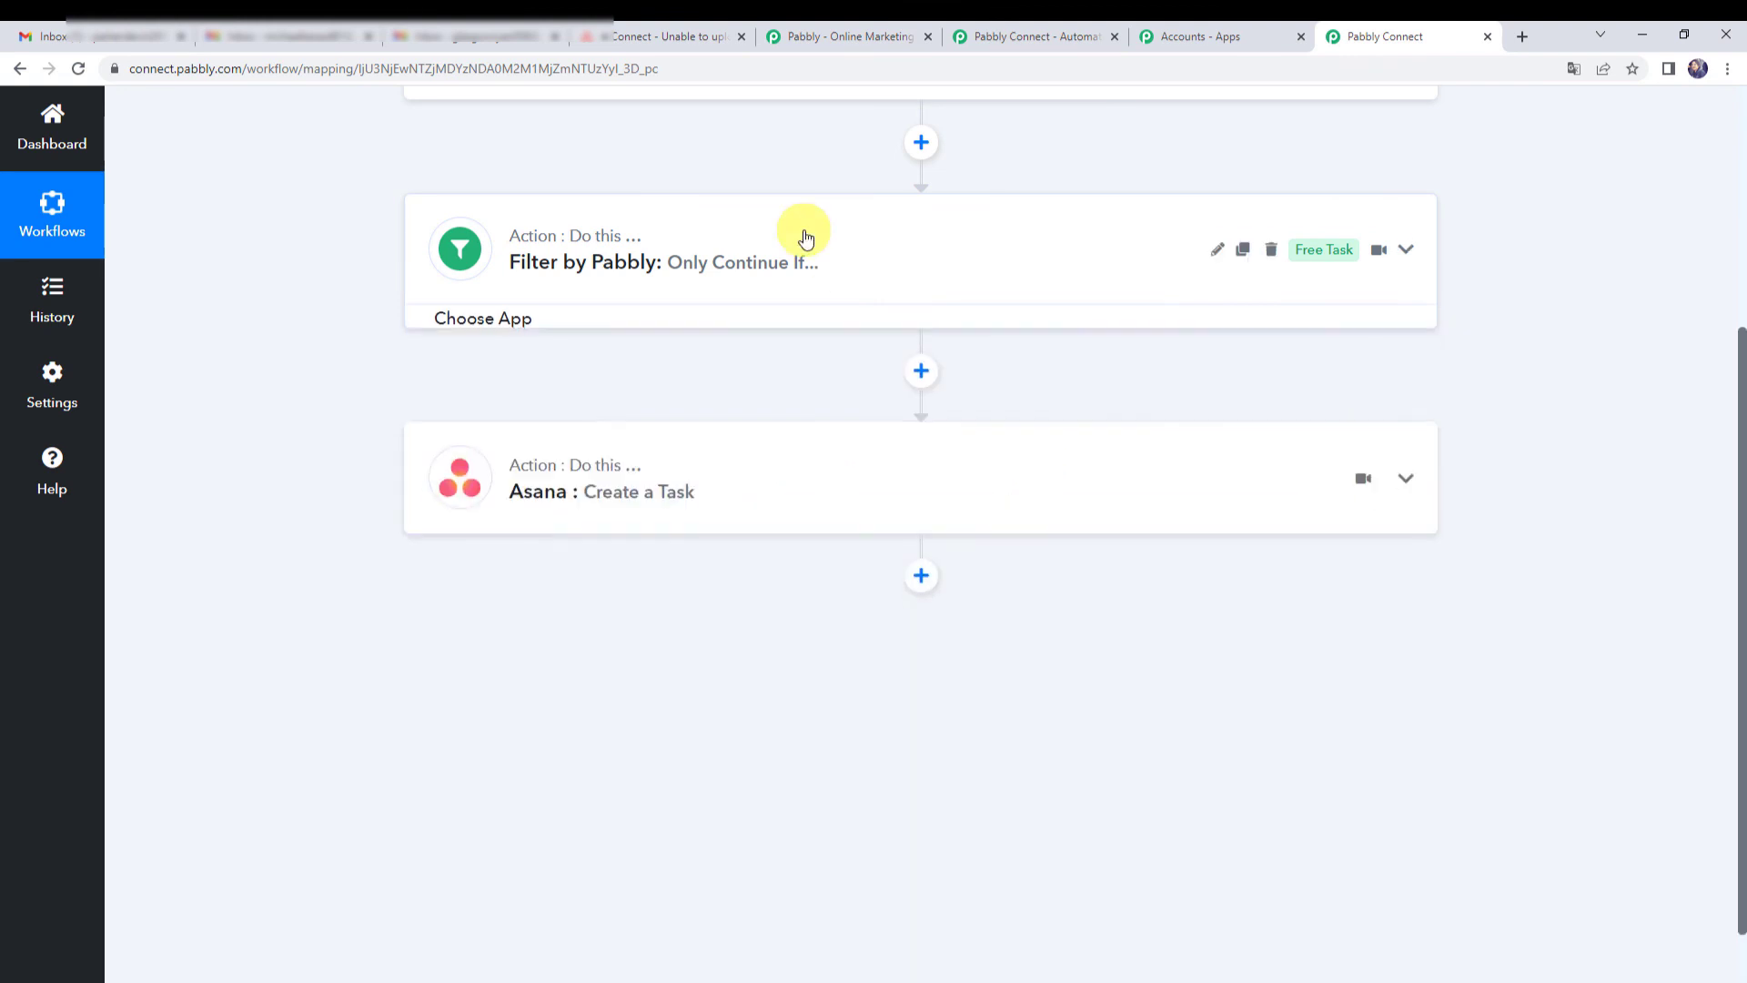
pyautogui.scroll(4, 846, 265)
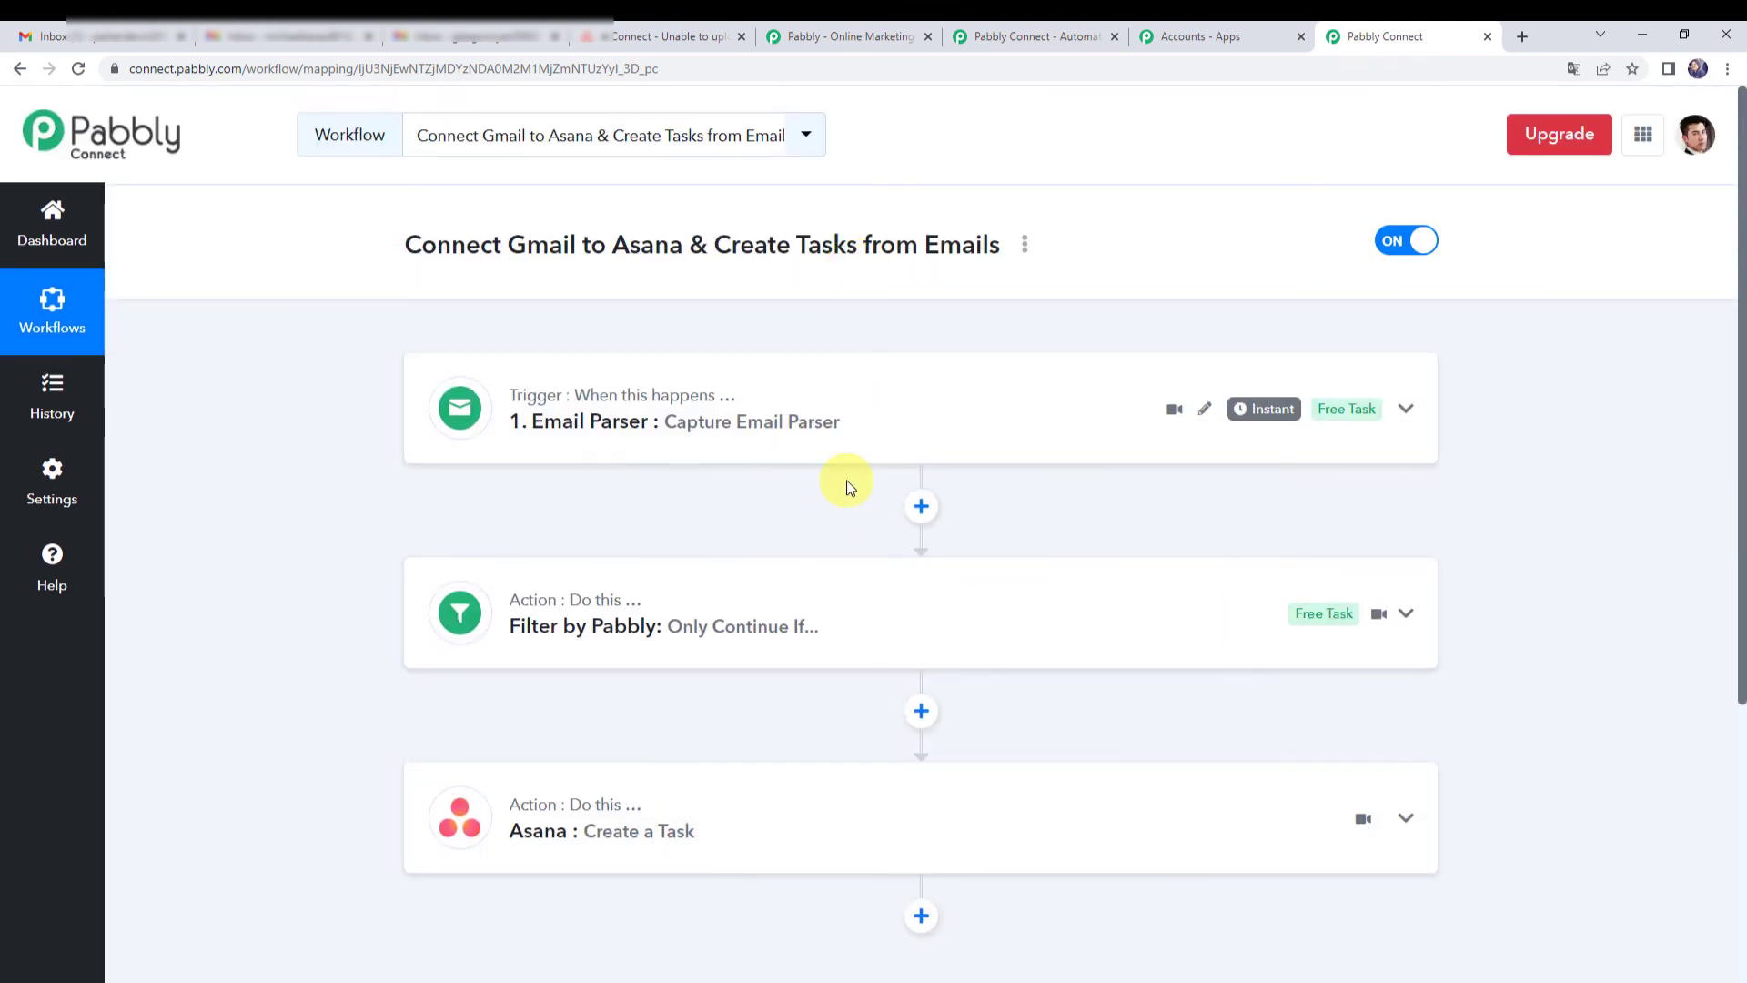